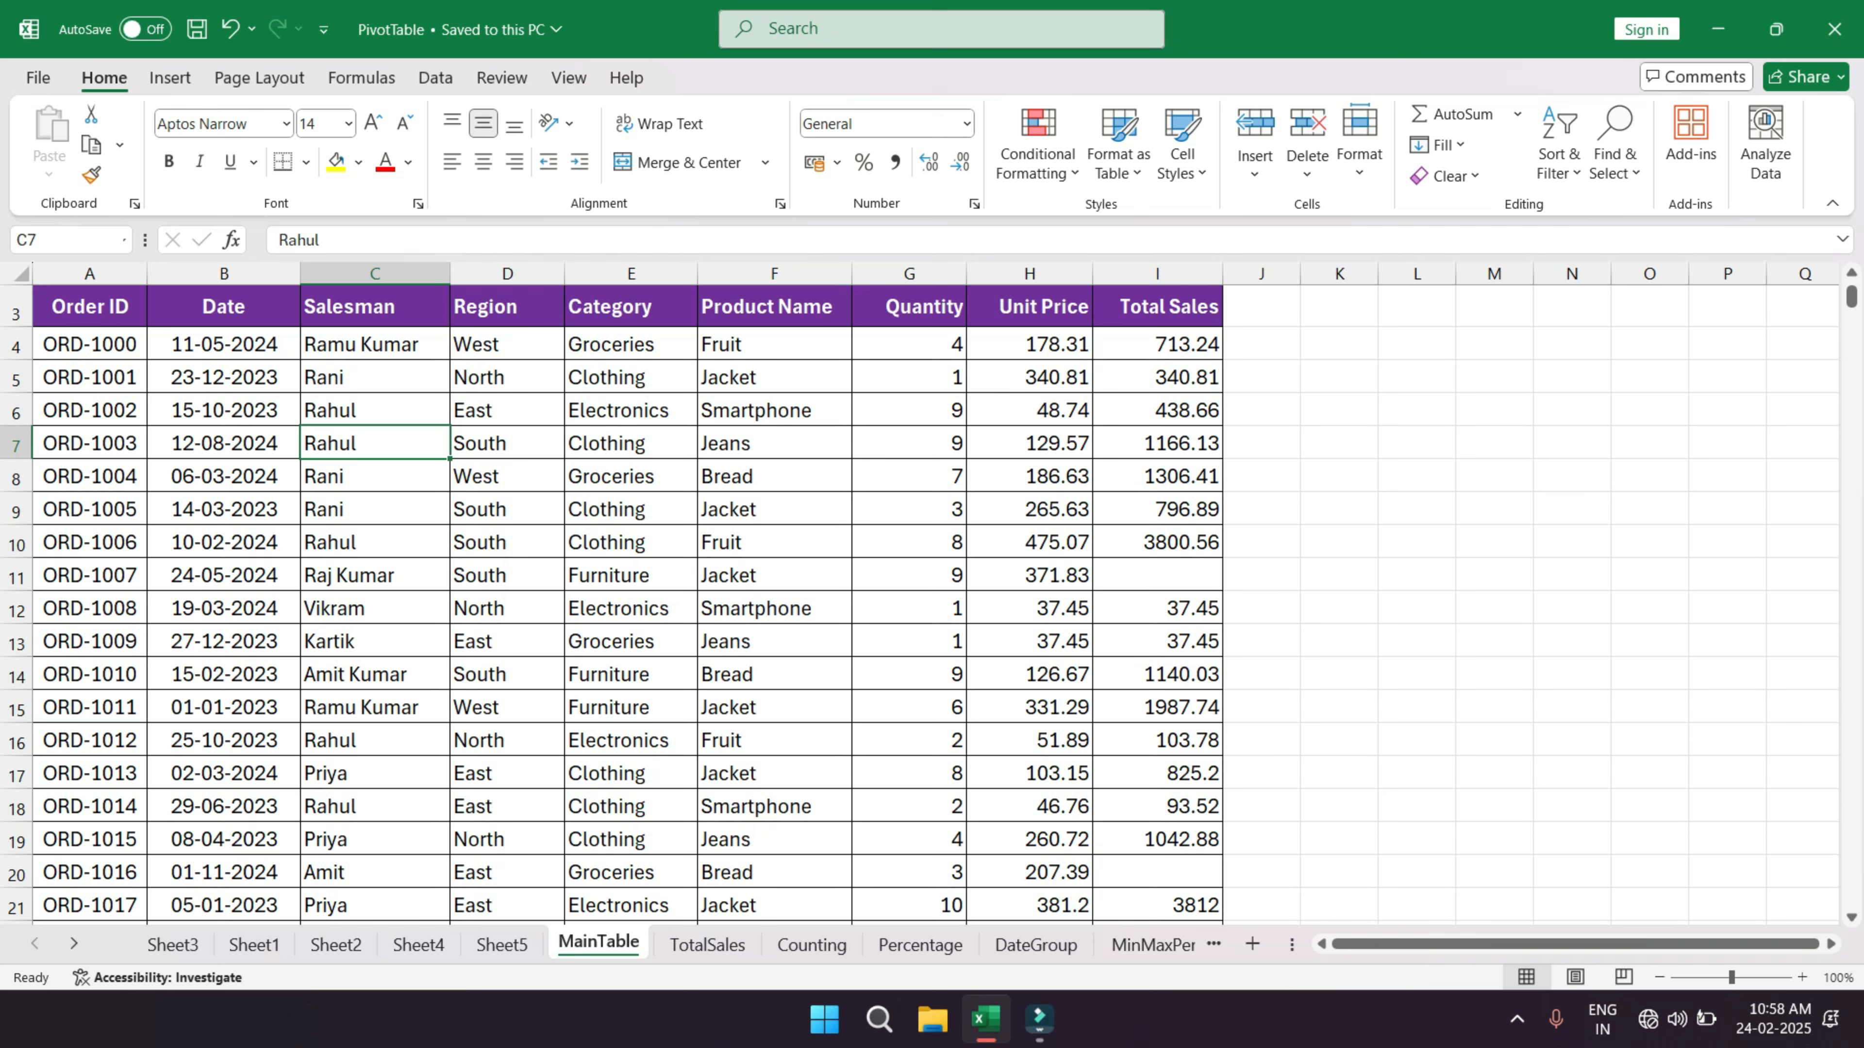
# - Create a PivotTable on a new worksheet from the MainTable sales data range A3:I503
pyautogui.moveTo(224, 306); pyautogui.dragTo(224, 773)
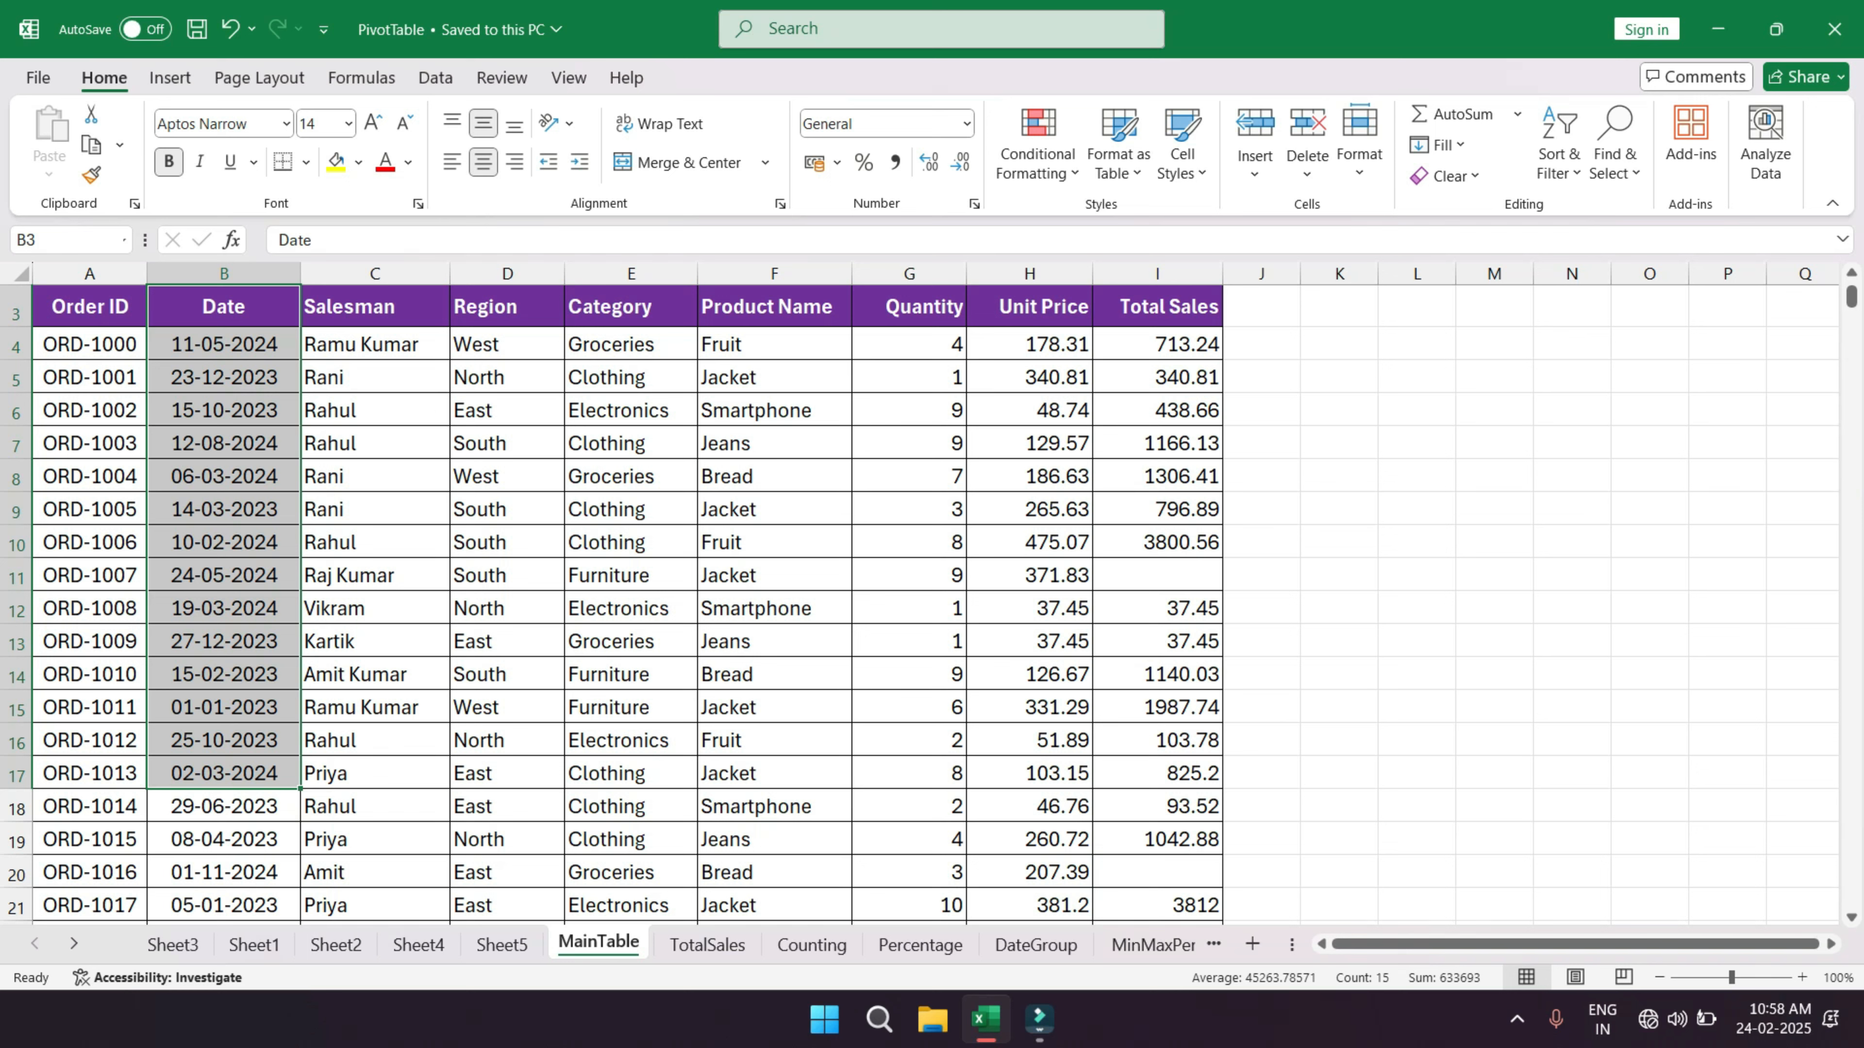
pyautogui.click(630, 411)
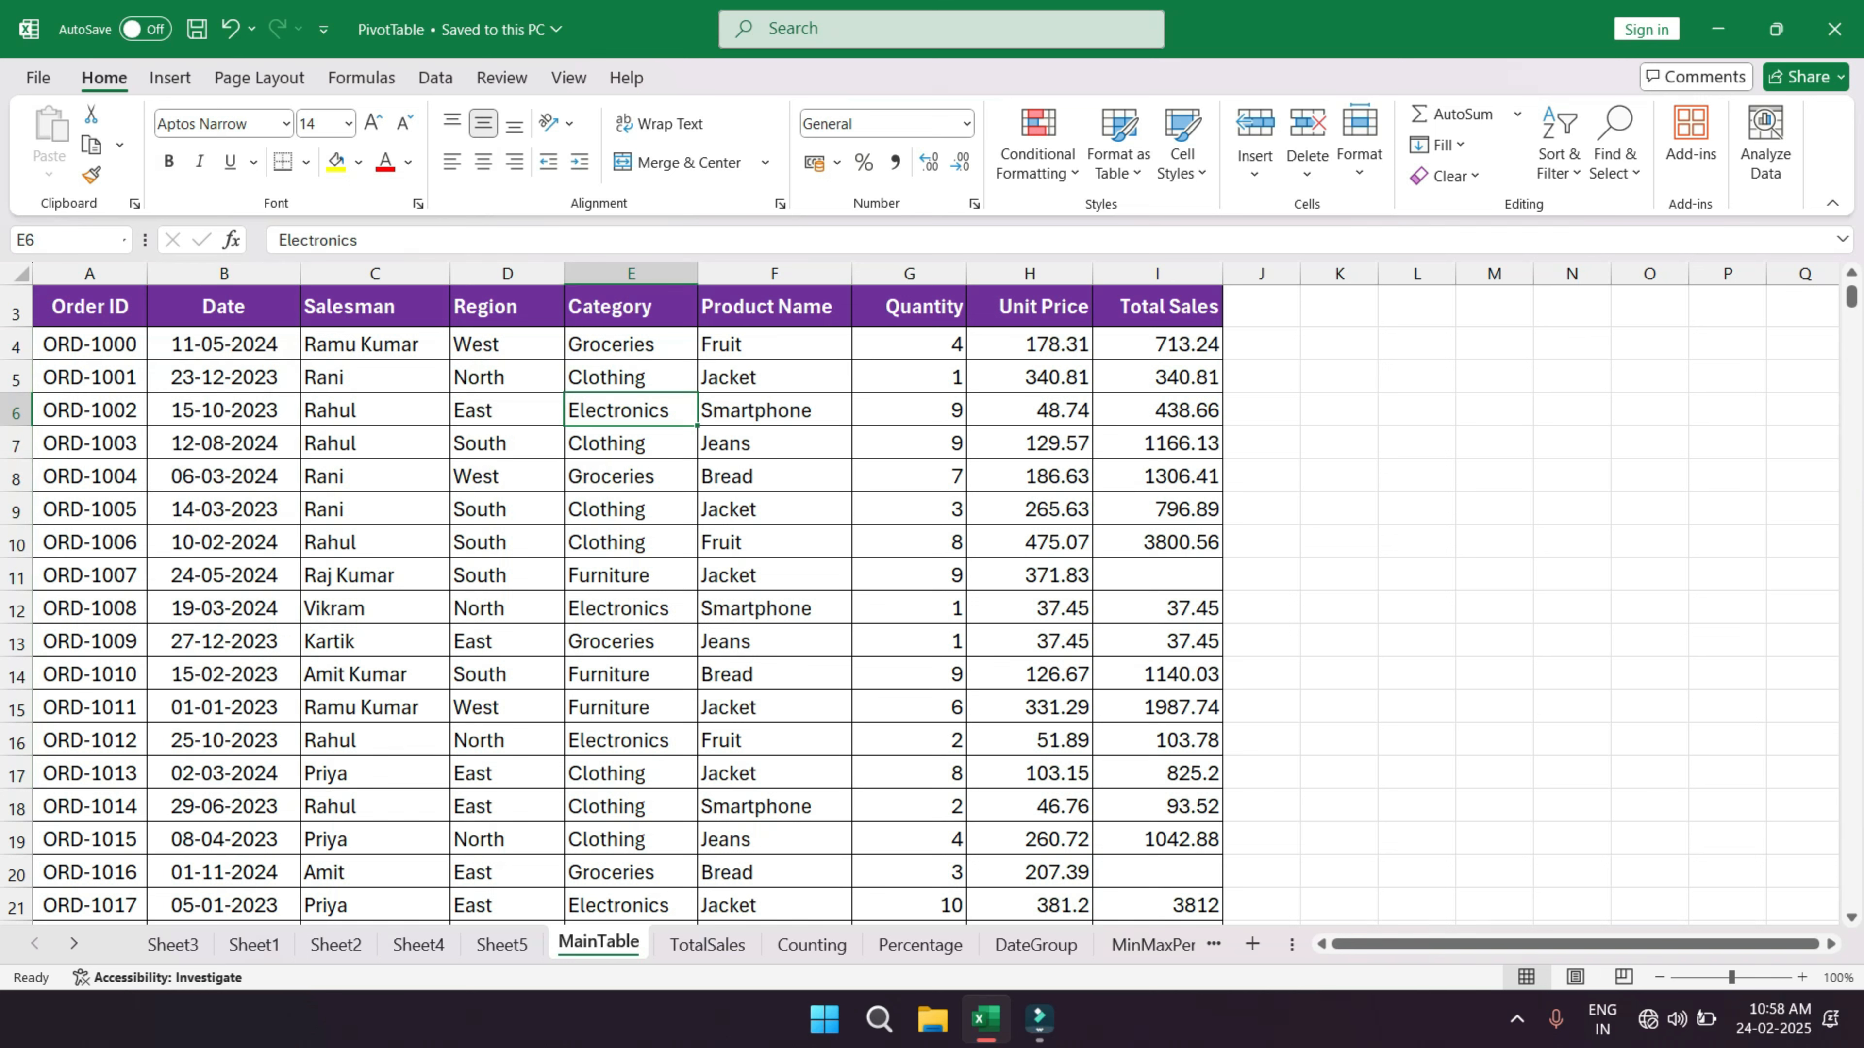
pyautogui.click(774, 411)
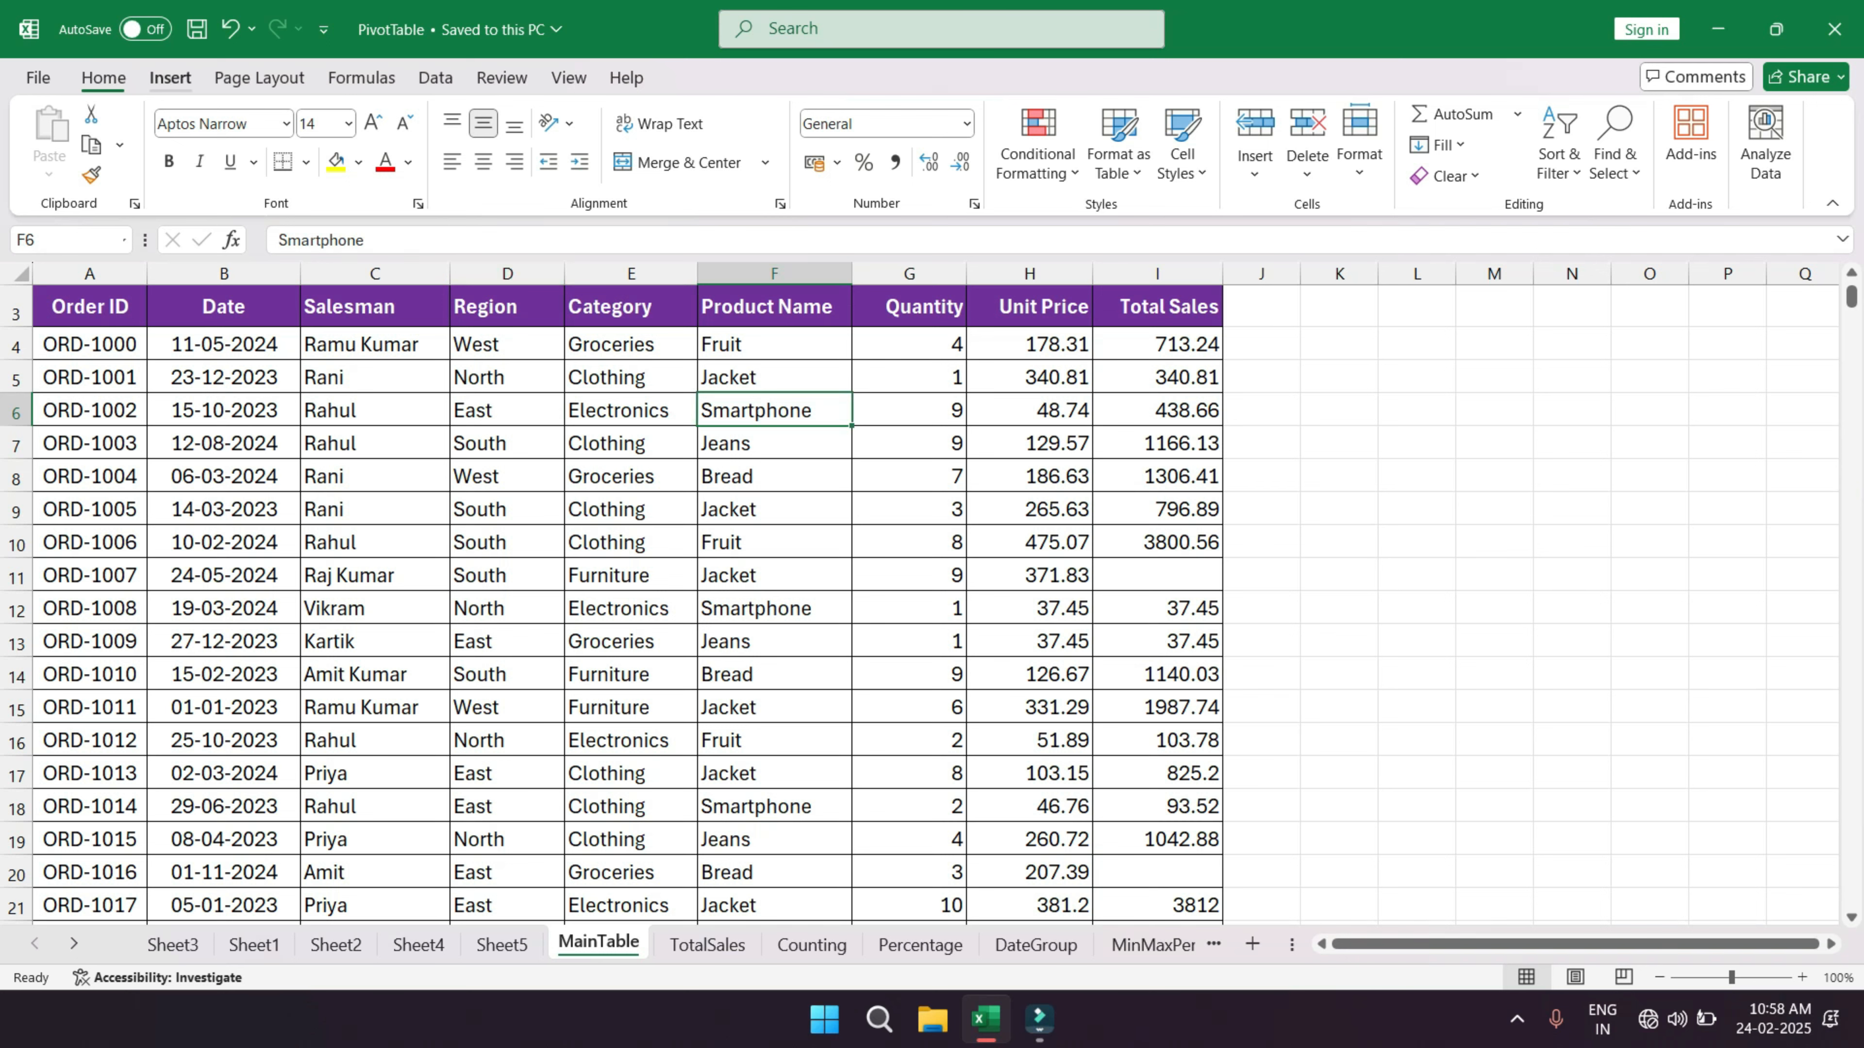
pyautogui.click(169, 77)
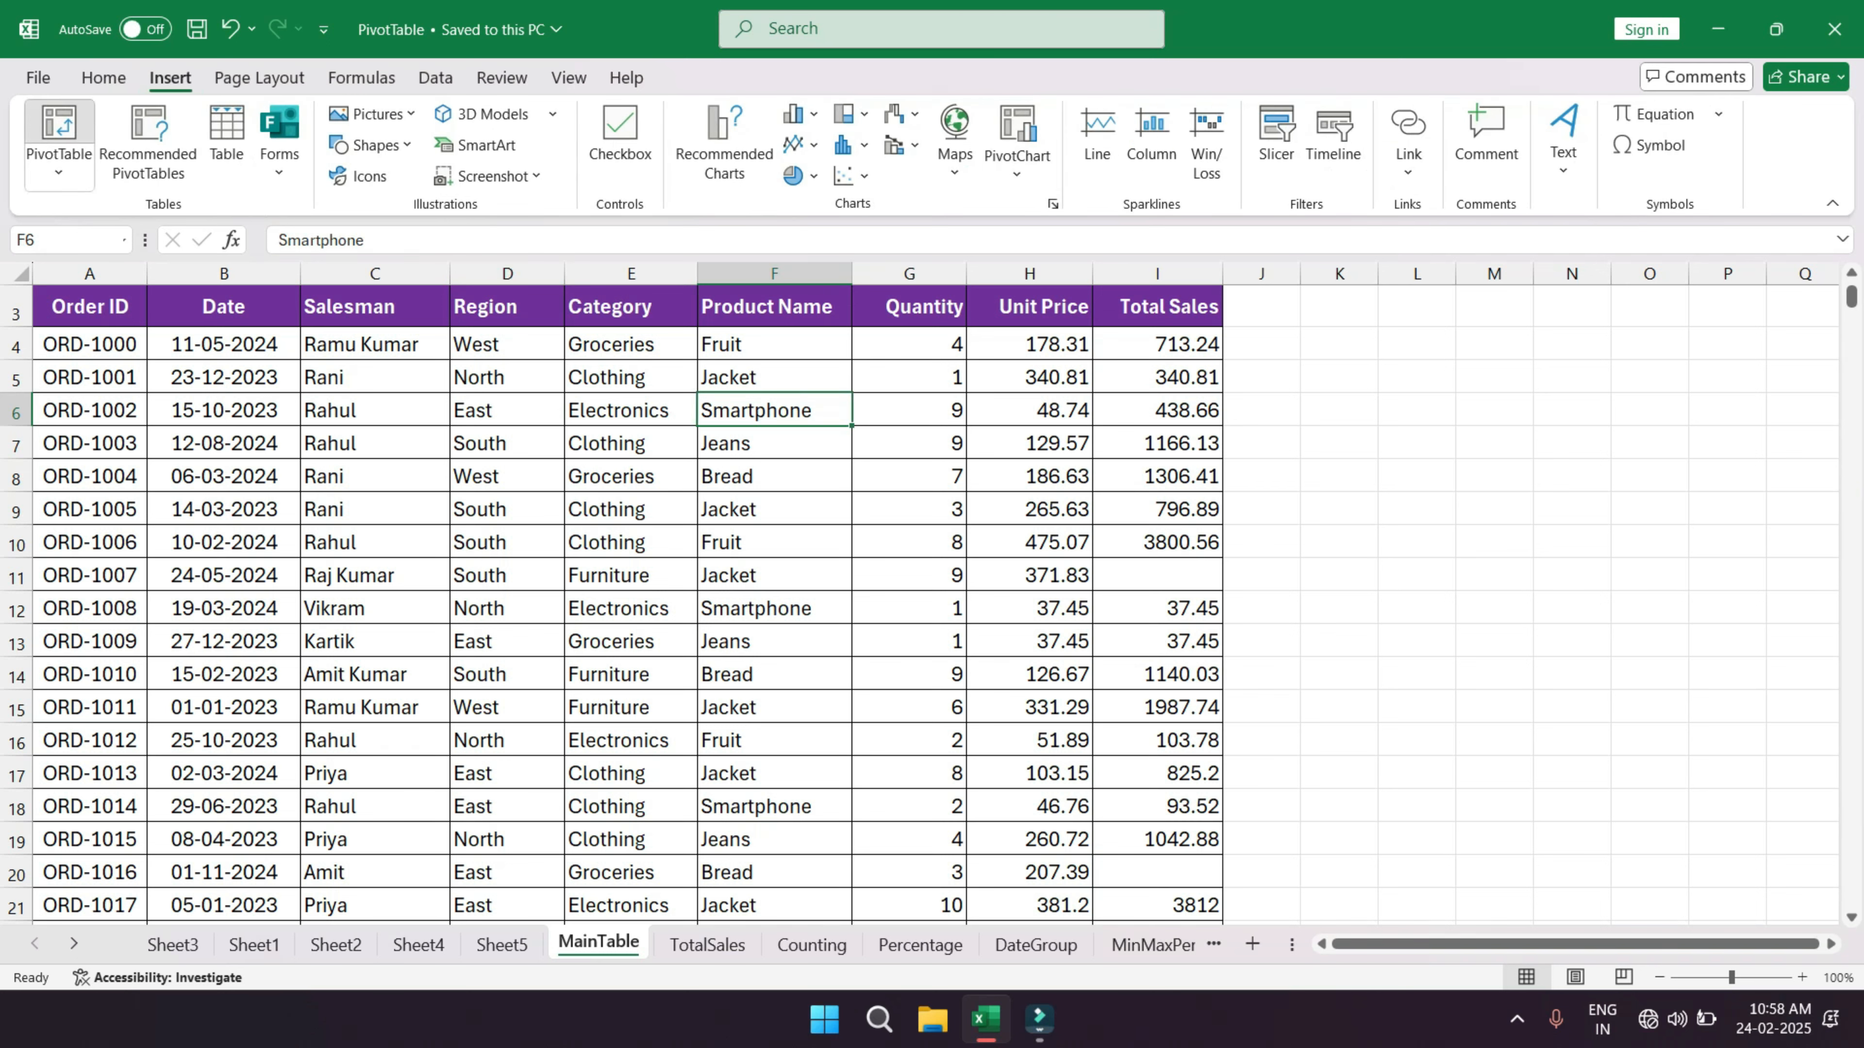
pyautogui.click(58, 129)
pyautogui.press('Tab')
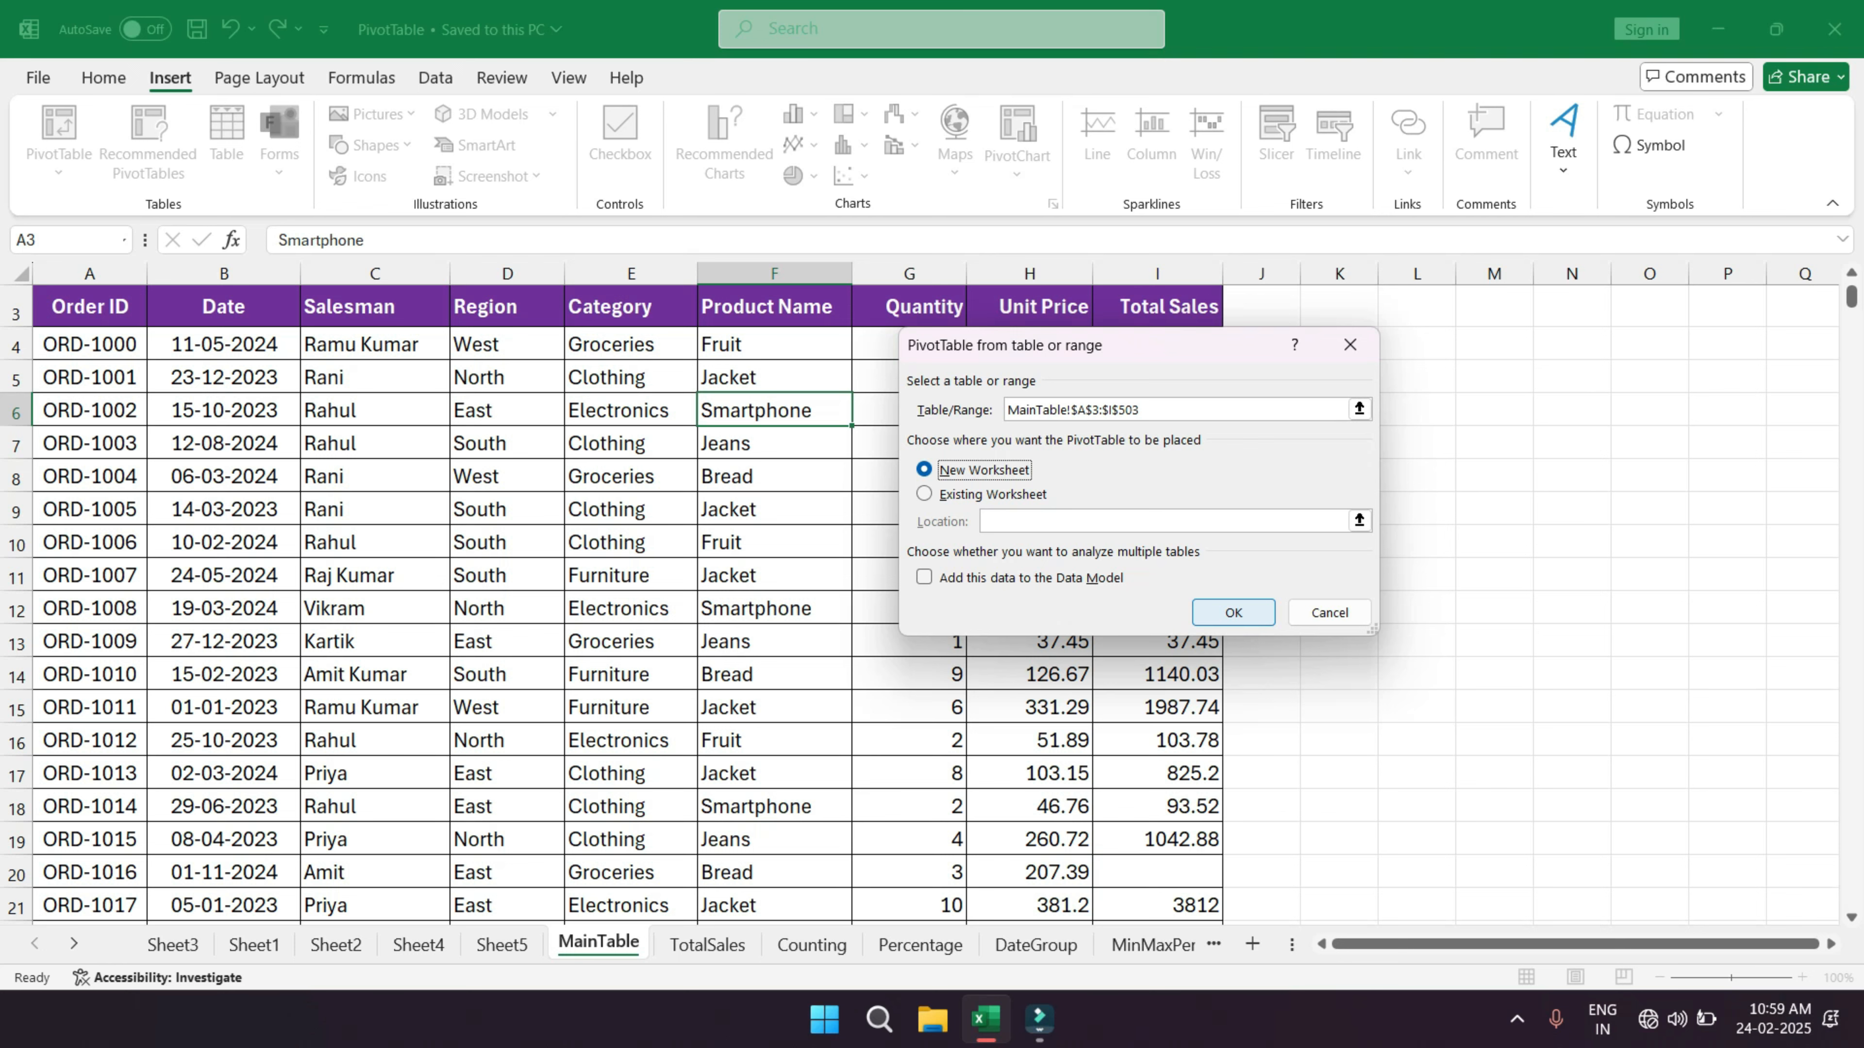
pyautogui.click(1233, 612)
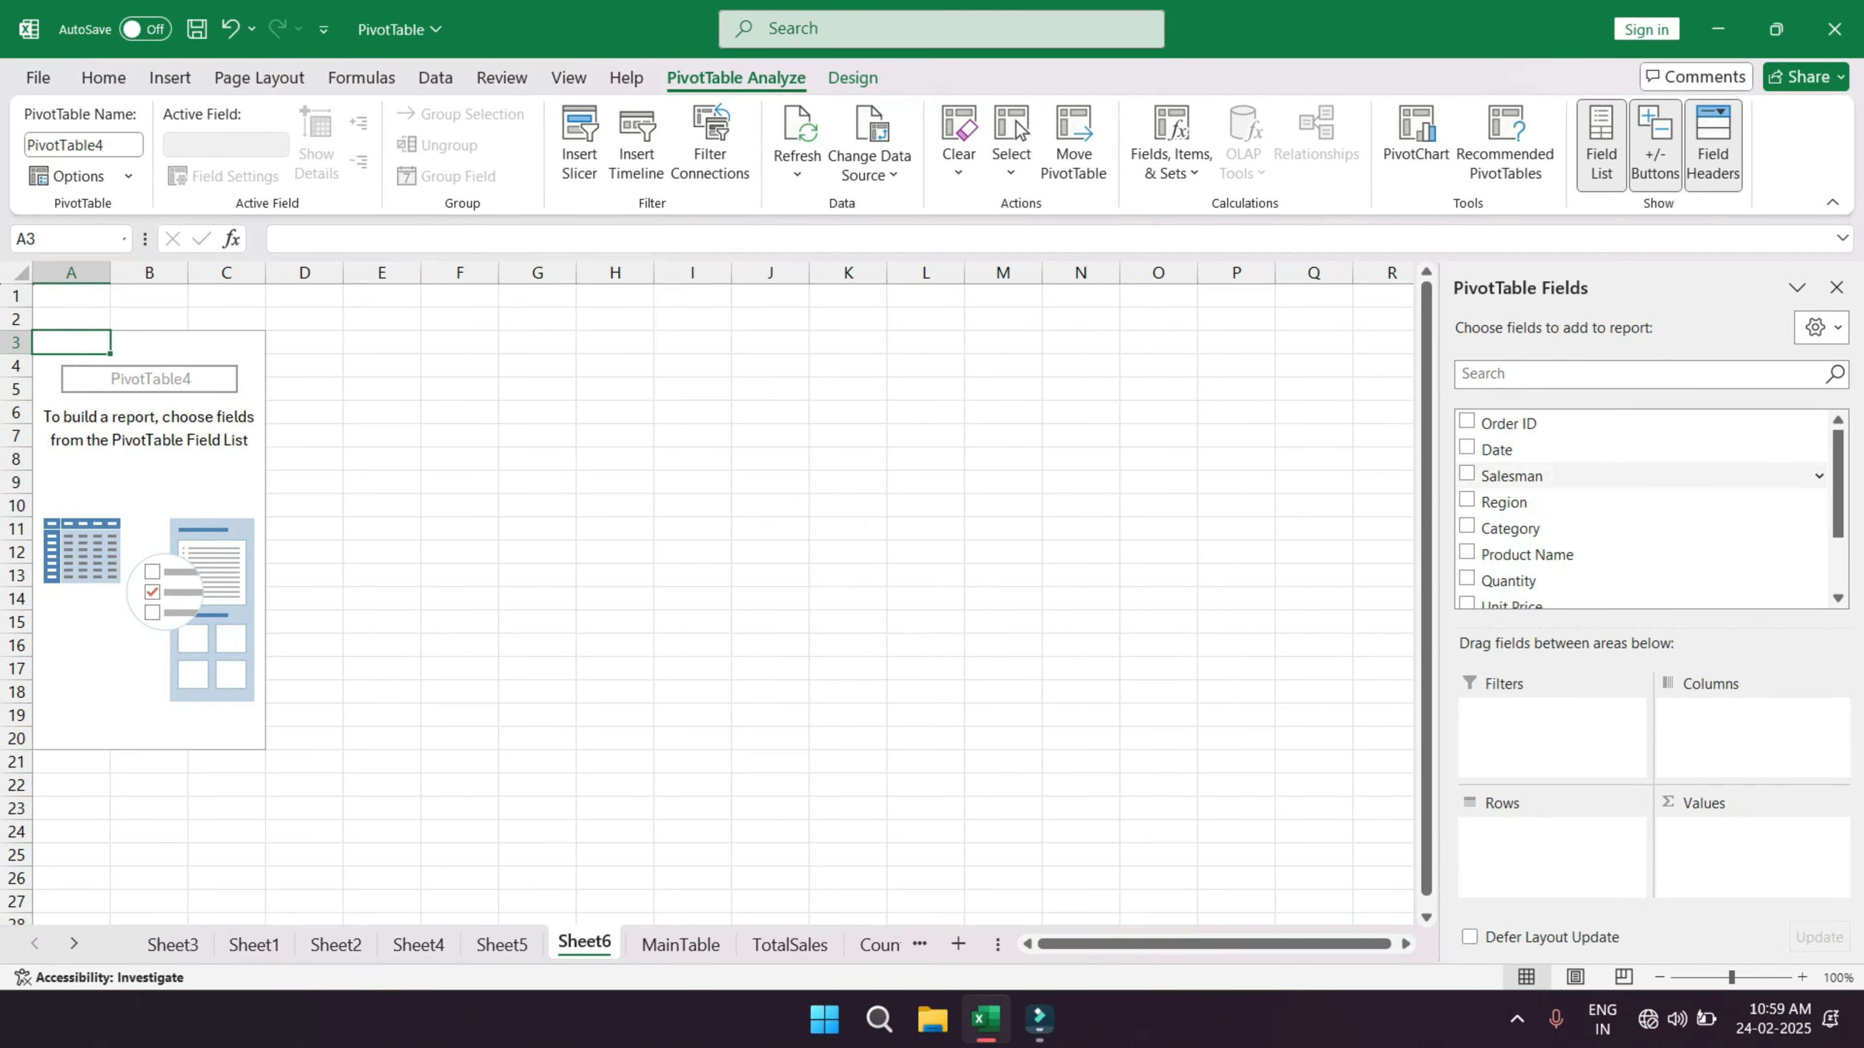
# - Build the pivot with Salesman in rows, Region in columns and Total Sales summed in values
pyautogui.moveTo(1511, 476); pyautogui.dragTo(1546, 847)
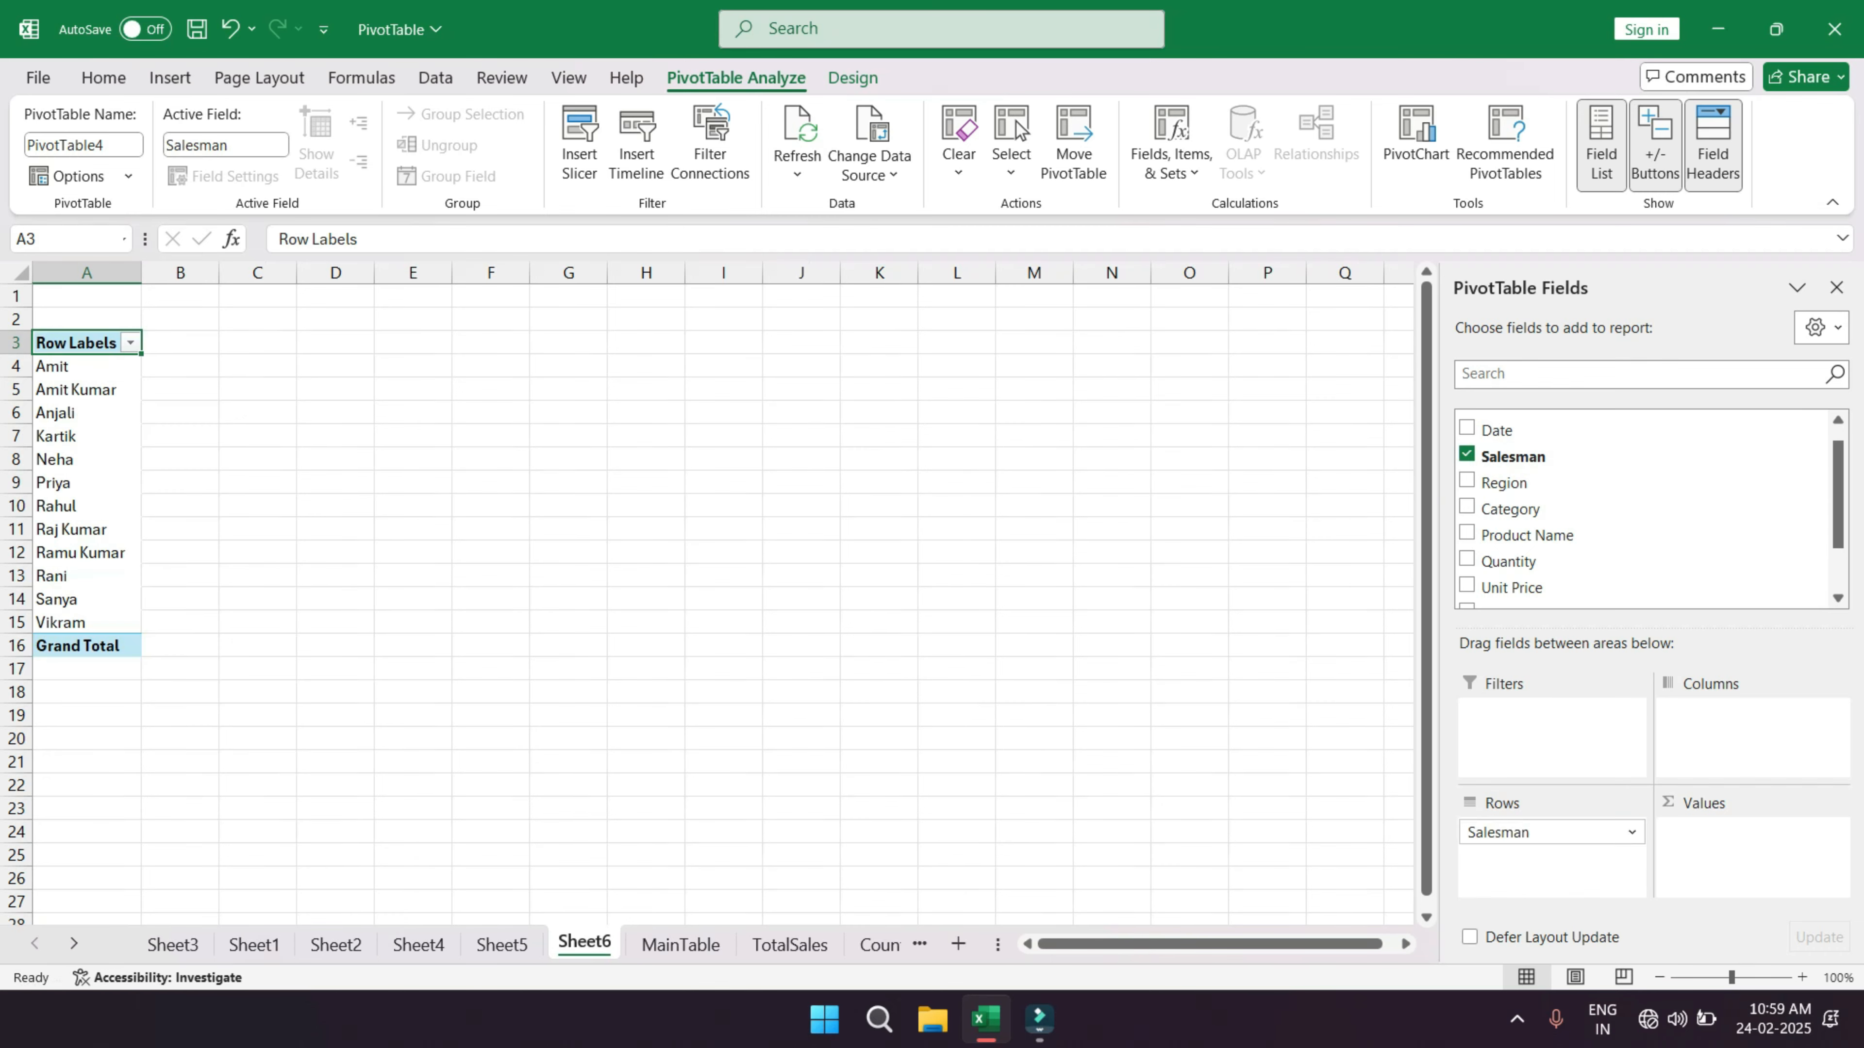
pyautogui.moveTo(1506, 482); pyautogui.dragTo(1725, 738)
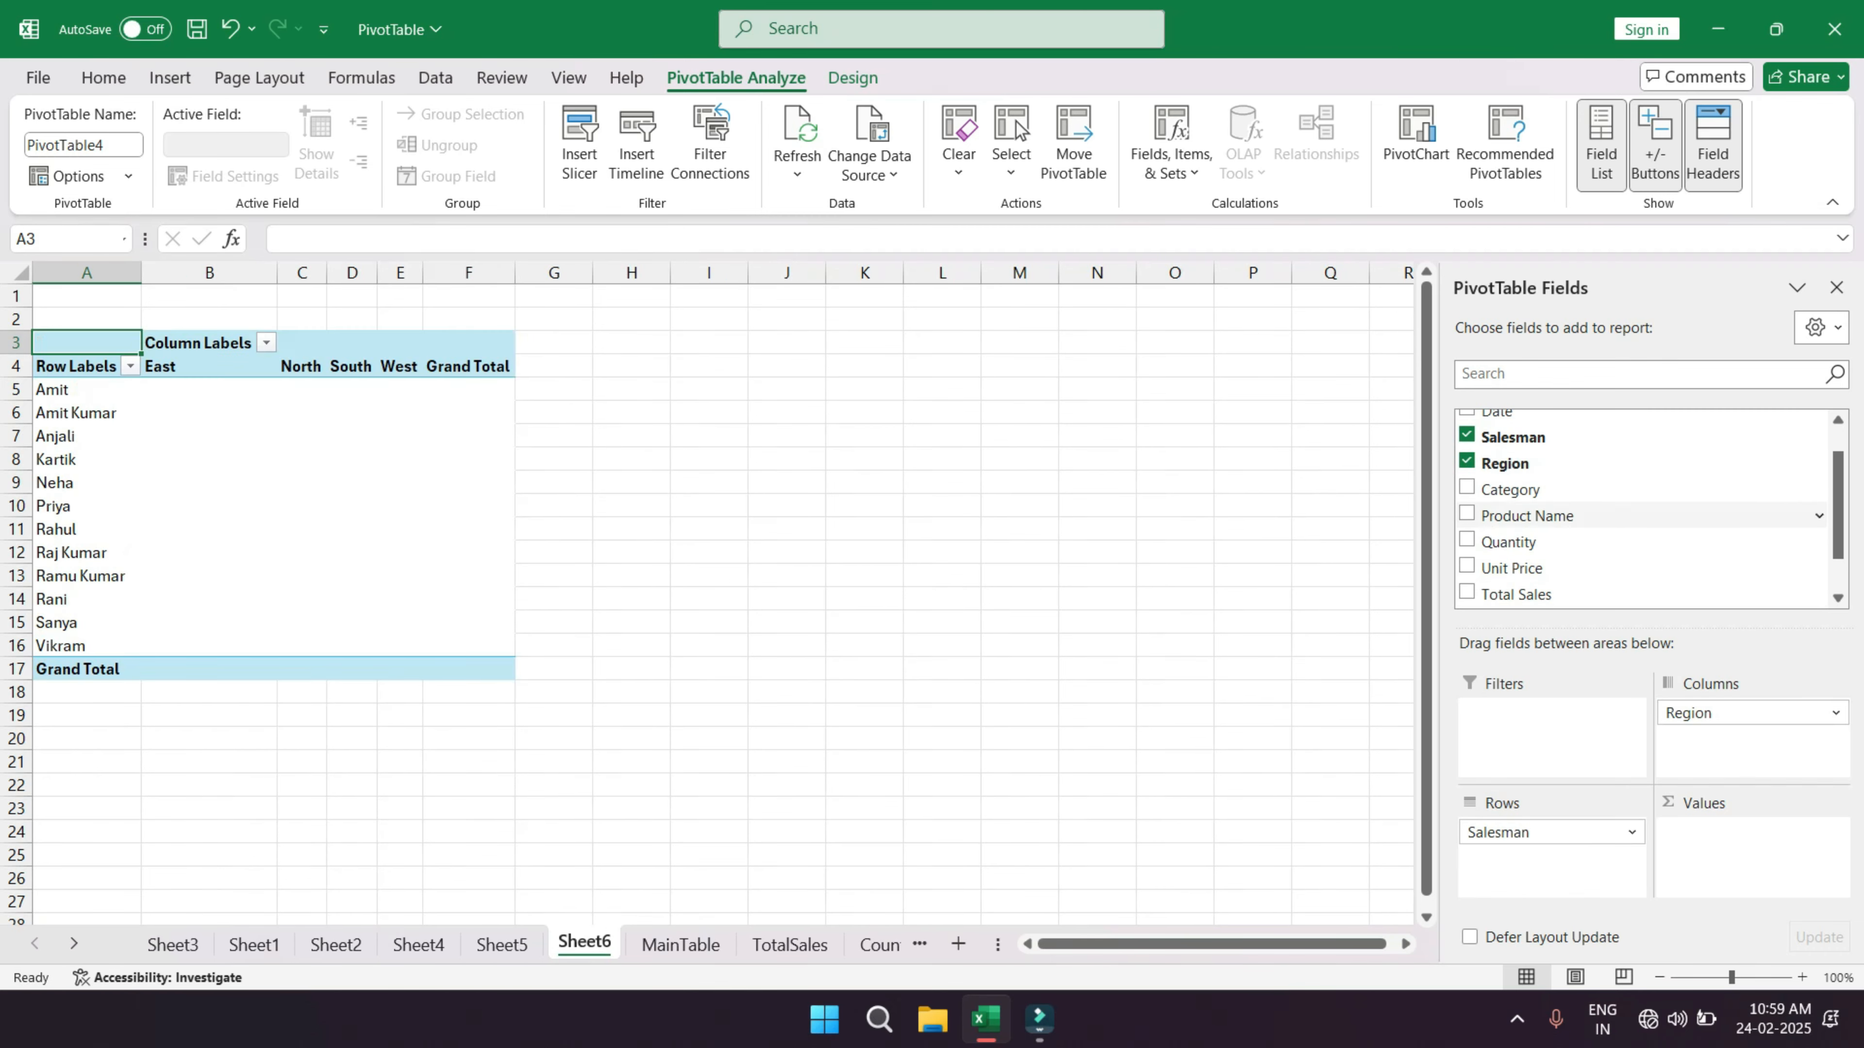
pyautogui.scroll(-2, 1614, 541)
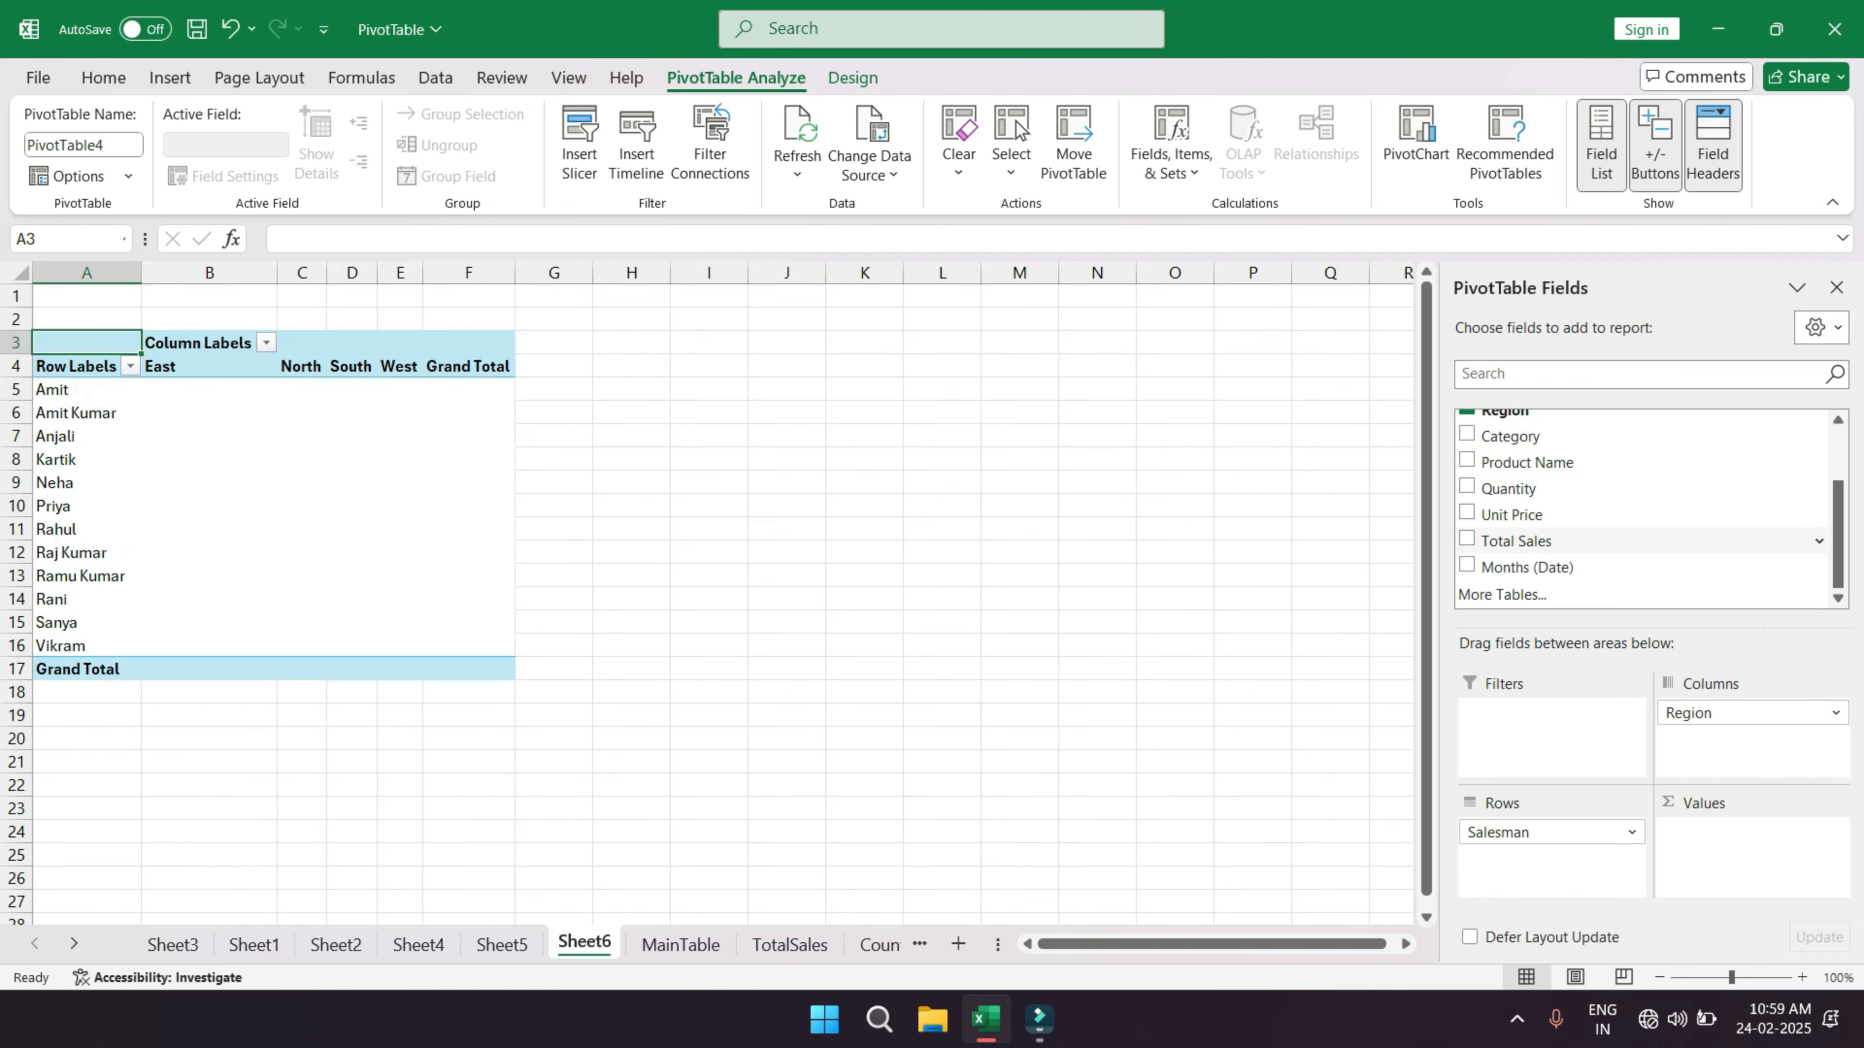
pyautogui.moveTo(1516, 541); pyautogui.dragTo(1746, 852)
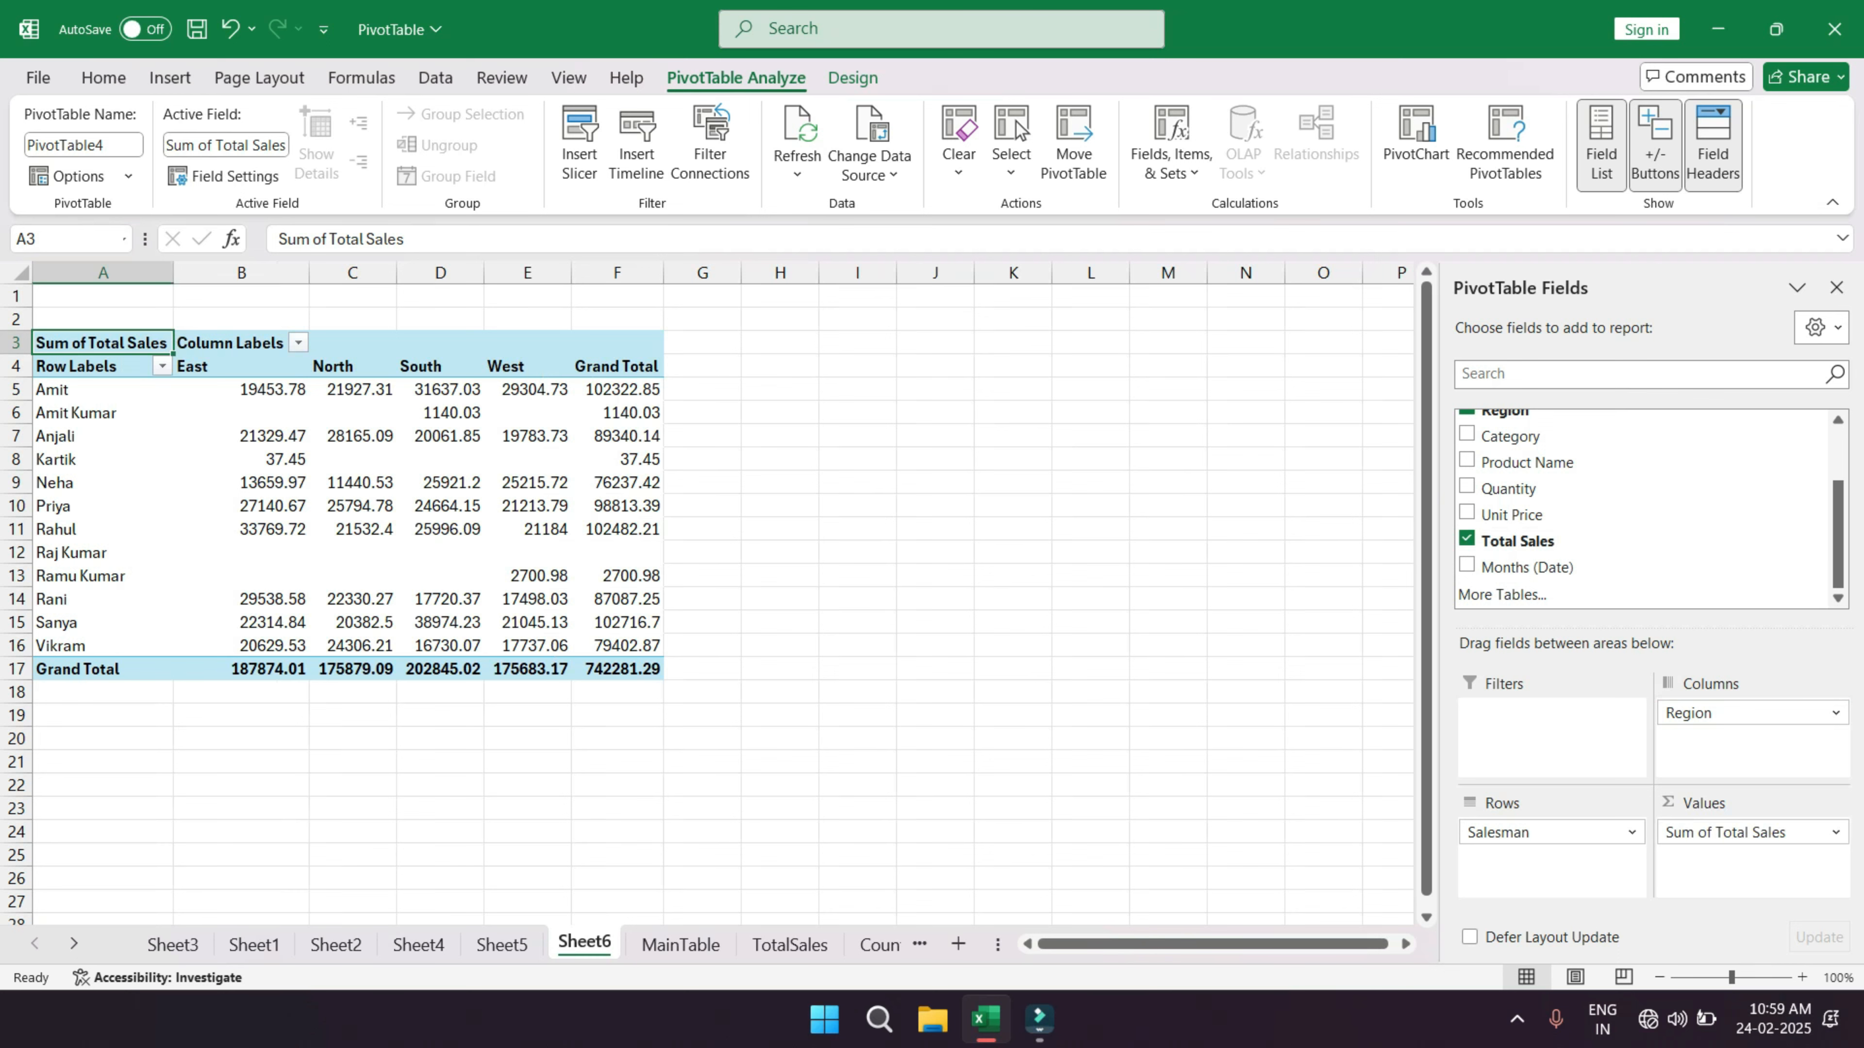
pyautogui.scroll(1, 207, 439)
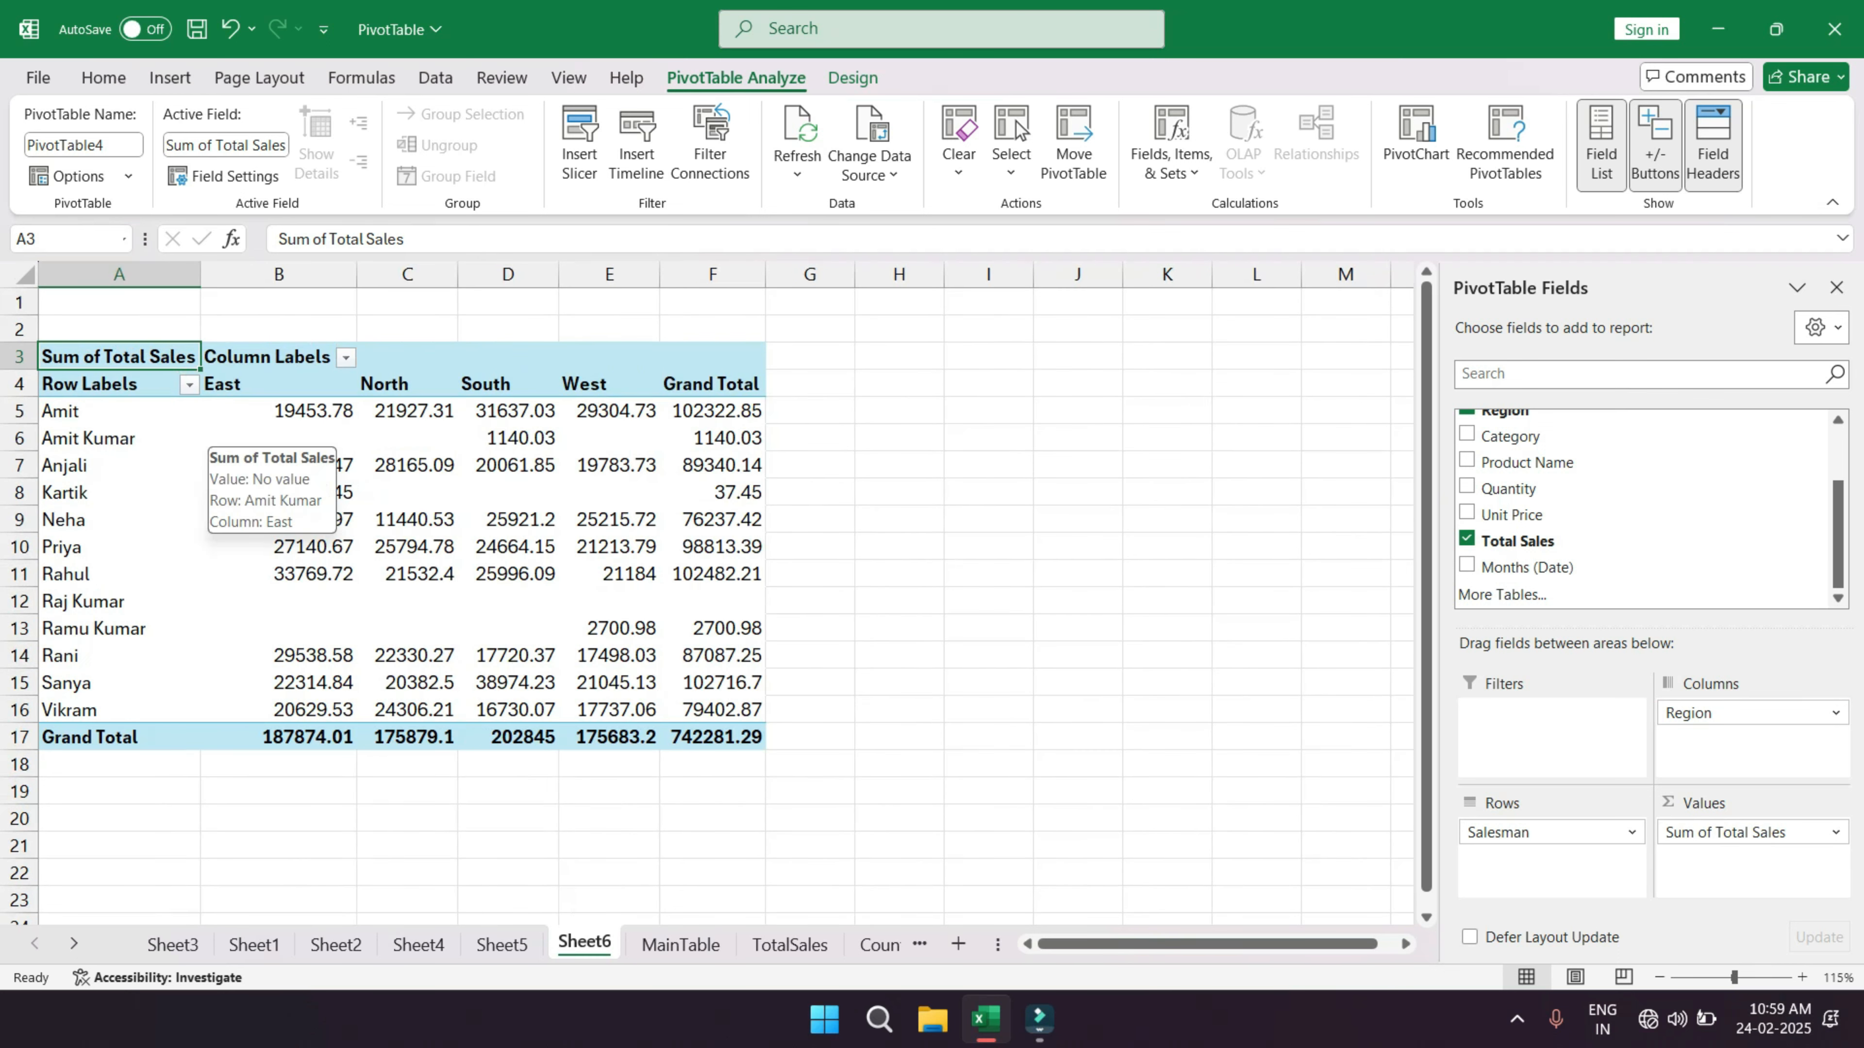
pyautogui.scroll(1, 207, 440)
# - Insert a Date timeline for the pivot table and place it in the empty area beside the table
pyautogui.click(342, 484)
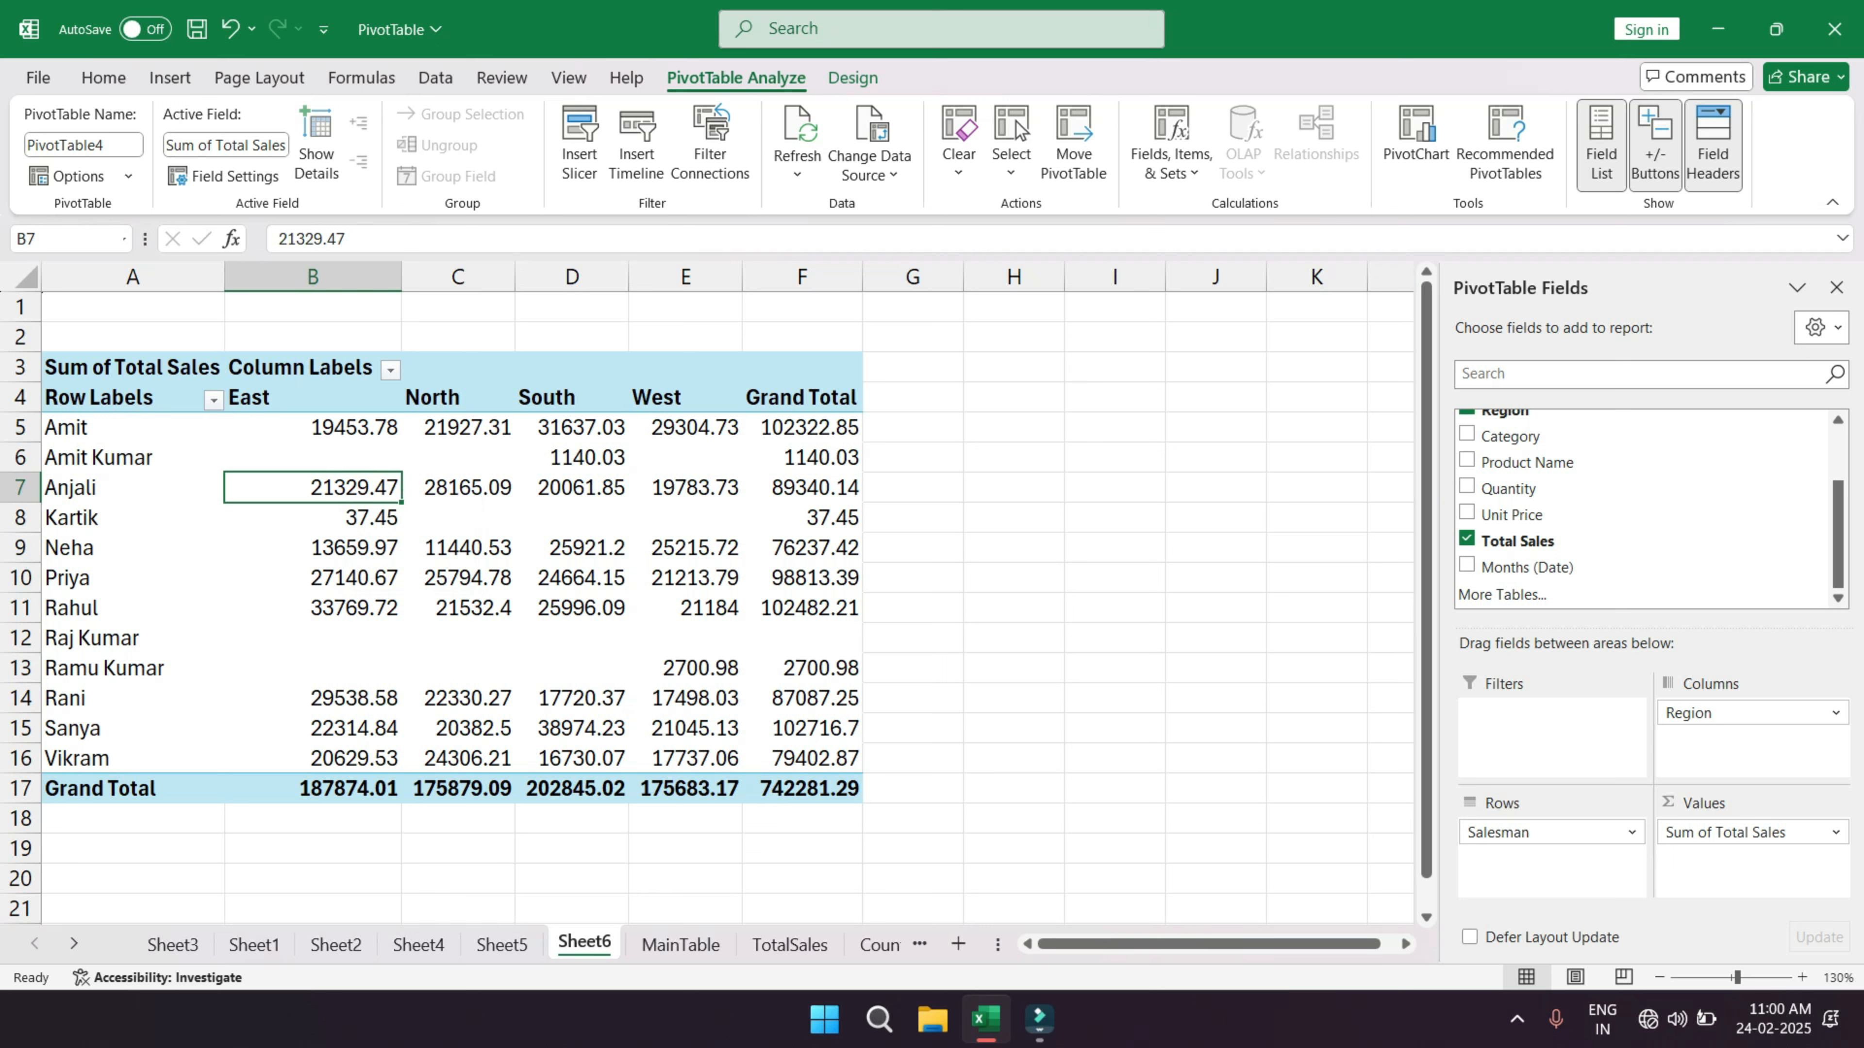
pyautogui.click(550, 484)
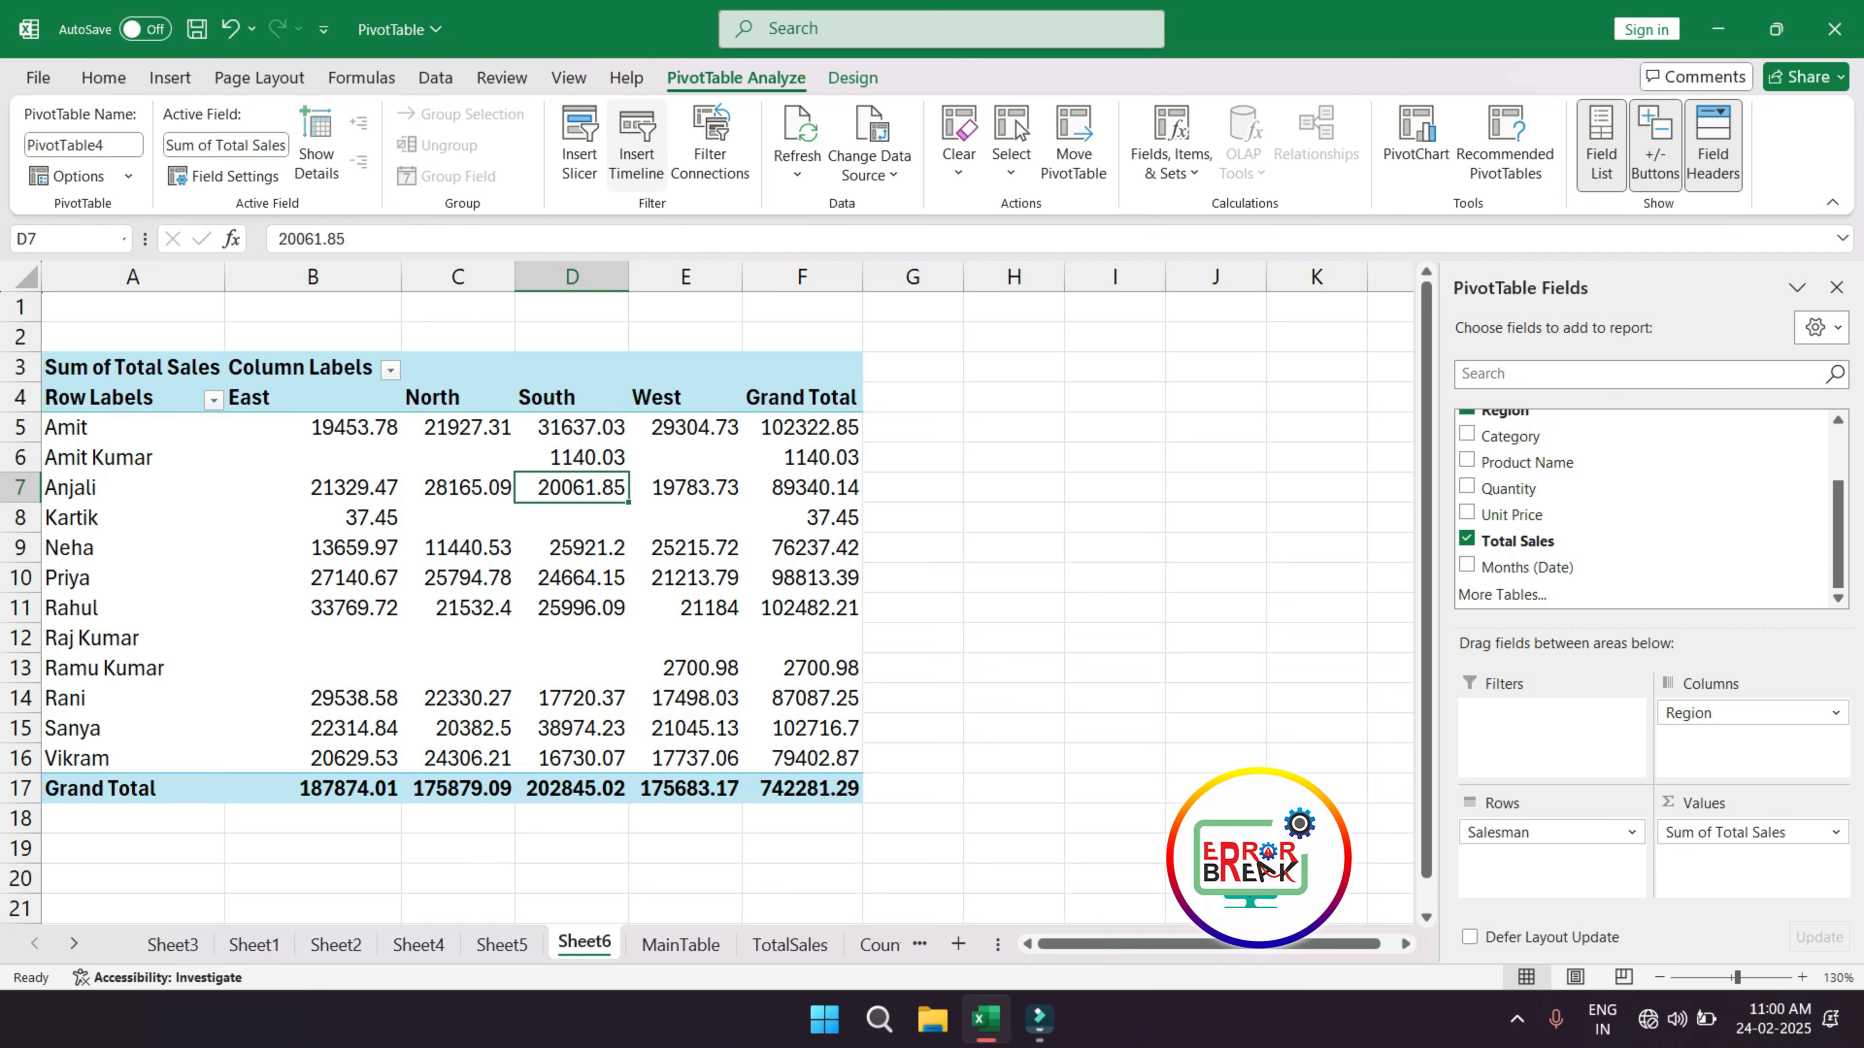
pyautogui.click(637, 147)
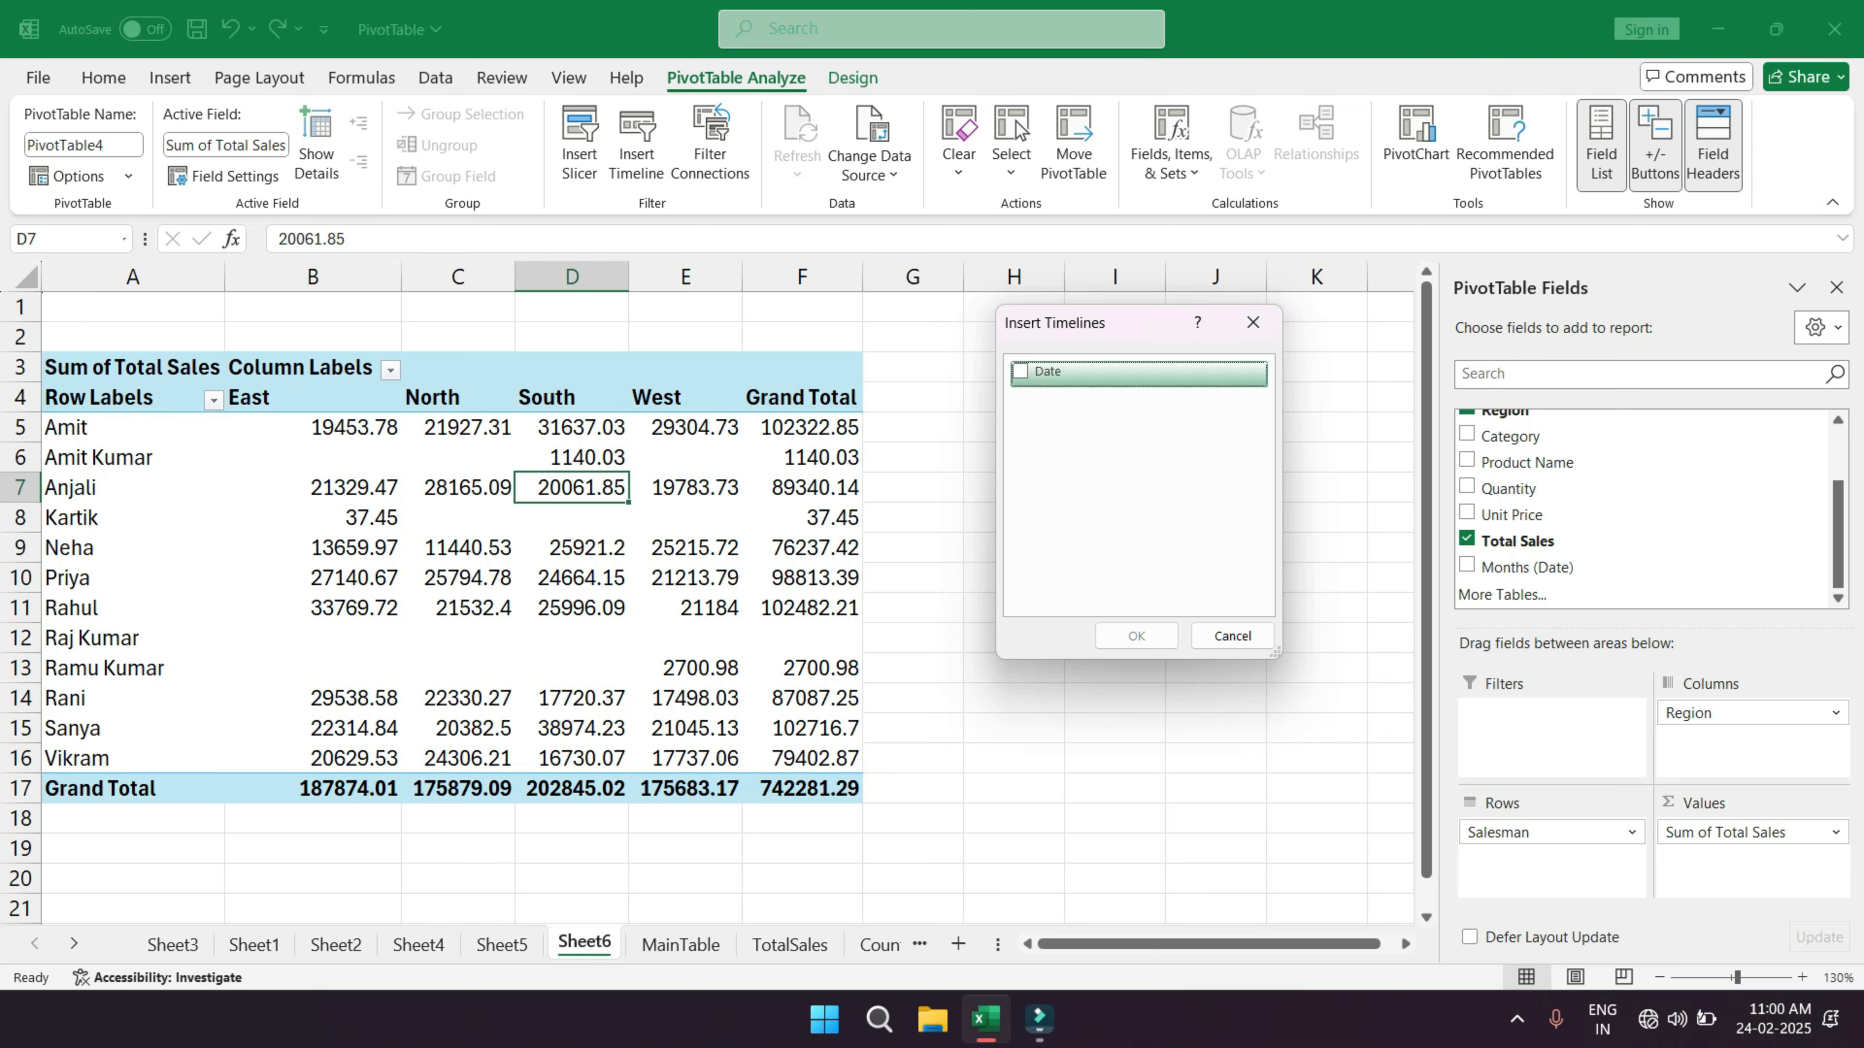
pyautogui.click(1019, 371)
pyautogui.click(1136, 636)
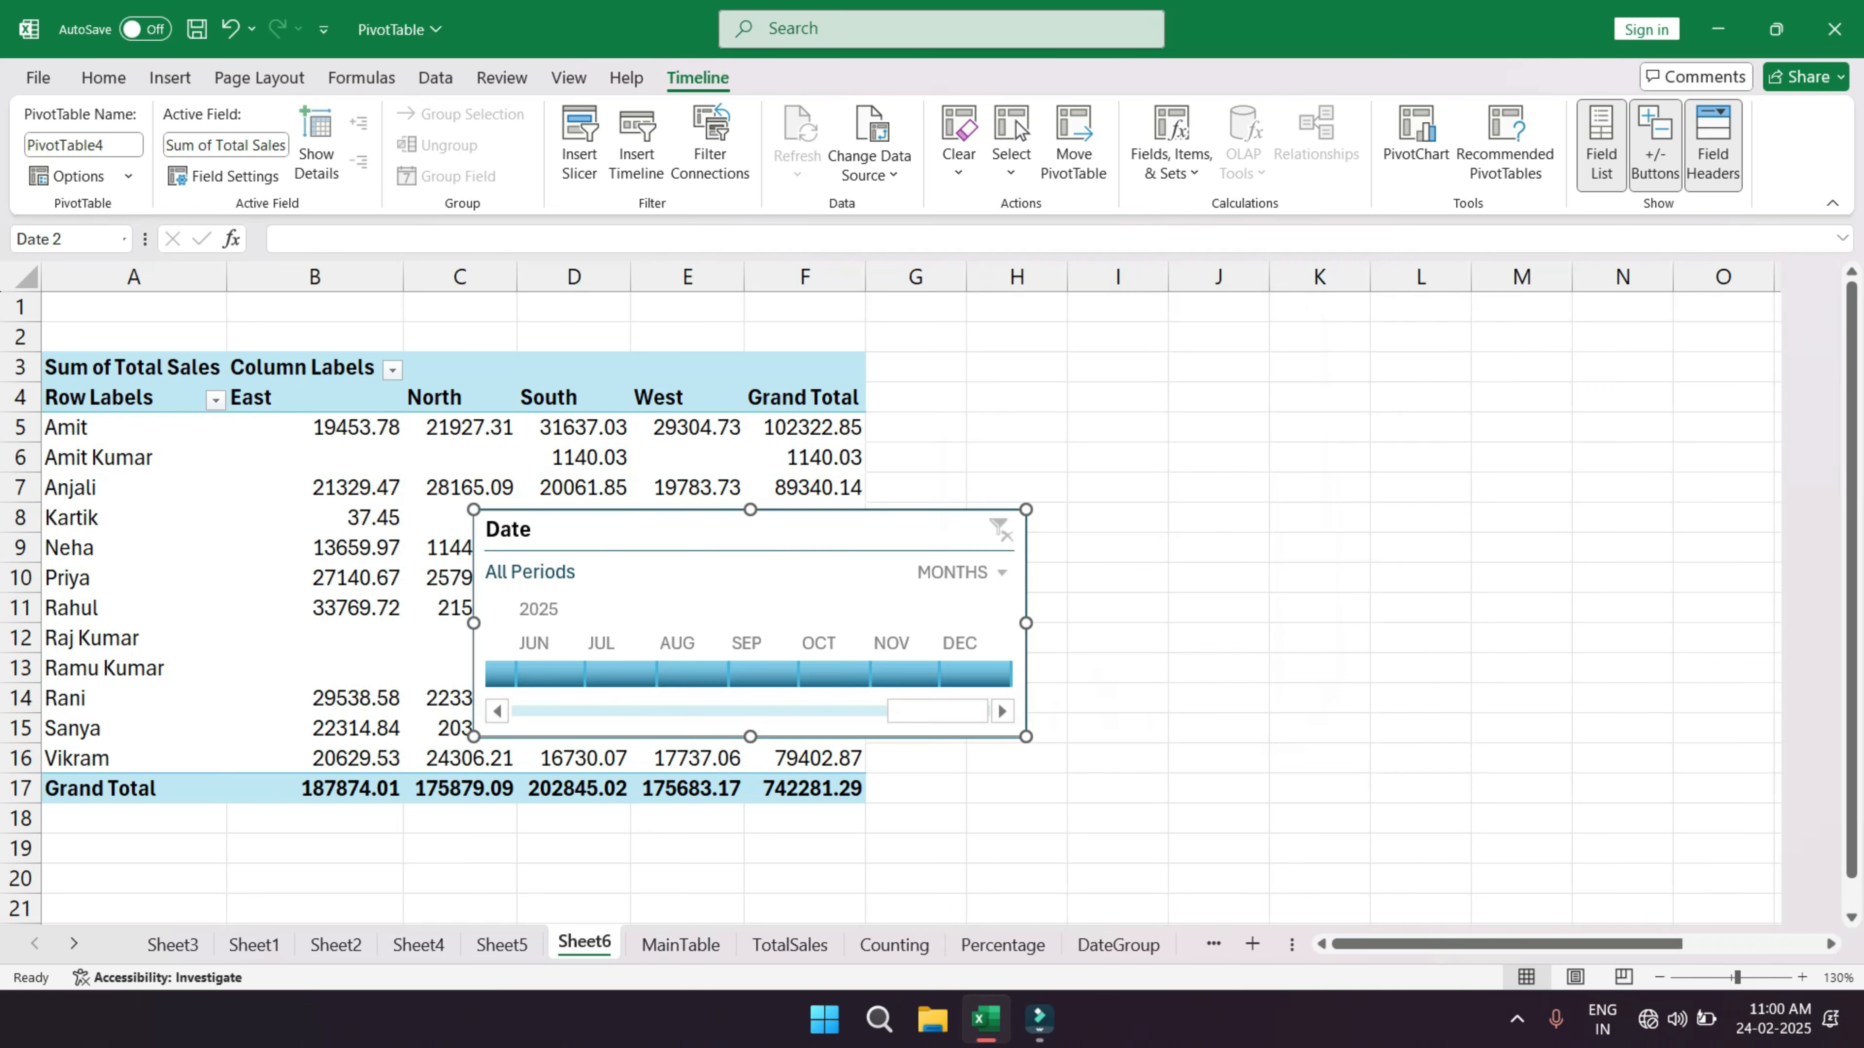
pyautogui.moveTo(750, 530); pyautogui.dragTo(1243, 373)
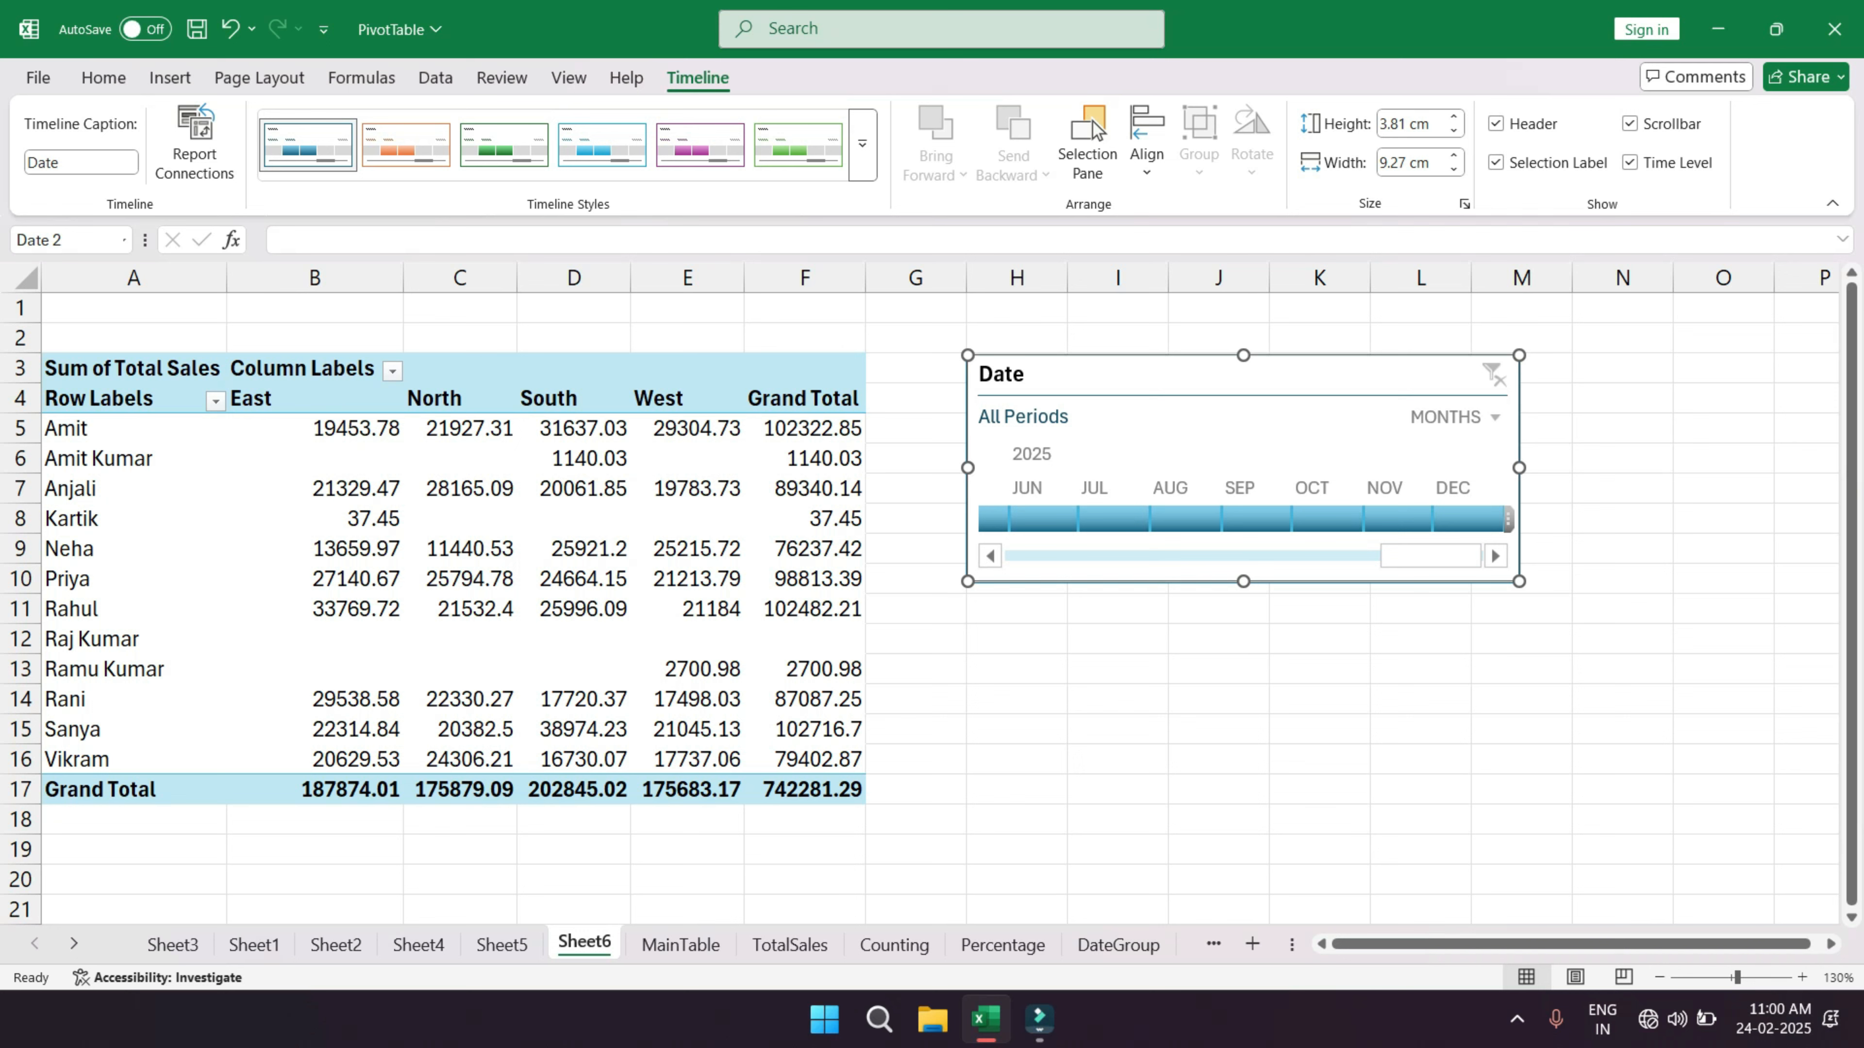
# - Try single months from August to December 2025 on the Date timeline and clear the filter
pyautogui.click(1186, 519)
pyautogui.click(1257, 519)
pyautogui.click(1328, 519)
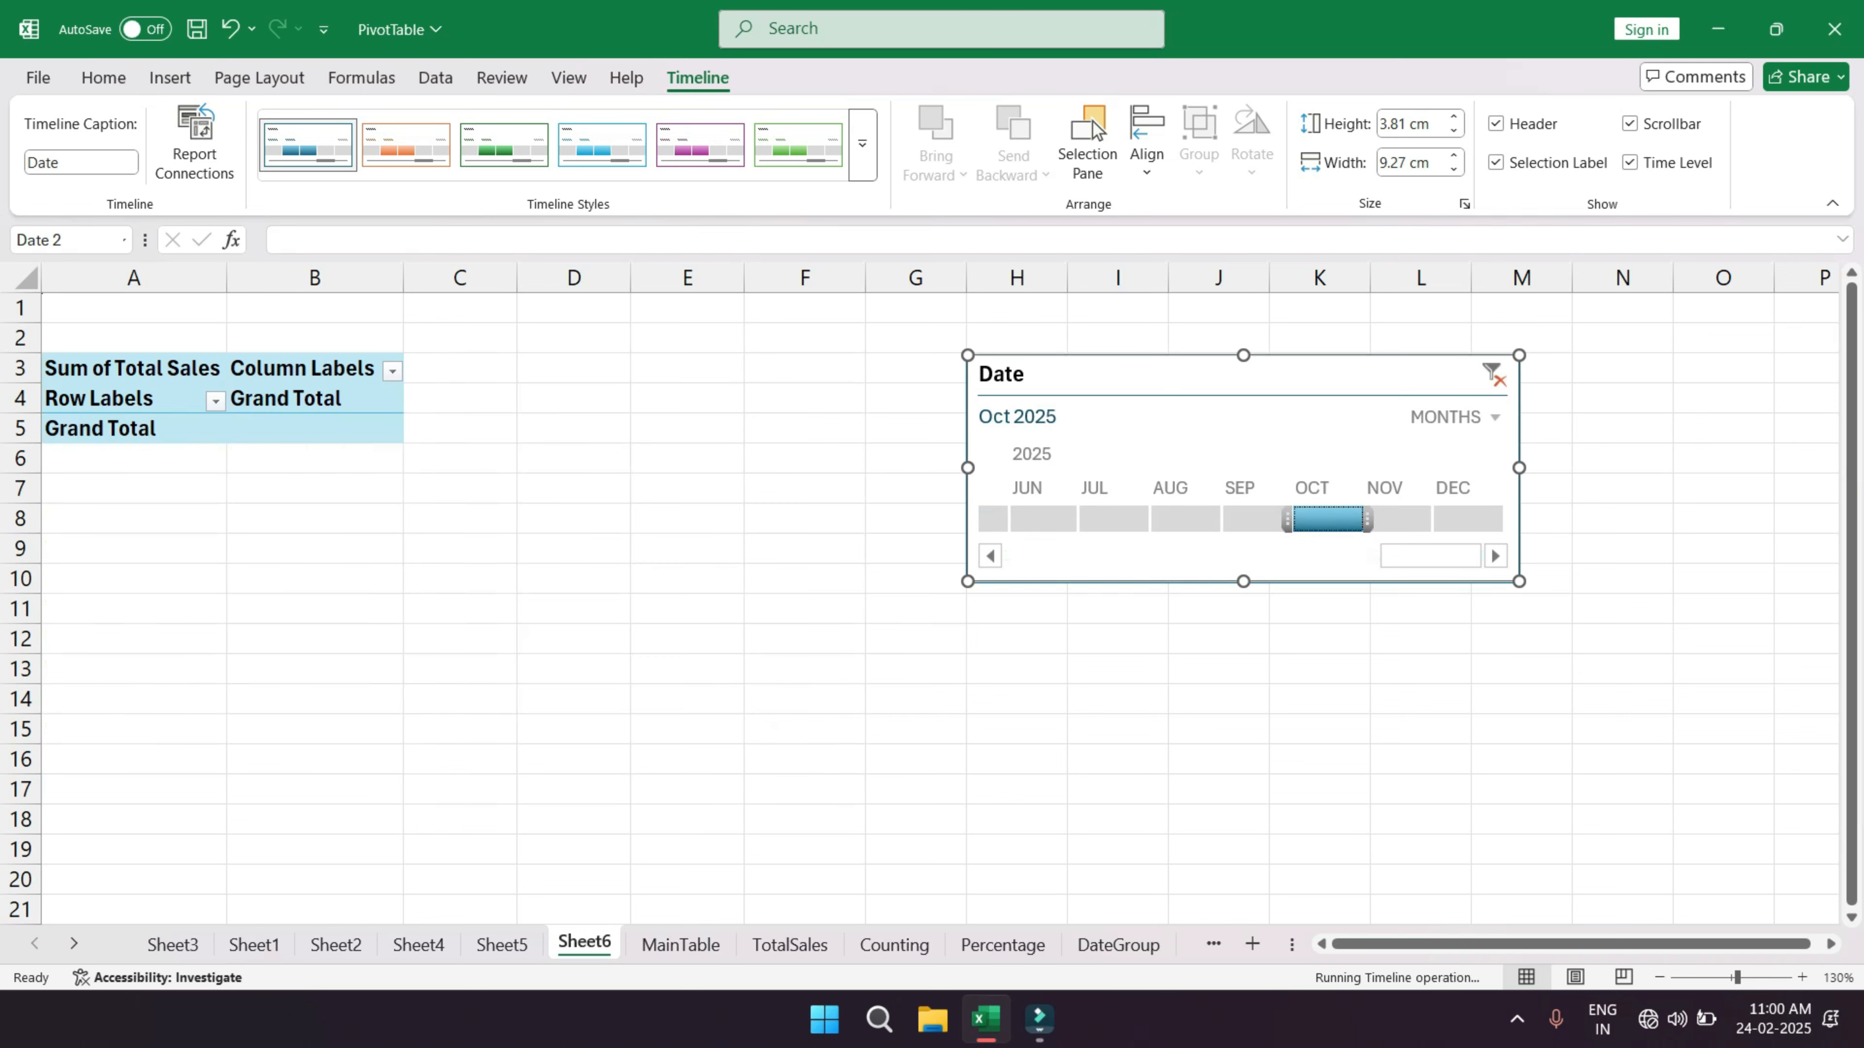
pyautogui.click(1464, 519)
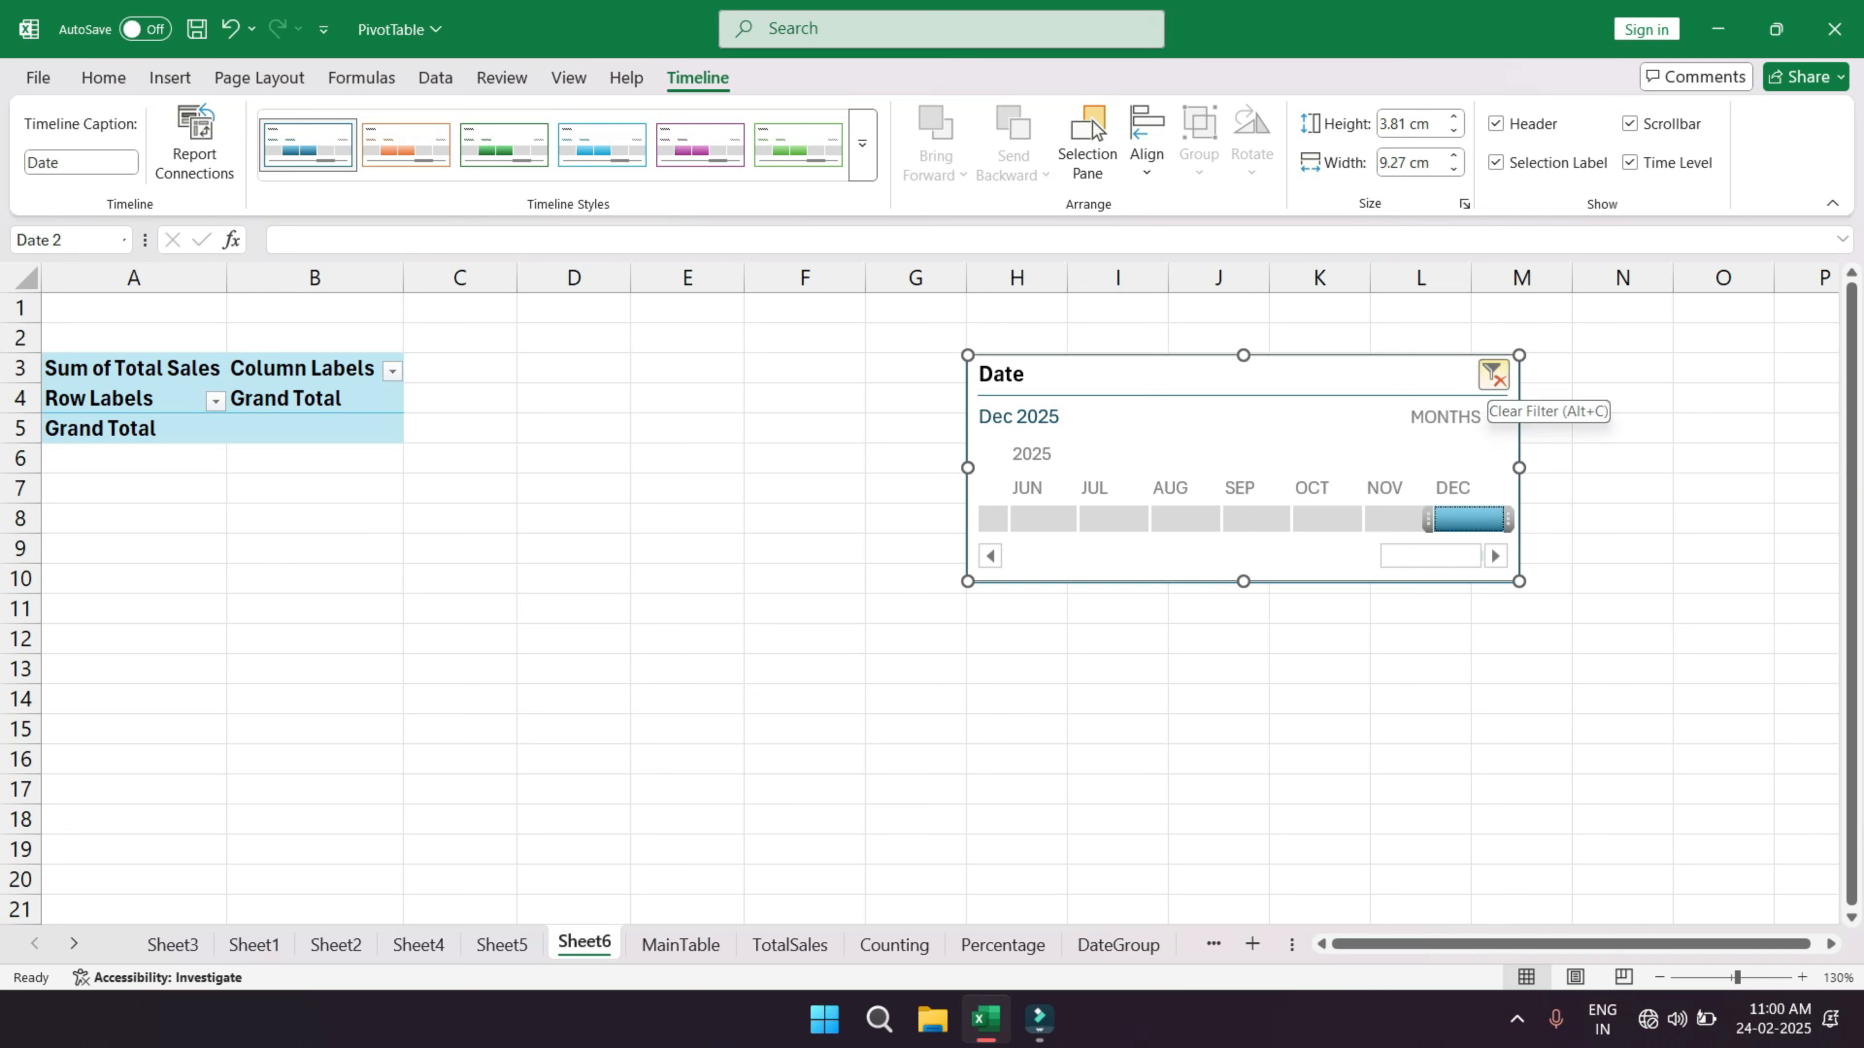
pyautogui.click(1493, 375)
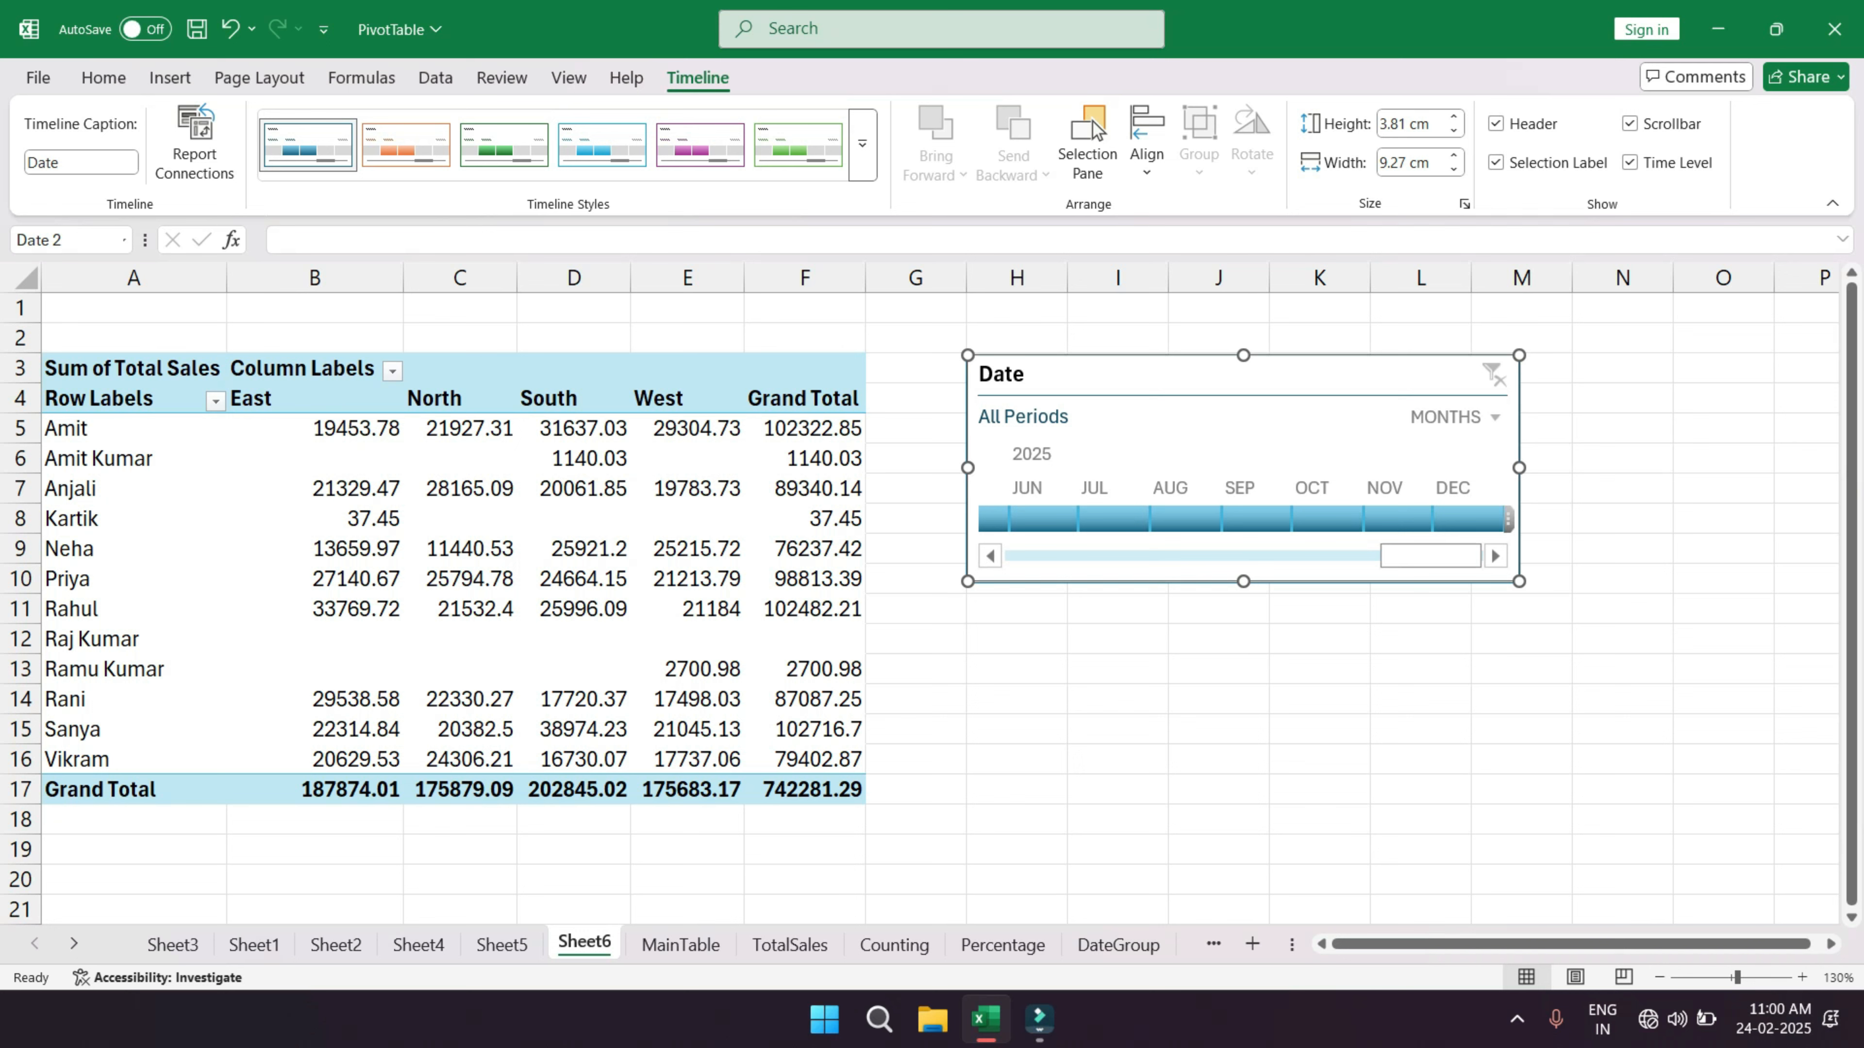
# - Filter the pivot by single late-2024 months on the Date timeline, finishing on October 2024
pyautogui.moveTo(1429, 556); pyautogui.dragTo(1279, 556)
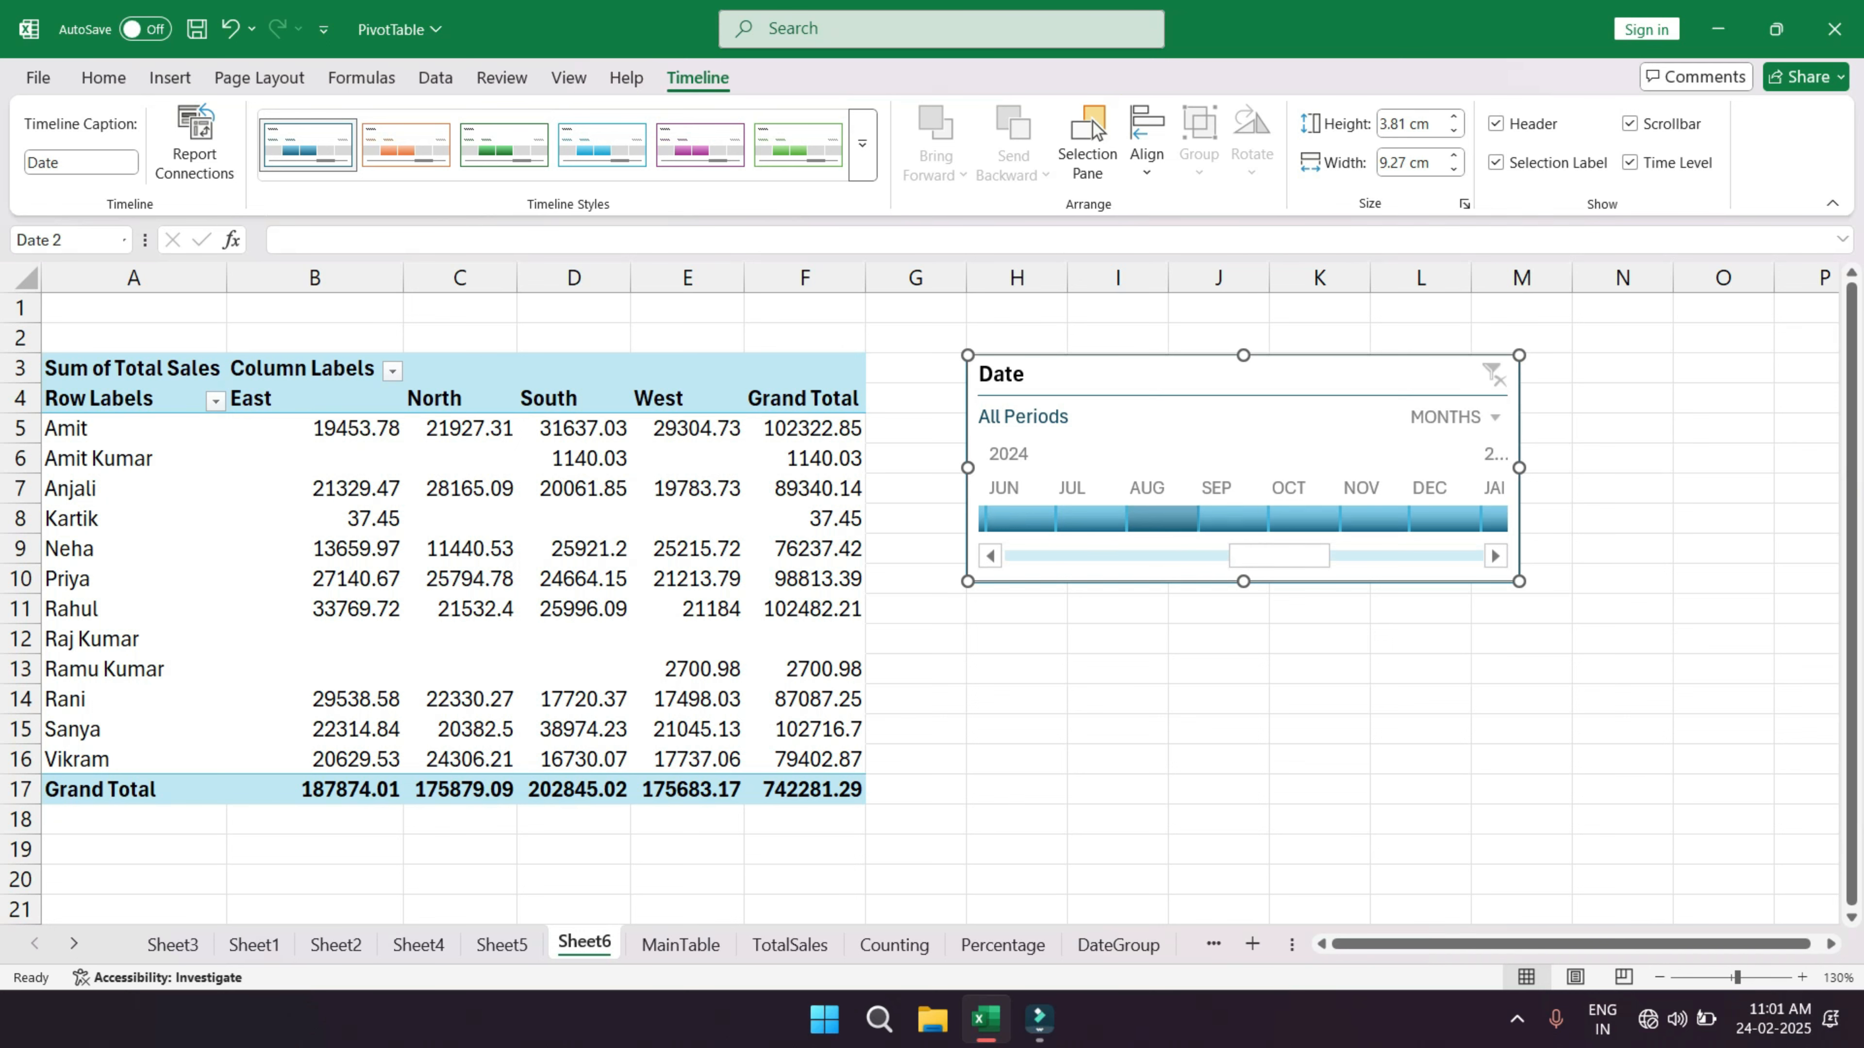
pyautogui.click(1161, 518)
pyautogui.click(1233, 519)
pyautogui.click(1307, 518)
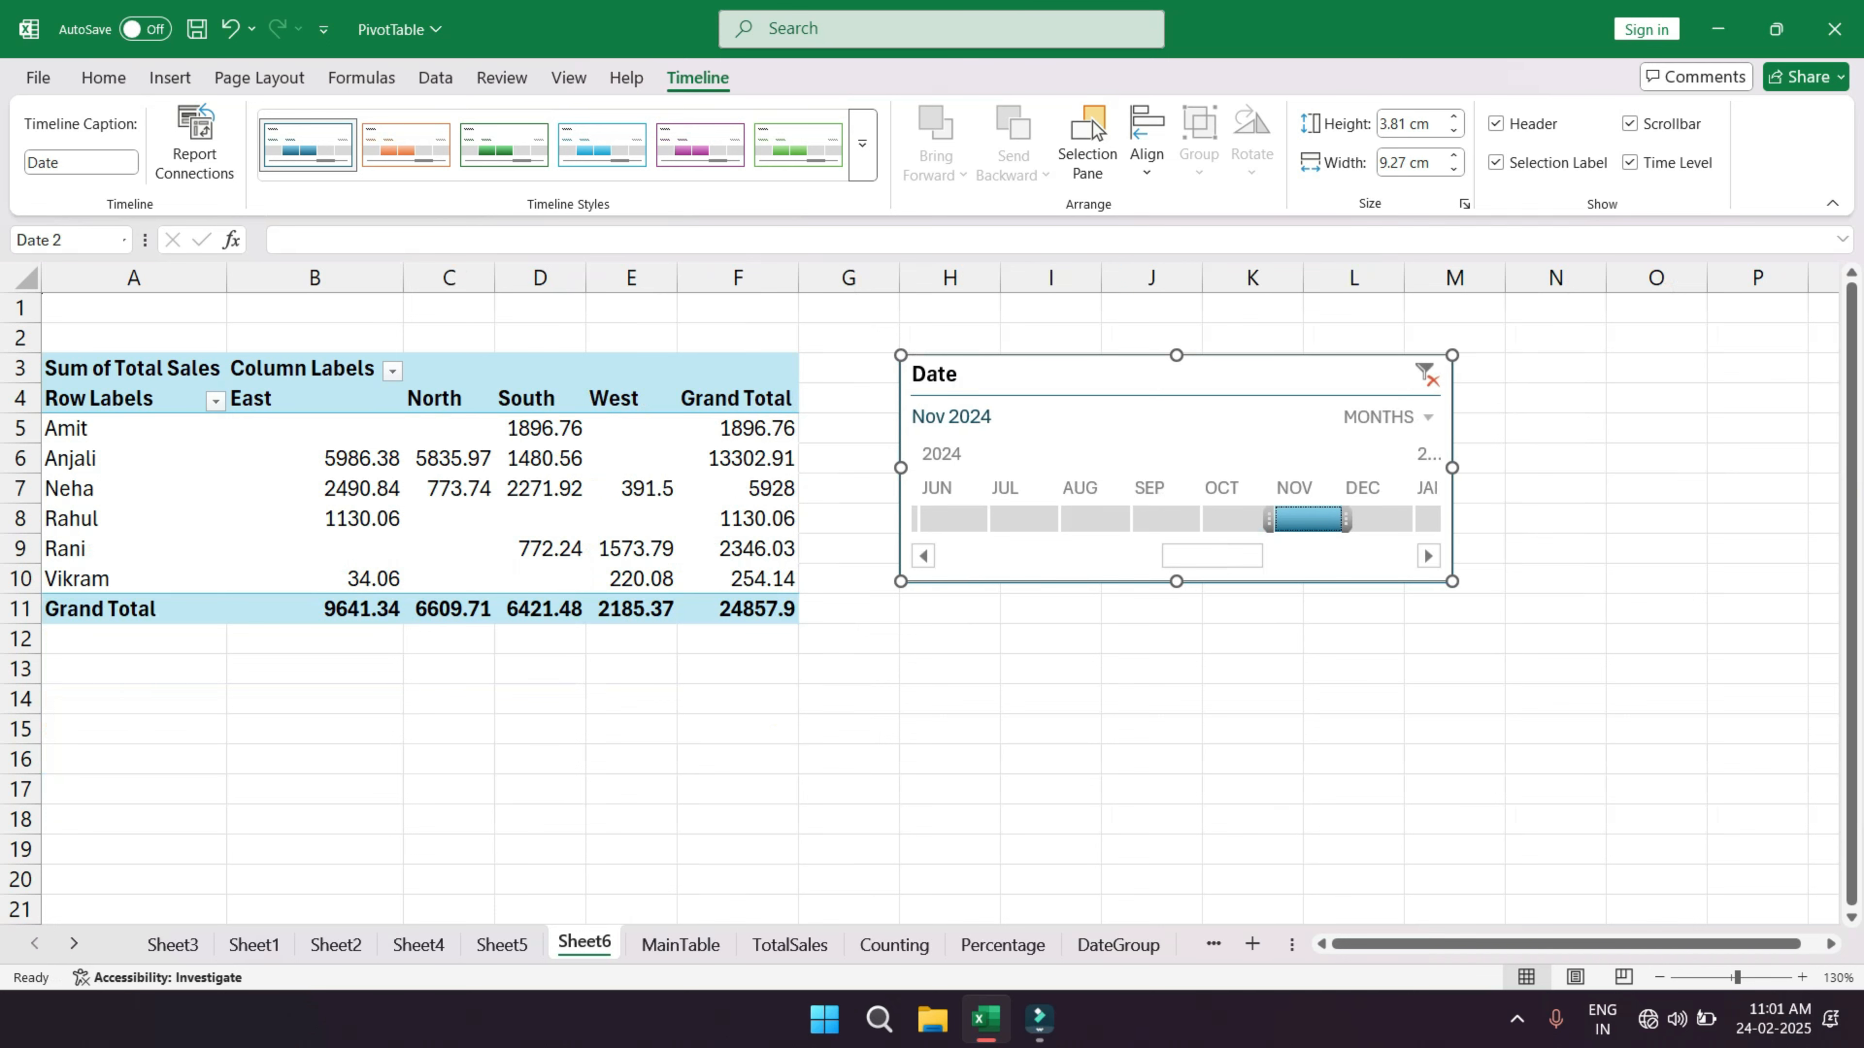
pyautogui.click(1362, 519)
pyautogui.click(1307, 518)
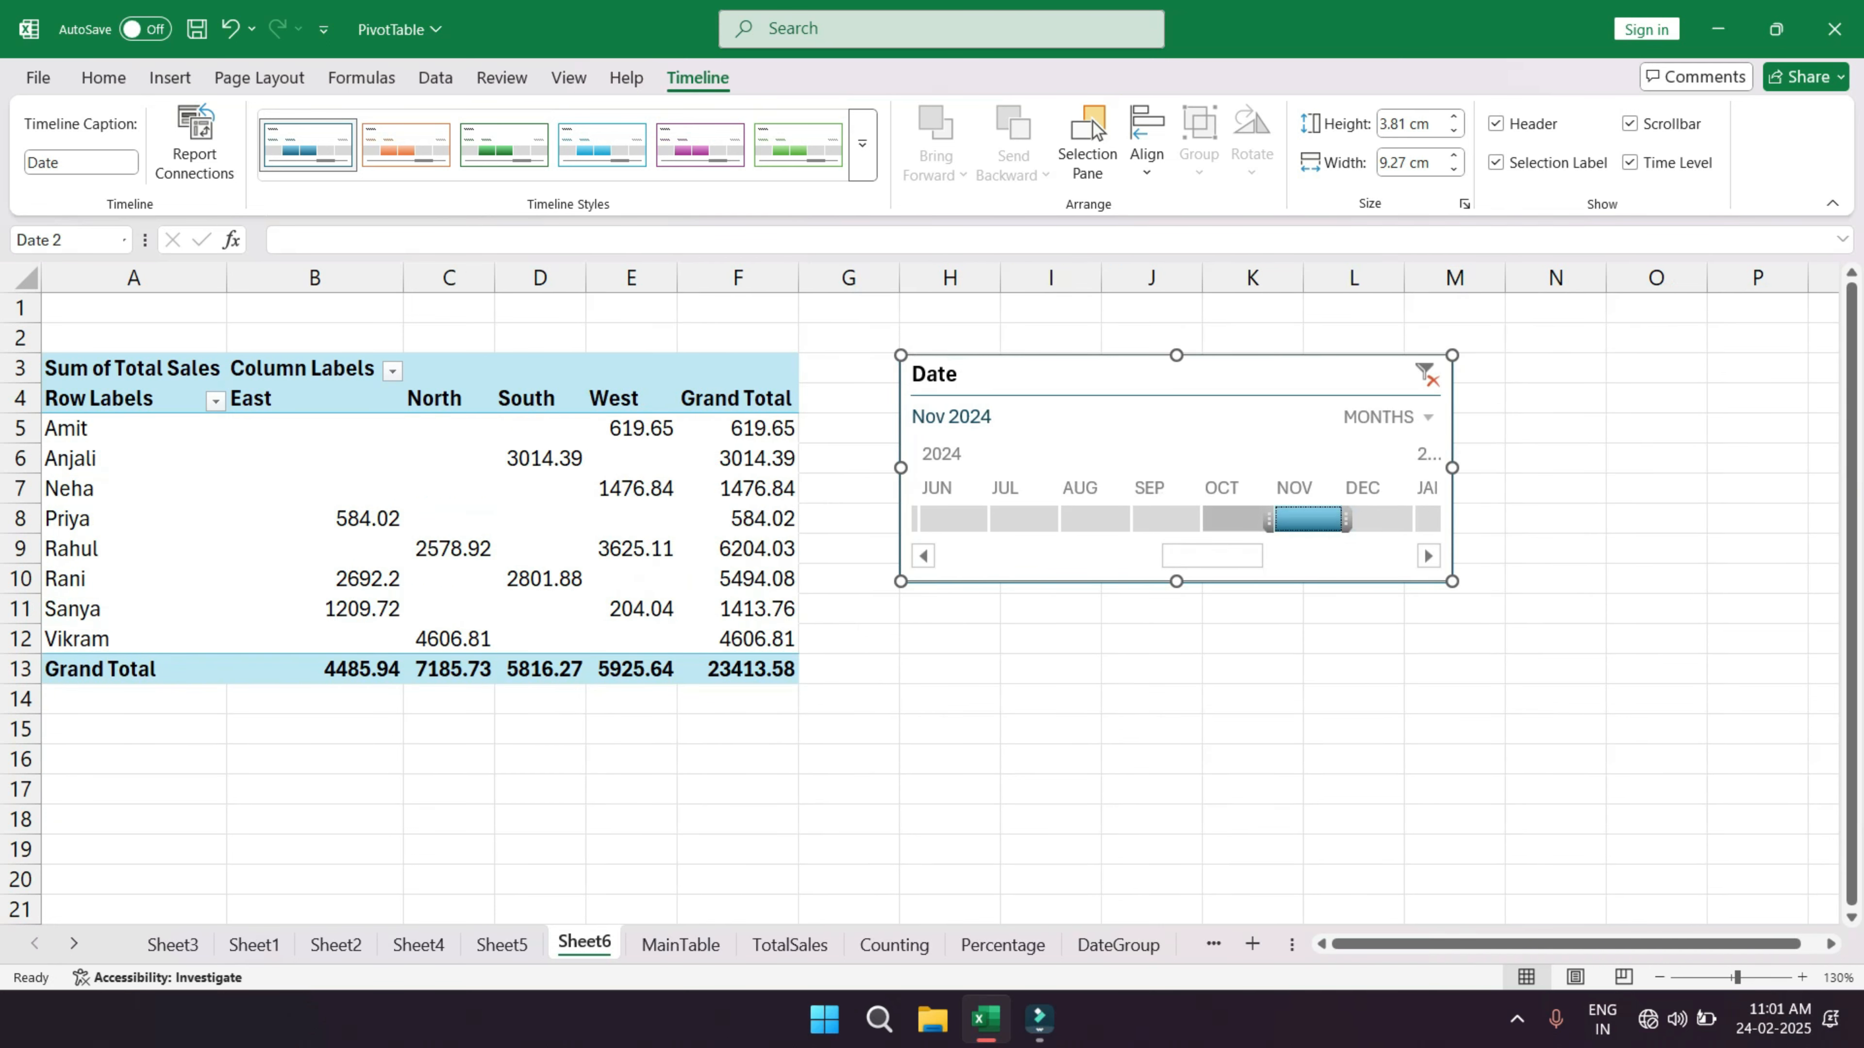
pyautogui.click(1235, 519)
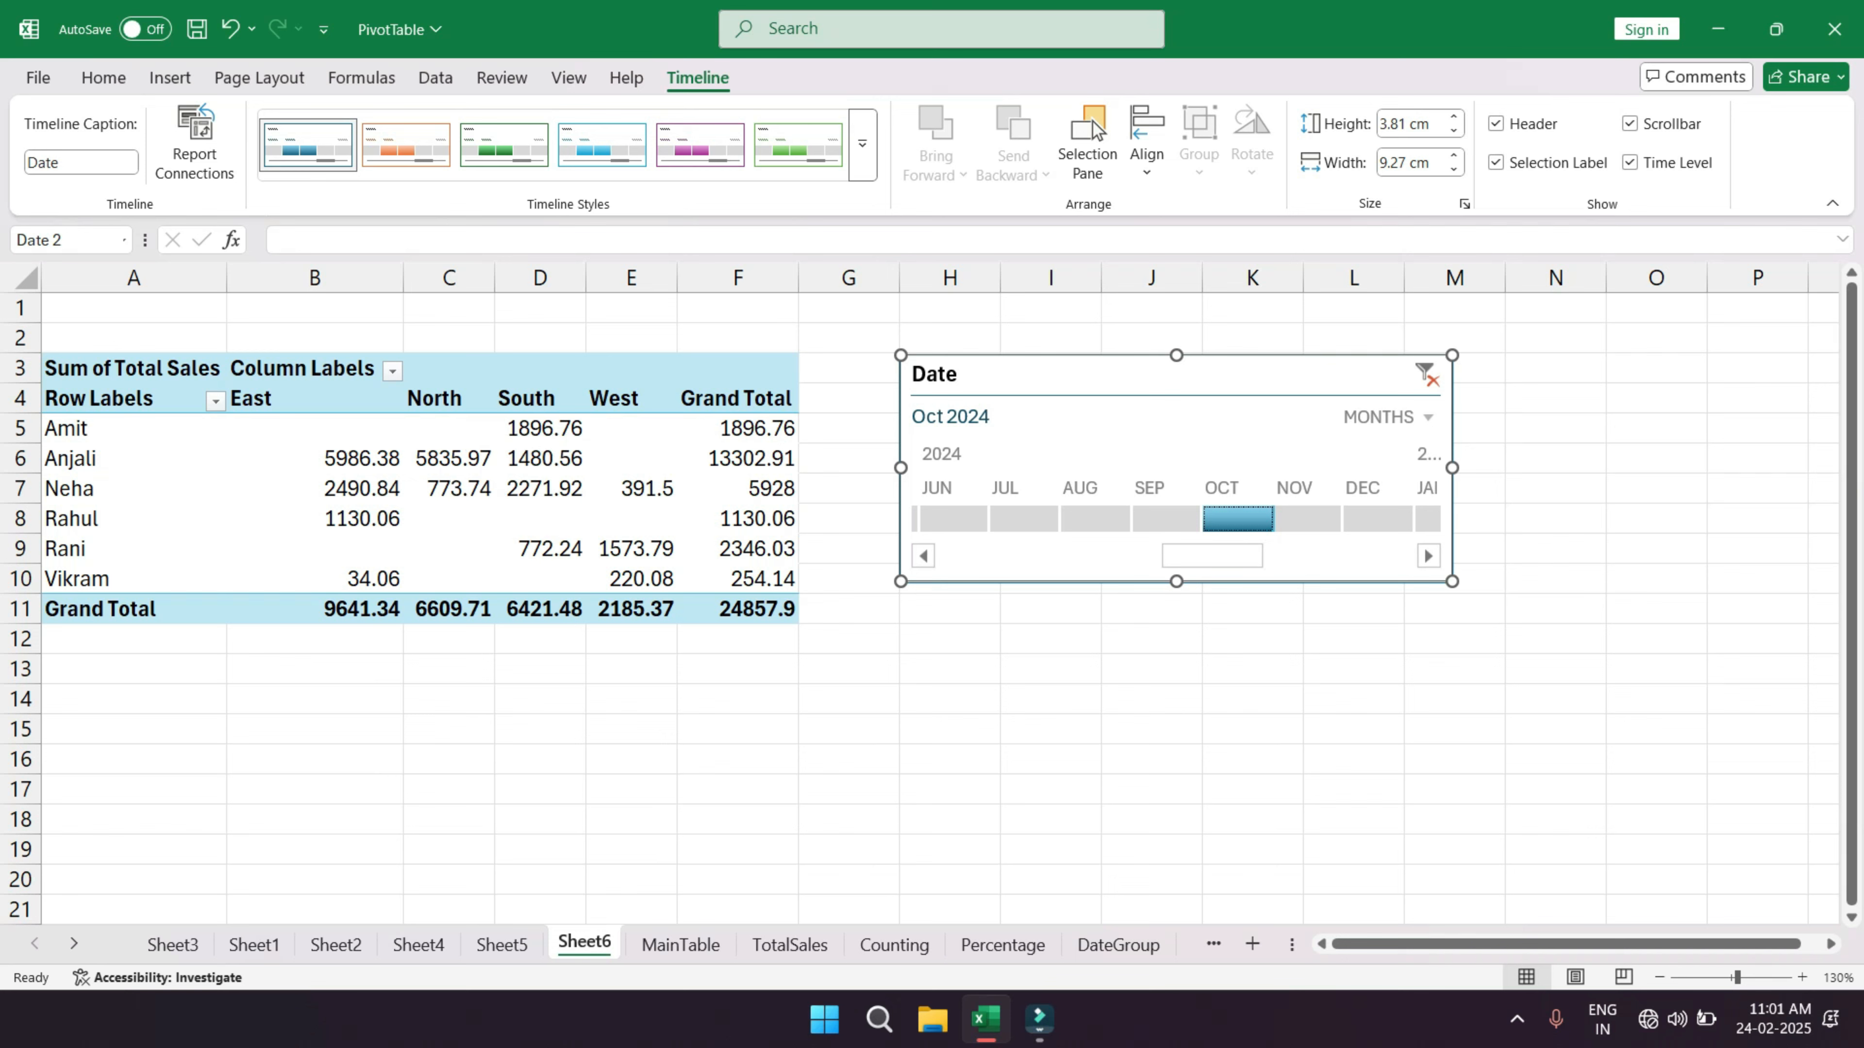
# - Set the PivotTable options to show 0 in empty cells
pyautogui.rightClick(365, 435)
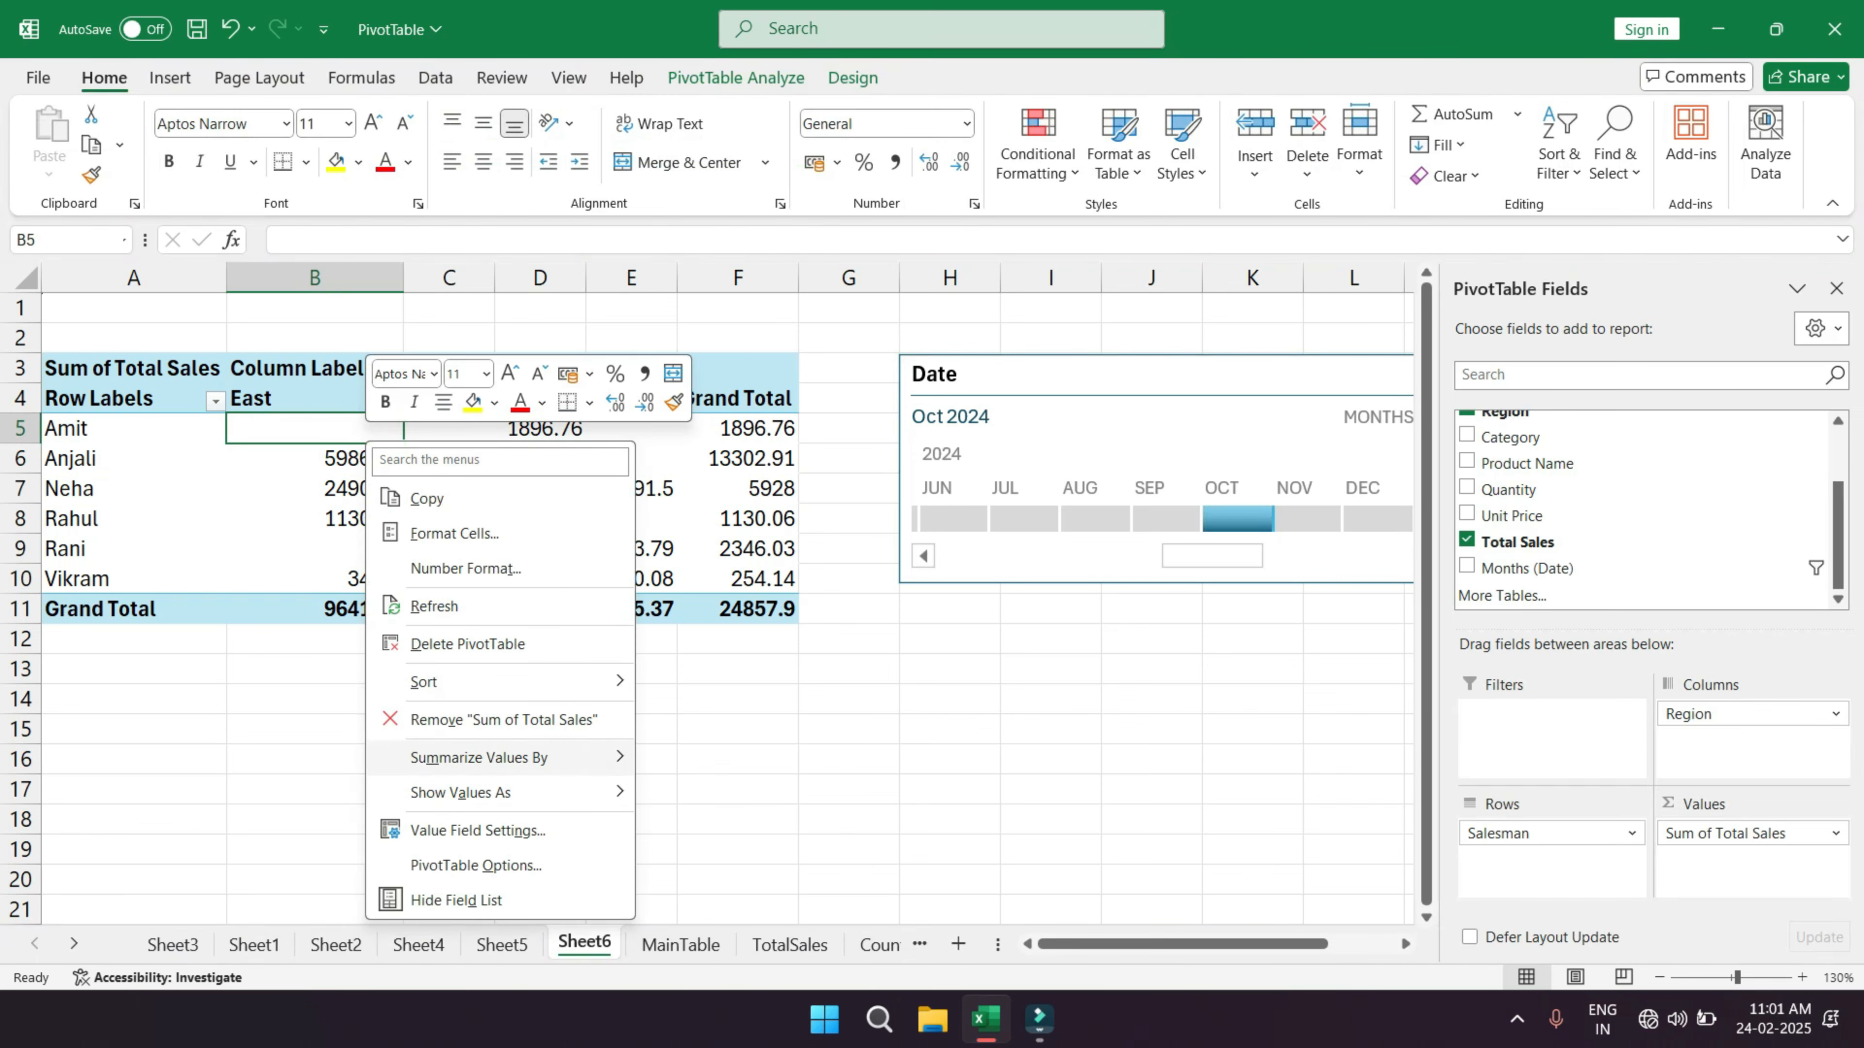
pyautogui.click(476, 865)
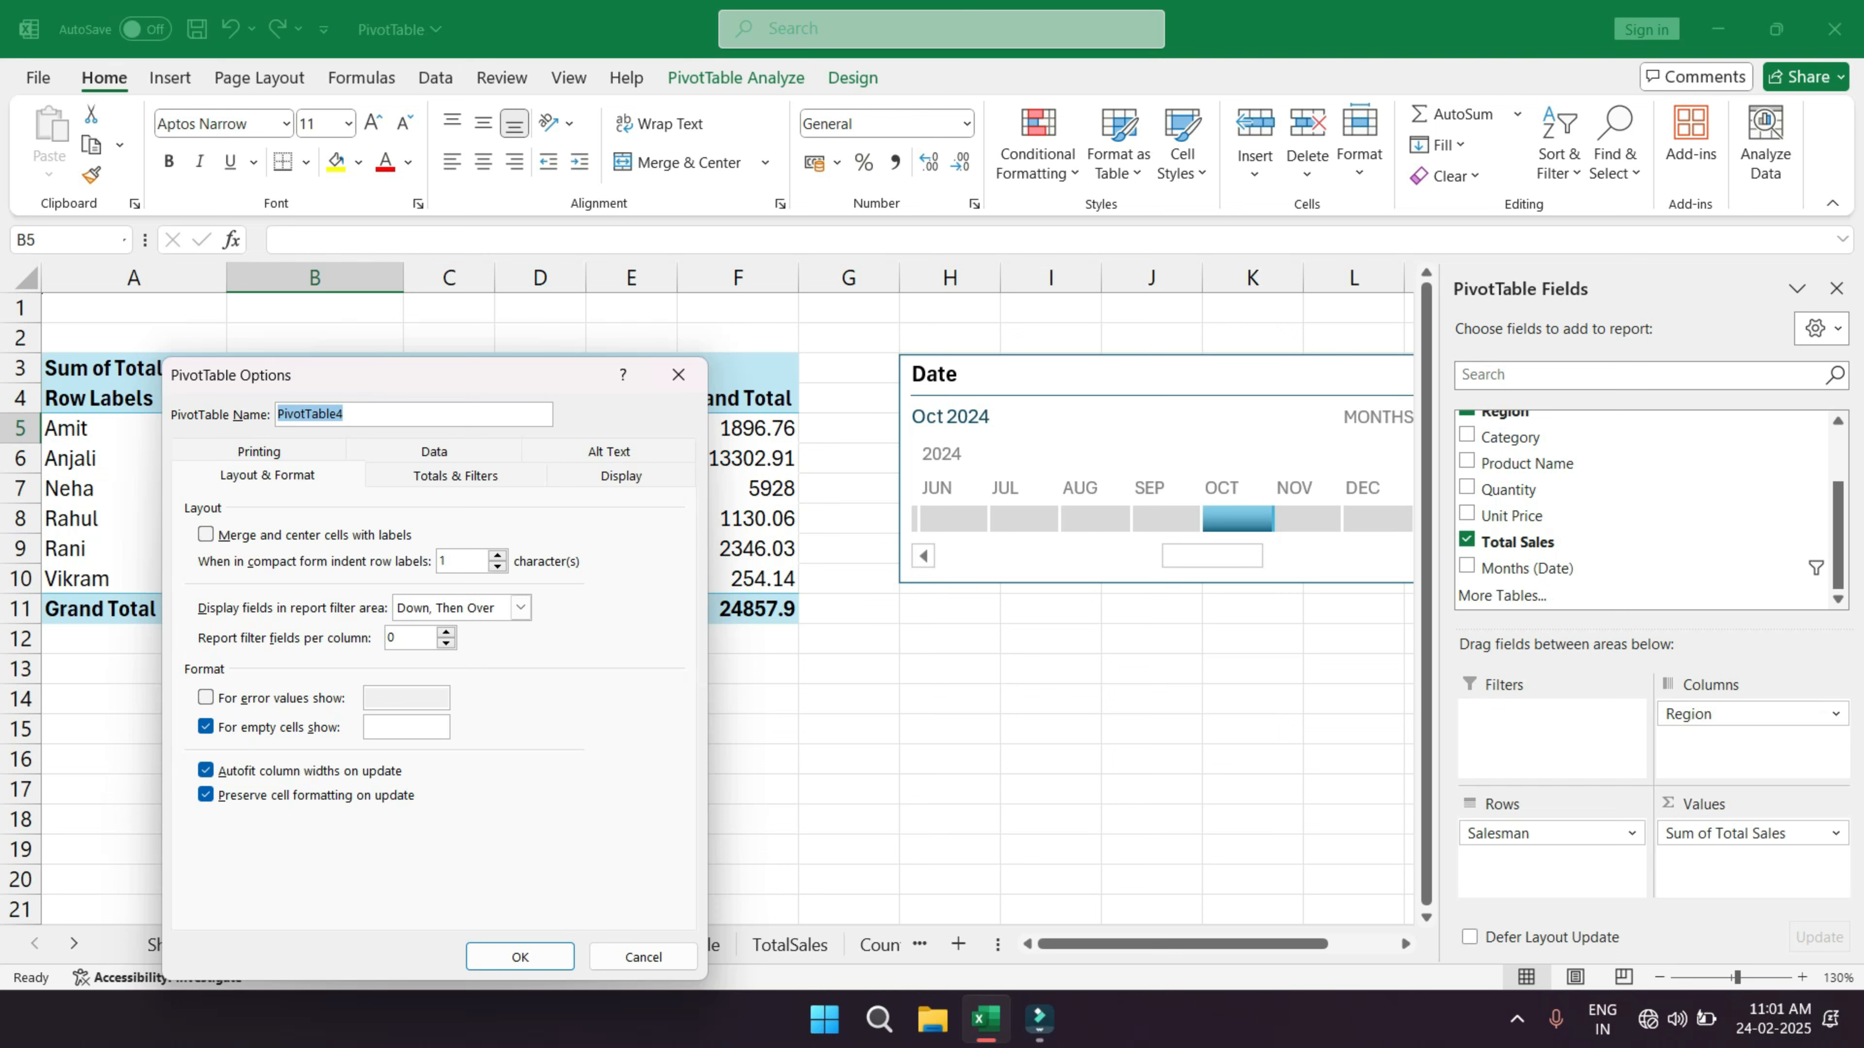
pyautogui.click(404, 727)
pyautogui.click(520, 957)
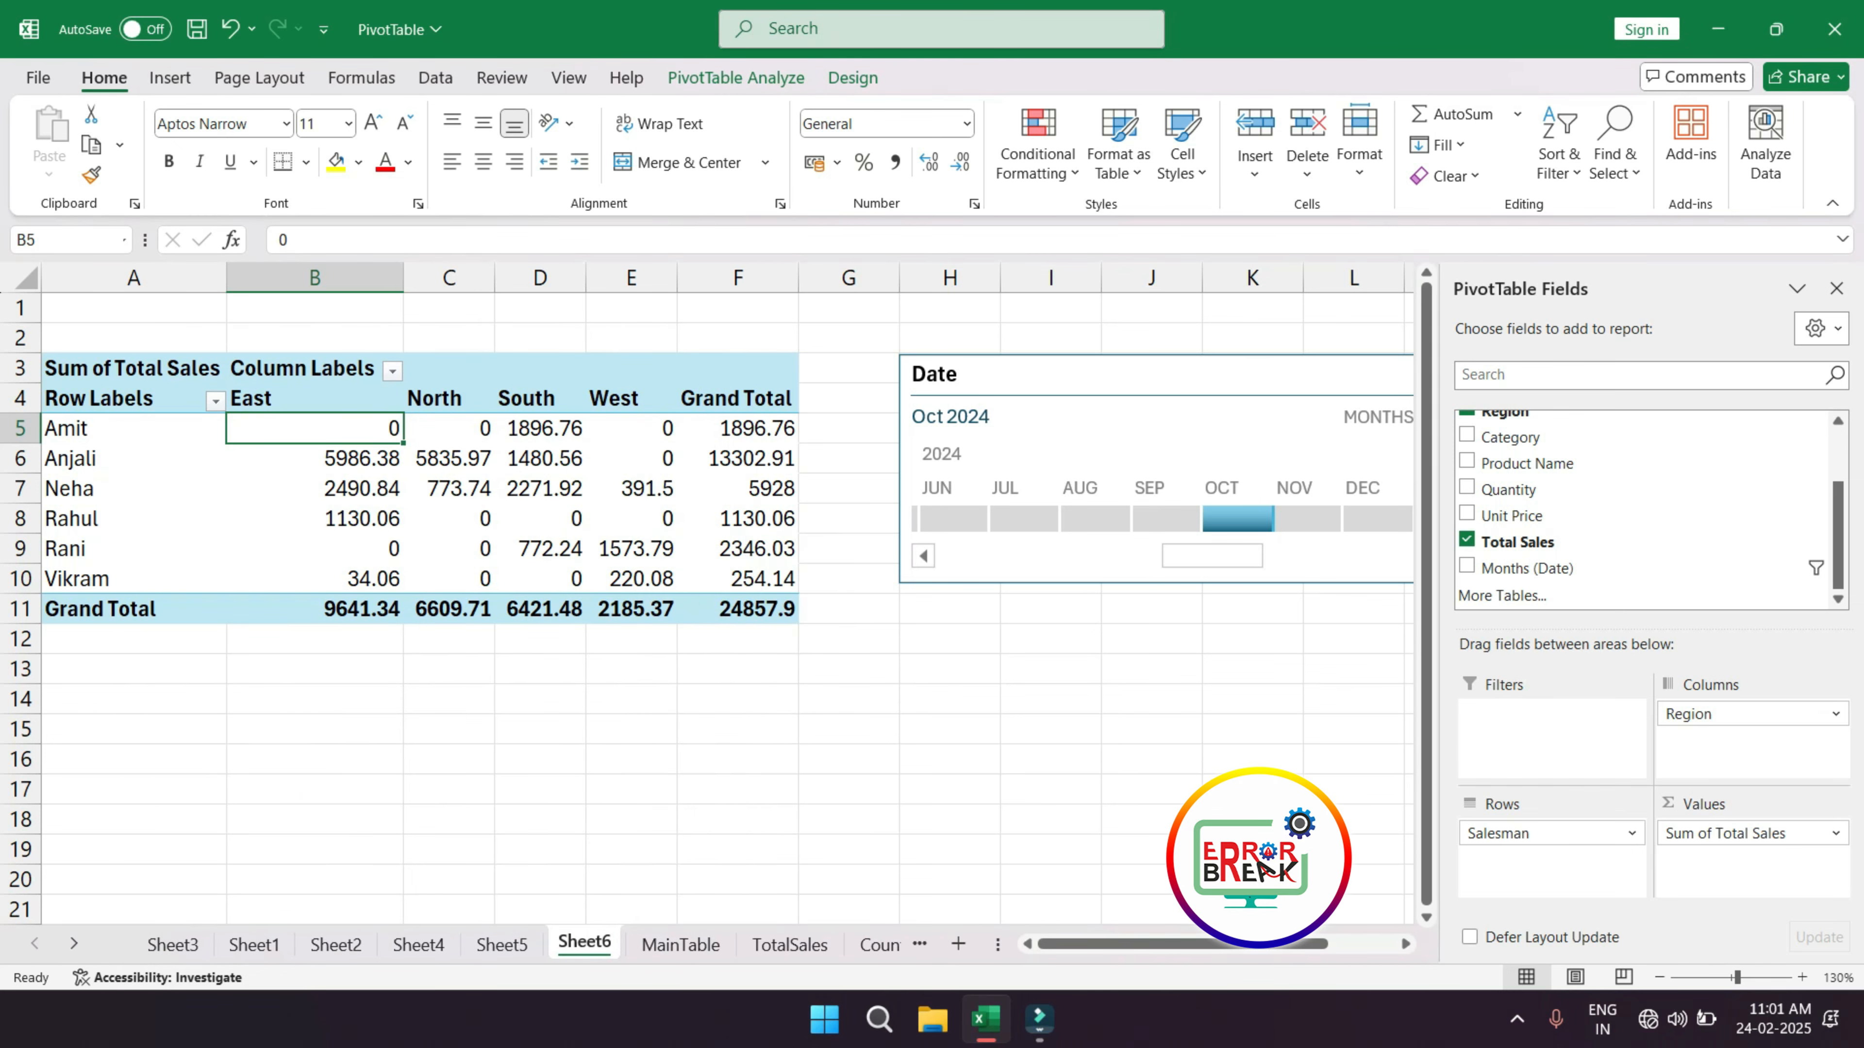
# - Filter the Date timeline to single months of 2024 and extend the August selection to cover August to November 2024
pyautogui.moveTo(1238, 518); pyautogui.dragTo(1095, 518)
pyautogui.click(1035, 518)
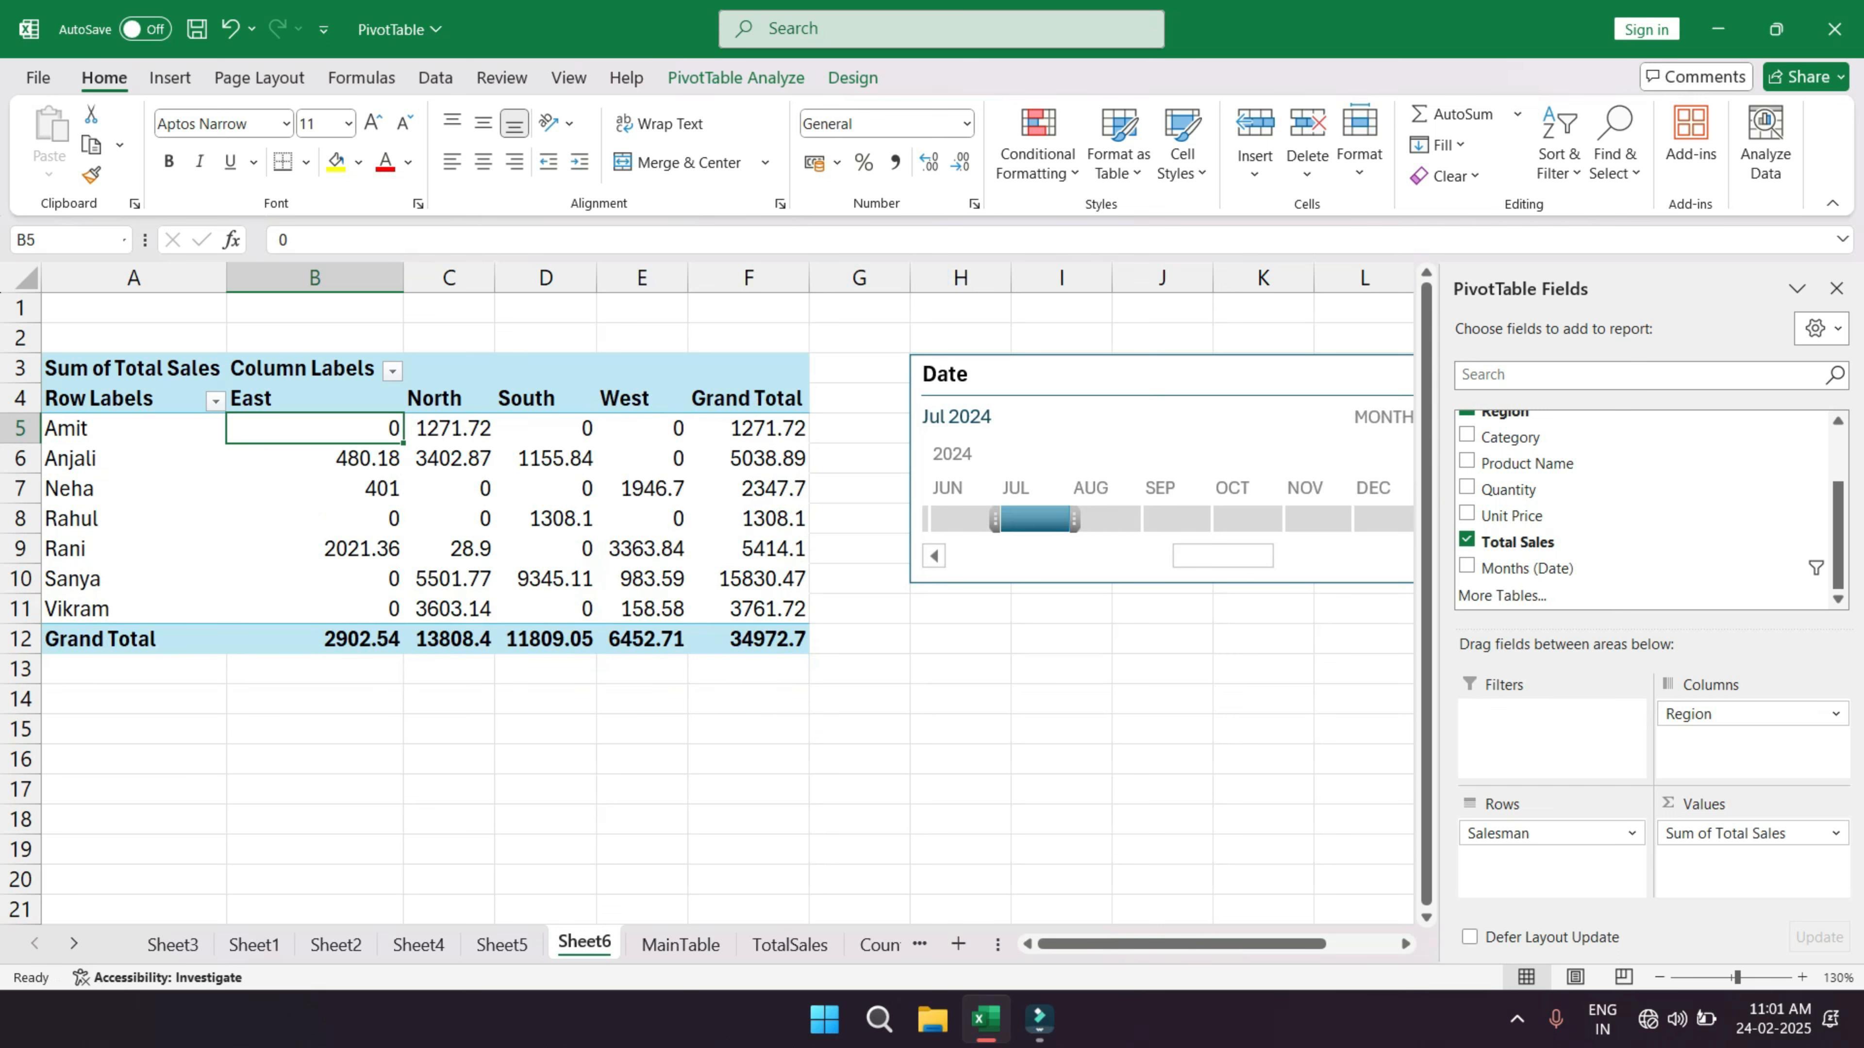
pyautogui.click(962, 518)
pyautogui.click(1084, 518)
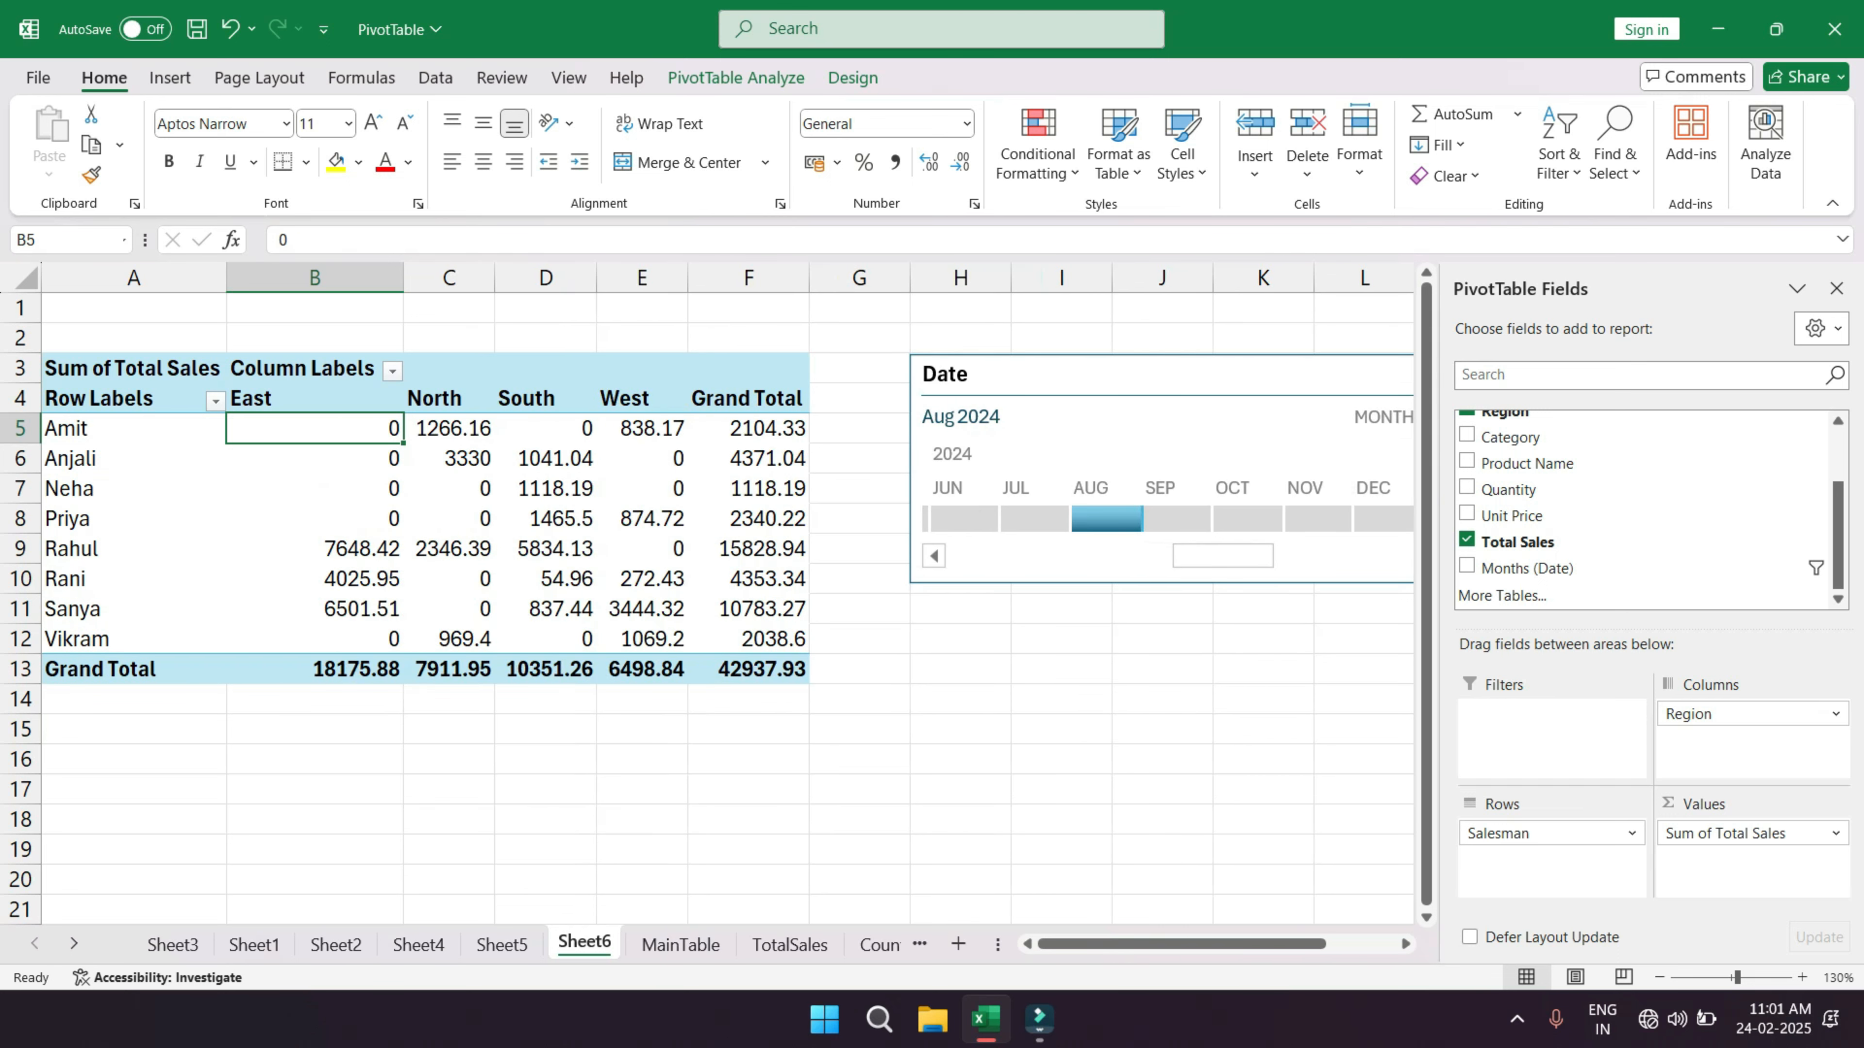
pyautogui.click(1166, 411)
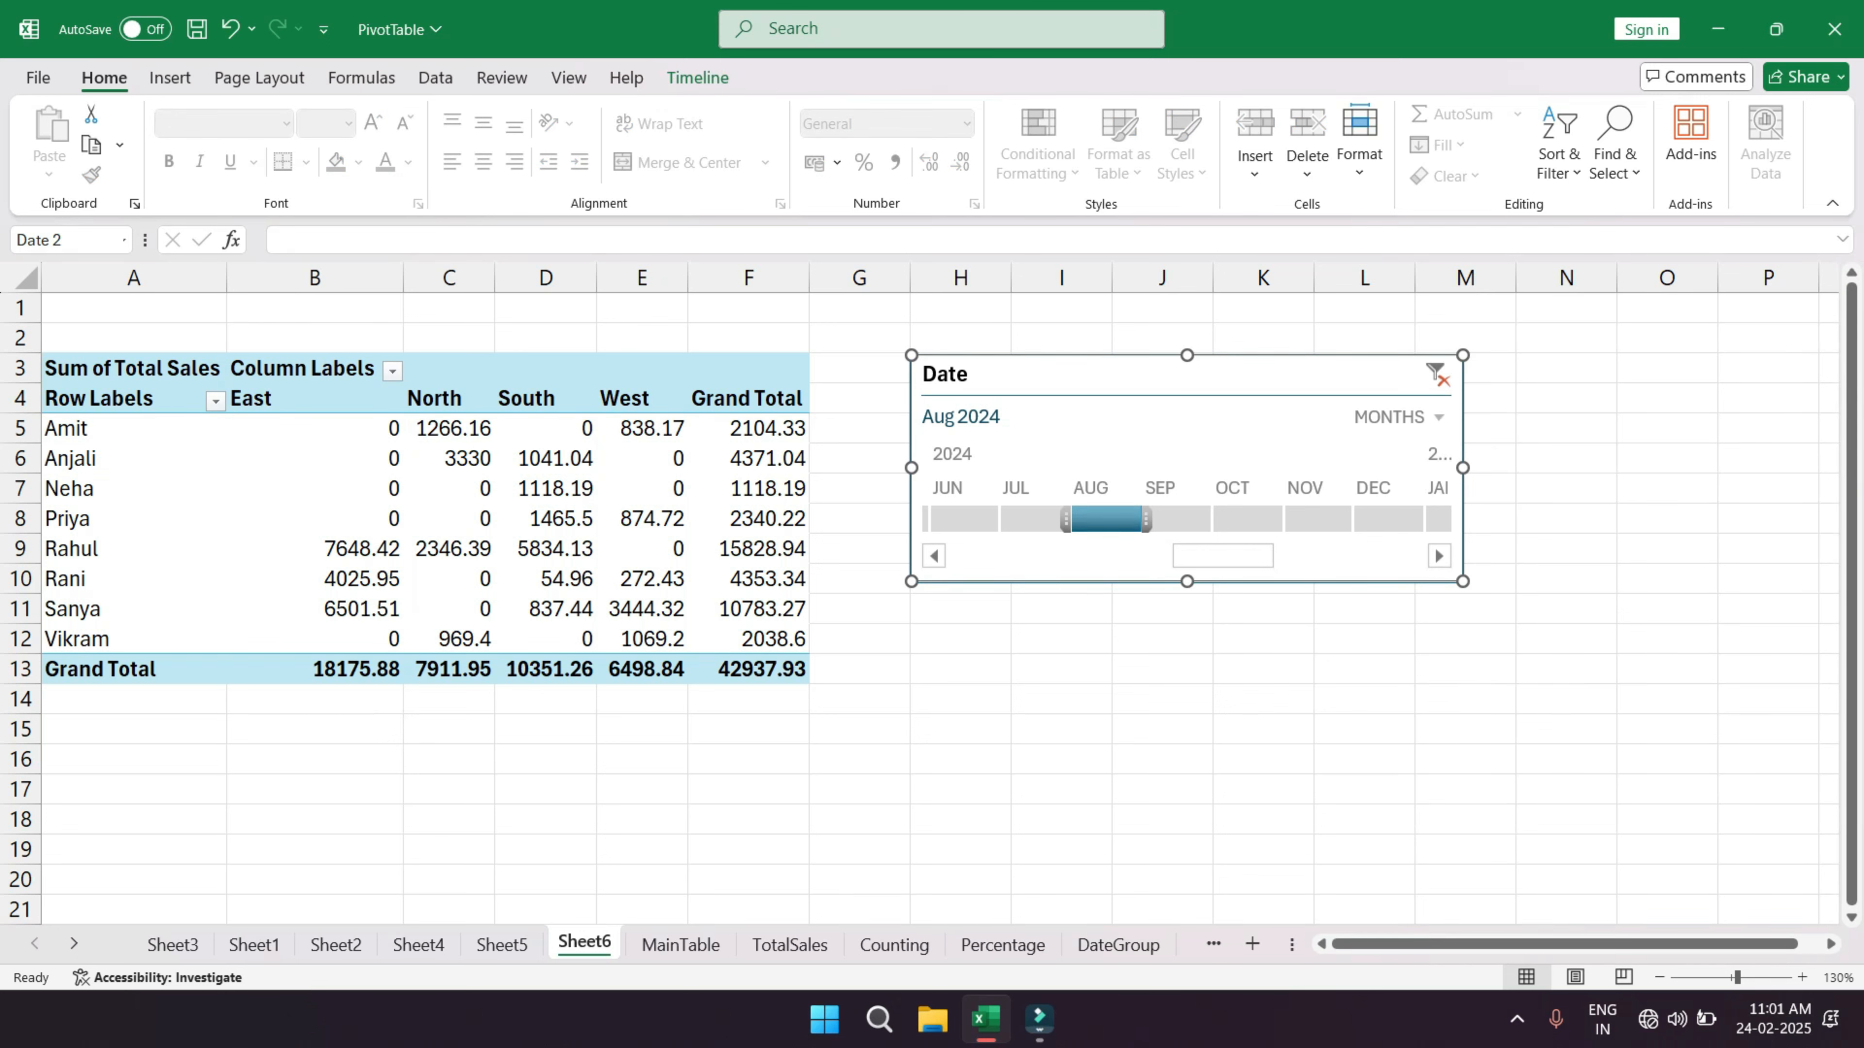
pyautogui.moveTo(1146, 519); pyautogui.dragTo(1357, 518)
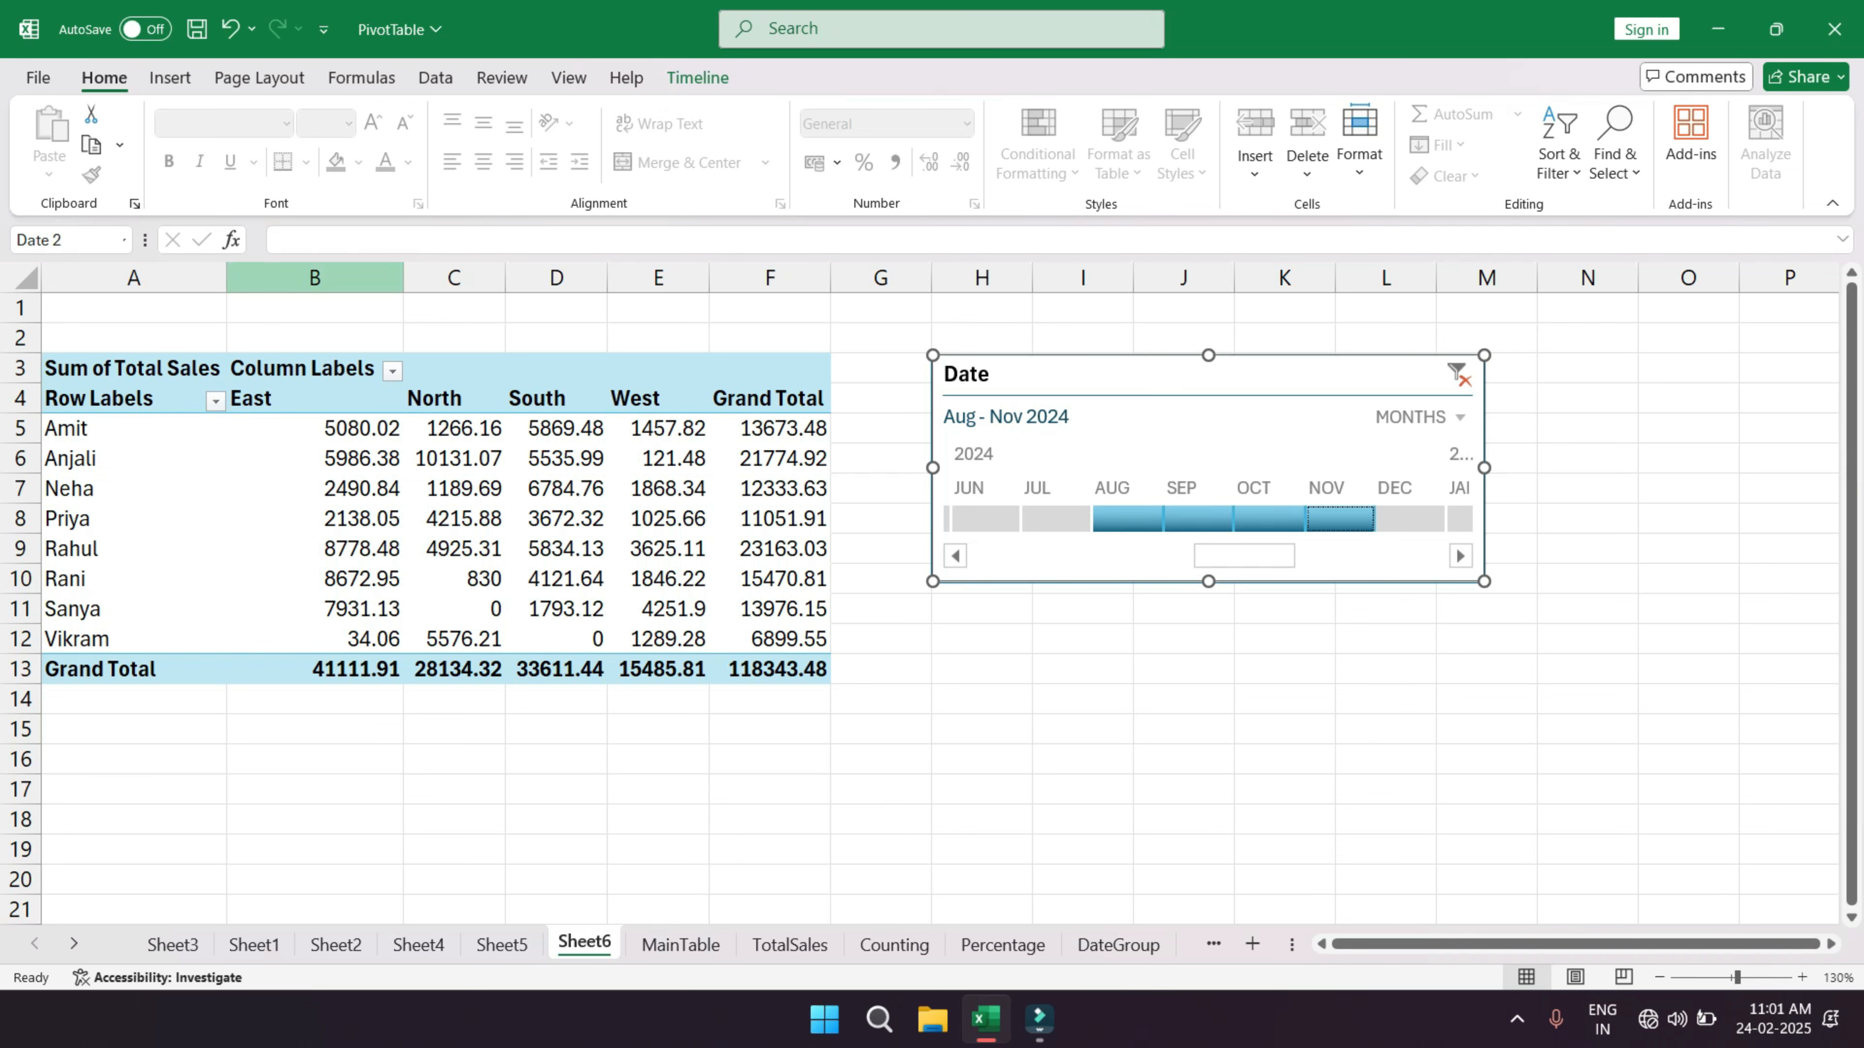
# - Widen pivot table columns B to F equally and left-align the salesman names in A5:A12
pyautogui.moveTo(315, 278); pyautogui.dragTo(893, 278)
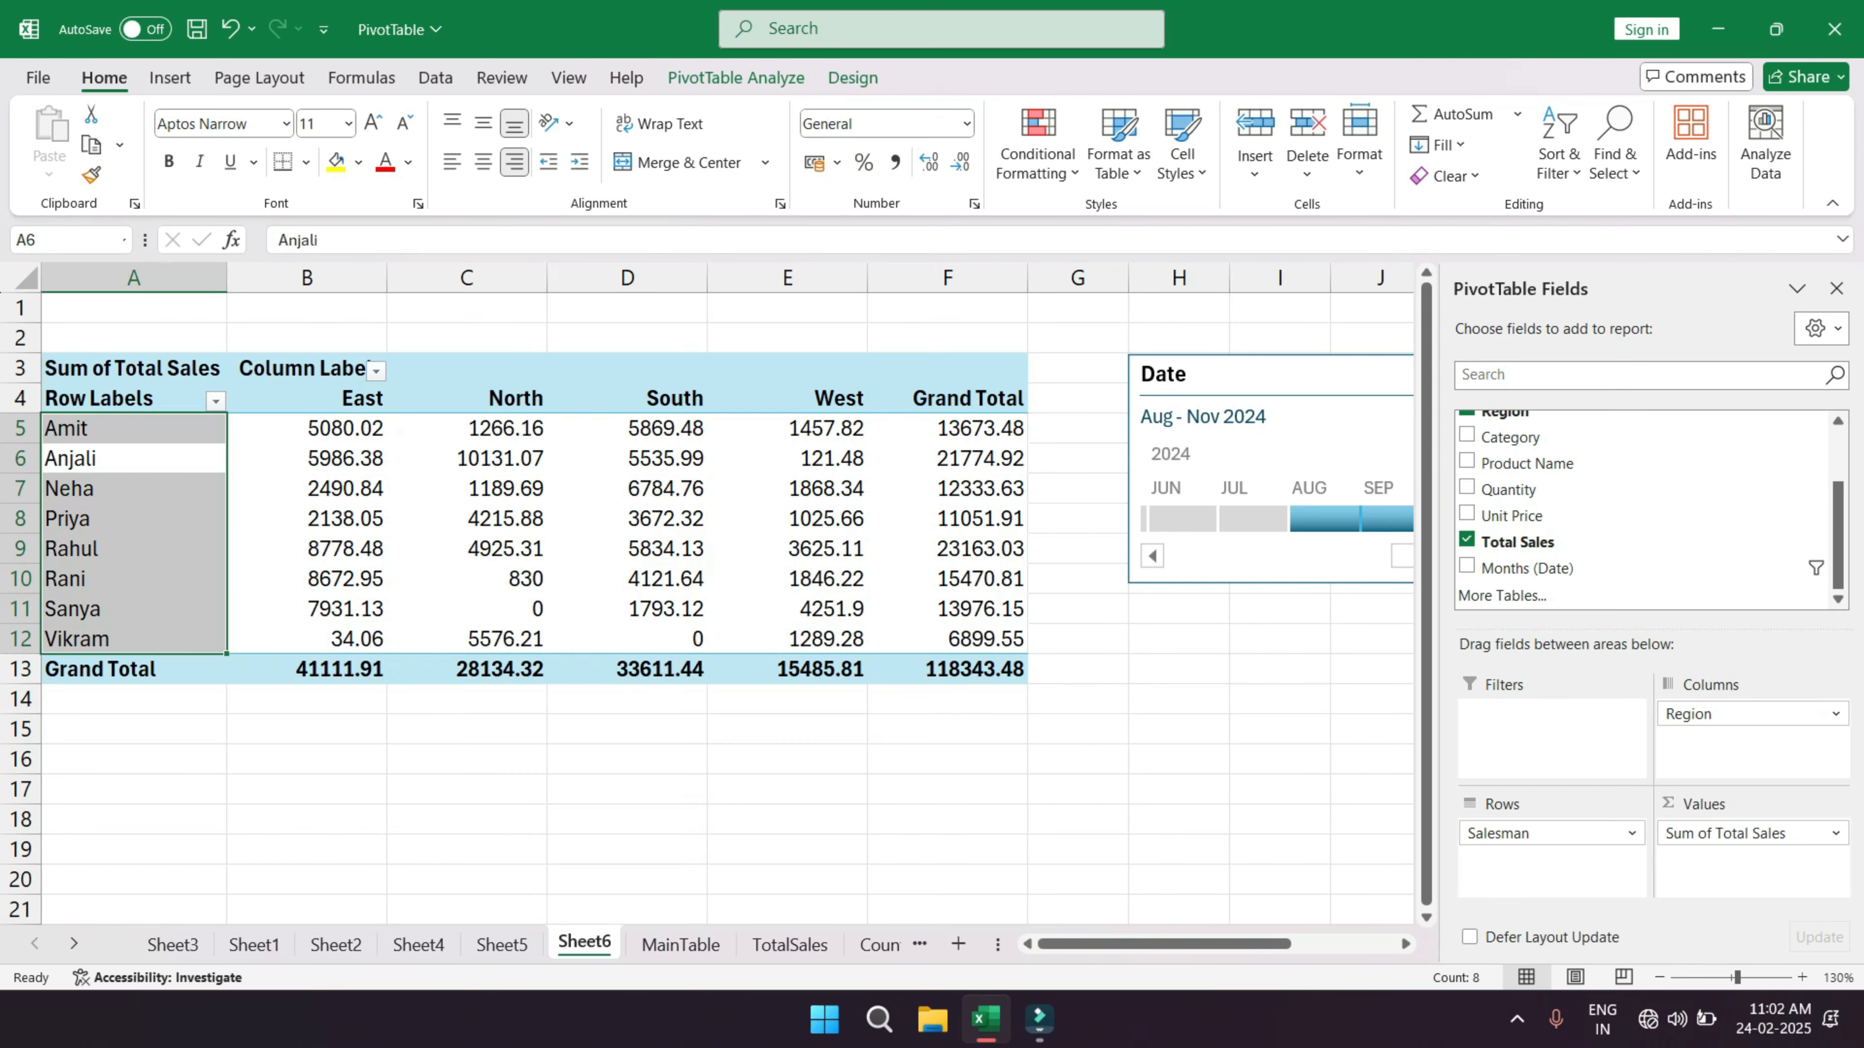
pyautogui.hotkey('alt', 'h')
pyautogui.press('a')
pyautogui.press('l')
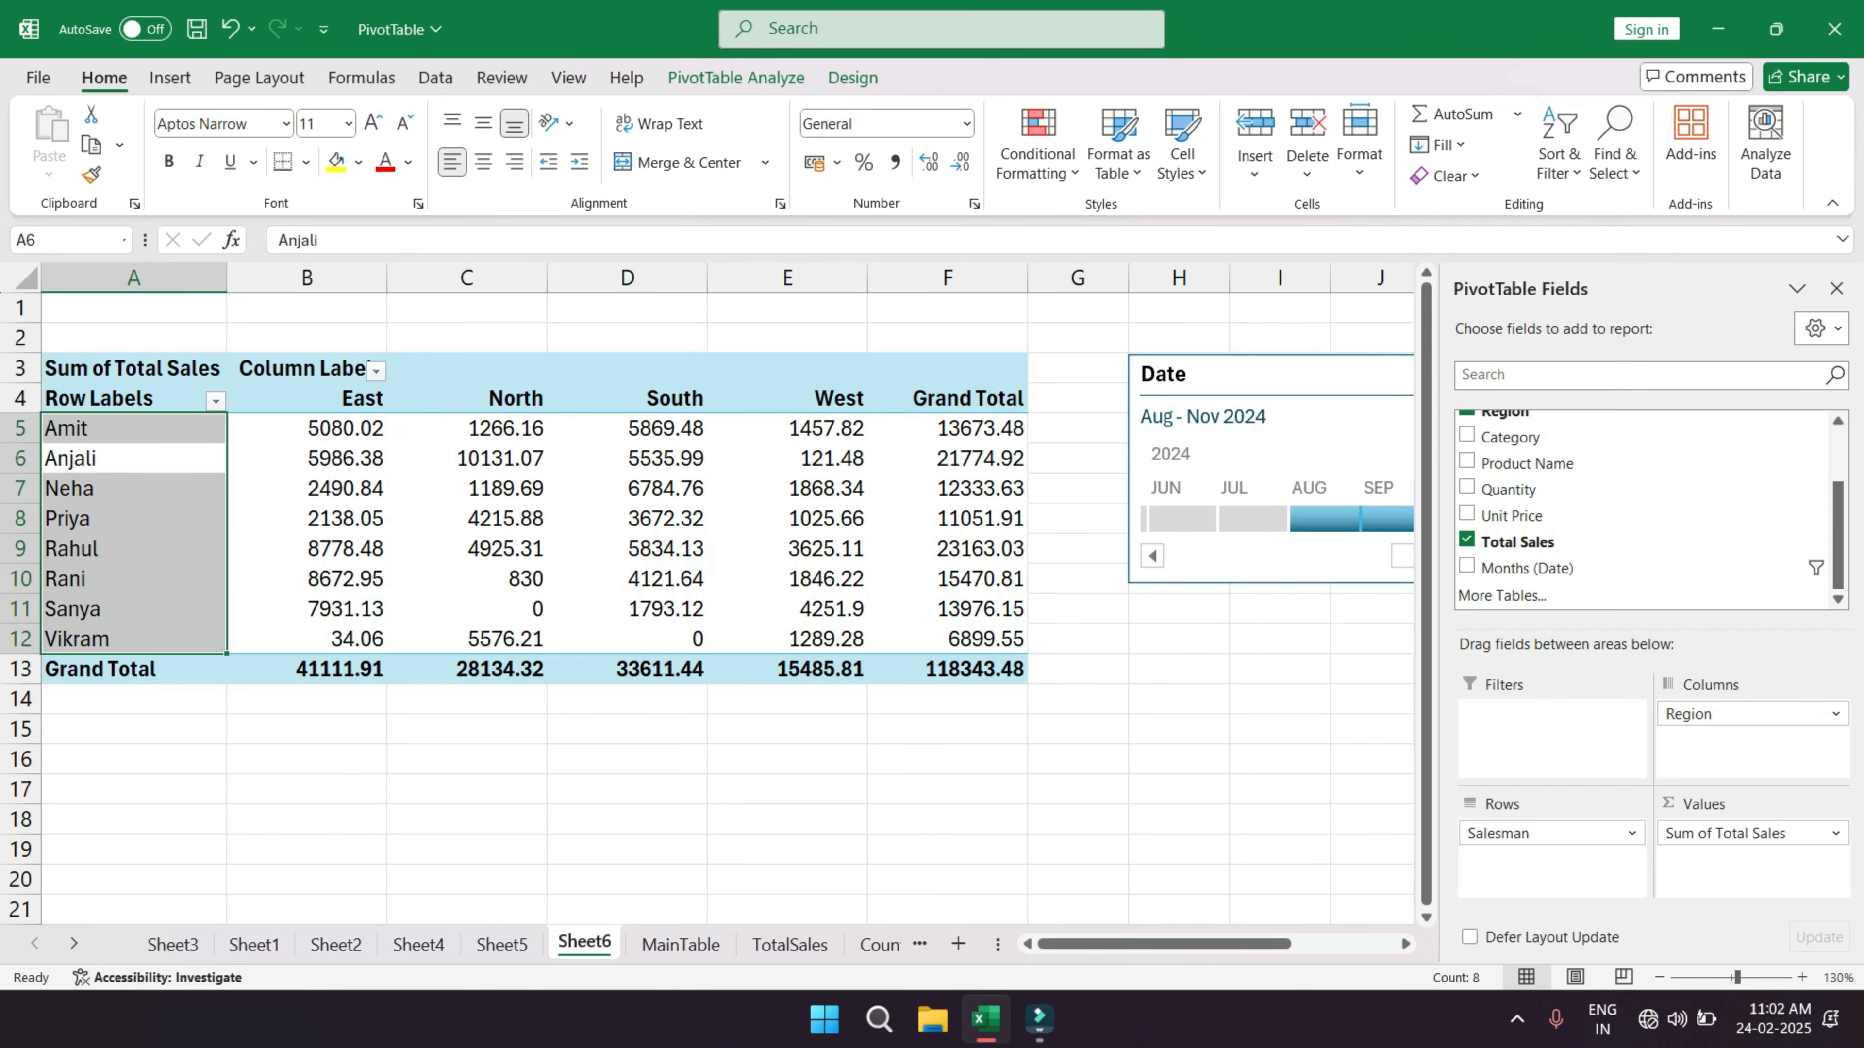
# - Change the pivot table's report layout to Tabular Form
pyautogui.click(853, 78)
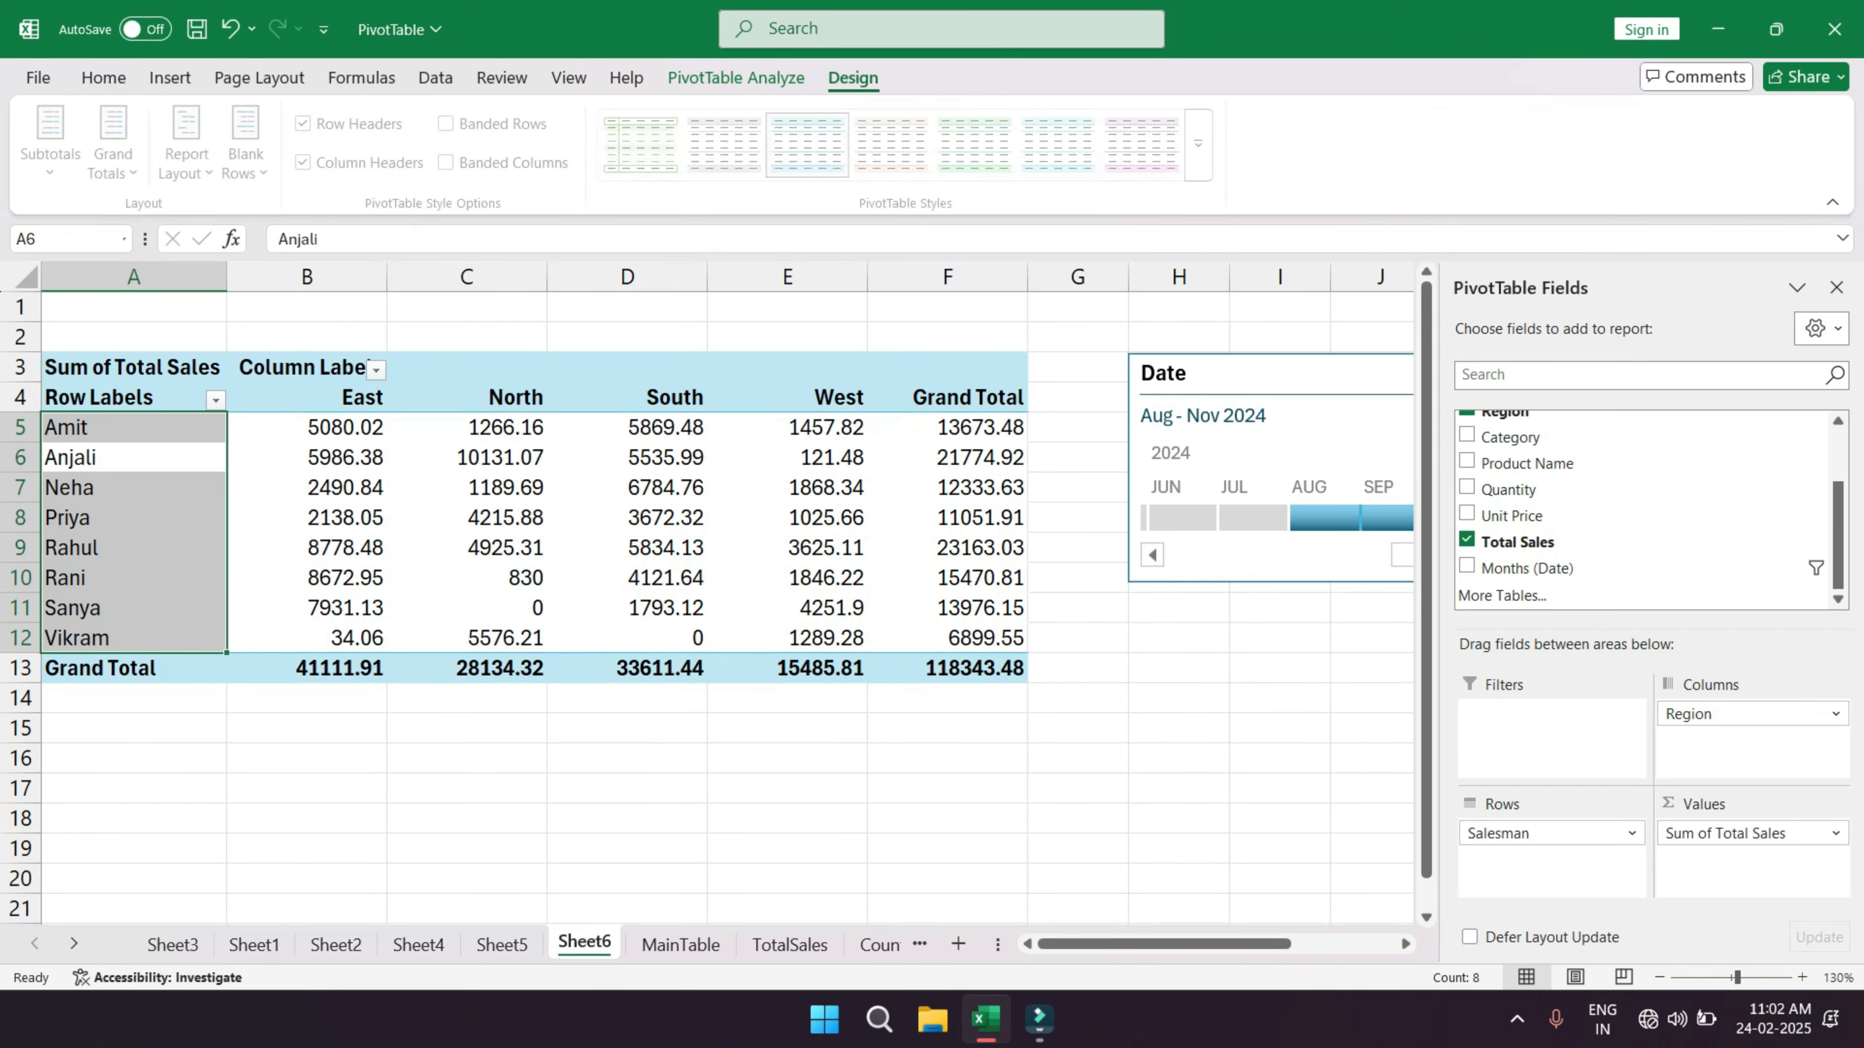
pyautogui.click(192, 153)
pyautogui.press('Down')
pyautogui.press('Down')
pyautogui.press('Down')
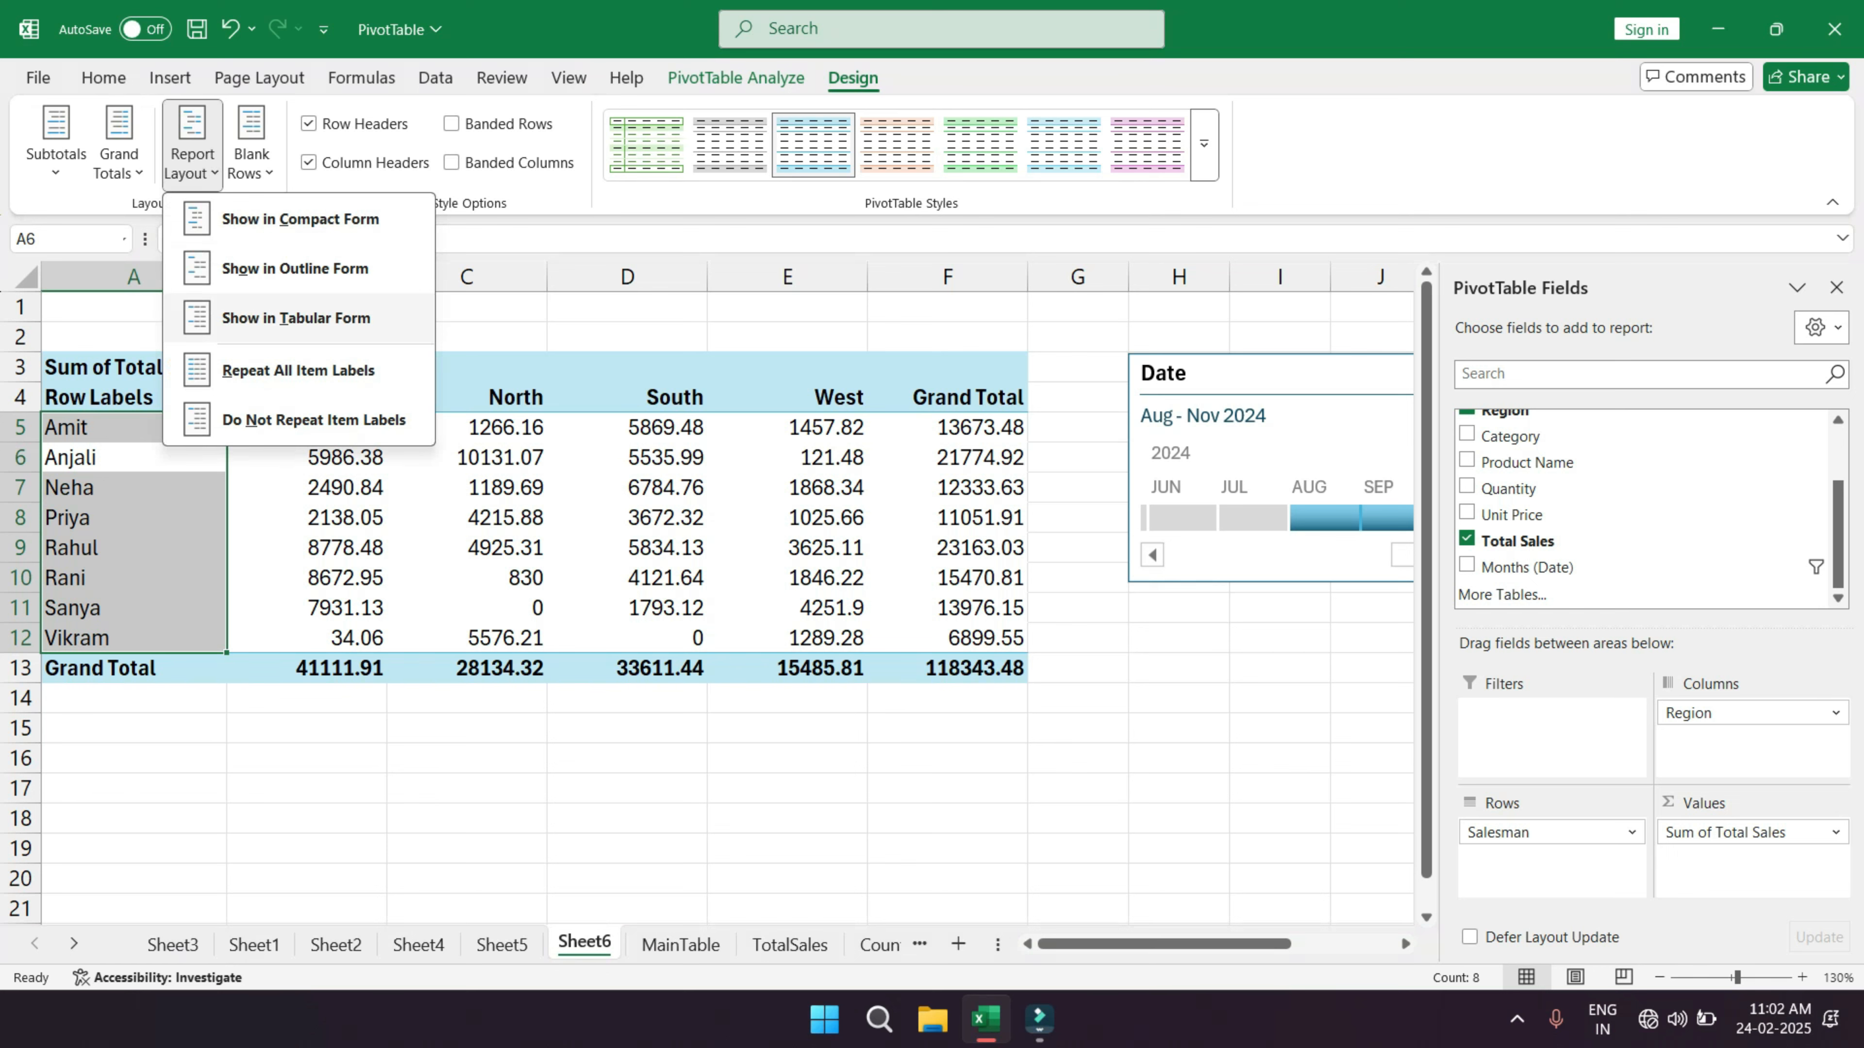
pyautogui.press('Return')
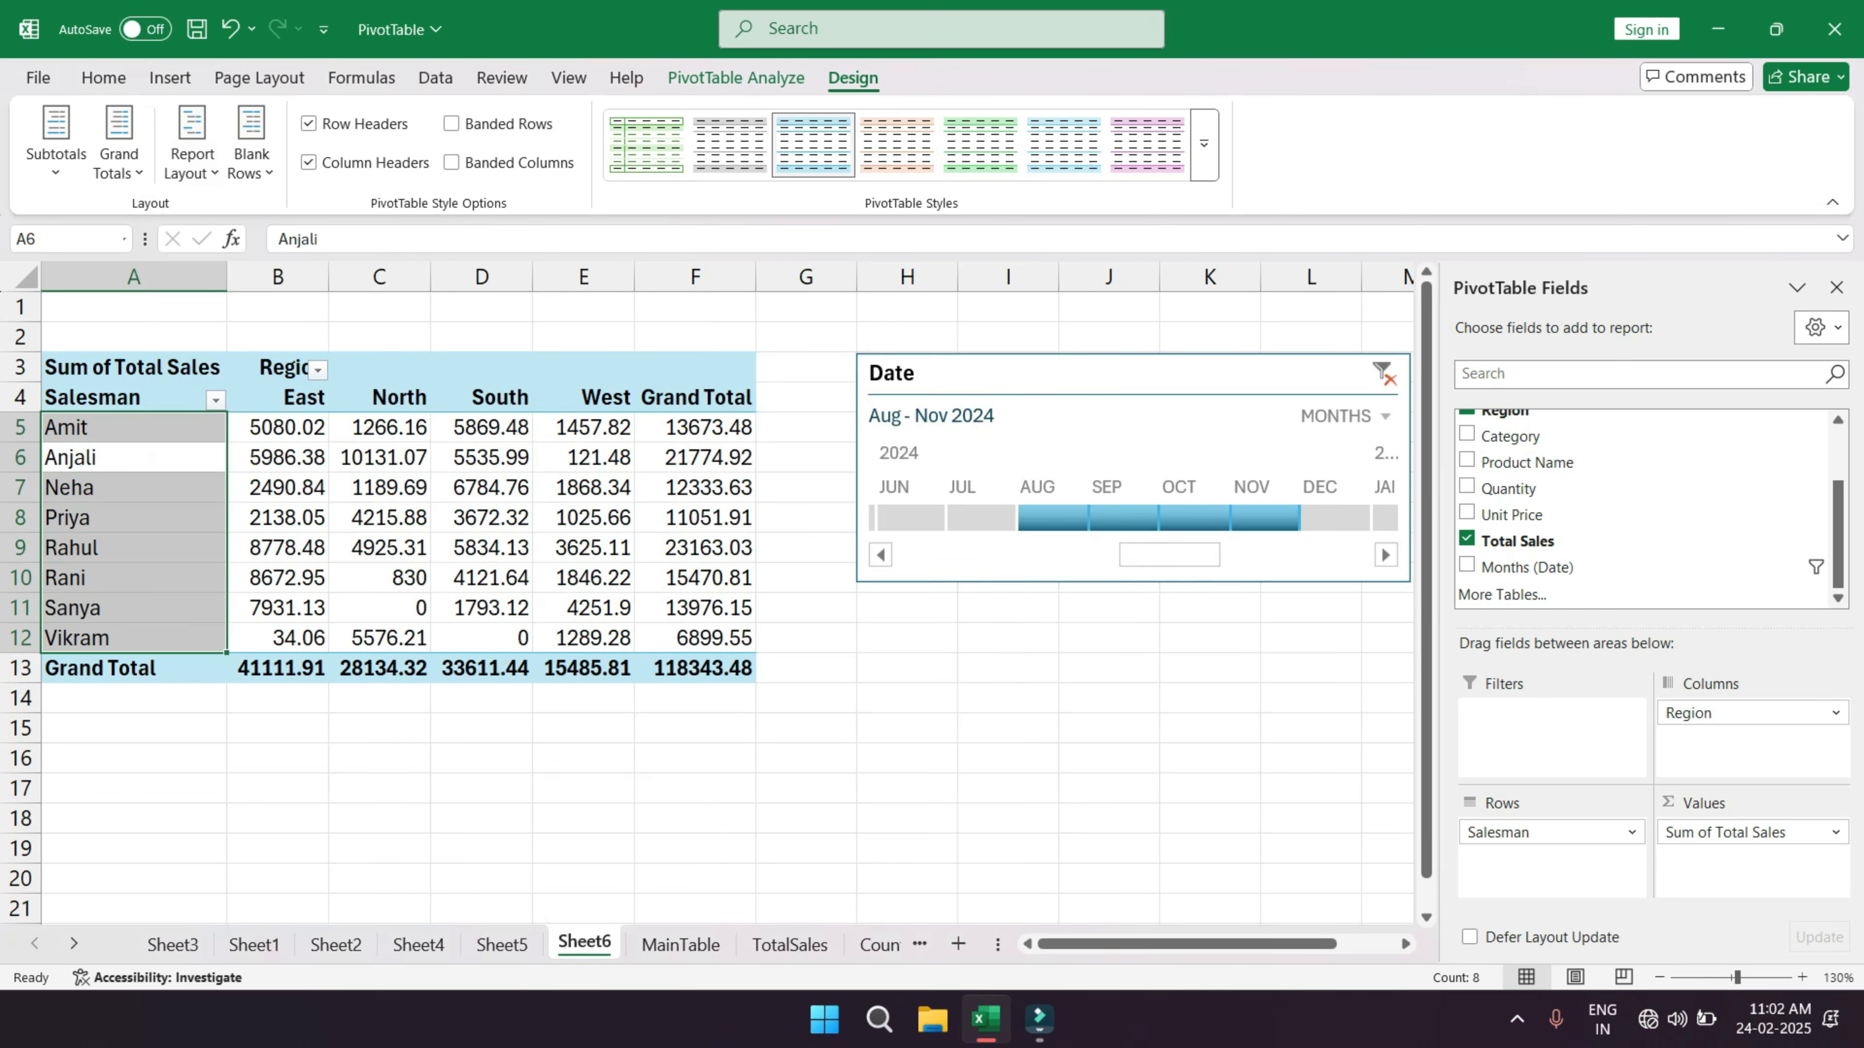
# - Widen the region columns equally and turn the pivot table's grand totals off for rows and columns
pyautogui.moveTo(277, 277); pyautogui.dragTo(1032, 278)
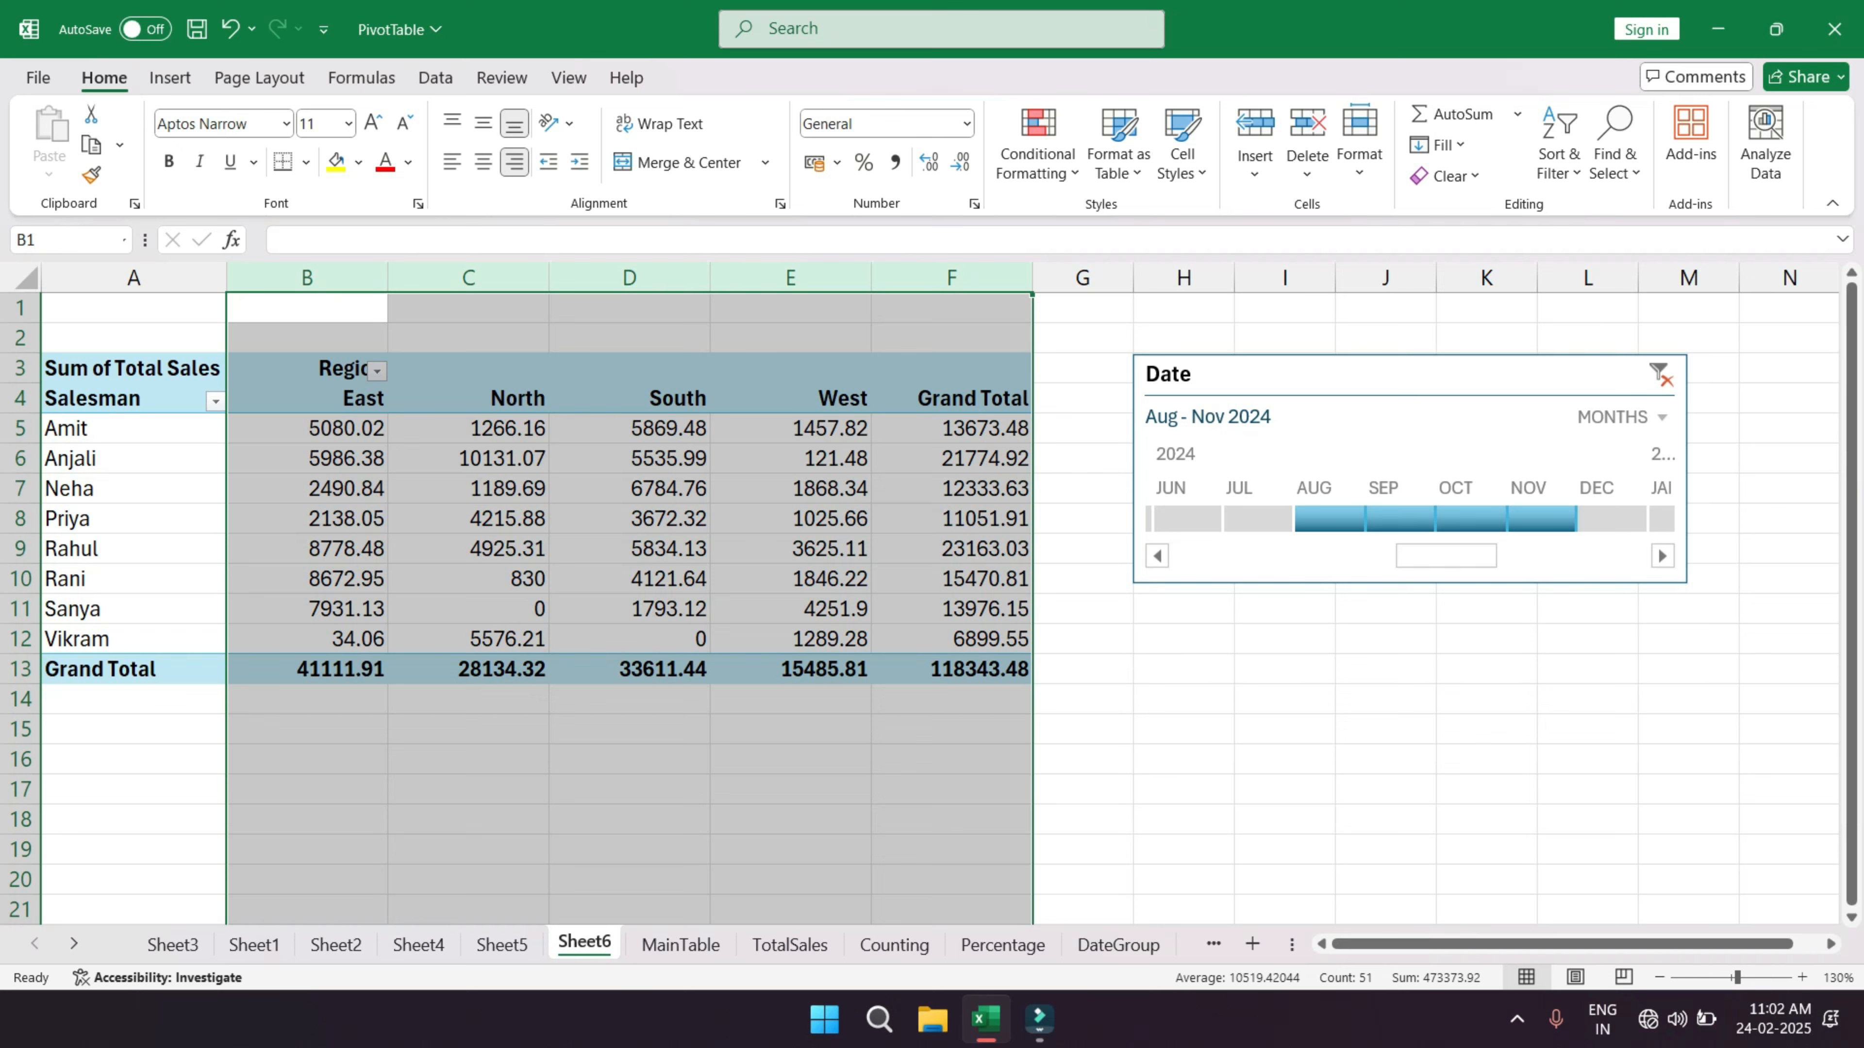
pyautogui.click(629, 458)
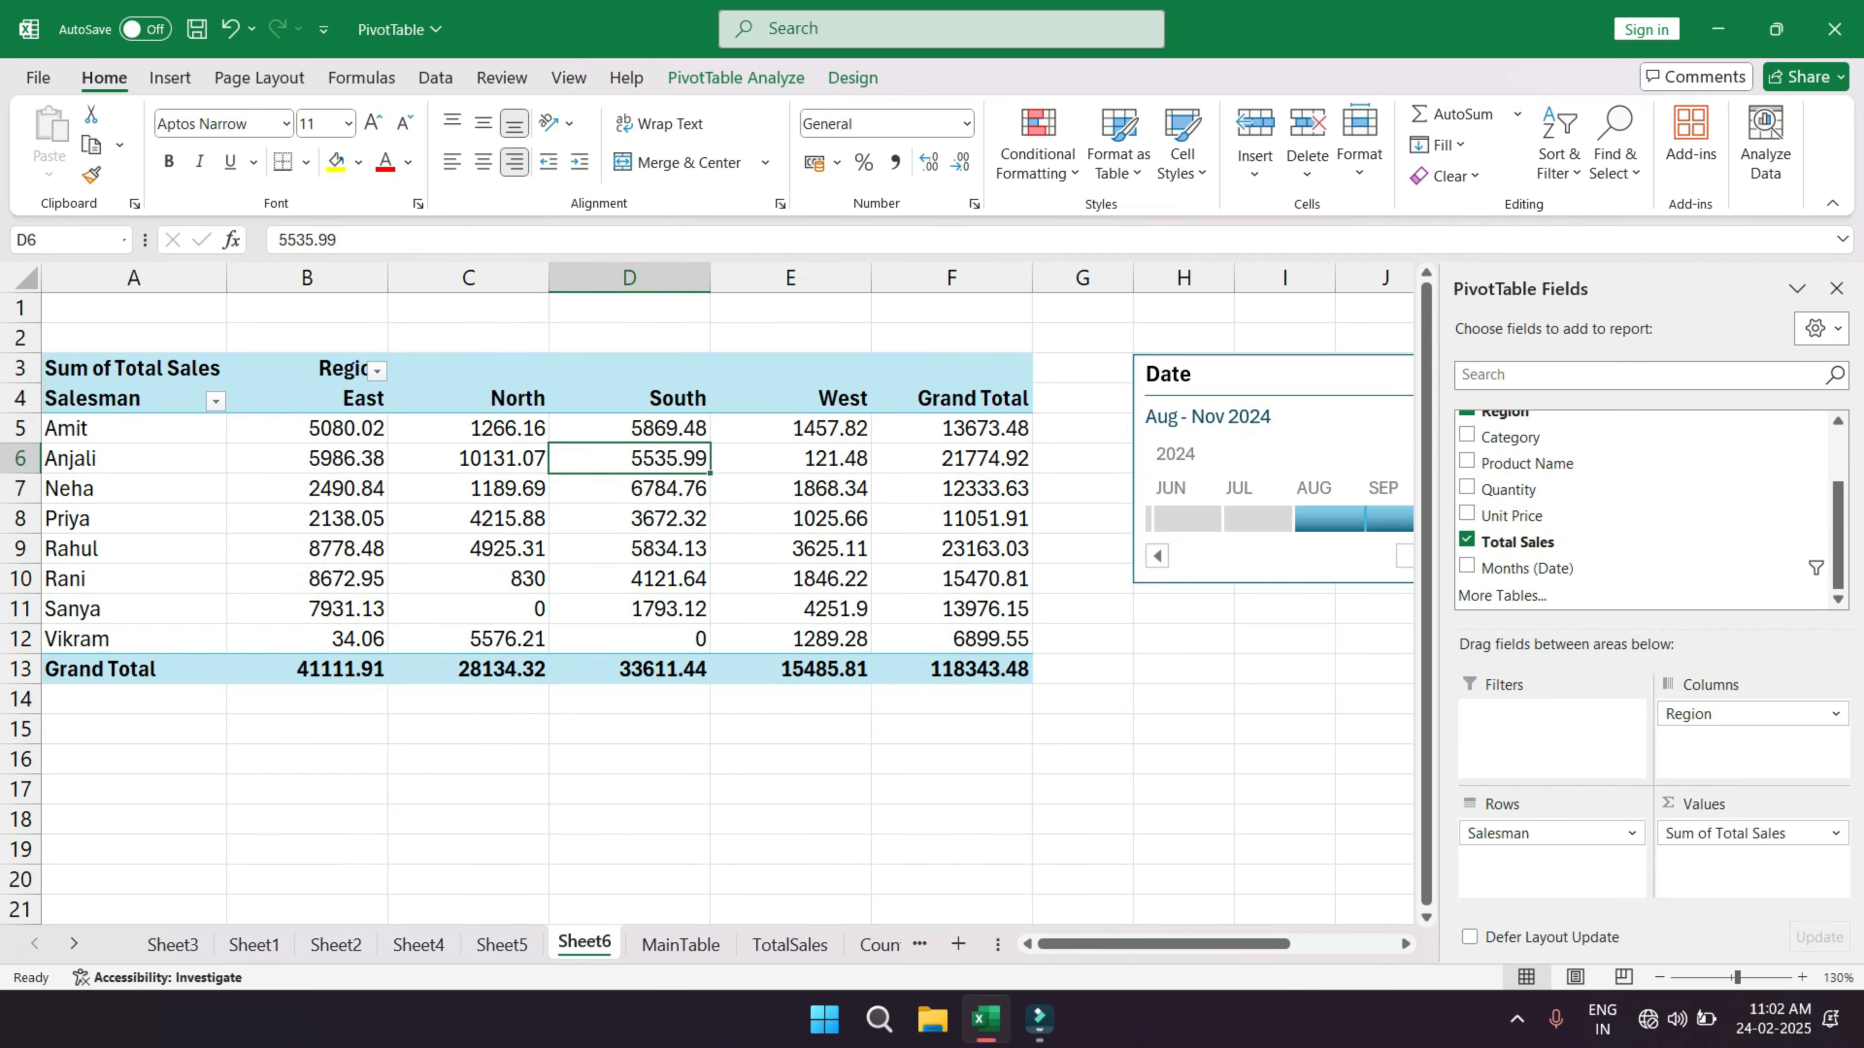
pyautogui.click(853, 77)
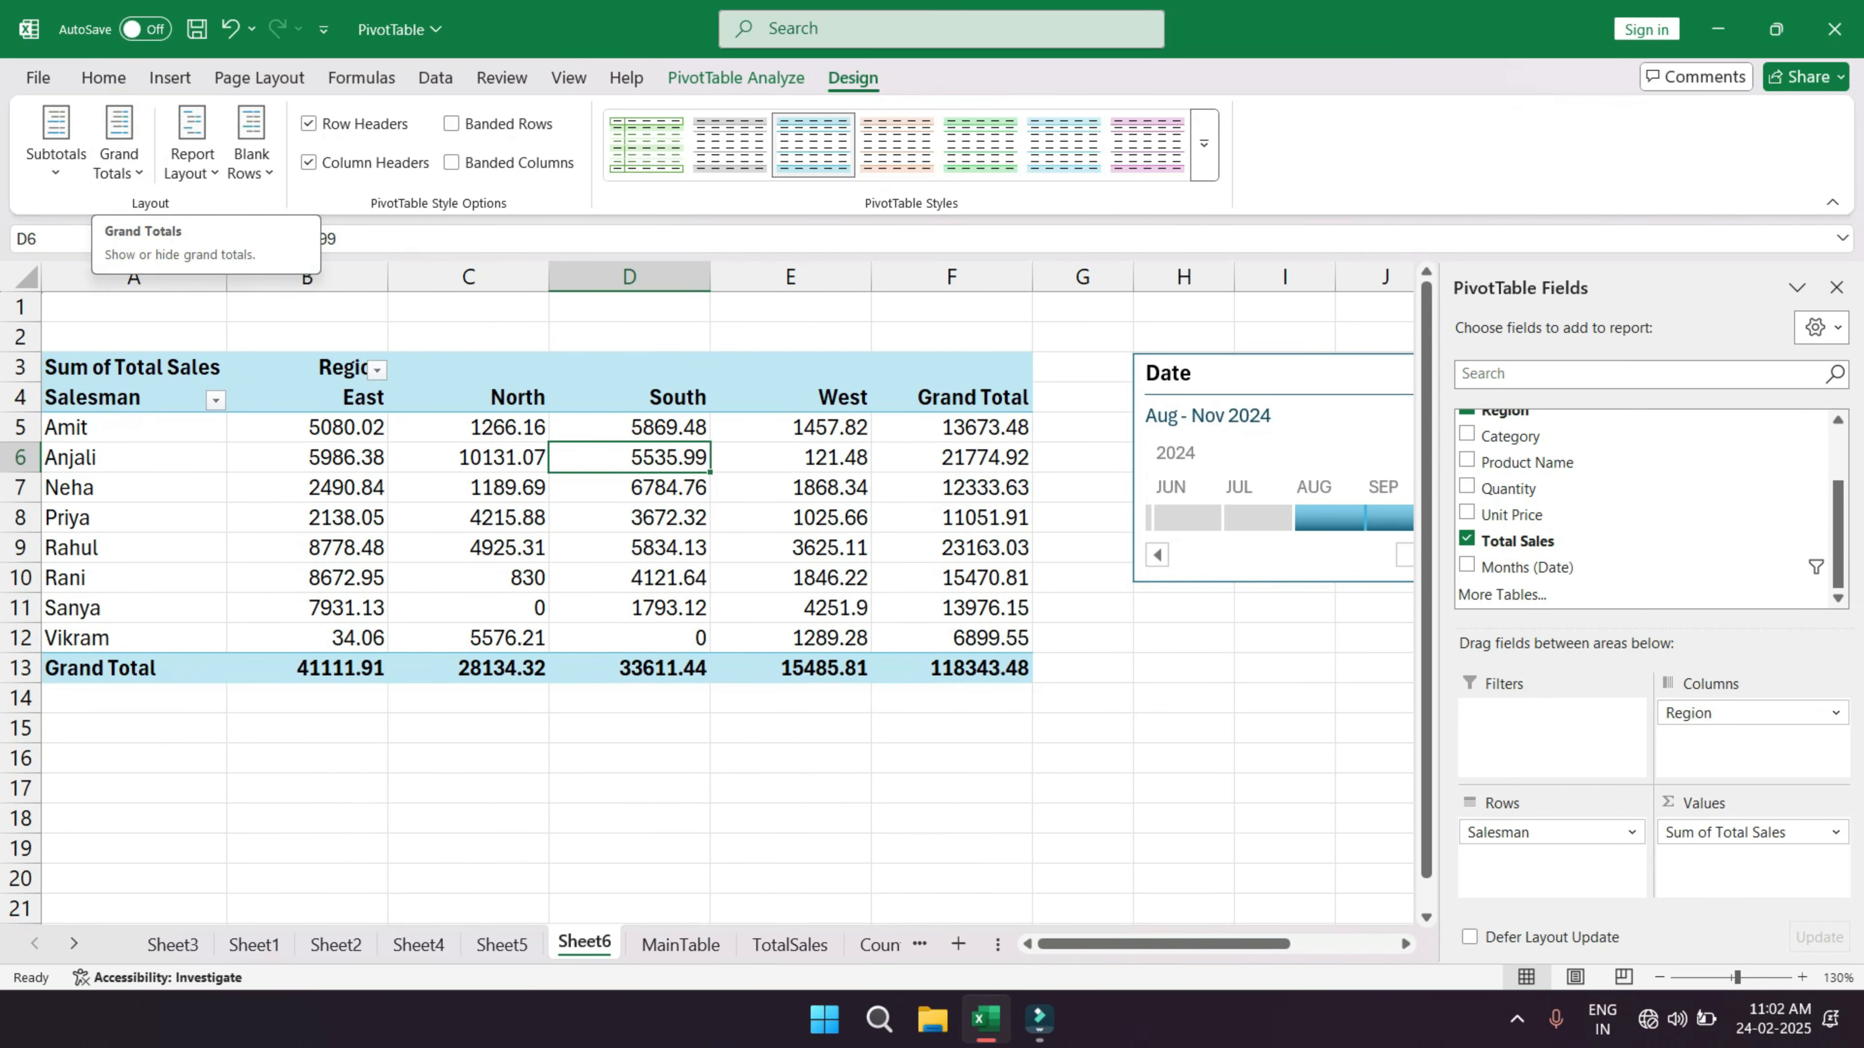
pyautogui.click(119, 163)
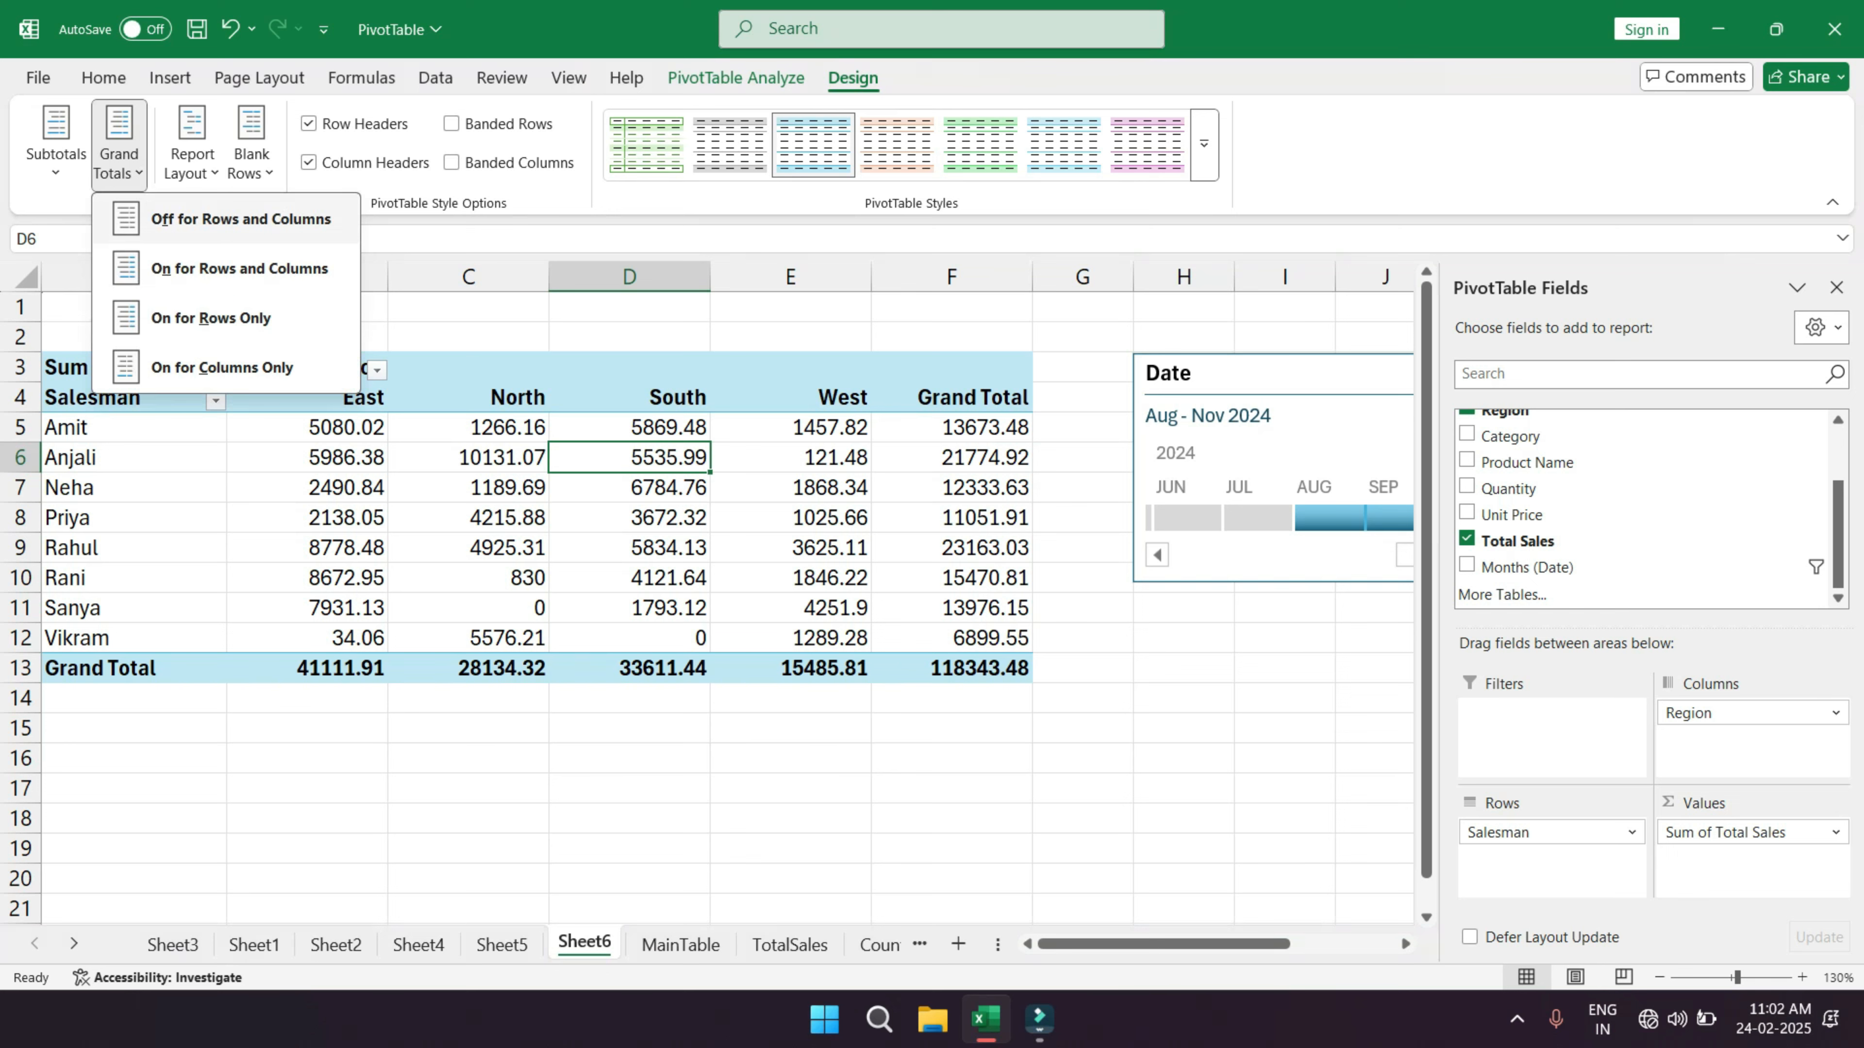
pyautogui.click(241, 219)
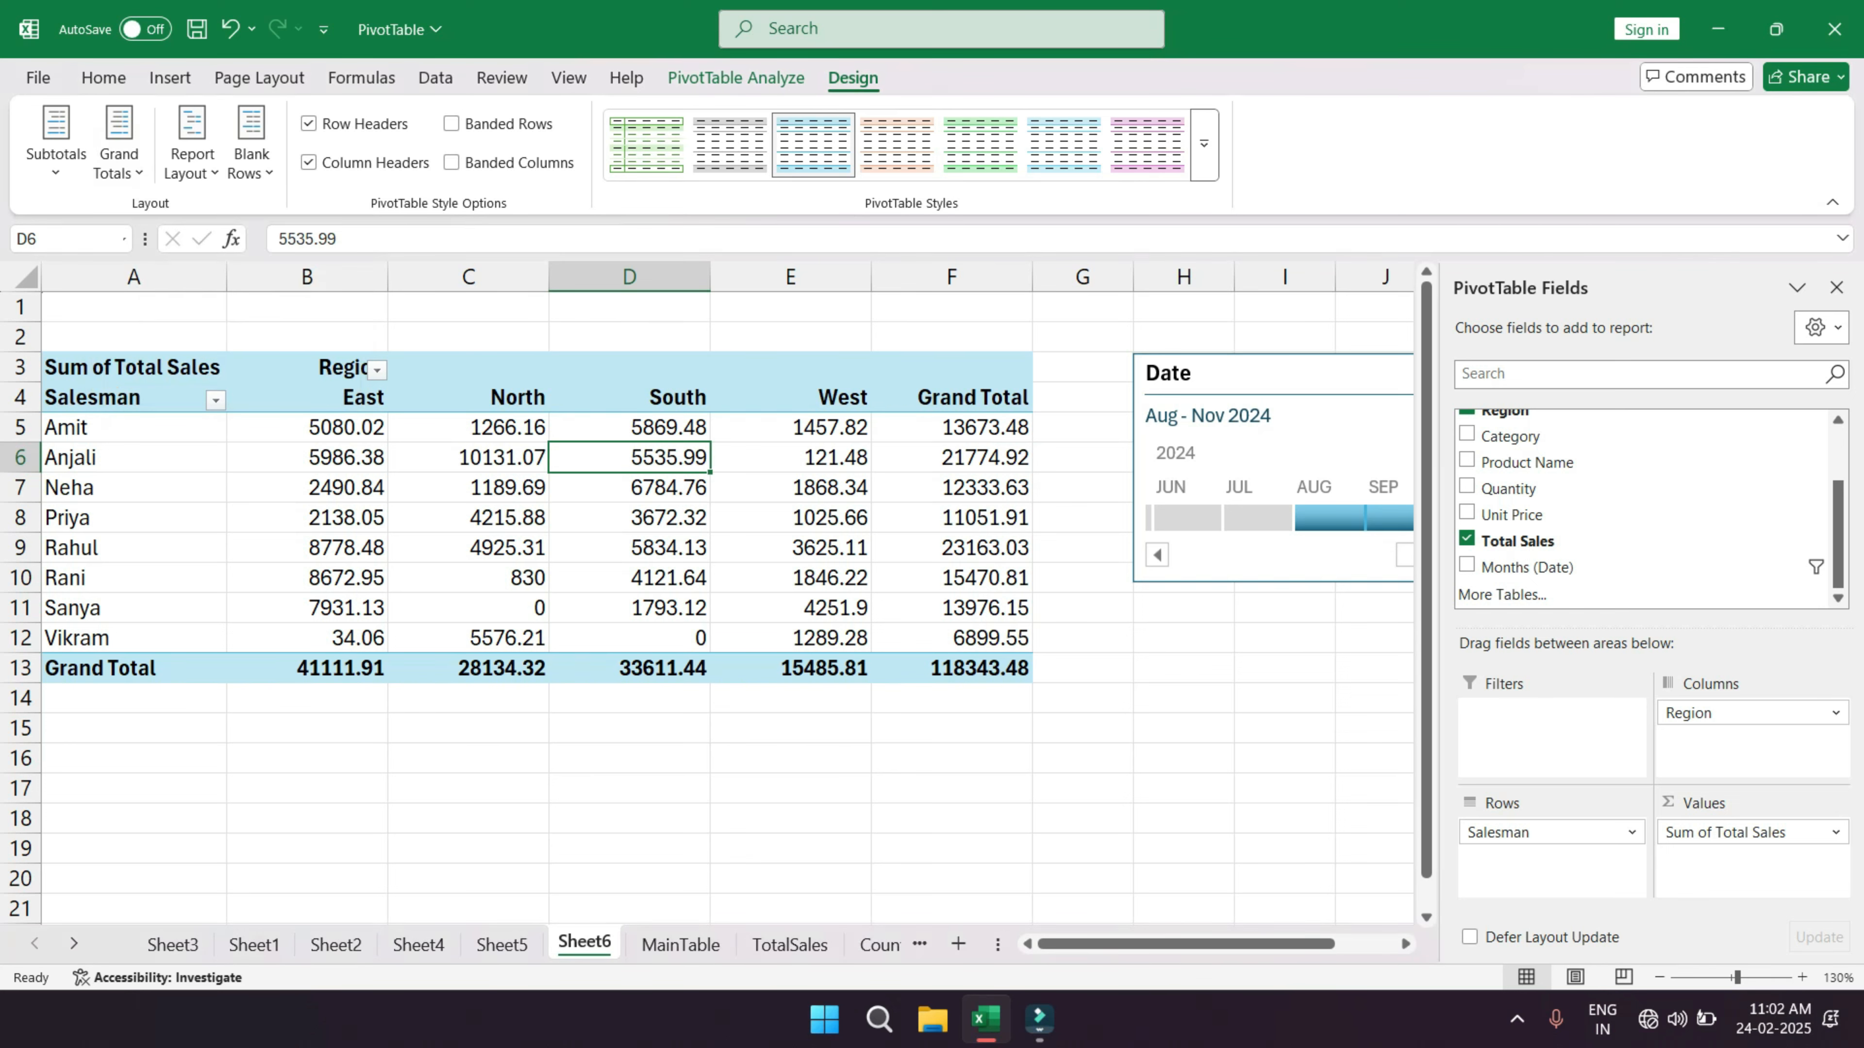
pyautogui.moveTo(272, 276); pyautogui.dragTo(581, 276)
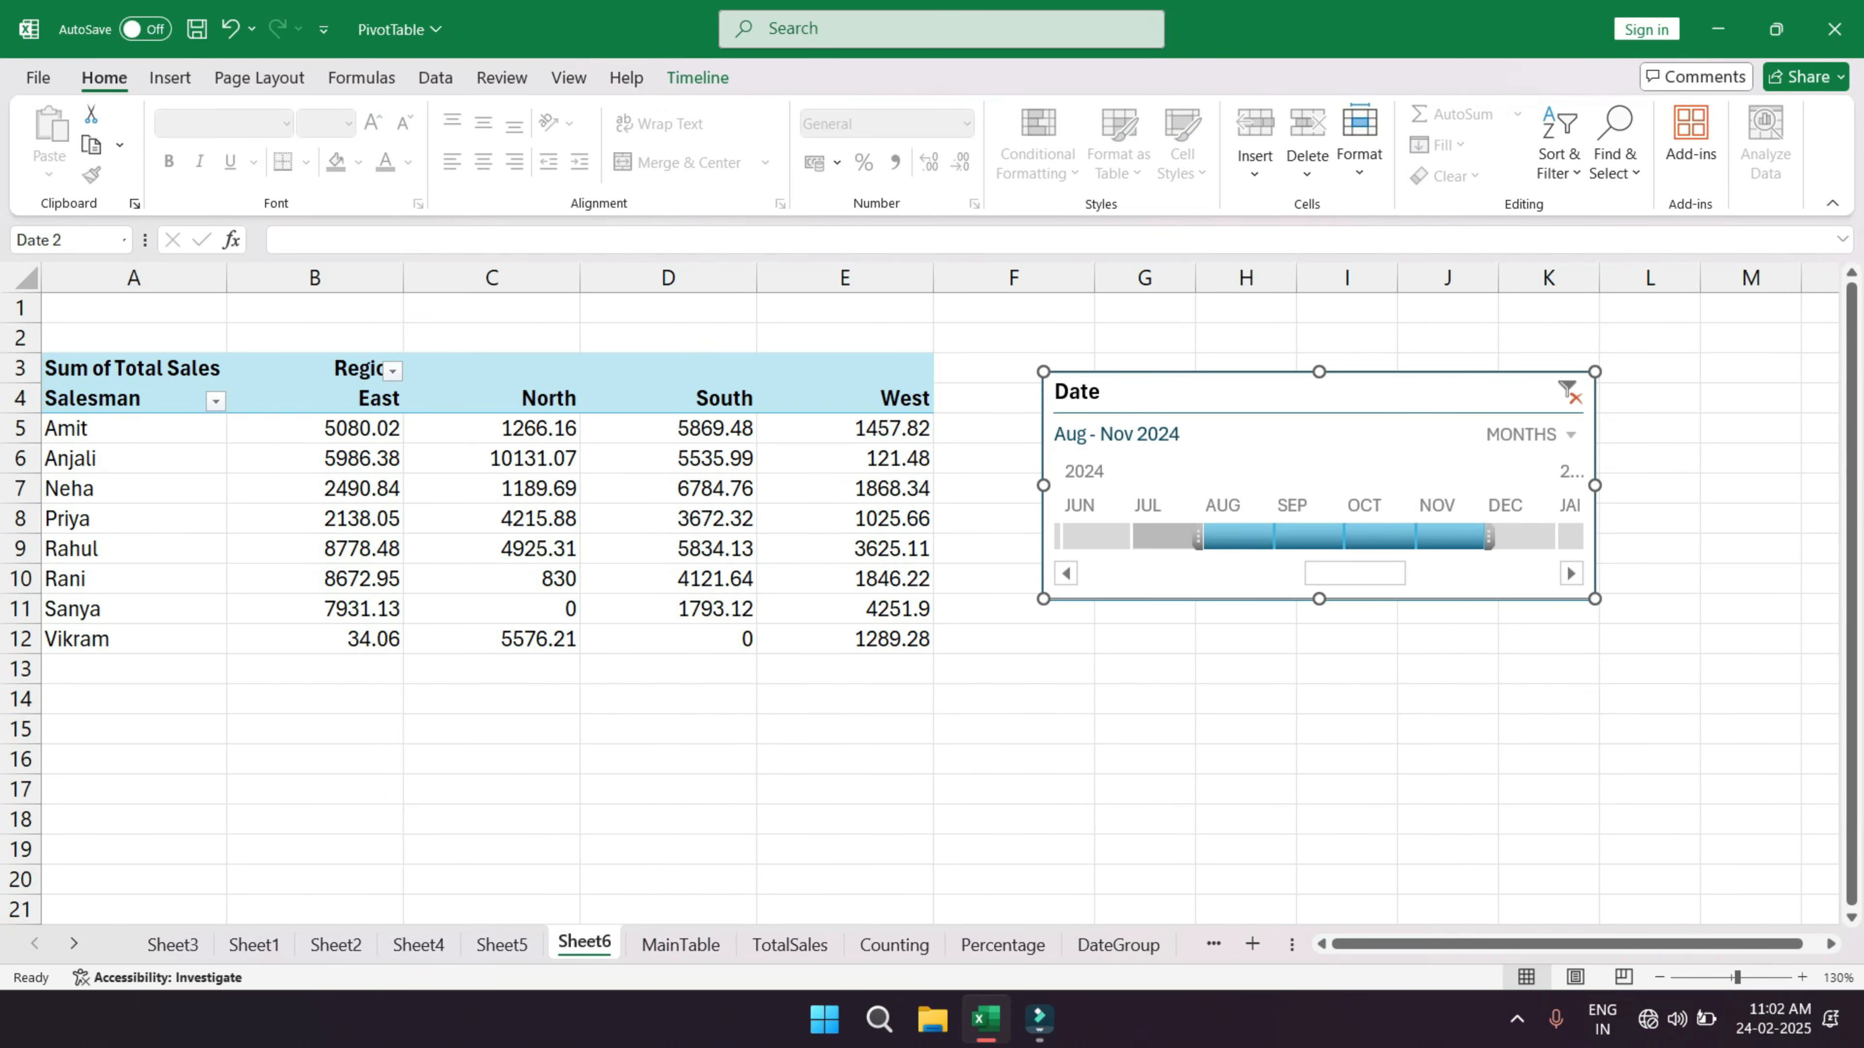
# - Filter the Date timeline to single months, including July and September 2024, and finish on August 2024
pyautogui.click(1166, 537)
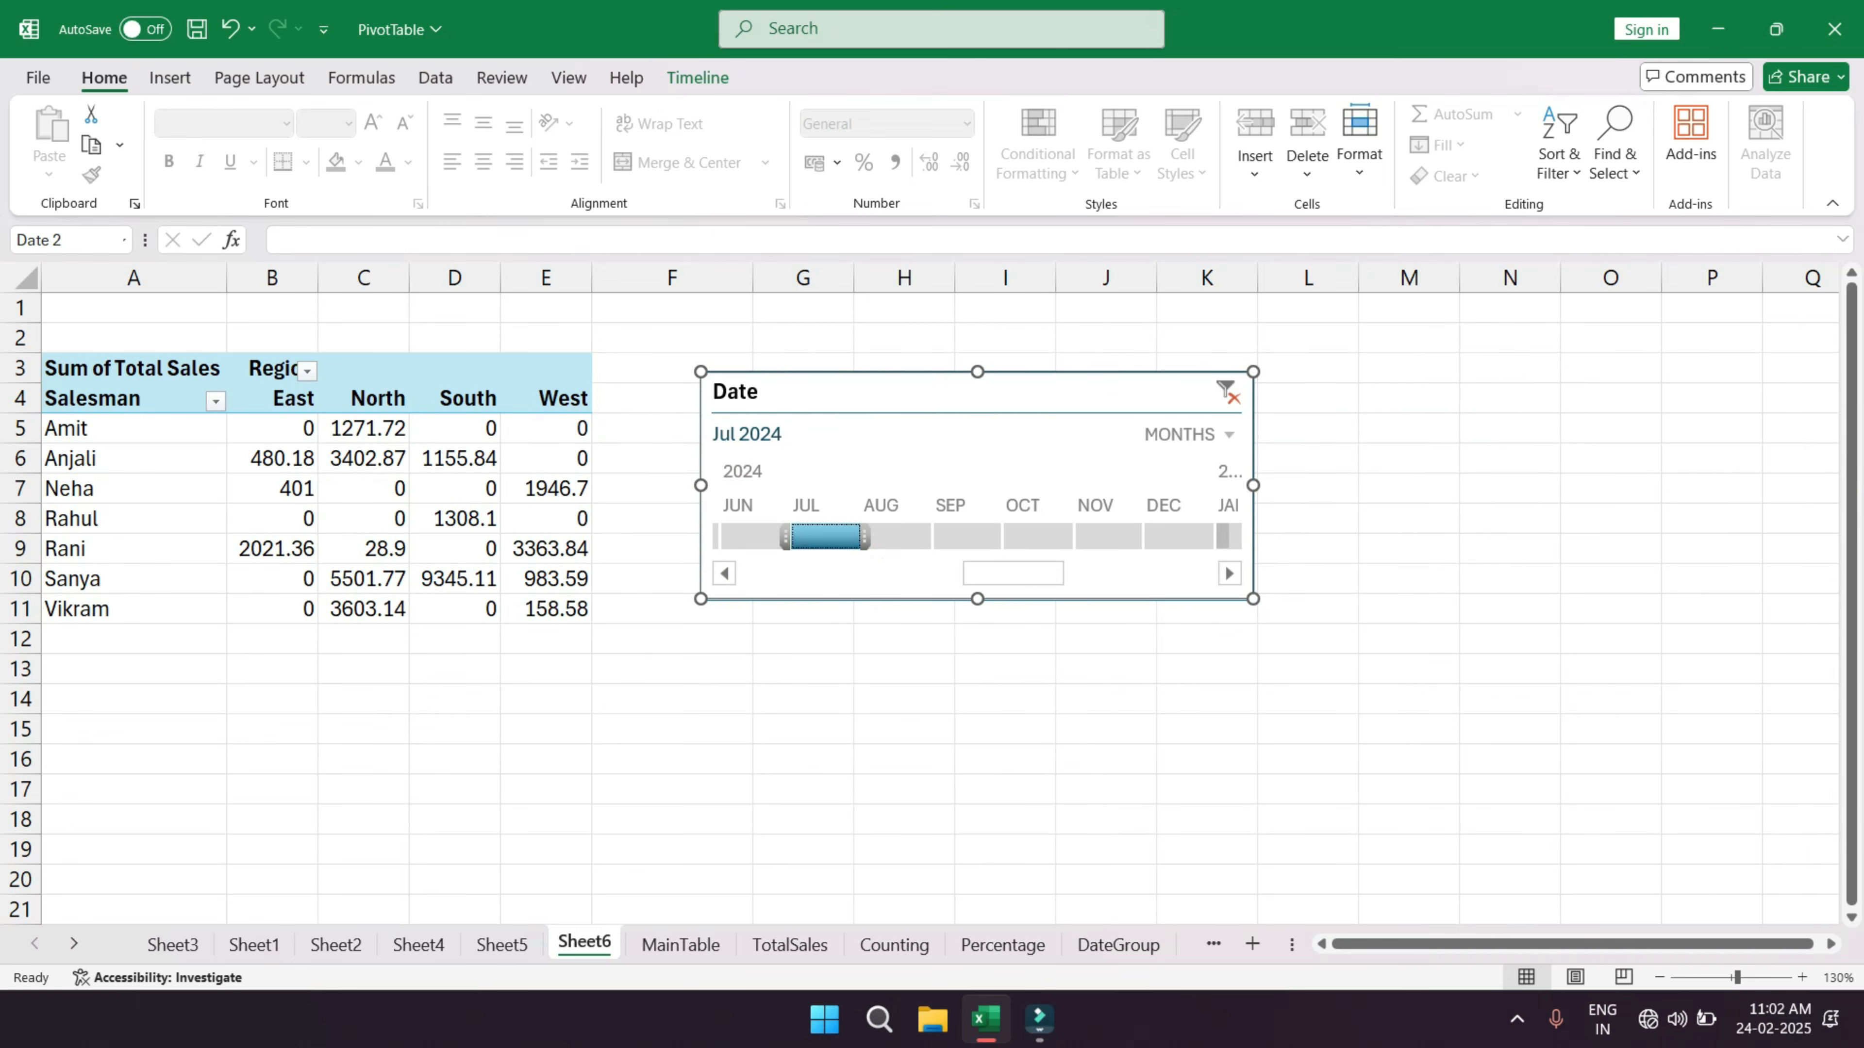
pyautogui.click(1227, 537)
pyautogui.click(951, 537)
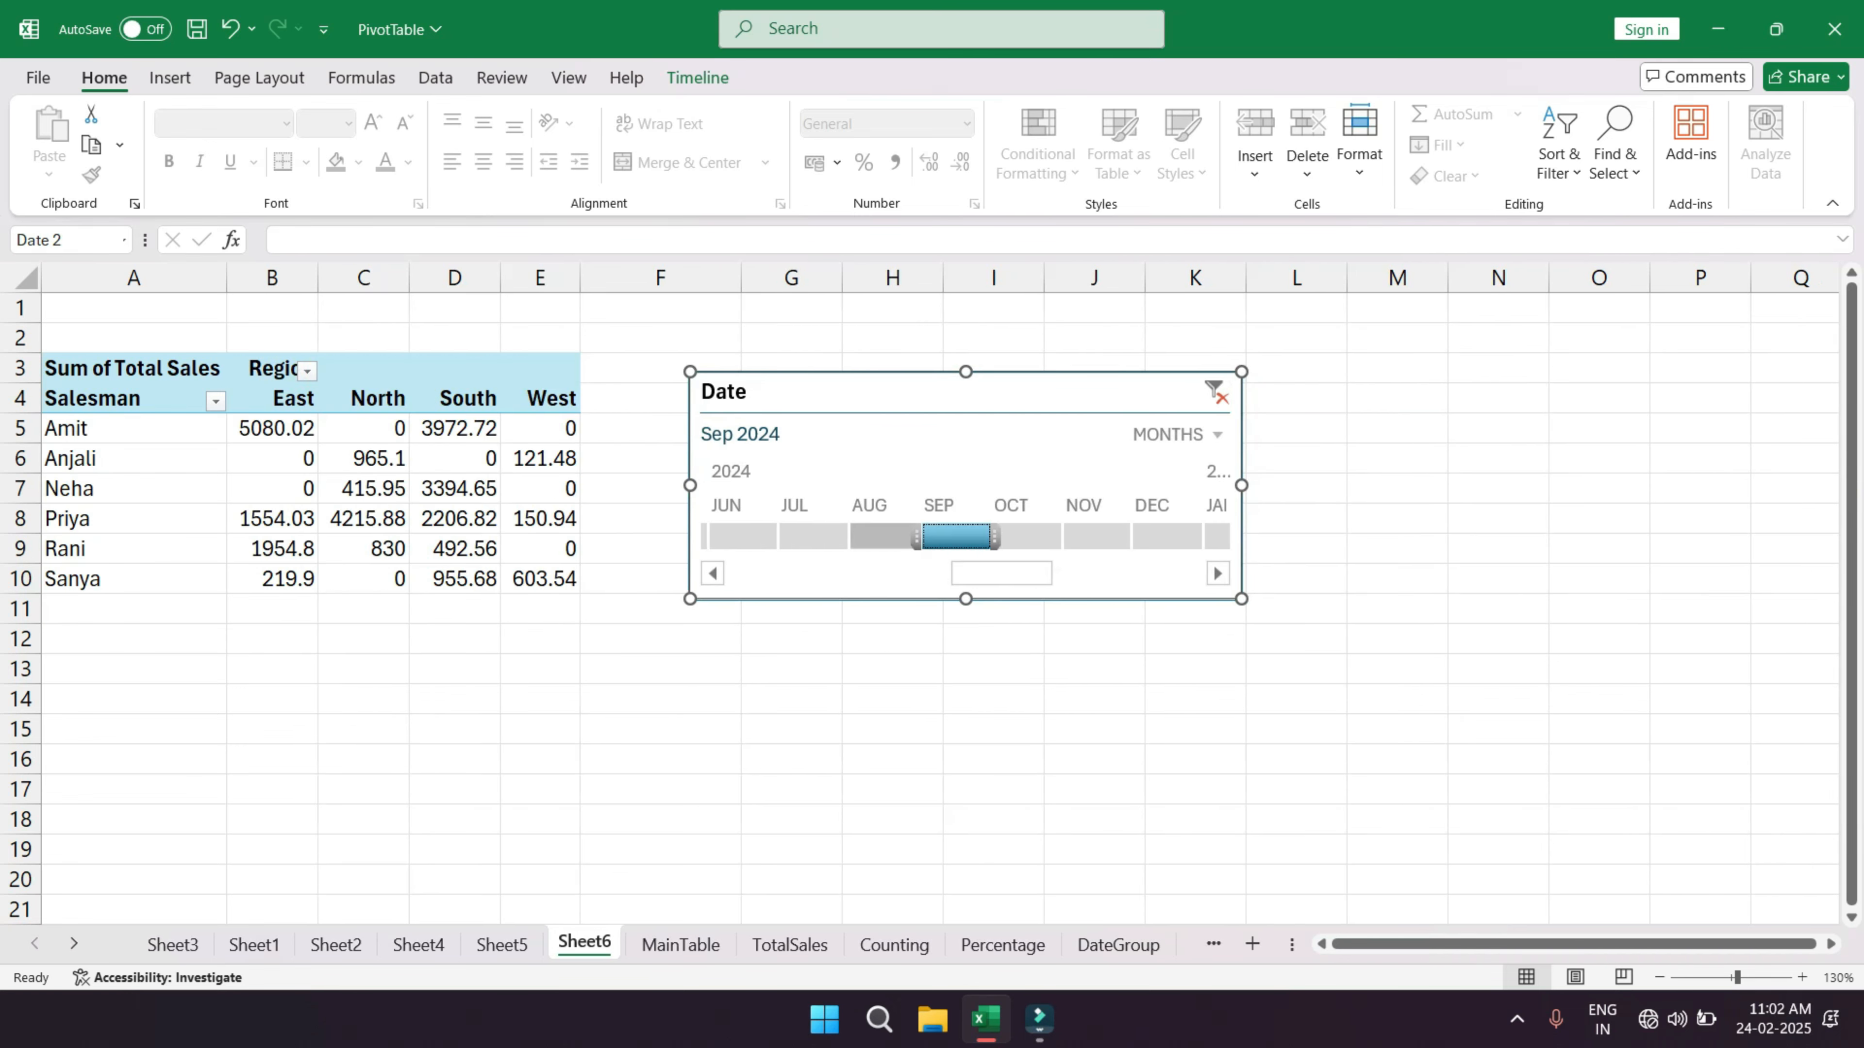
pyautogui.click(884, 537)
pyautogui.click(973, 536)
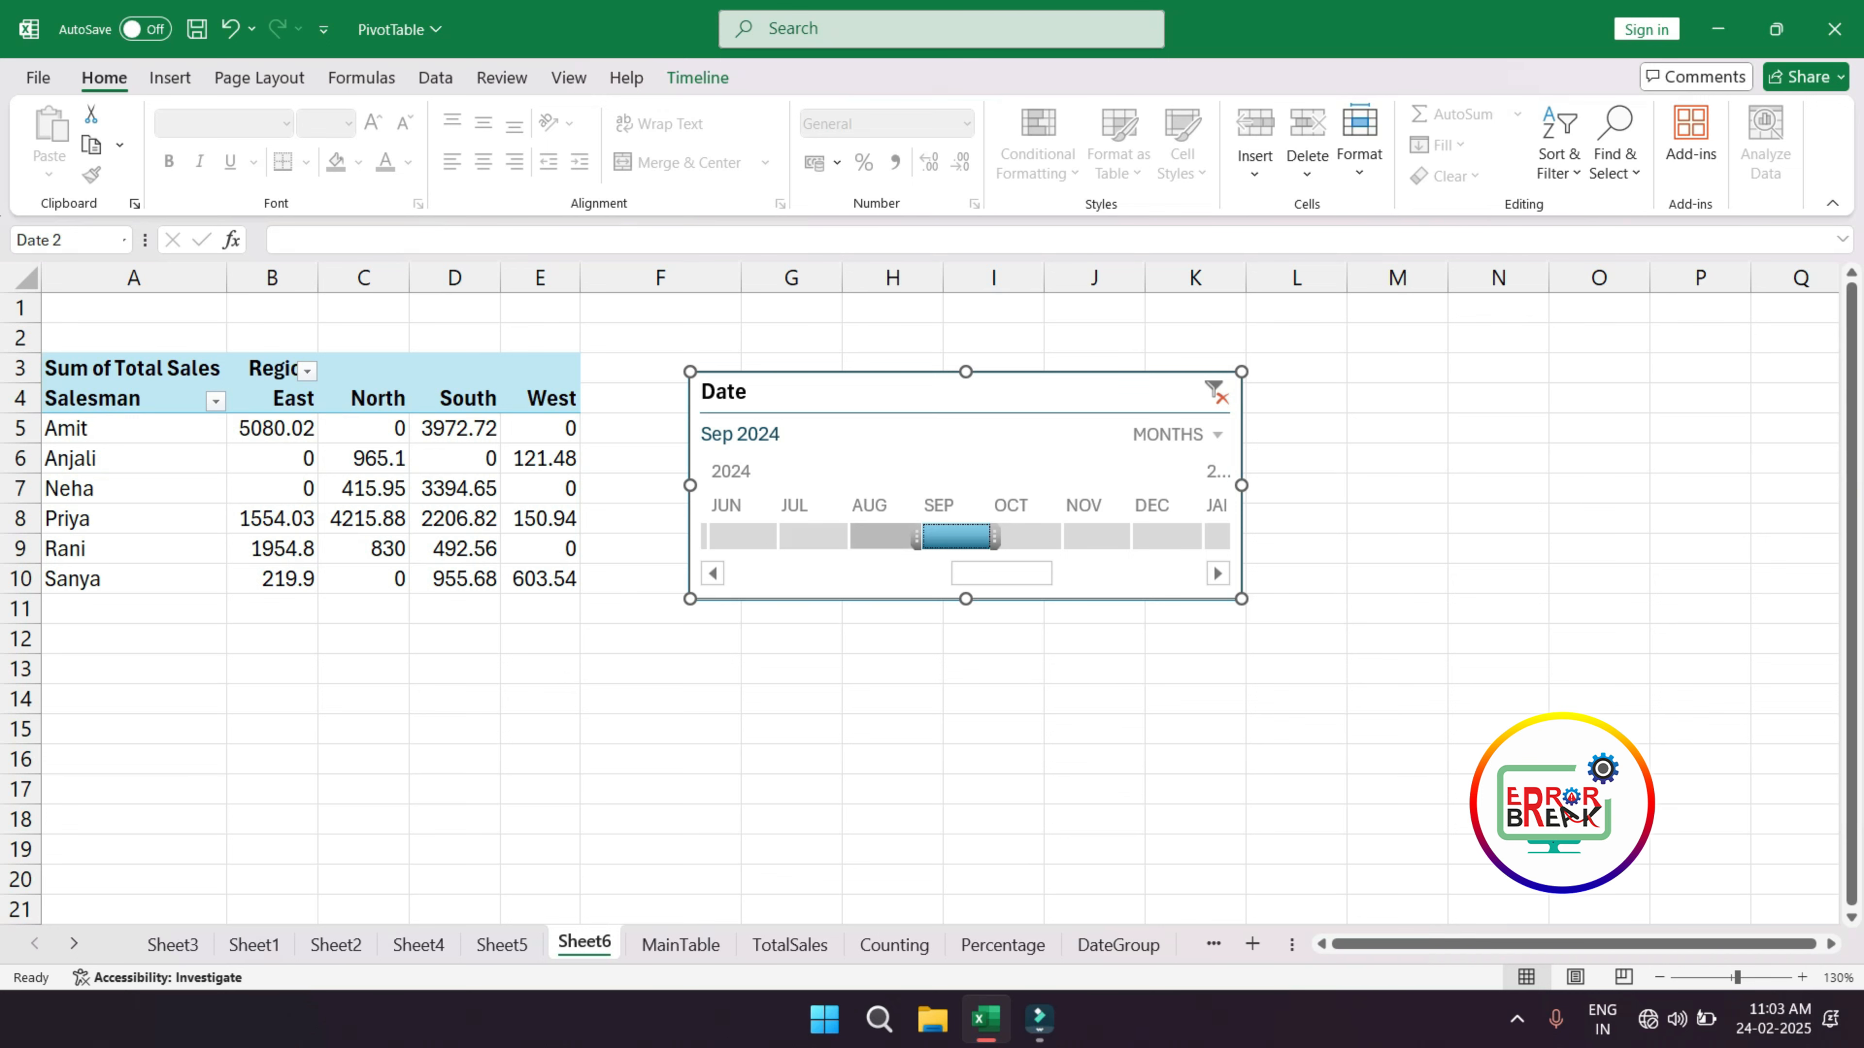
pyautogui.click(880, 536)
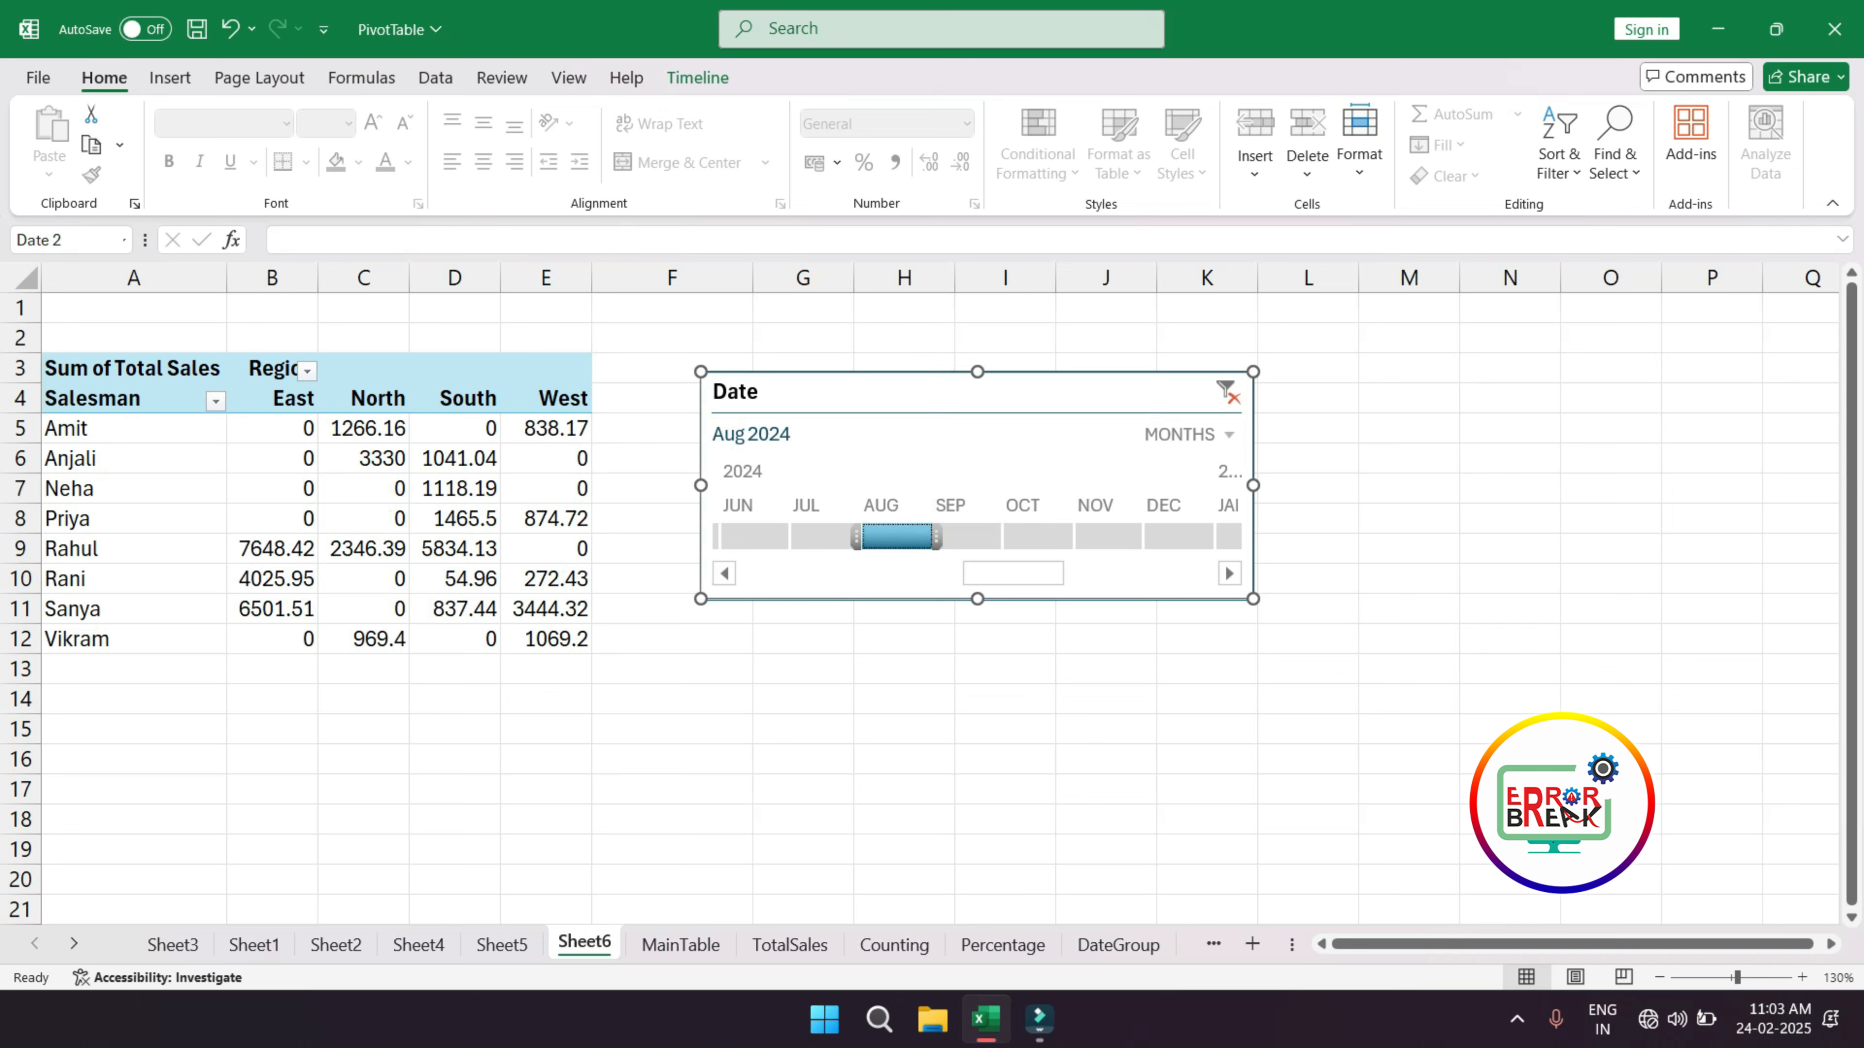
# - Widen the Date timeline, switch its time level to Years, and filter it to 2024 and finally 2023
pyautogui.moveTo(1253, 485); pyautogui.dragTo(1425, 486)
pyautogui.click(1401, 434)
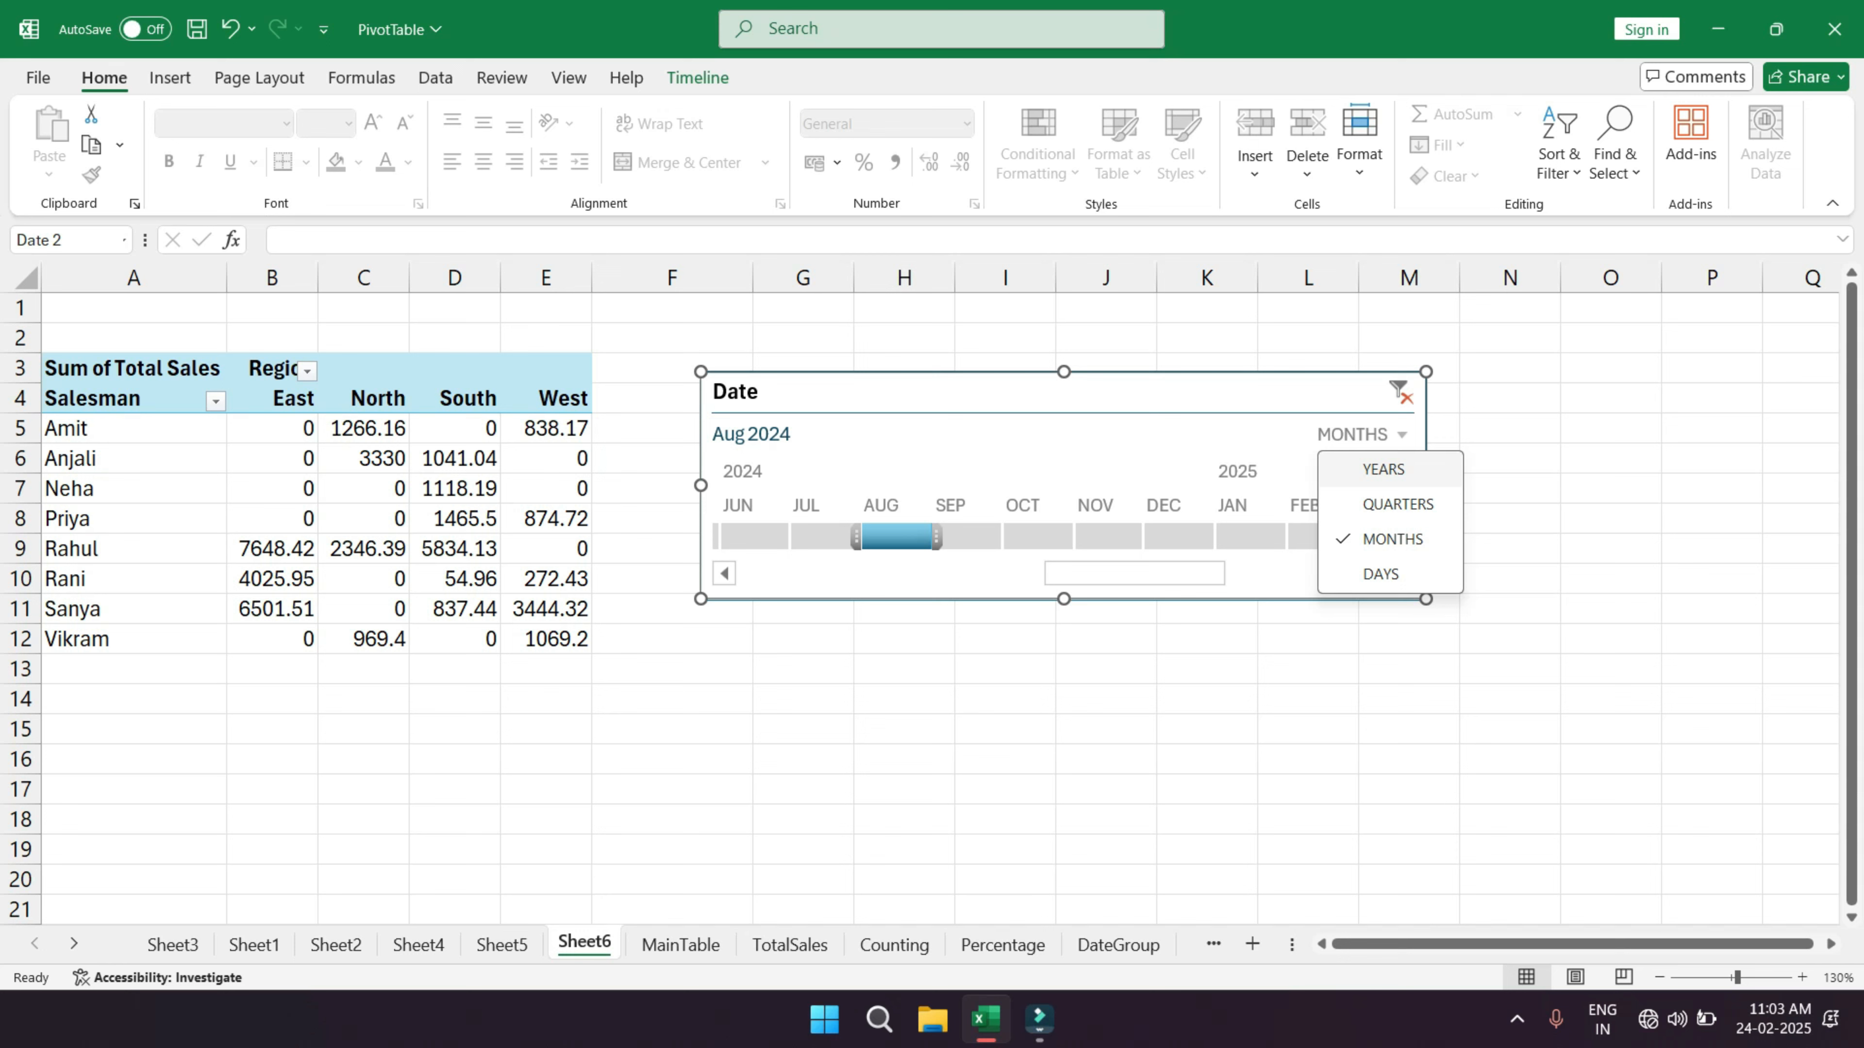
pyautogui.click(1383, 469)
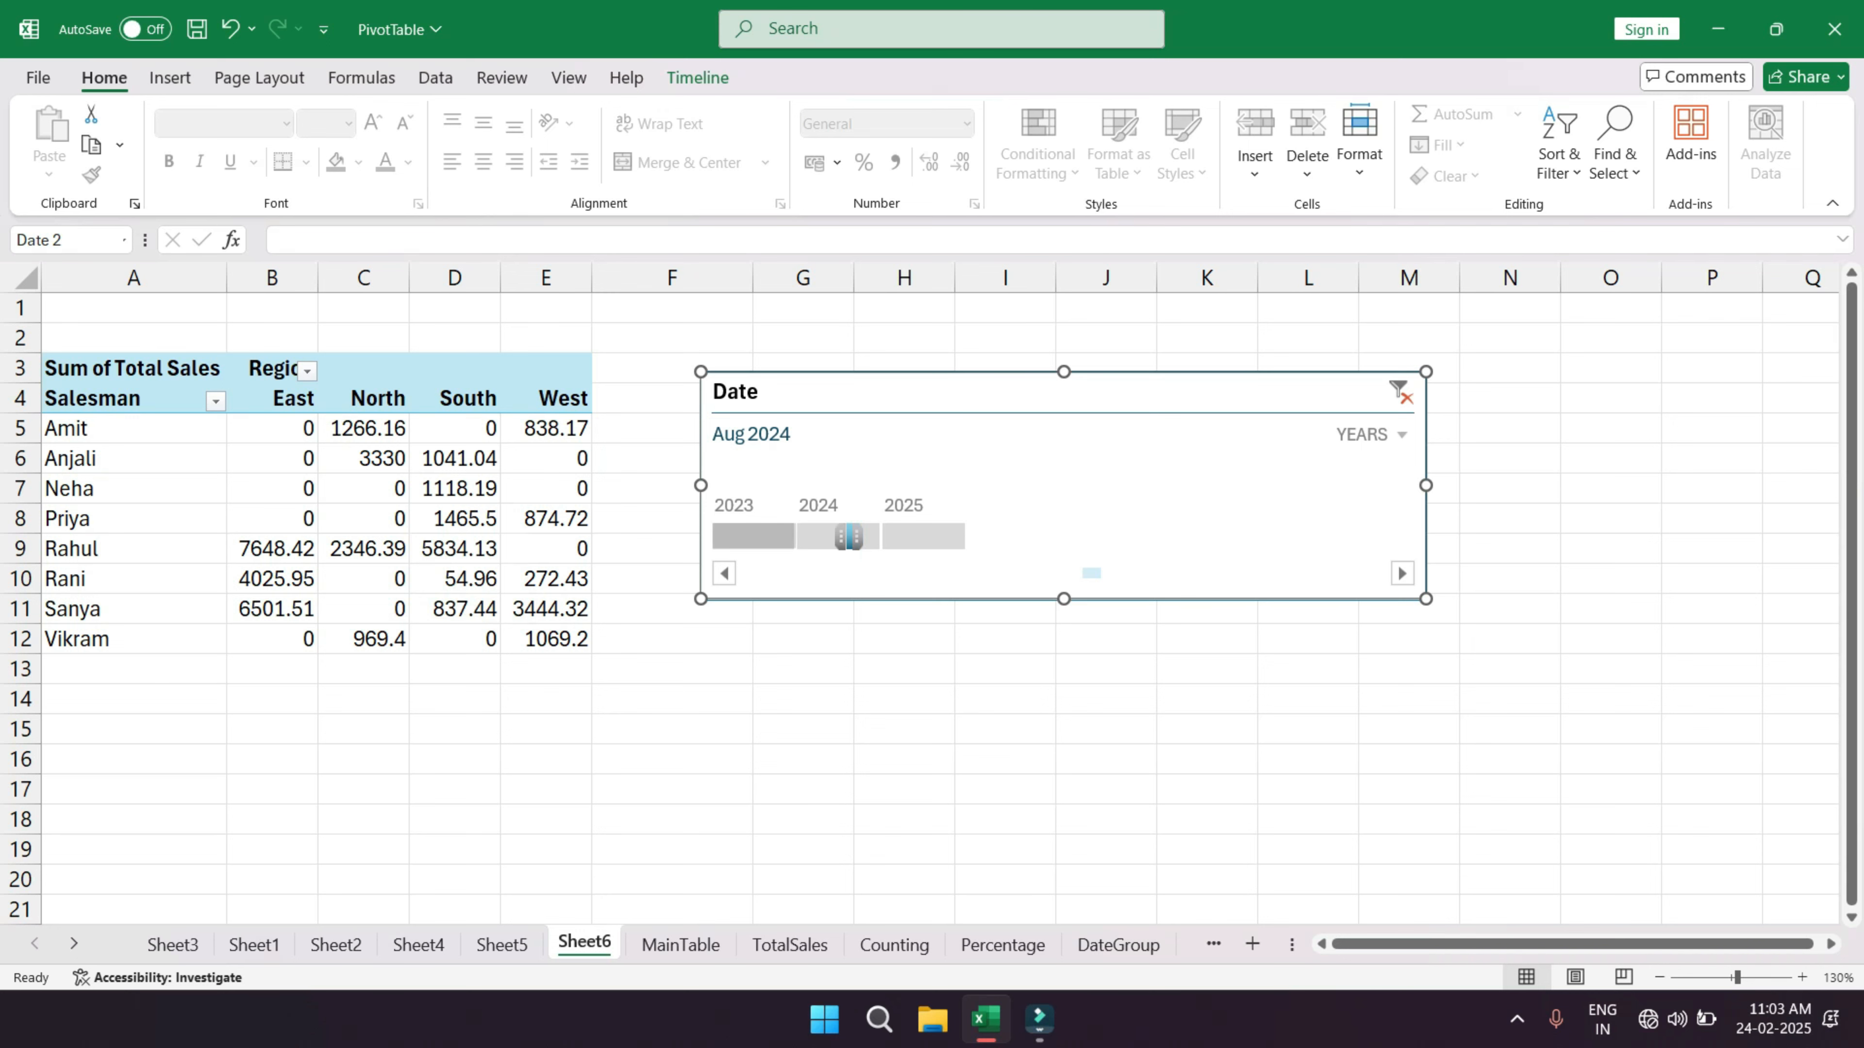
pyautogui.click(752, 535)
pyautogui.click(882, 537)
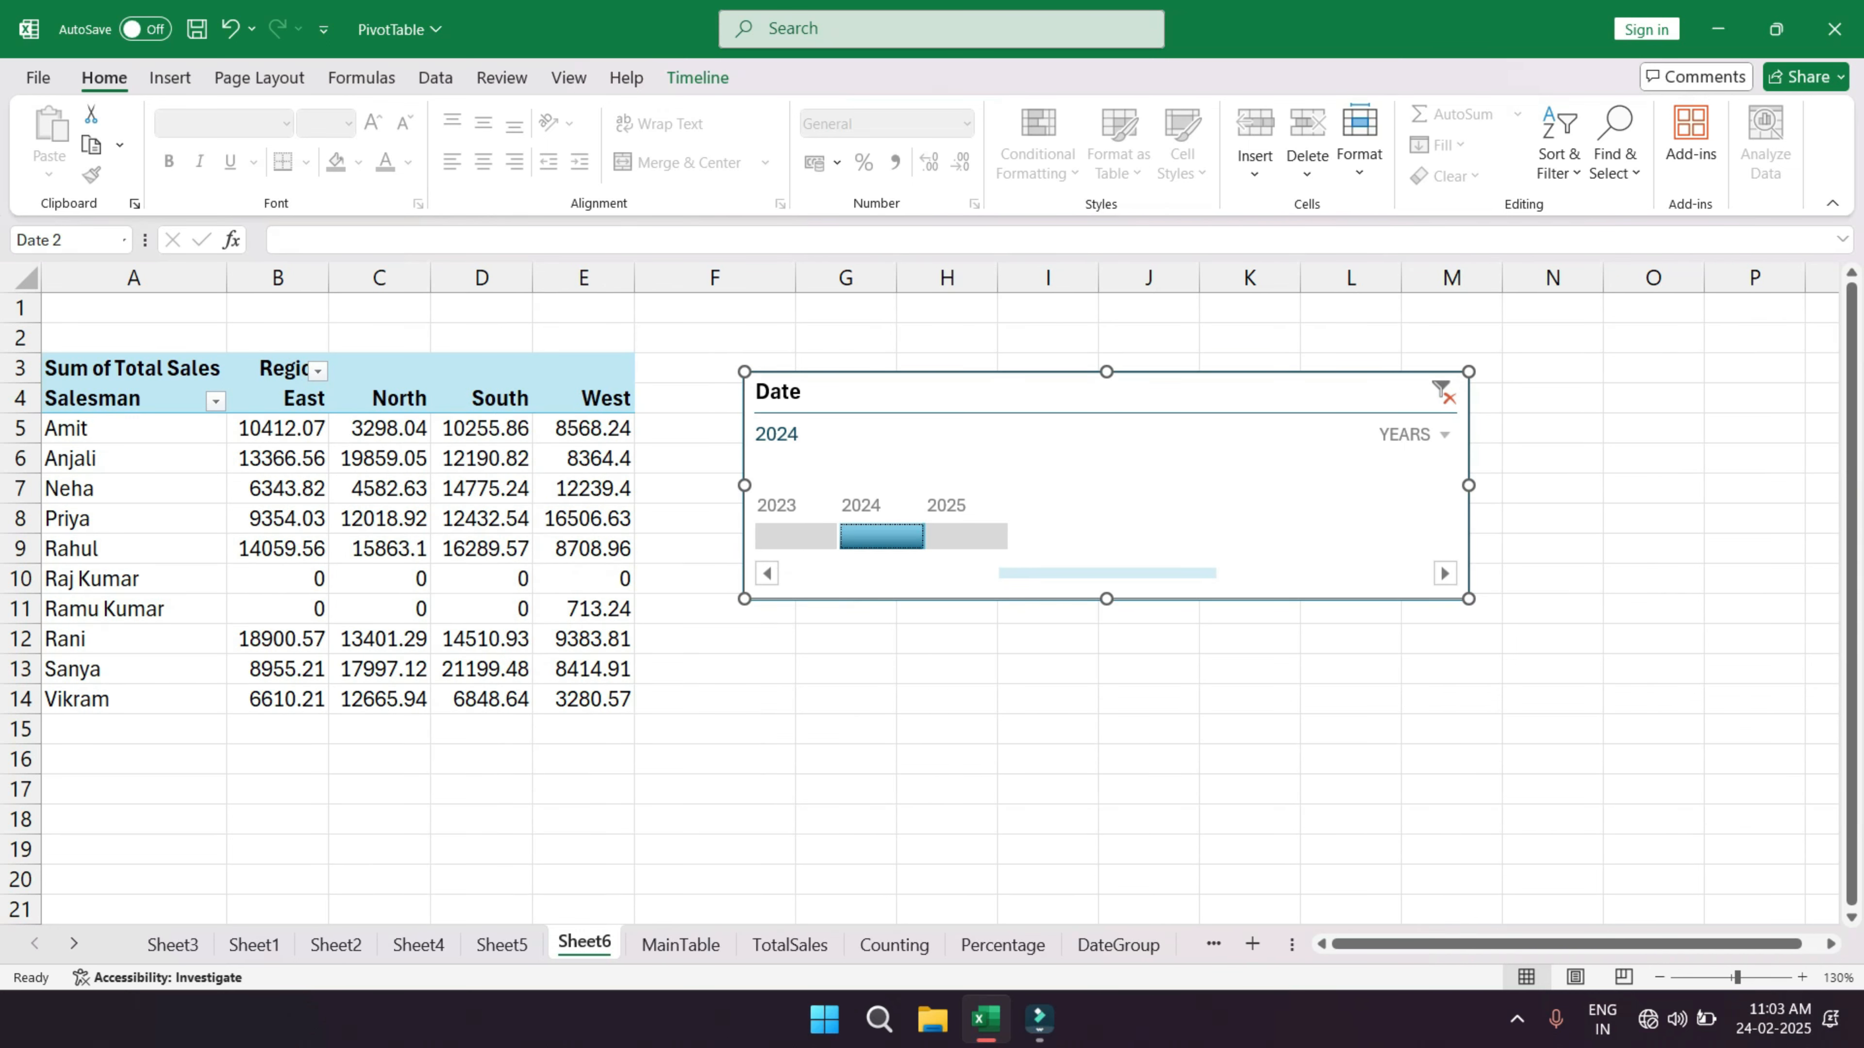
pyautogui.click(796, 536)
# - Switch the Date timeline's time level to Quarters and filter it to Q1 2024
pyautogui.click(1444, 435)
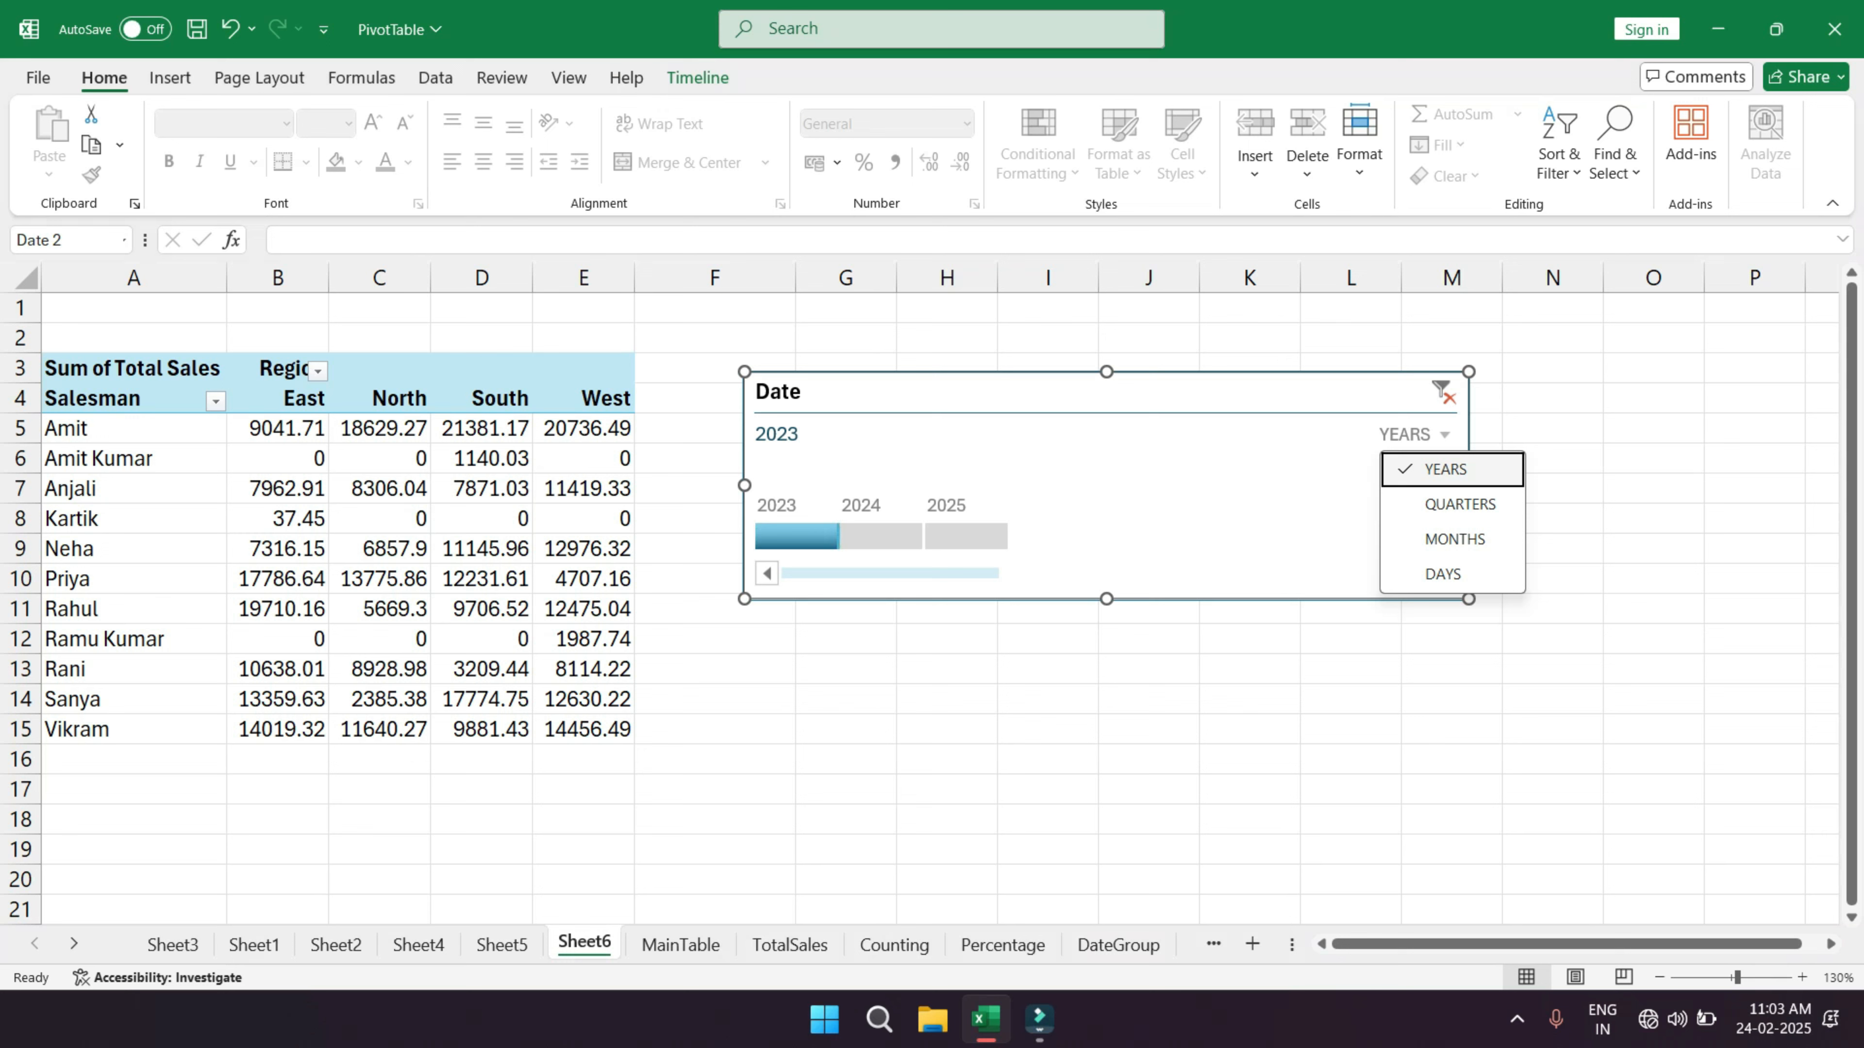
pyautogui.click(1460, 504)
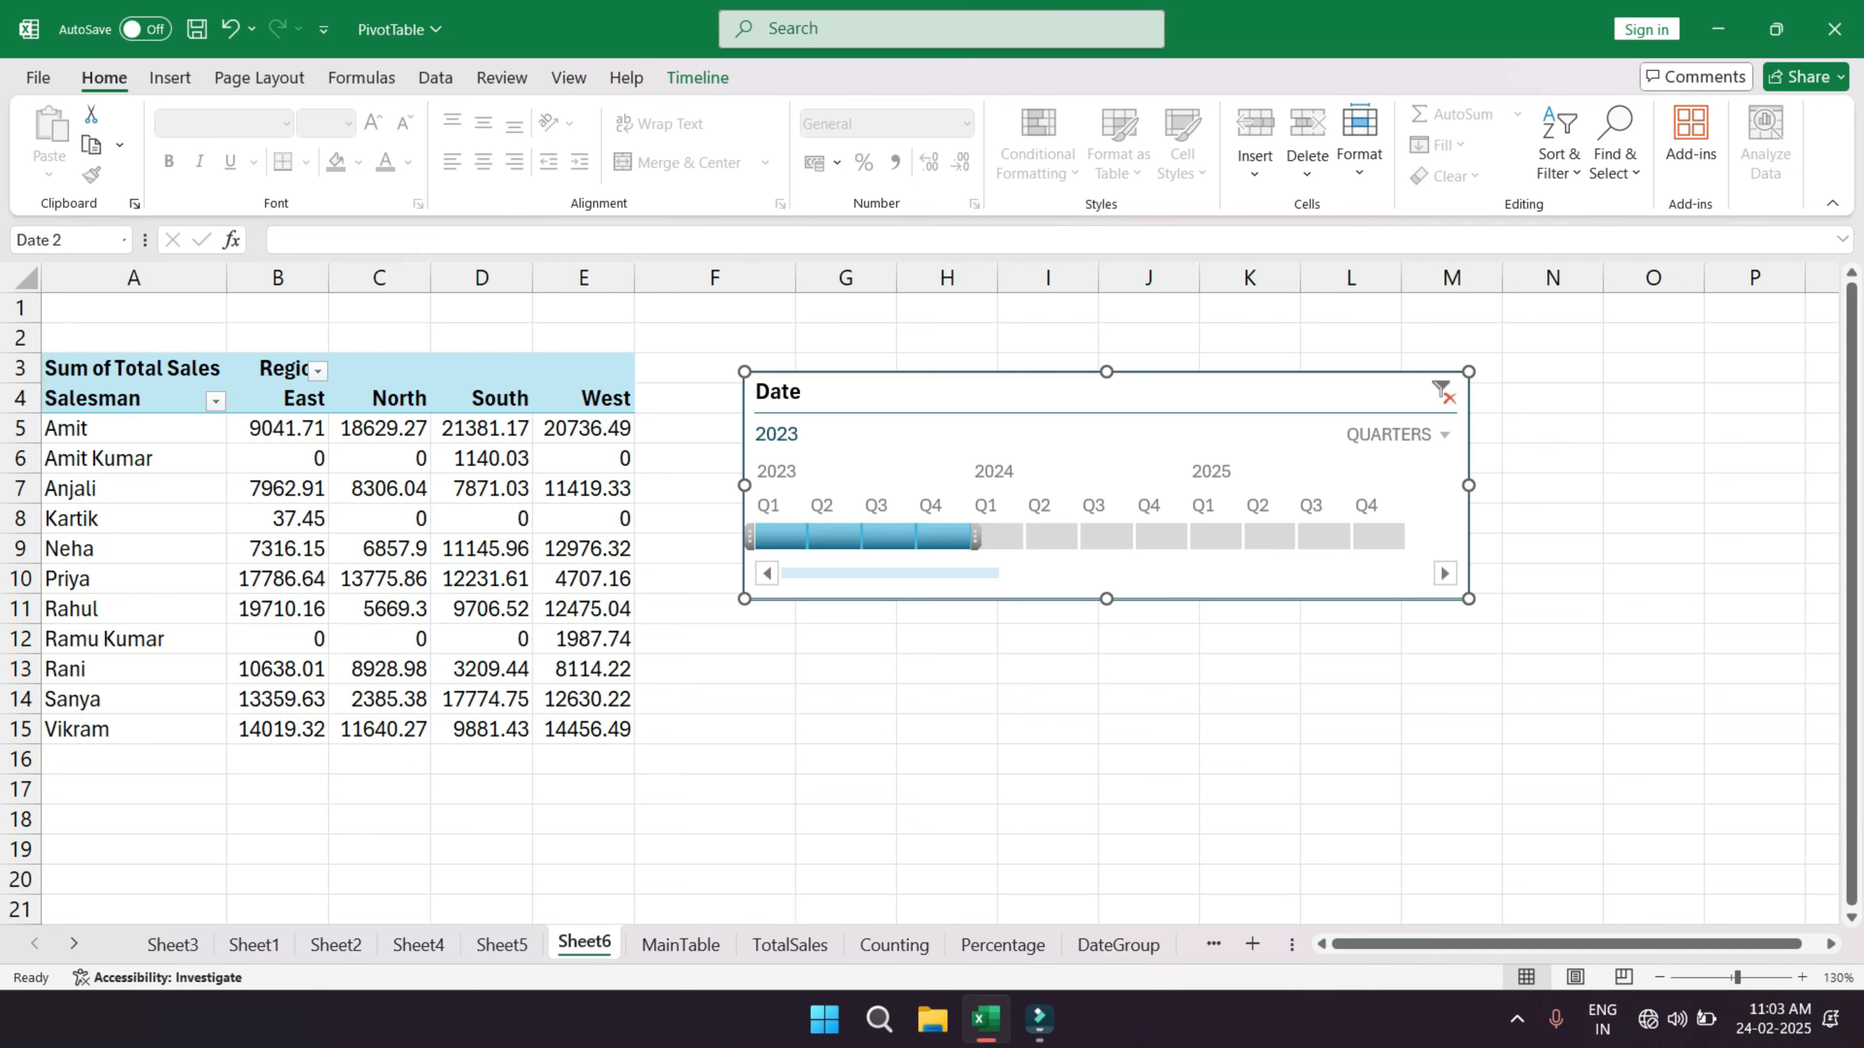
pyautogui.click(1002, 537)
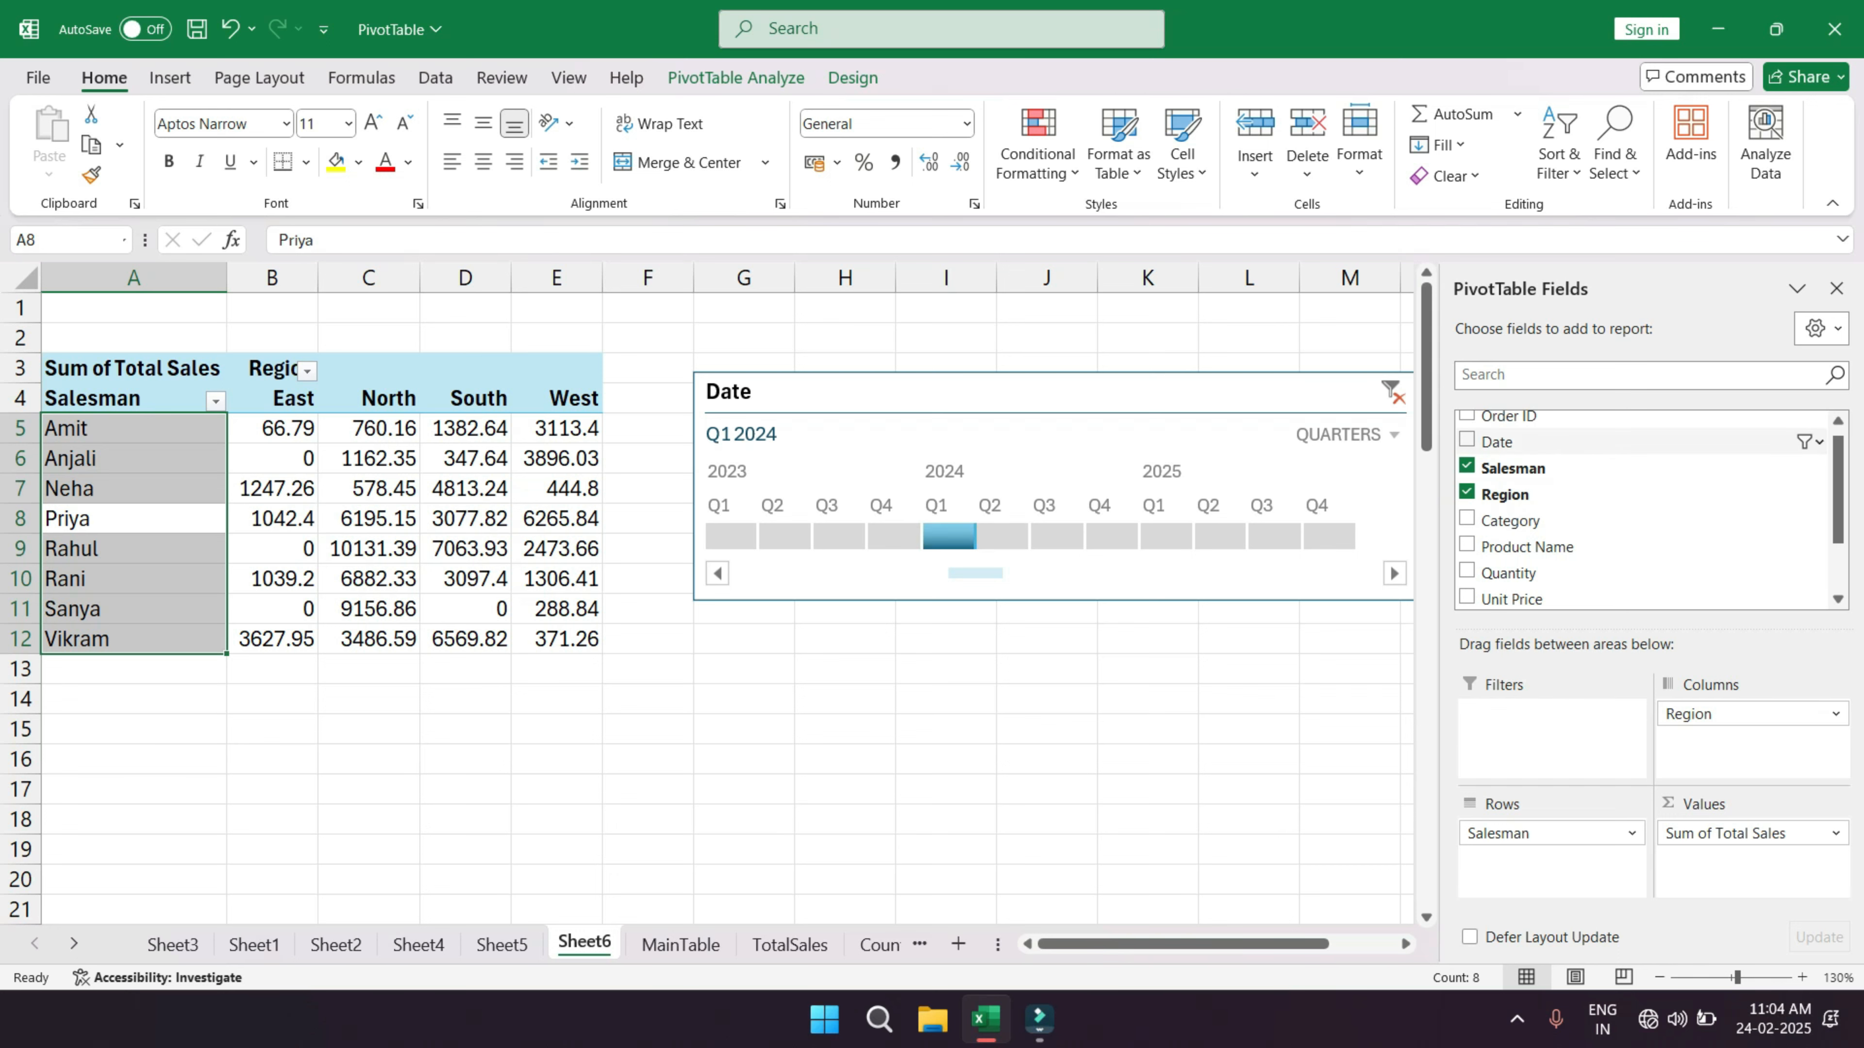
# - Add the Date field to the PivotTable and filter the timeline through Q2 and Q3 to Q4 2024
pyautogui.click(1467, 441)
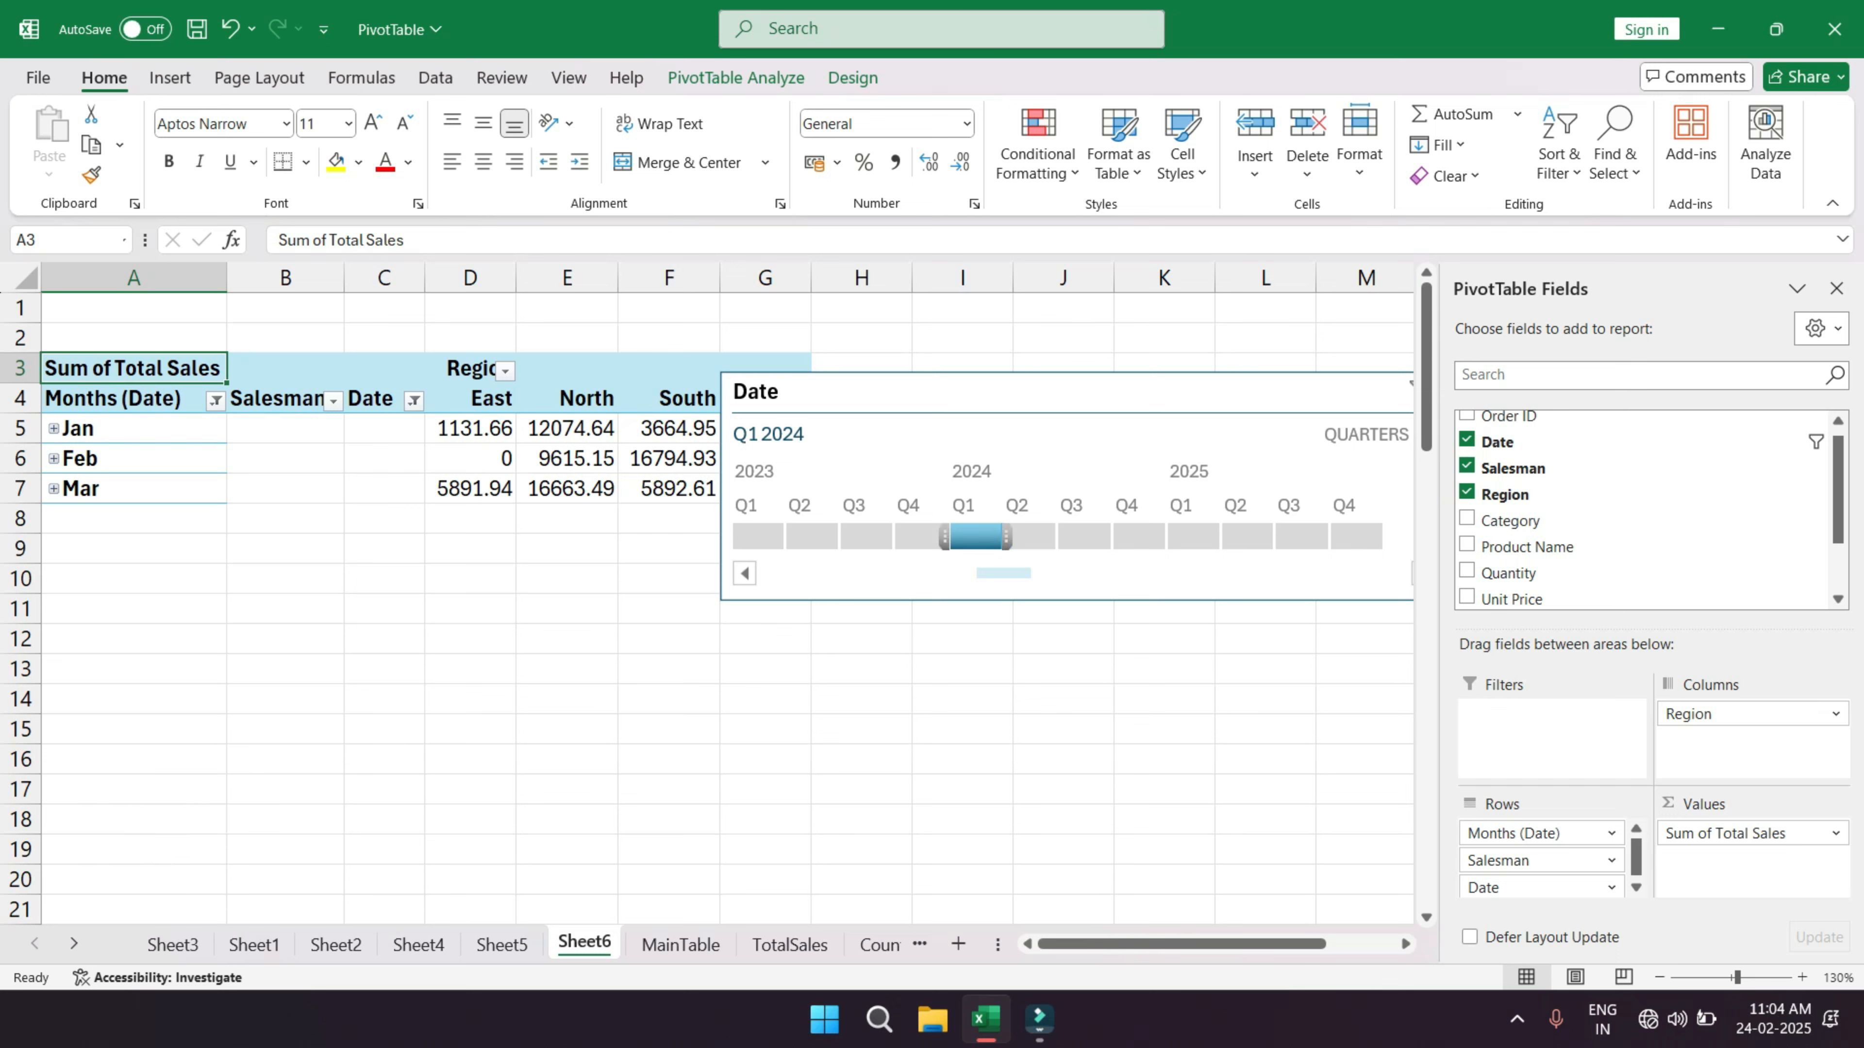
pyautogui.click(1030, 536)
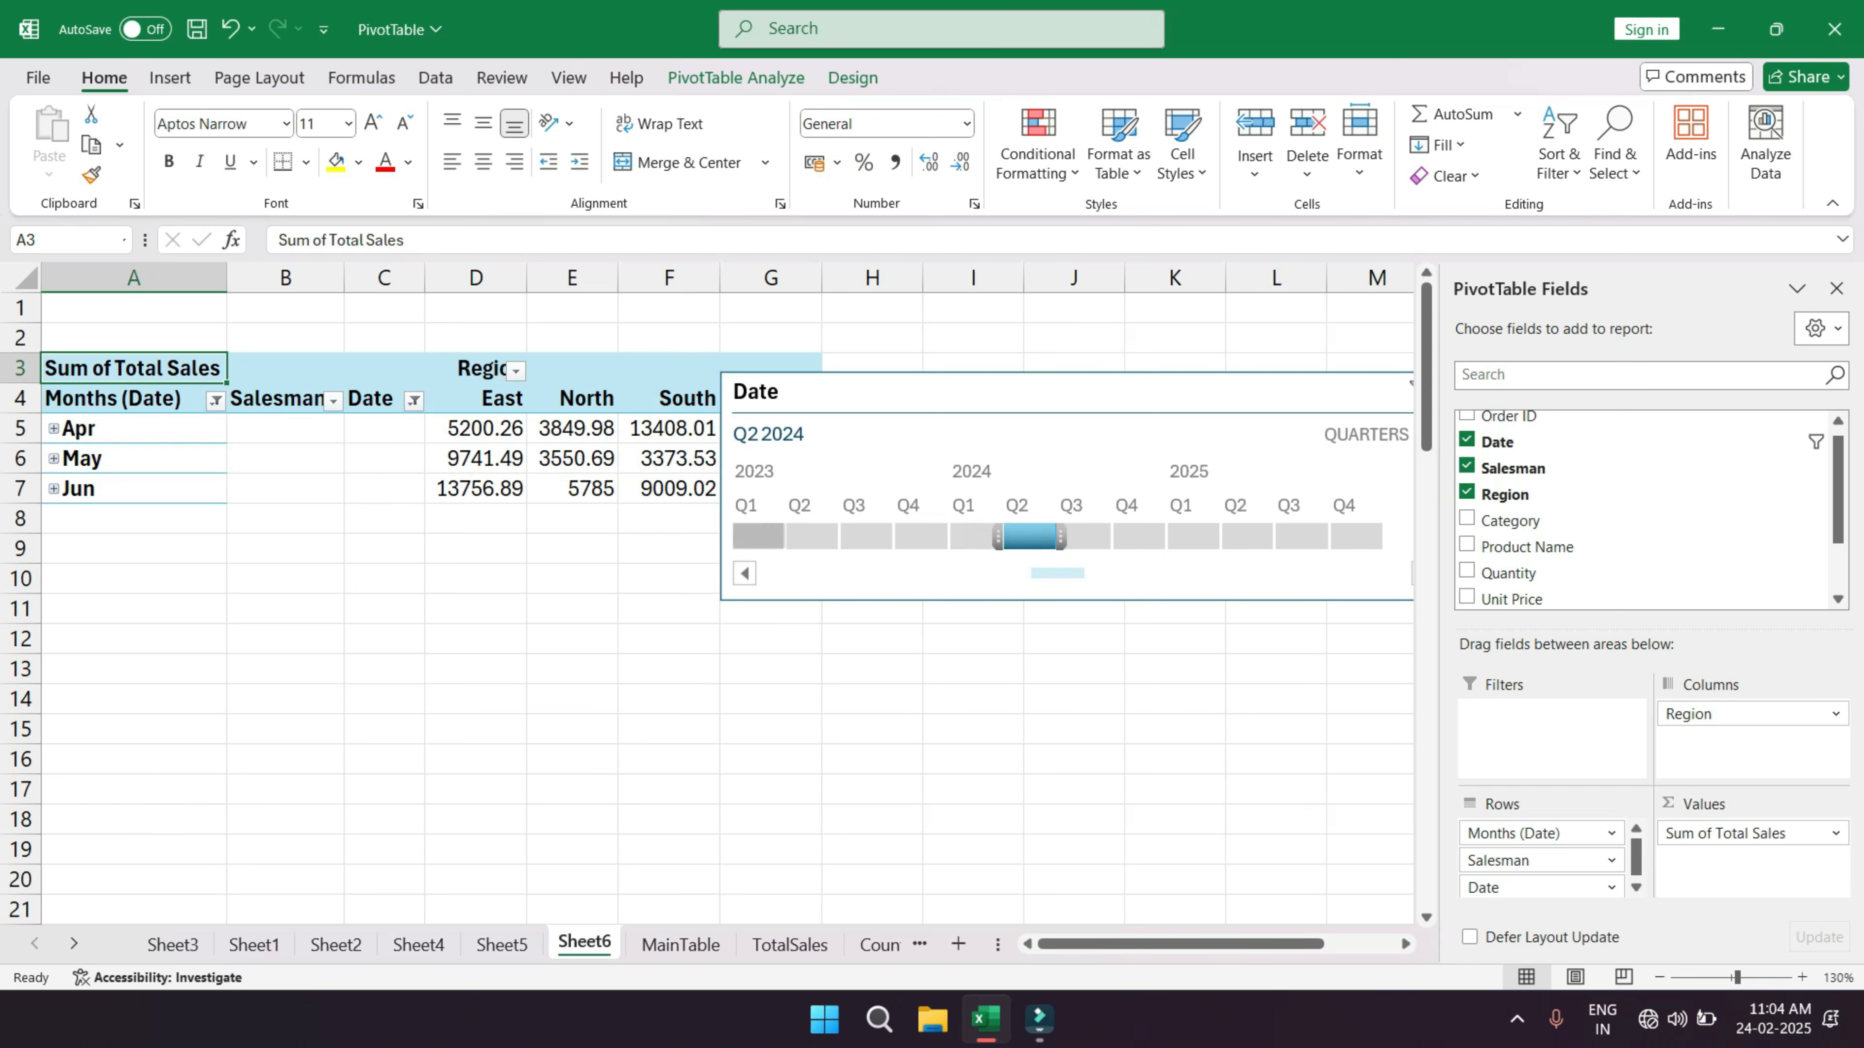
pyautogui.click(1084, 537)
pyautogui.click(1140, 537)
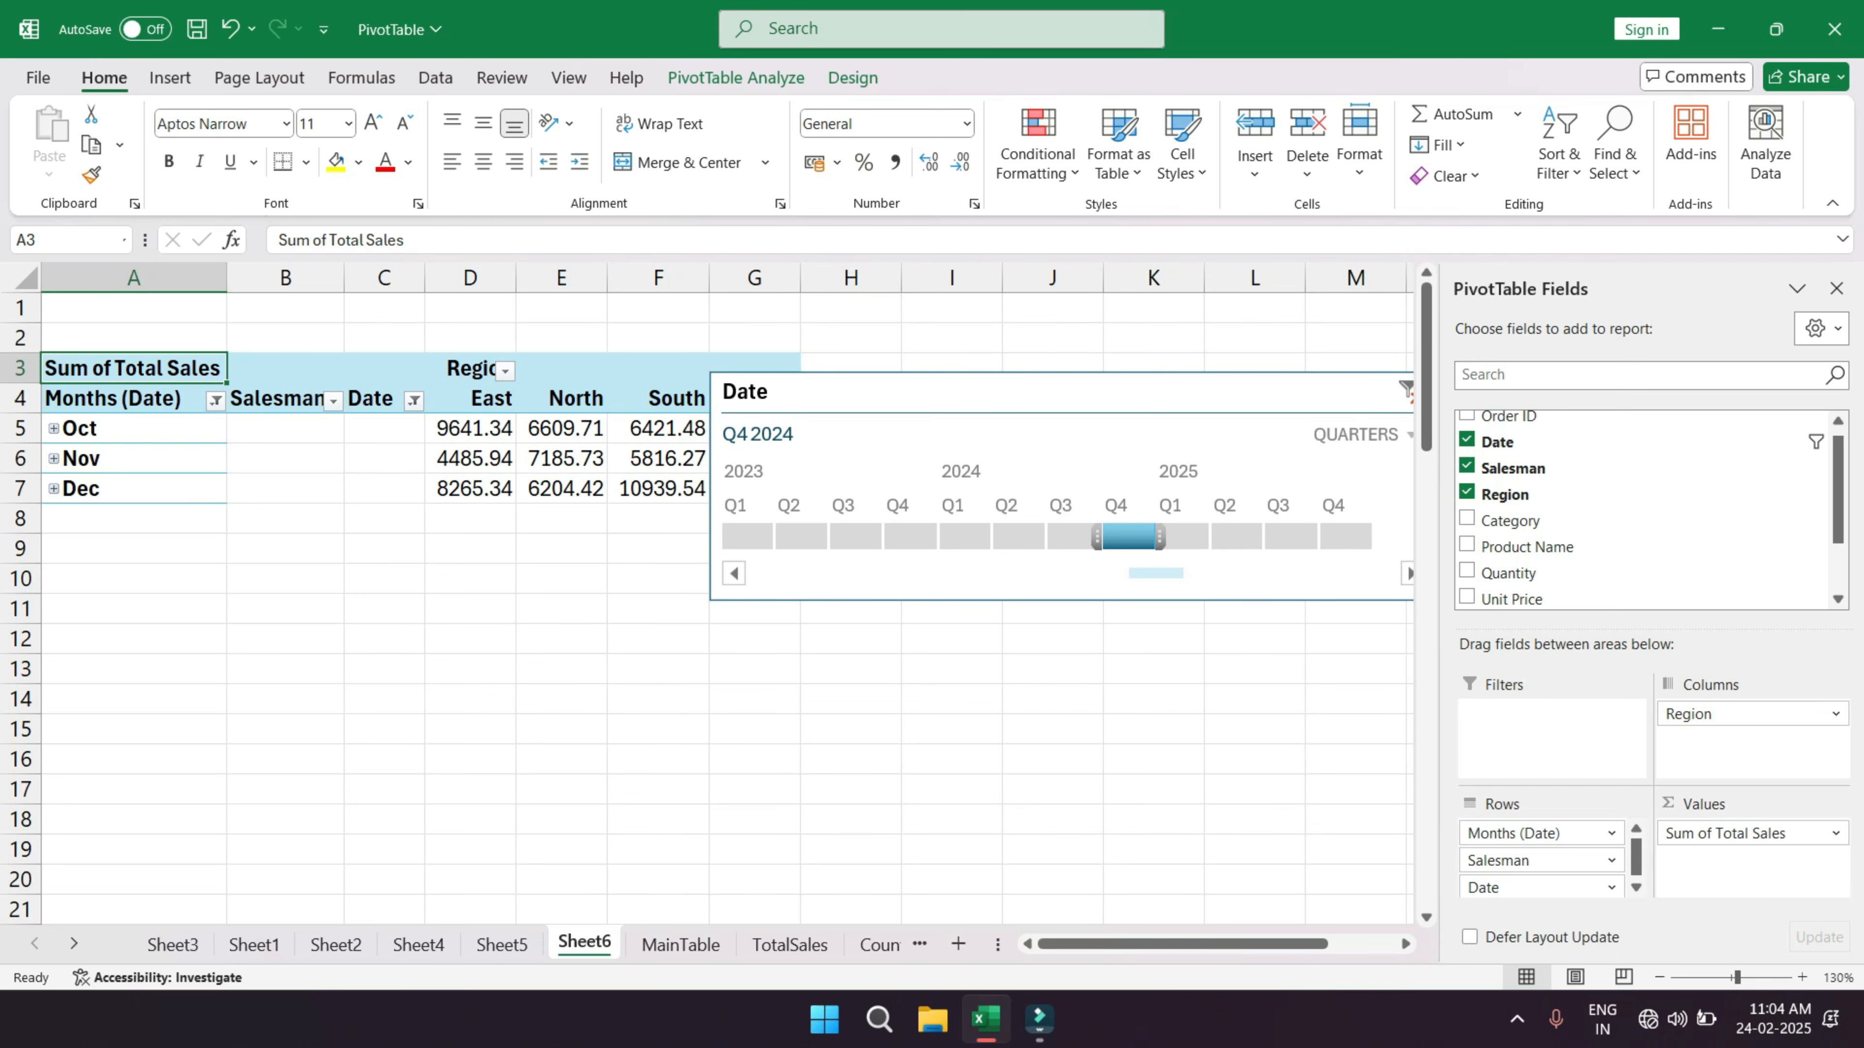
# - Expand the entire Months (Date) field to show the salesman and date rows under each month
pyautogui.rightClick(110, 429)
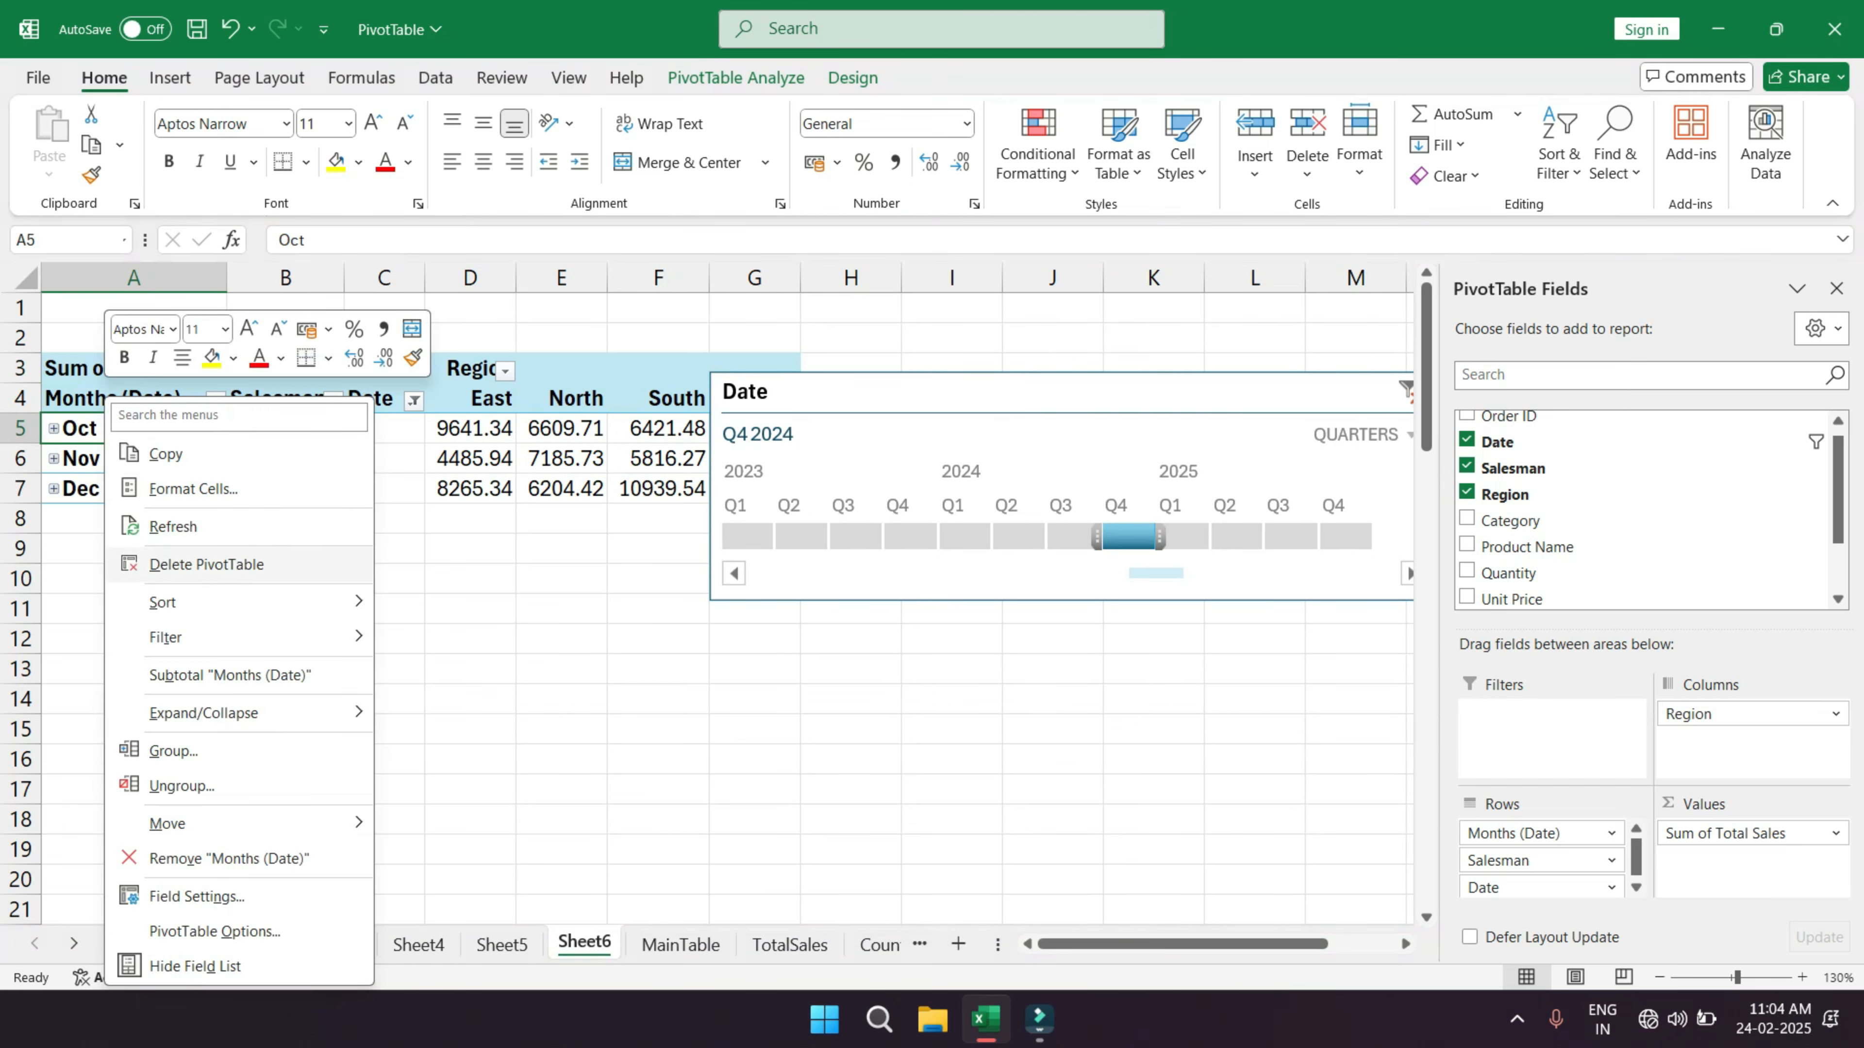
pyautogui.moveTo(220, 712)
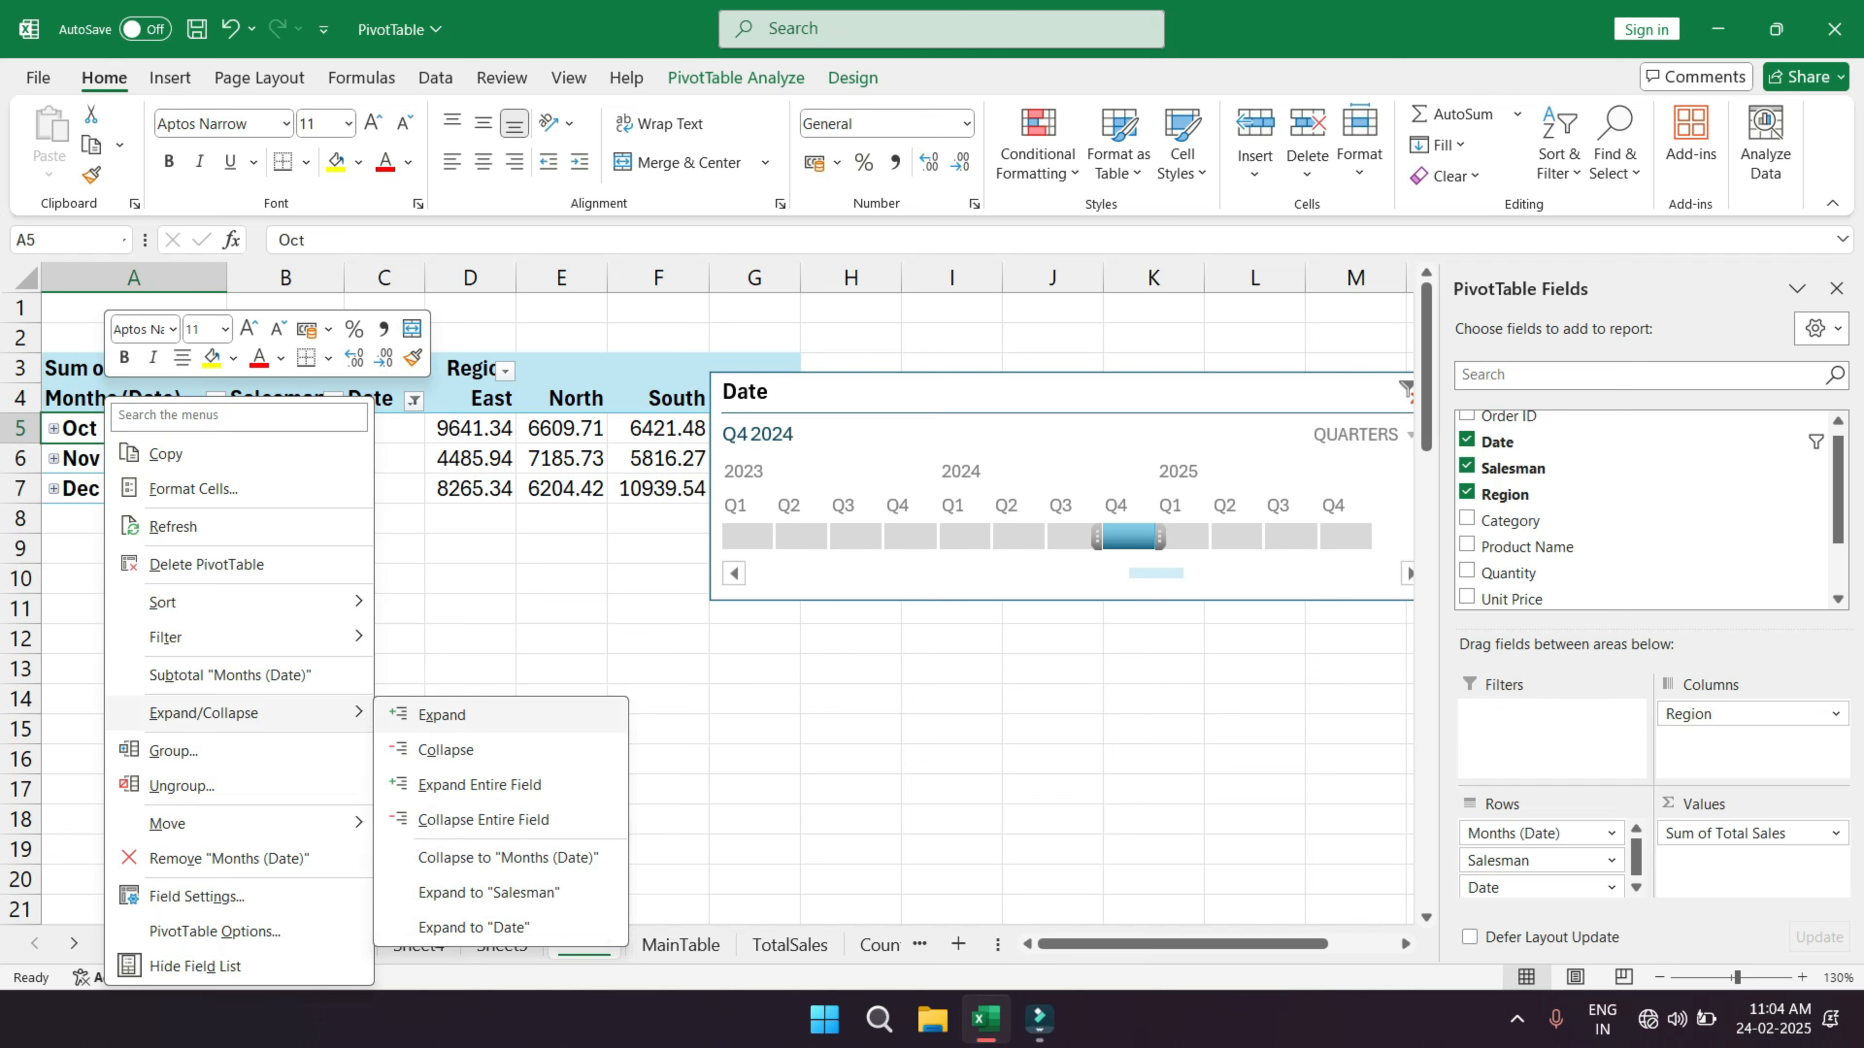
pyautogui.click(479, 784)
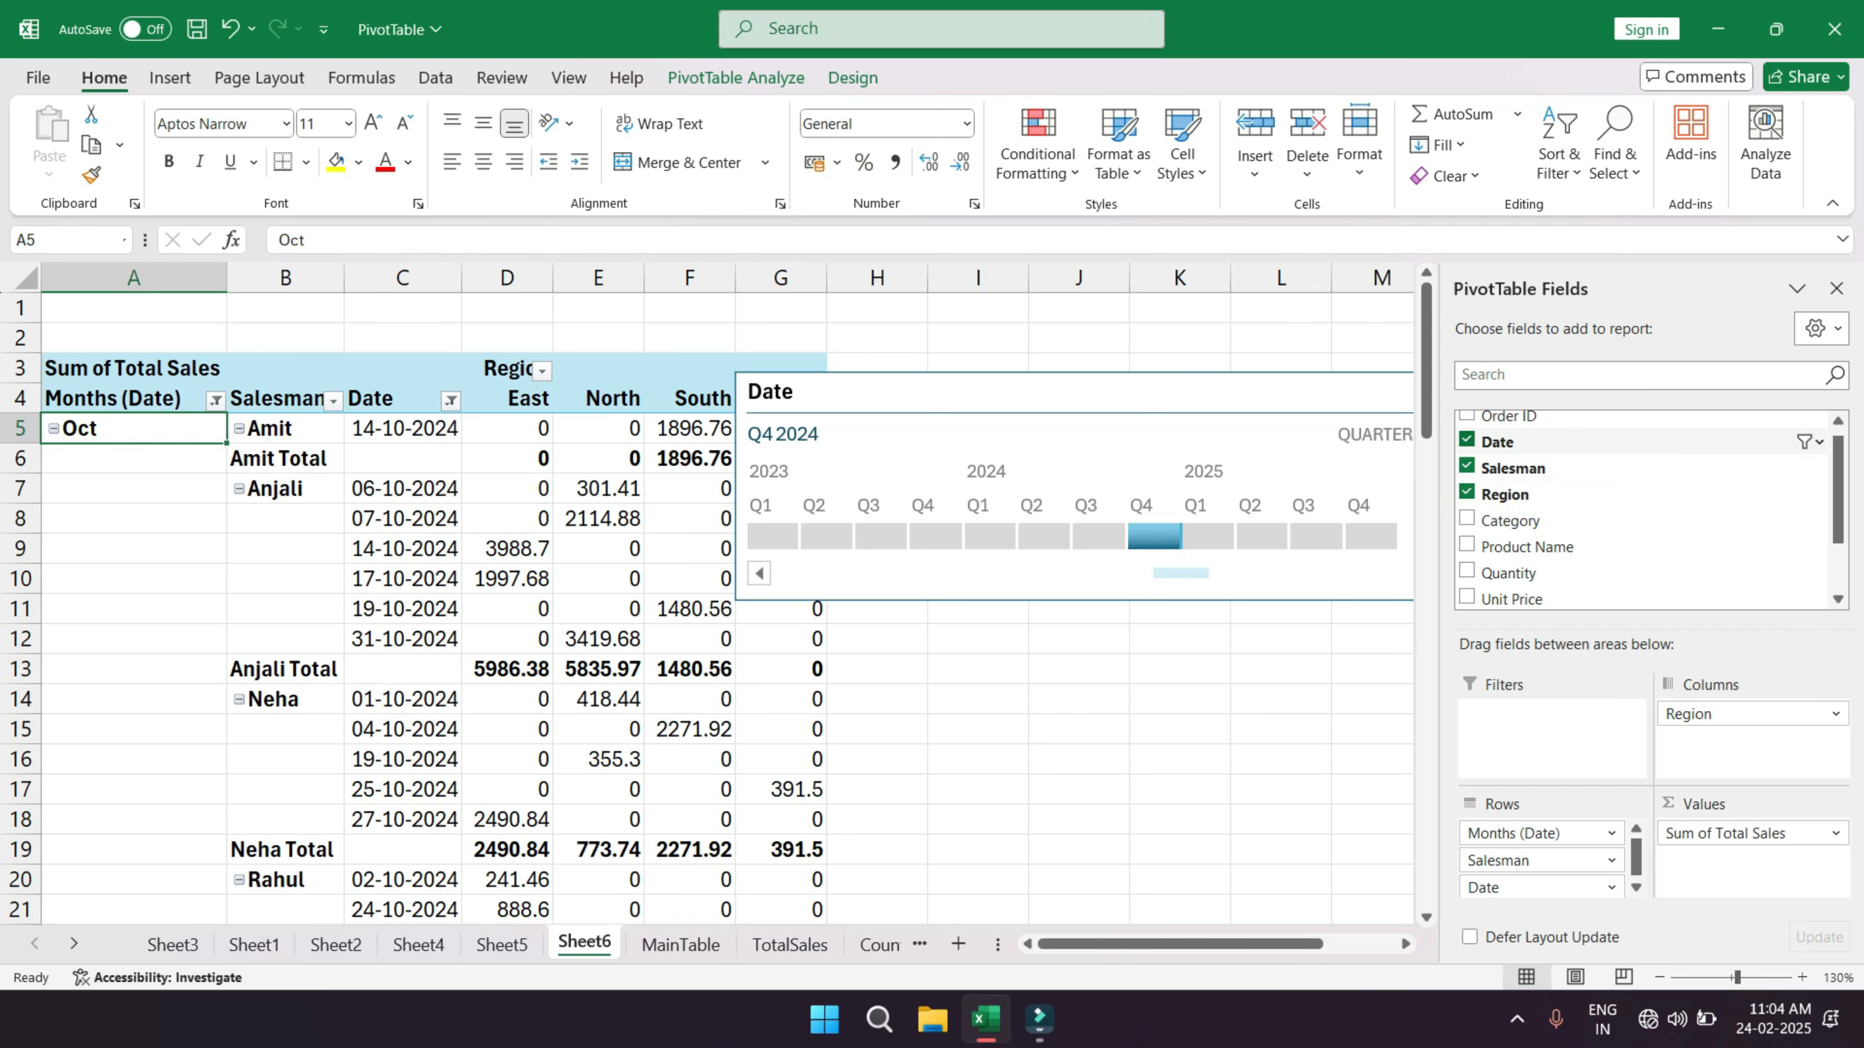
# - Remove the Date field from the PivotTable rows, keeping Months (Date) and Salesman
pyautogui.click(1466, 441)
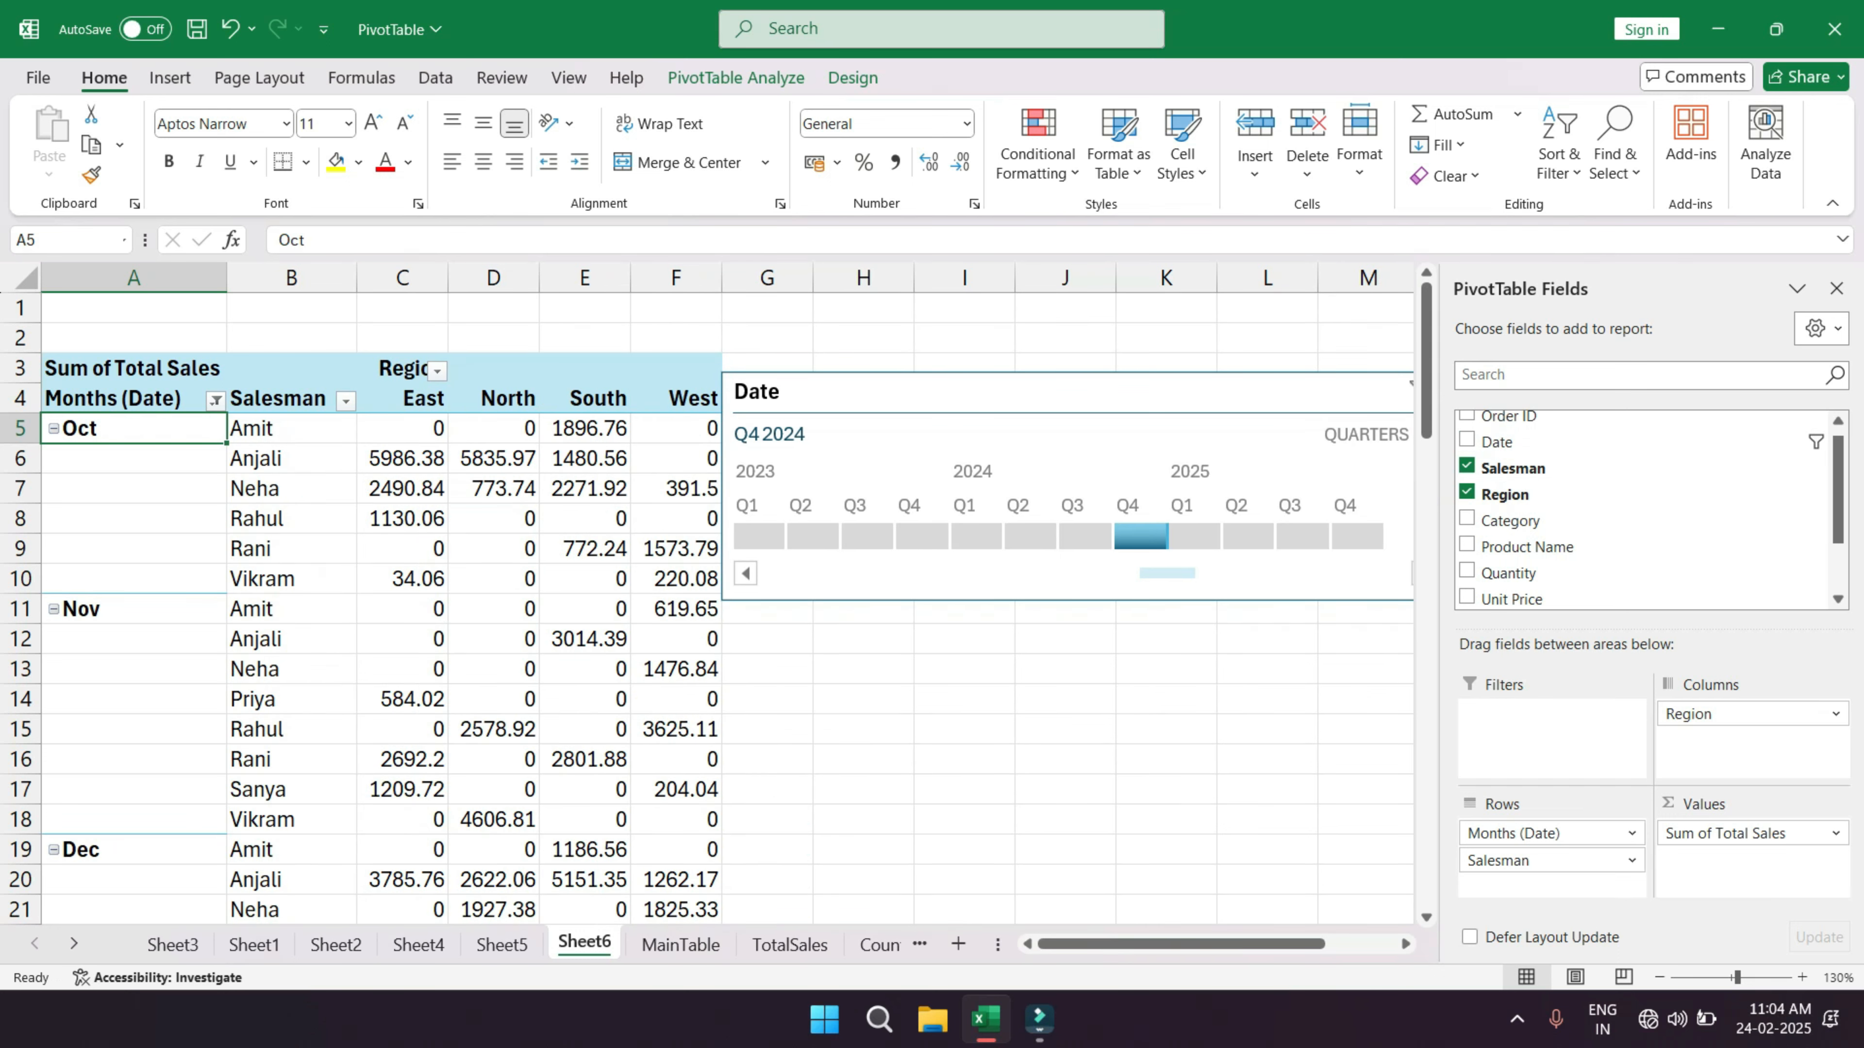
pyautogui.hotkey('ctrl', 'z')
pyautogui.moveTo(402, 398); pyautogui.dragTo(402, 730)
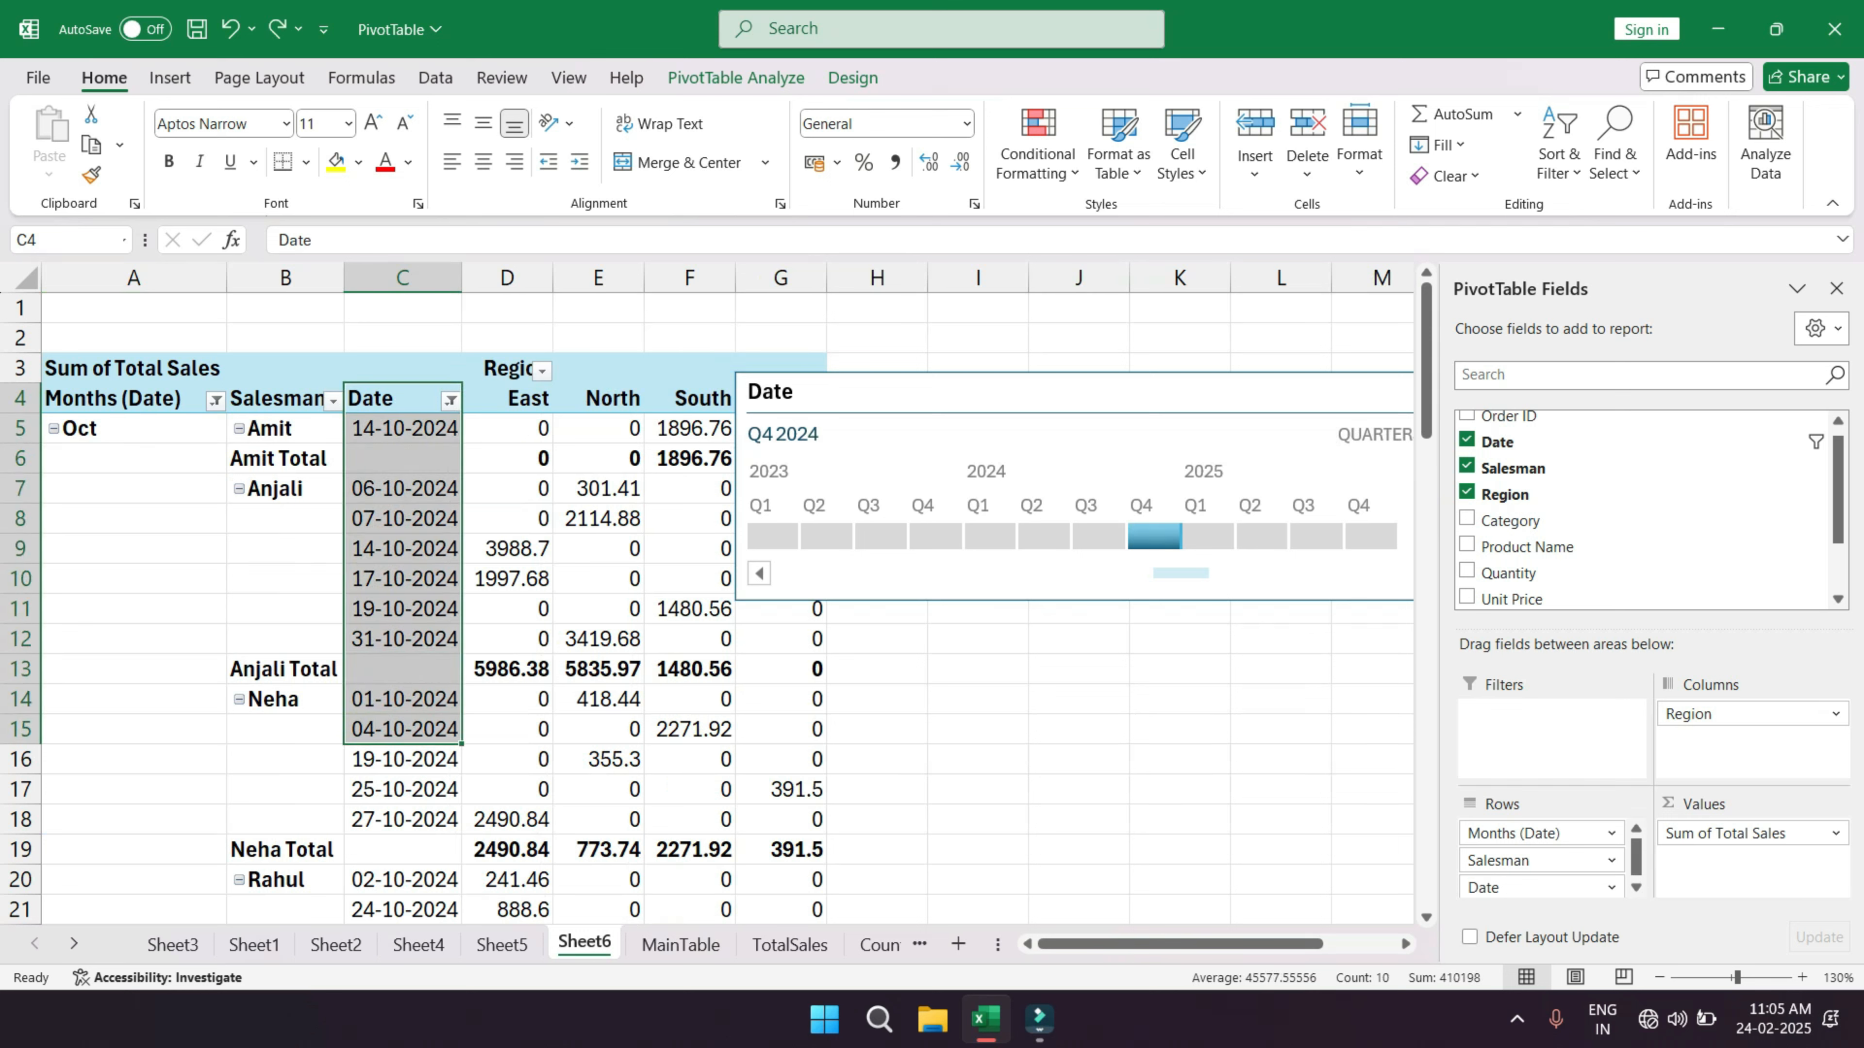
pyautogui.click(1466, 440)
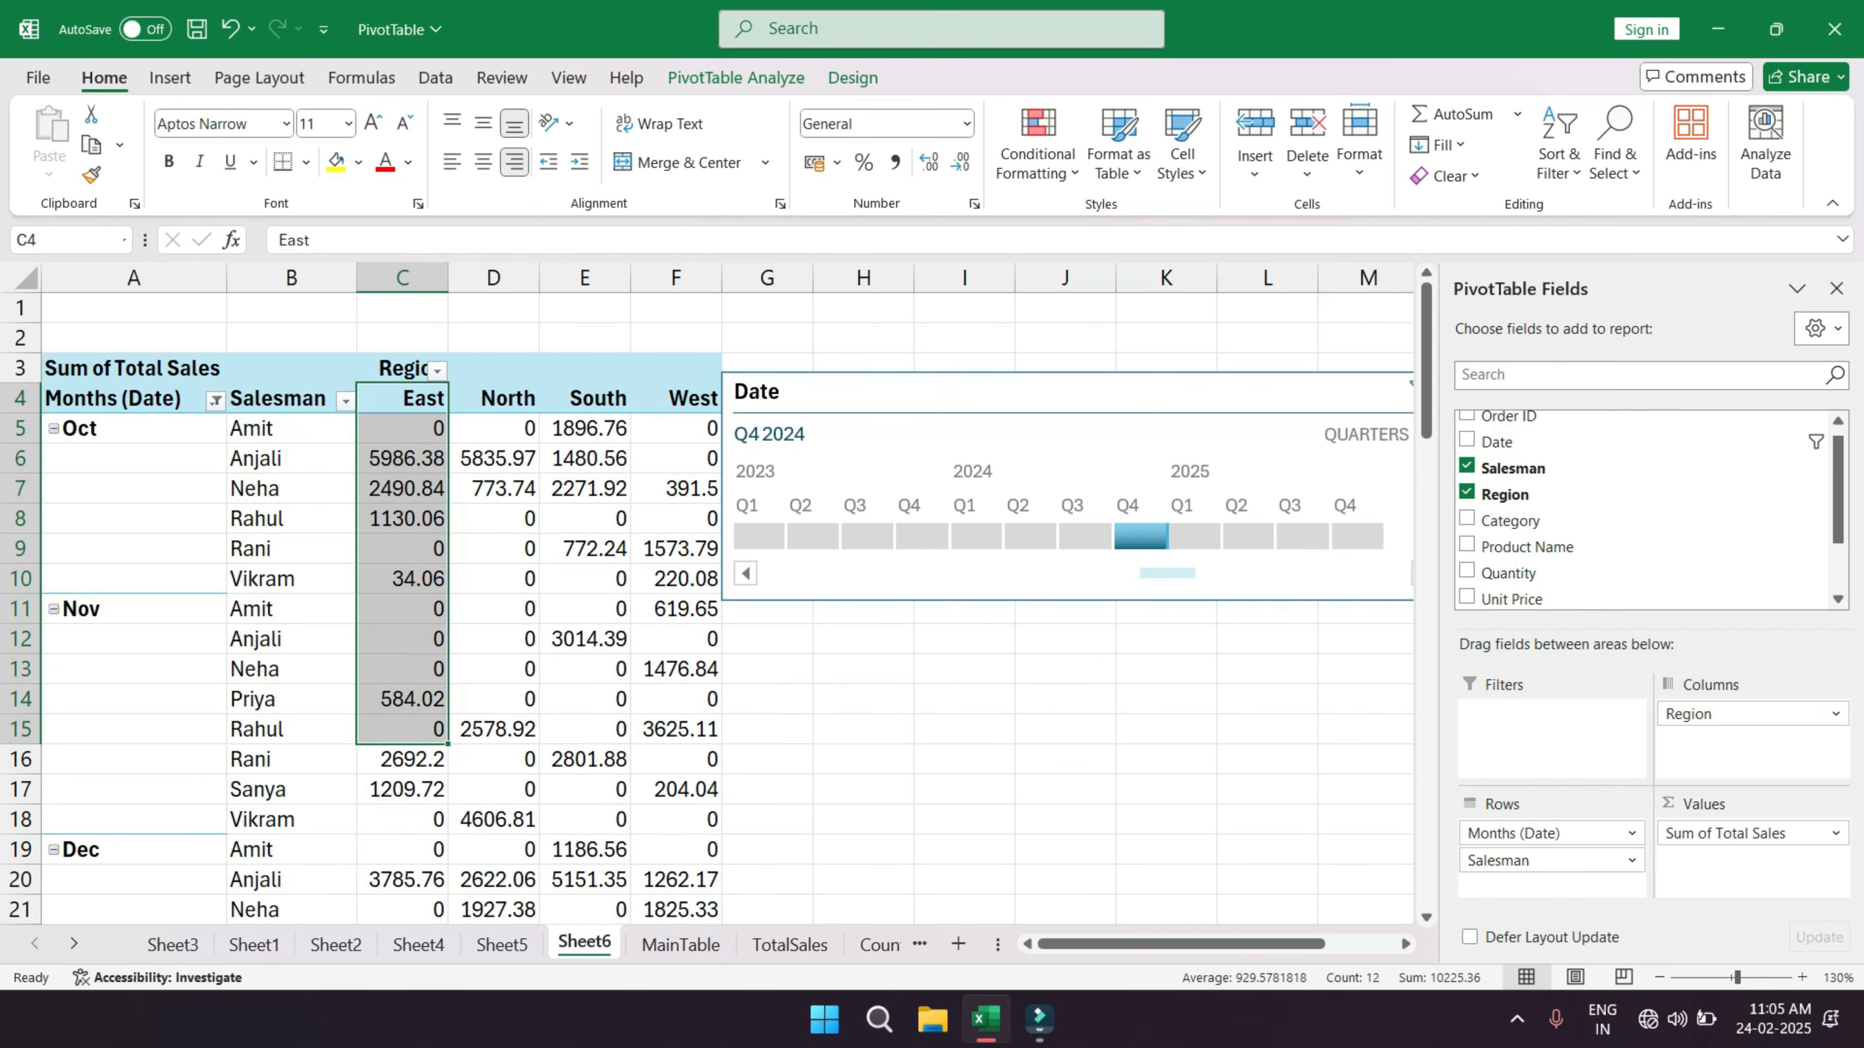
# - Clear the Date timeline's quarter filter and filter it at the Months level to August 2024
pyautogui.click(1174, 392)
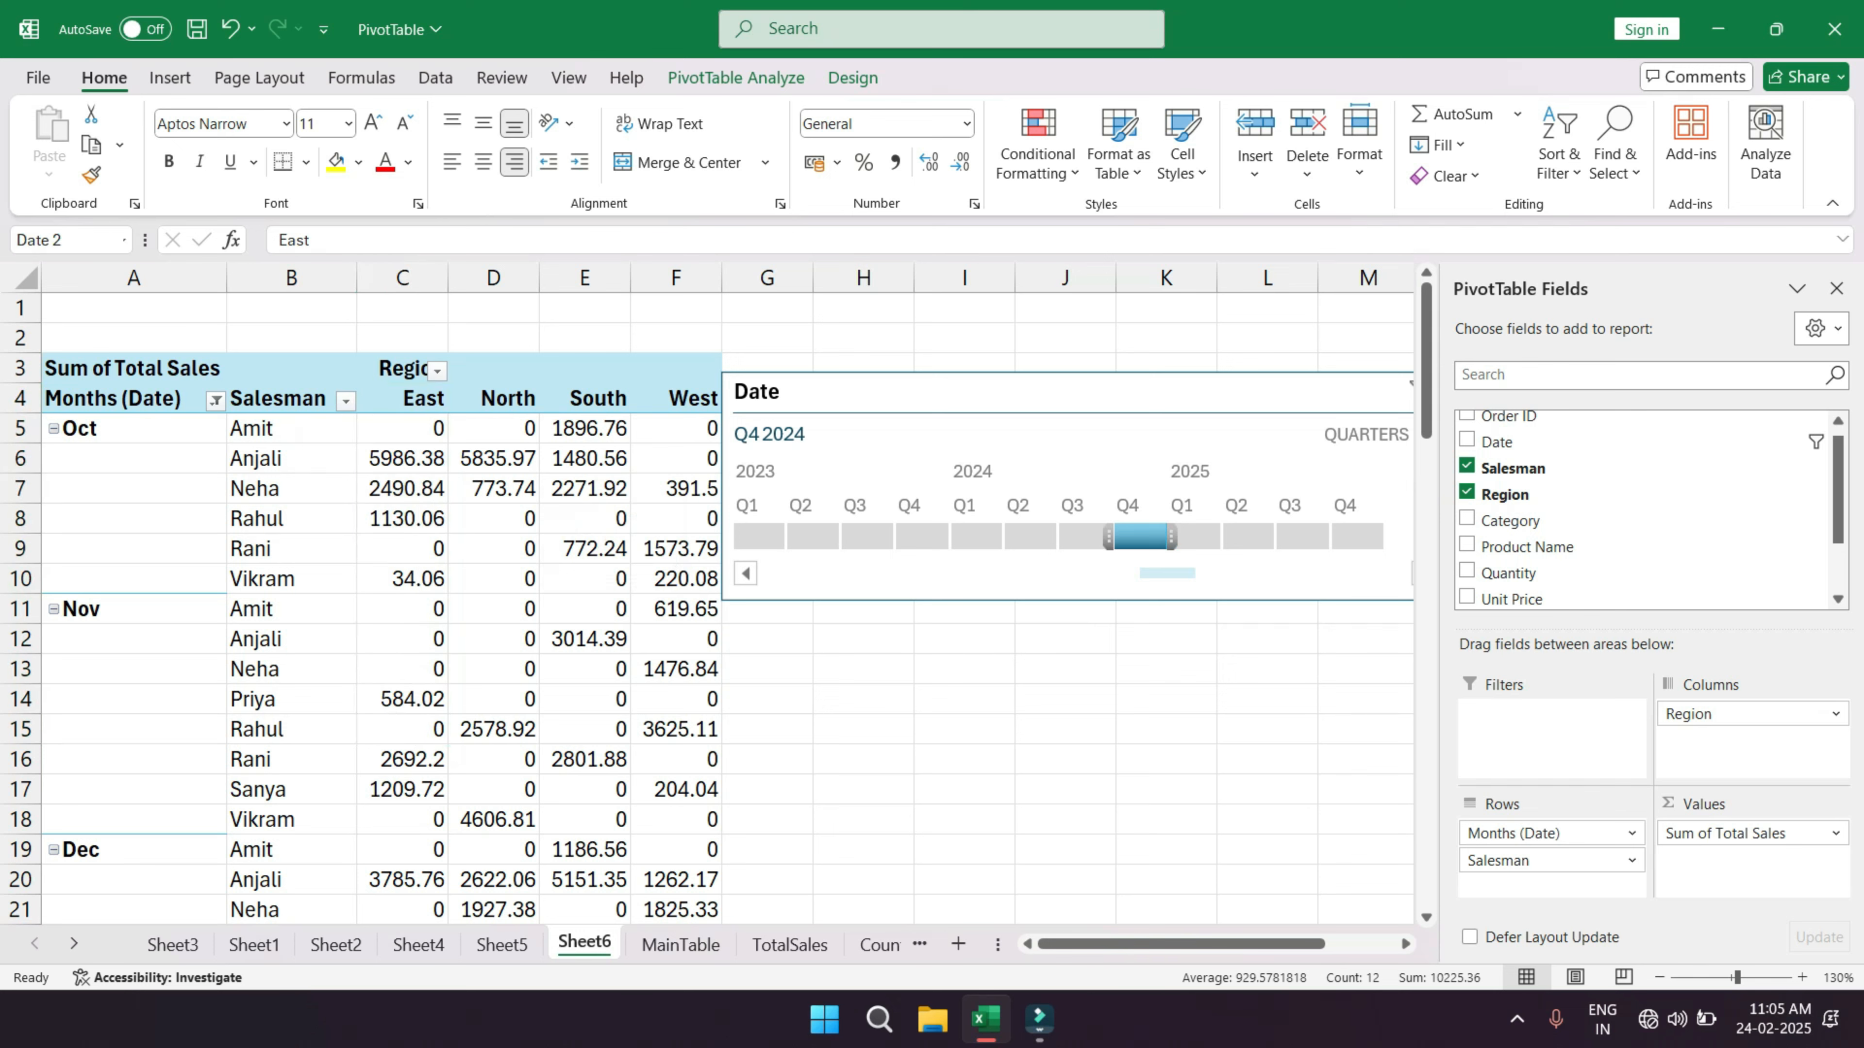
pyautogui.click(1419, 393)
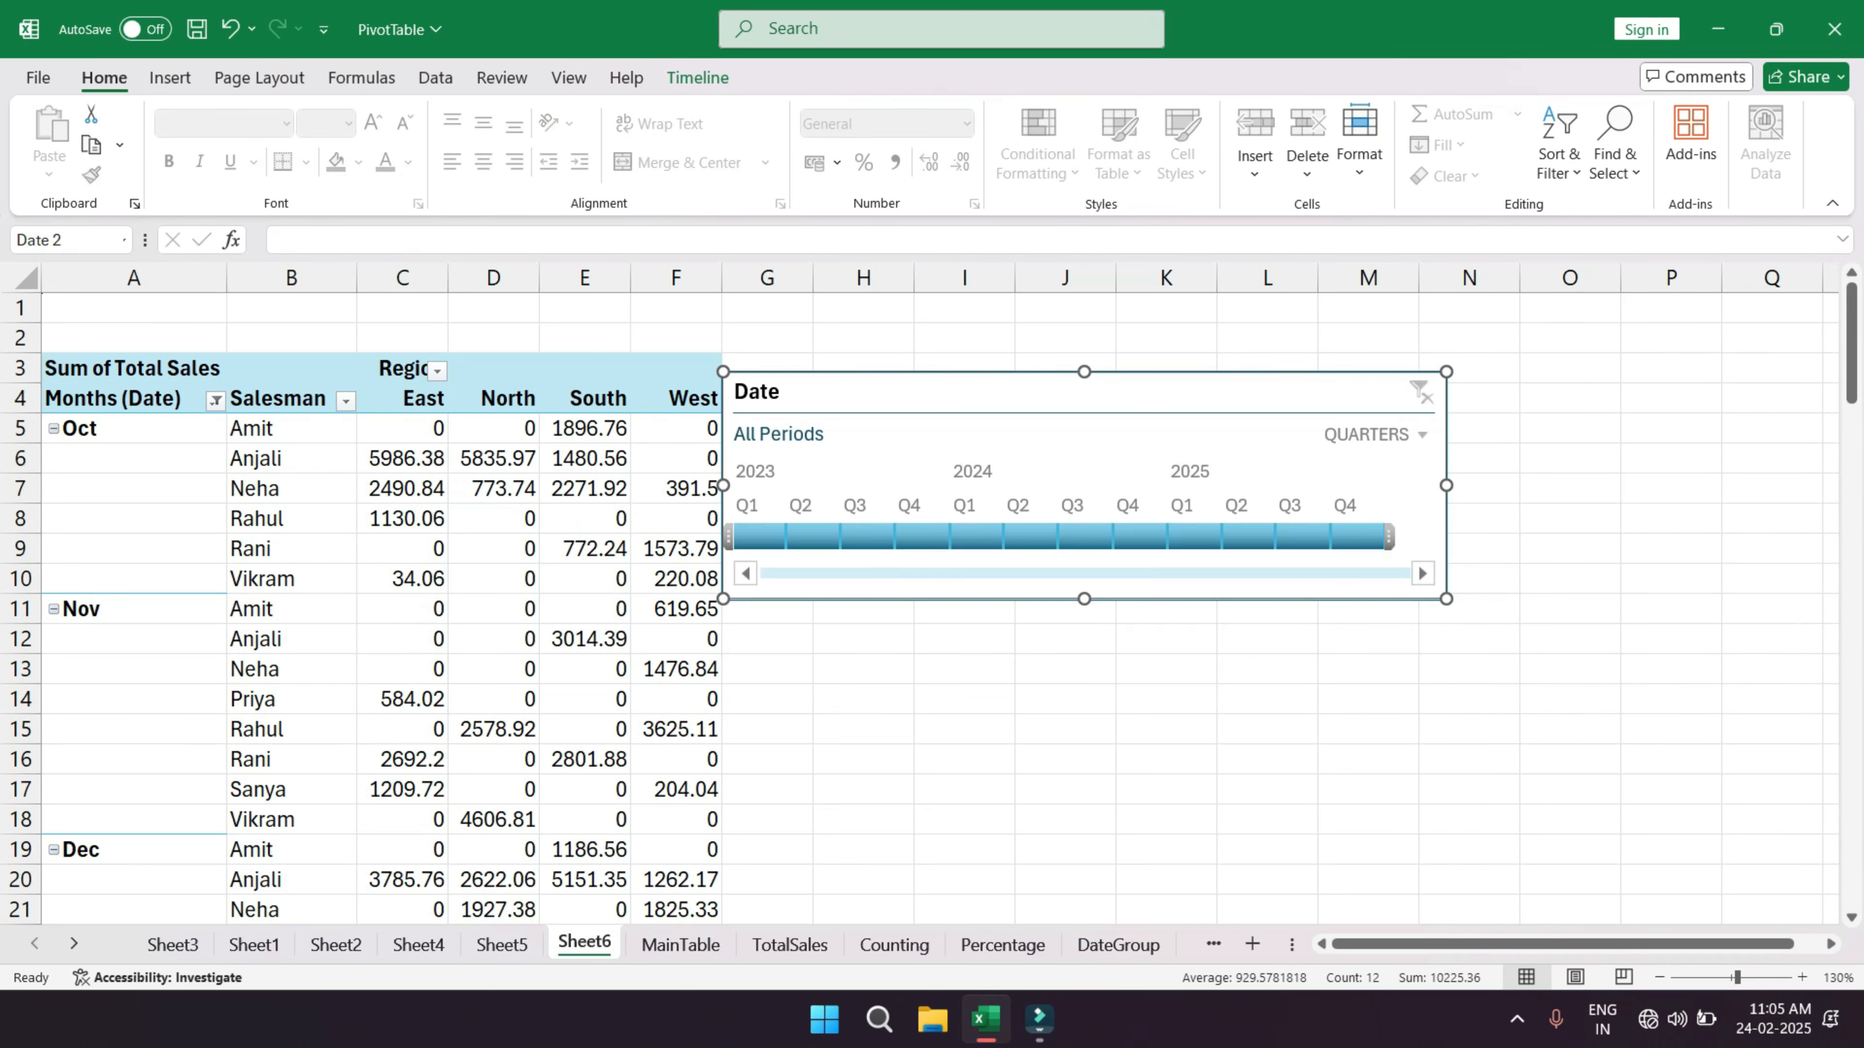
pyautogui.click(1386, 434)
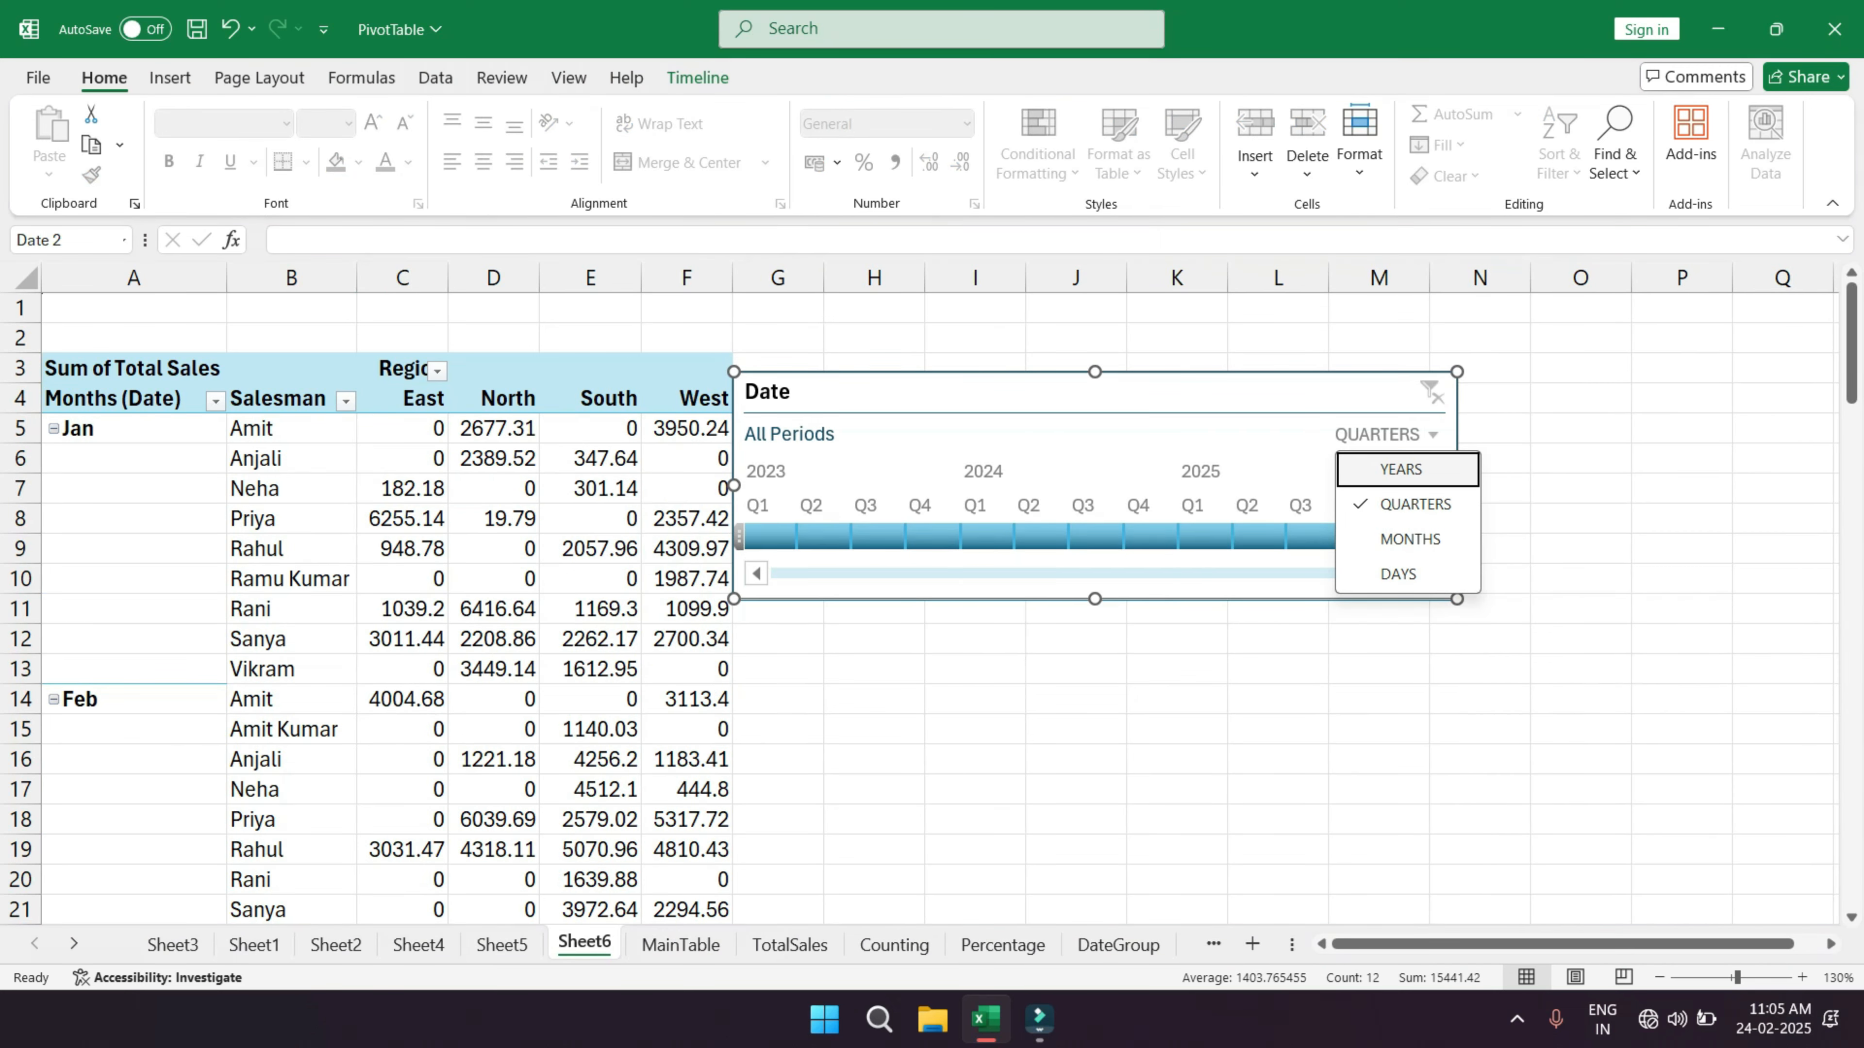
pyautogui.click(1409, 540)
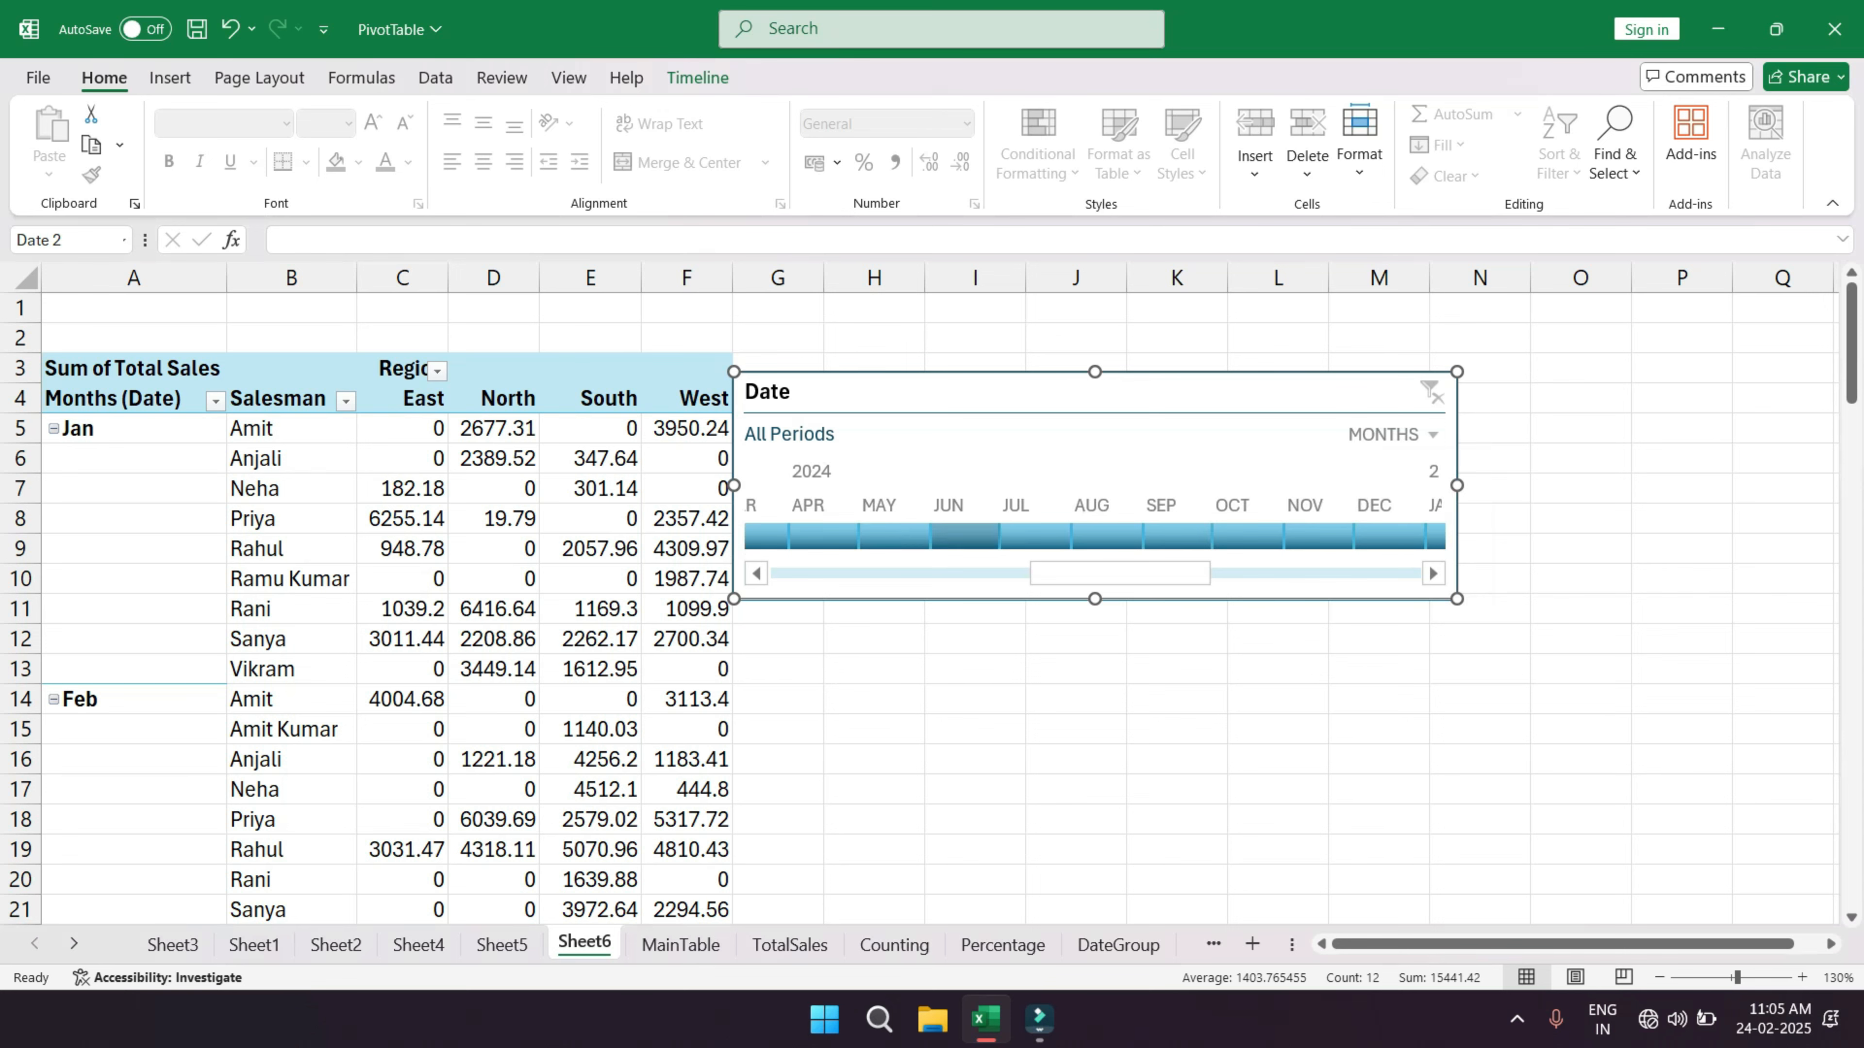
pyautogui.click(1031, 536)
pyautogui.click(1097, 537)
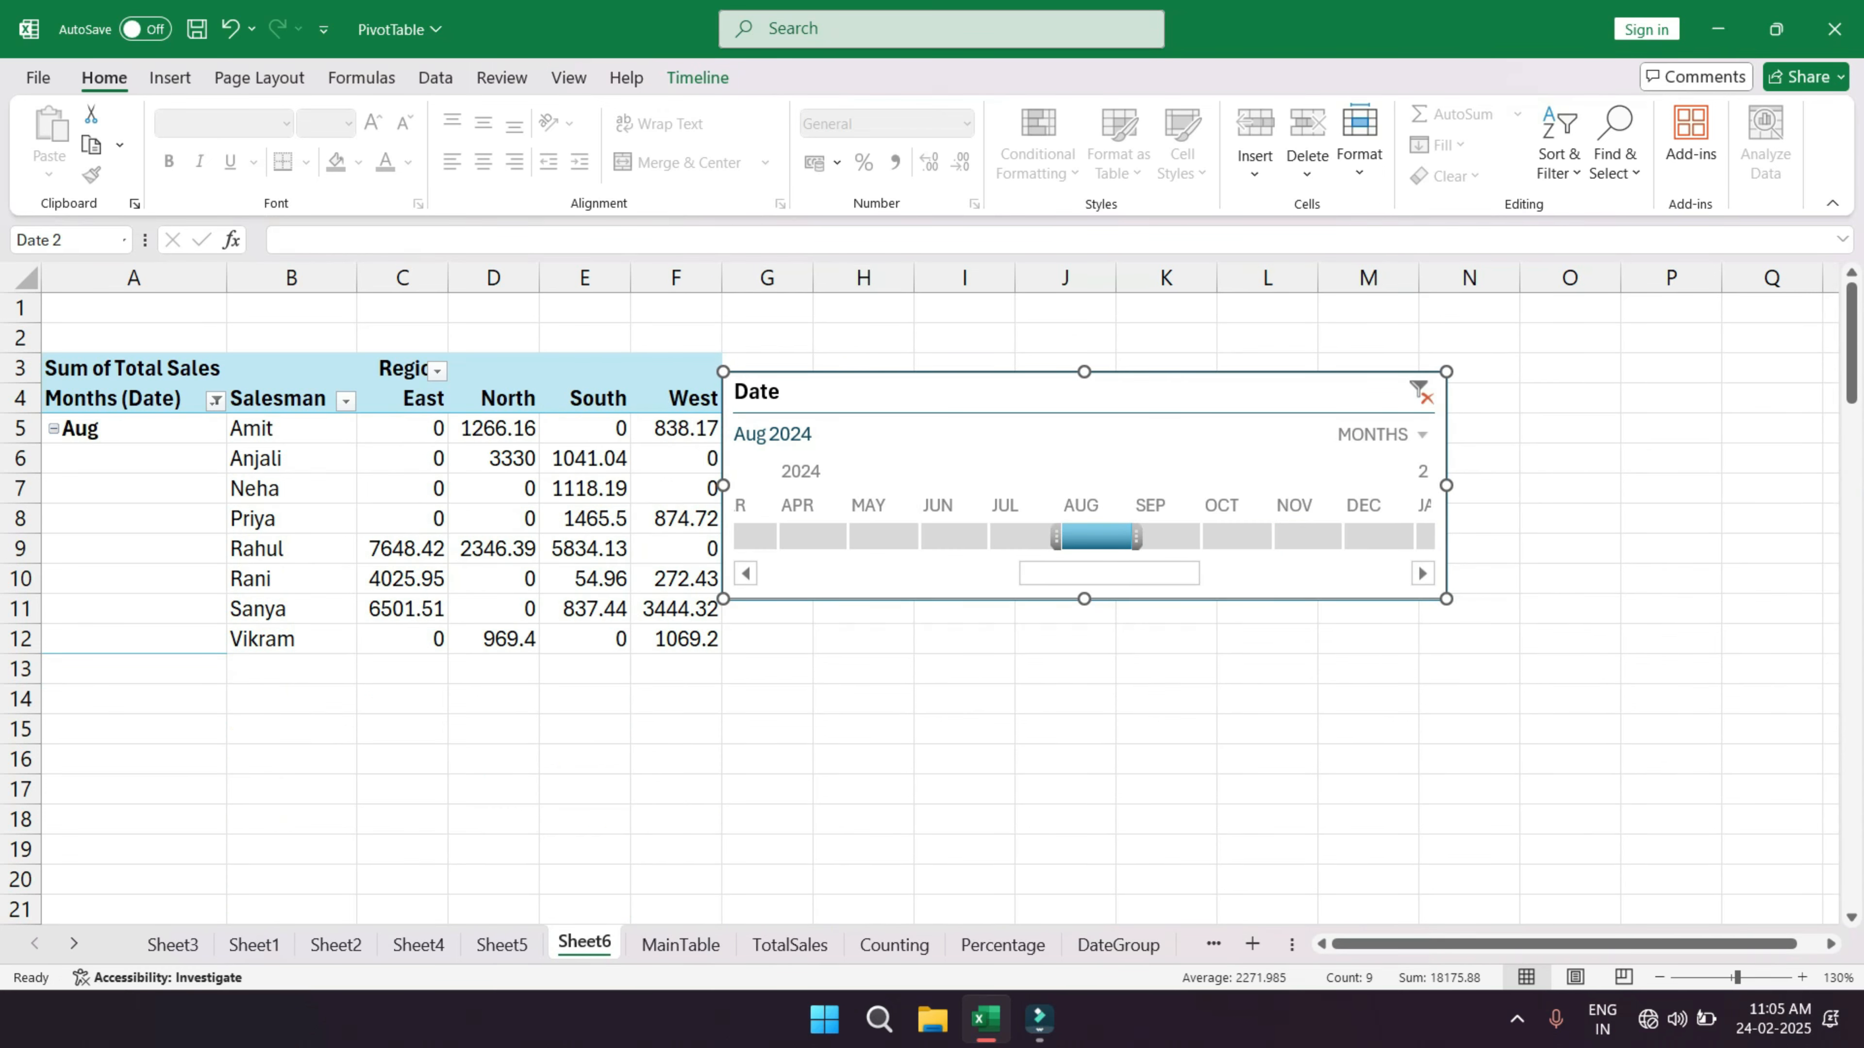
# - Switch the Date timeline's time level to Days and filter it to August 2, 3 and finally 5, 2024
pyautogui.click(1382, 434)
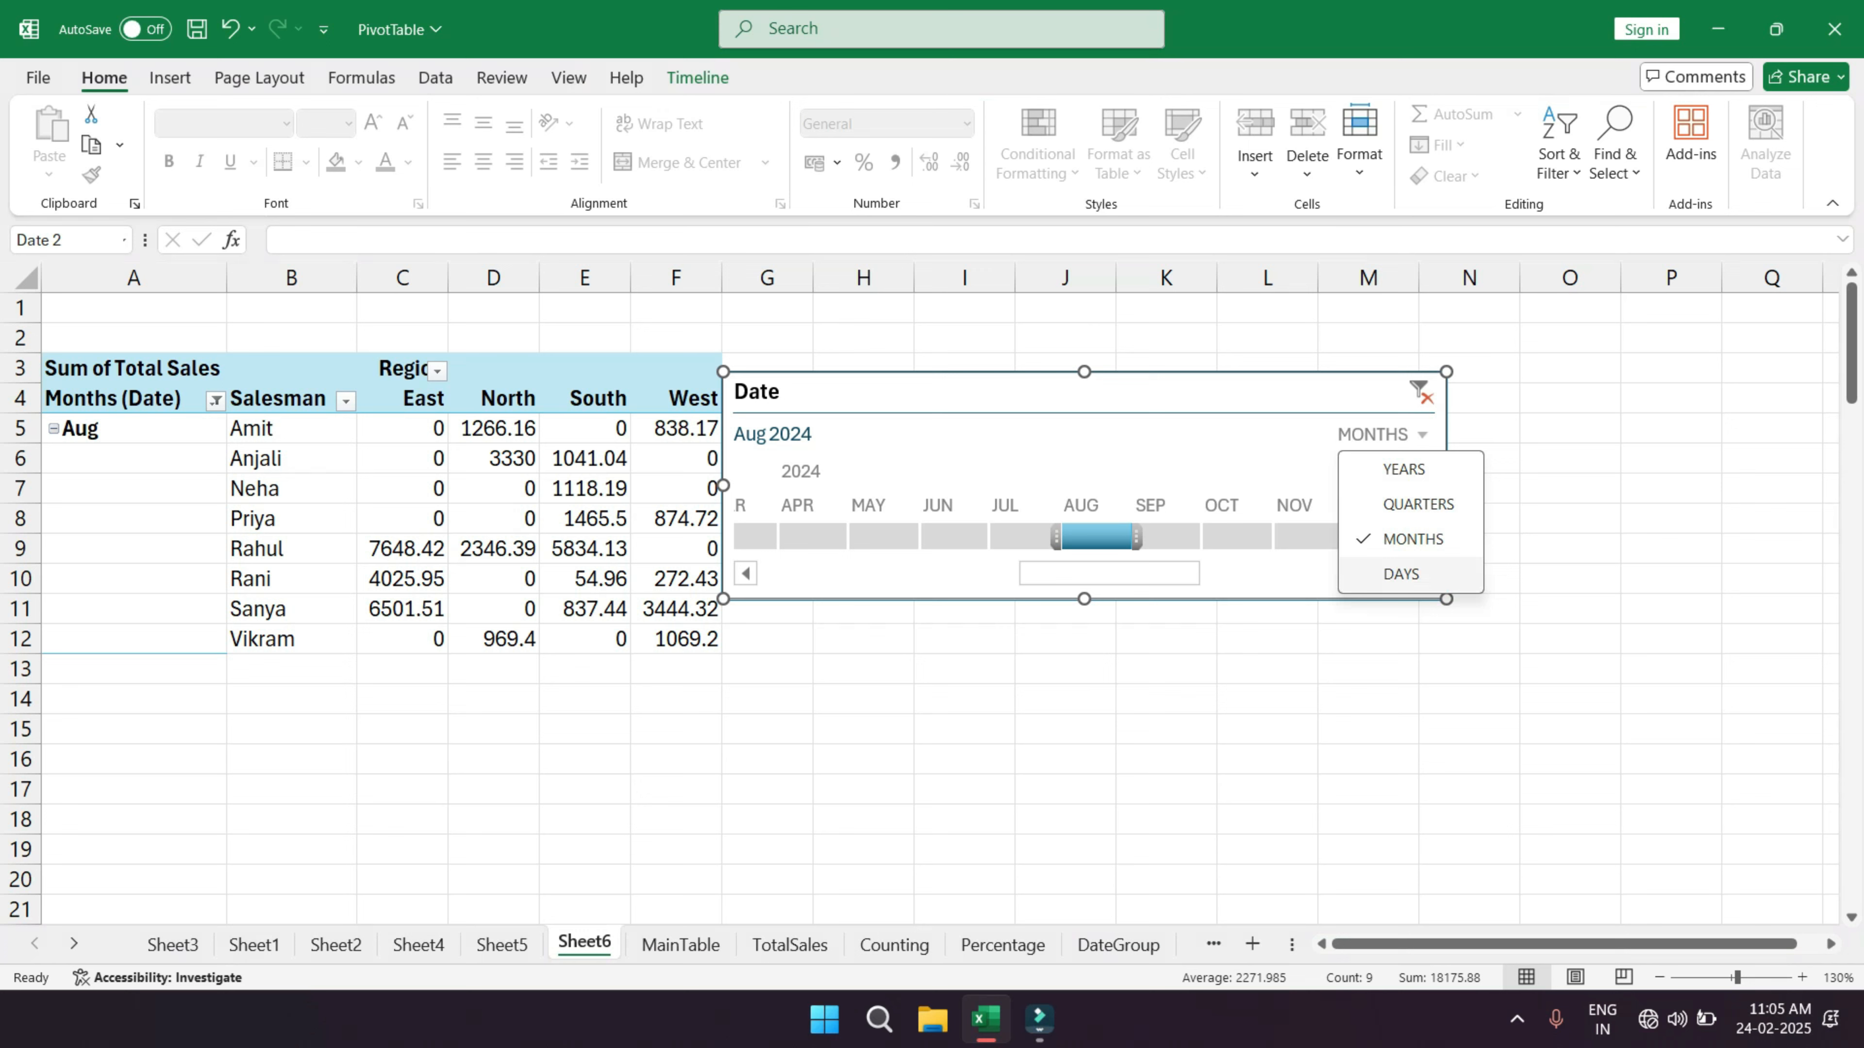
pyautogui.click(1402, 574)
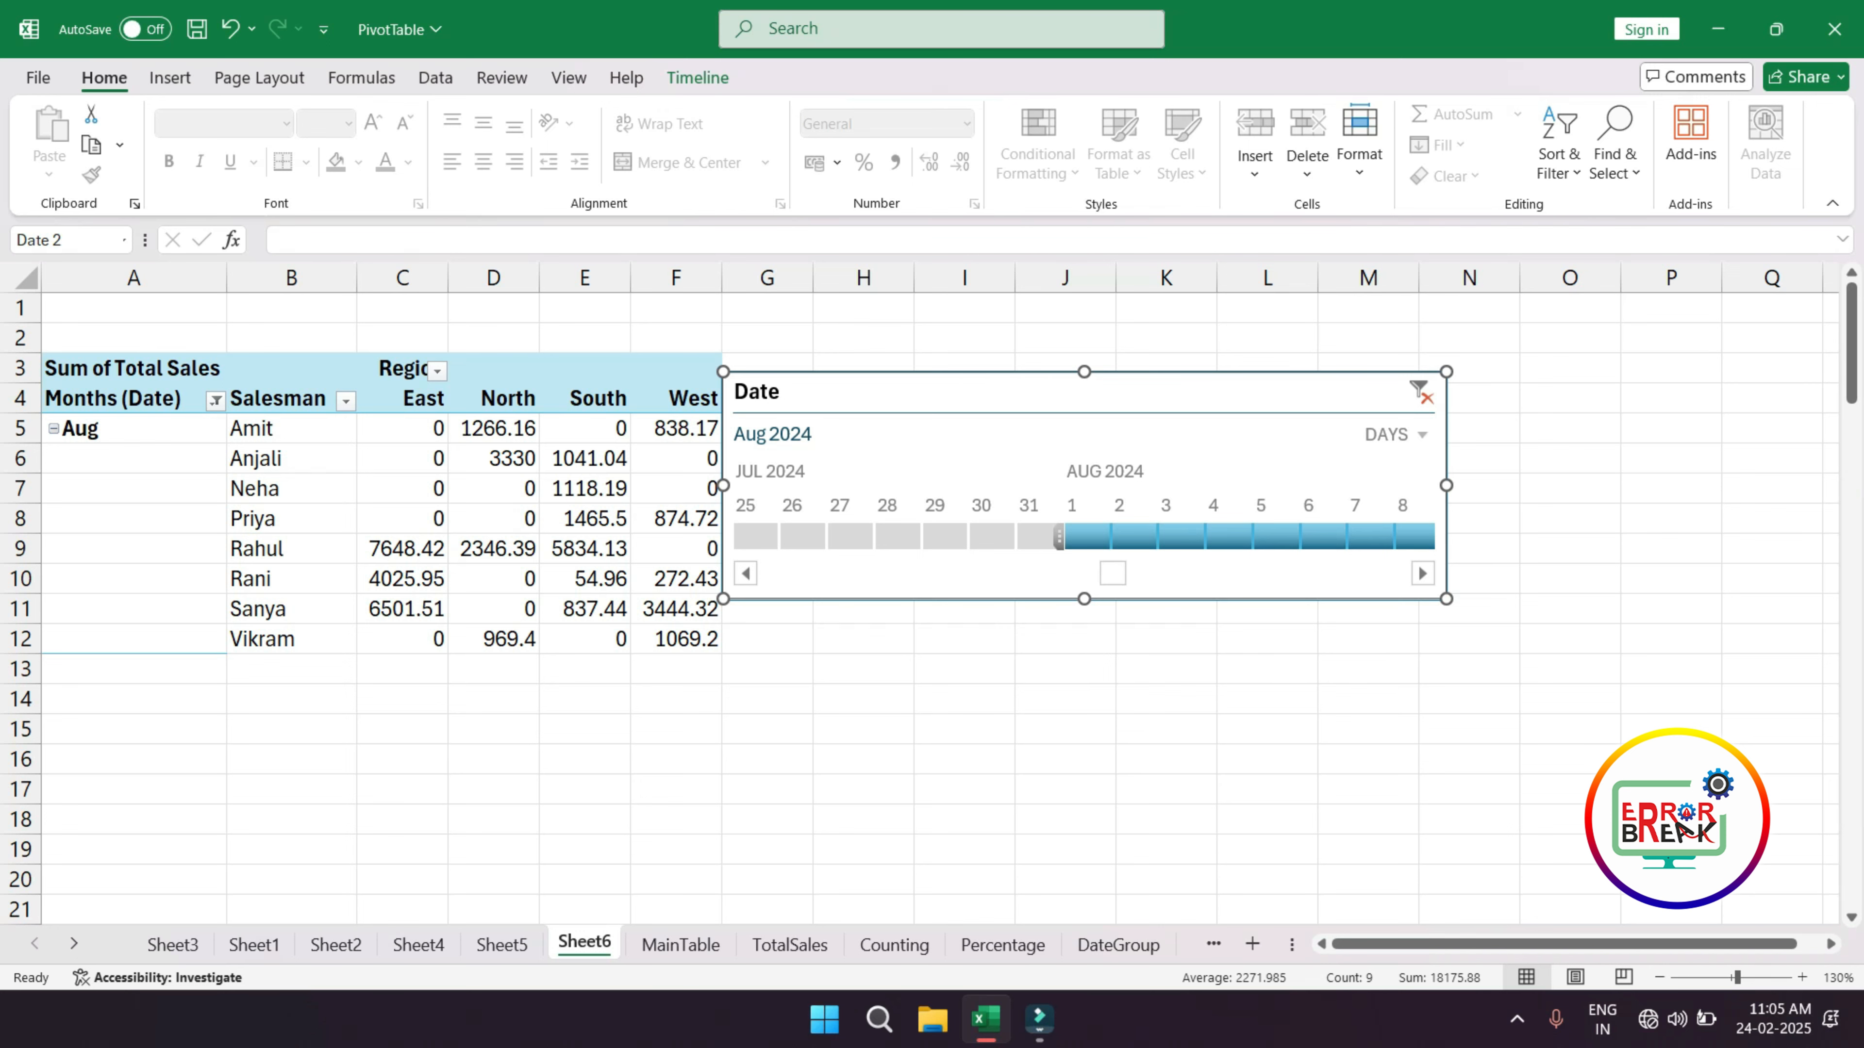
pyautogui.click(1134, 537)
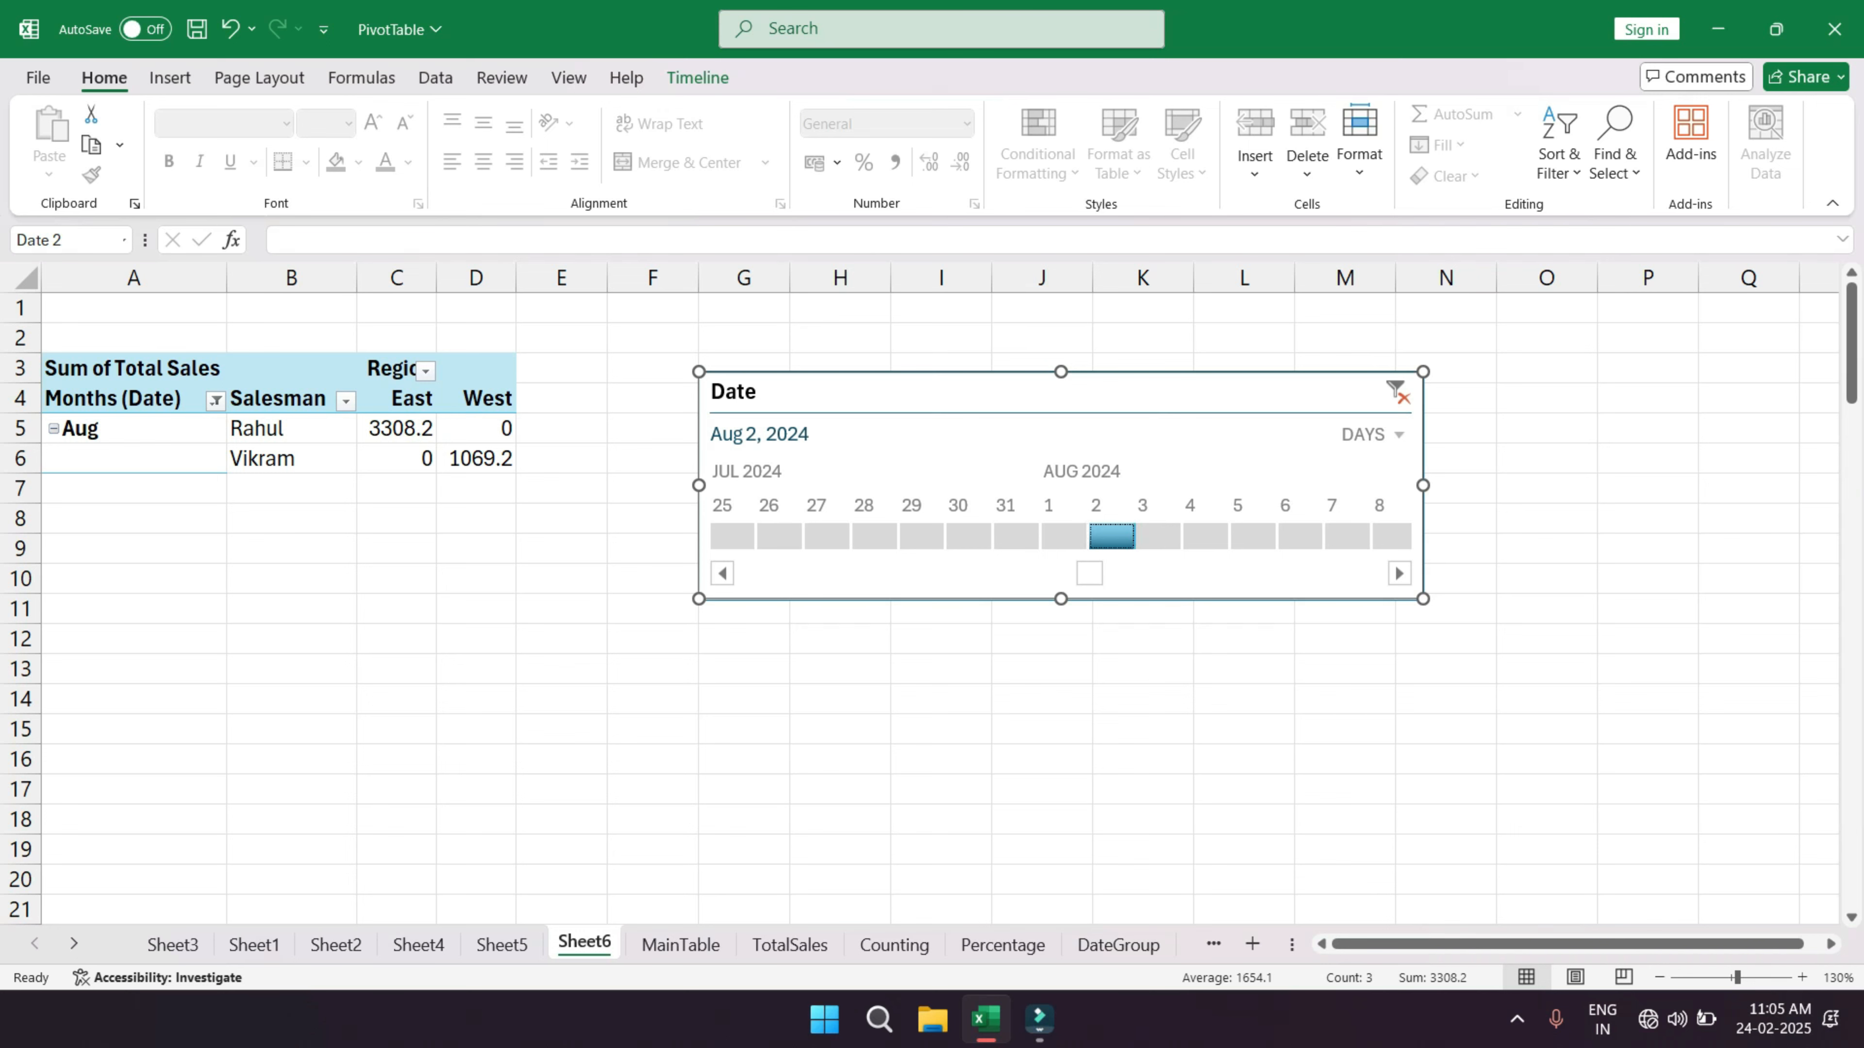
pyautogui.click(1158, 535)
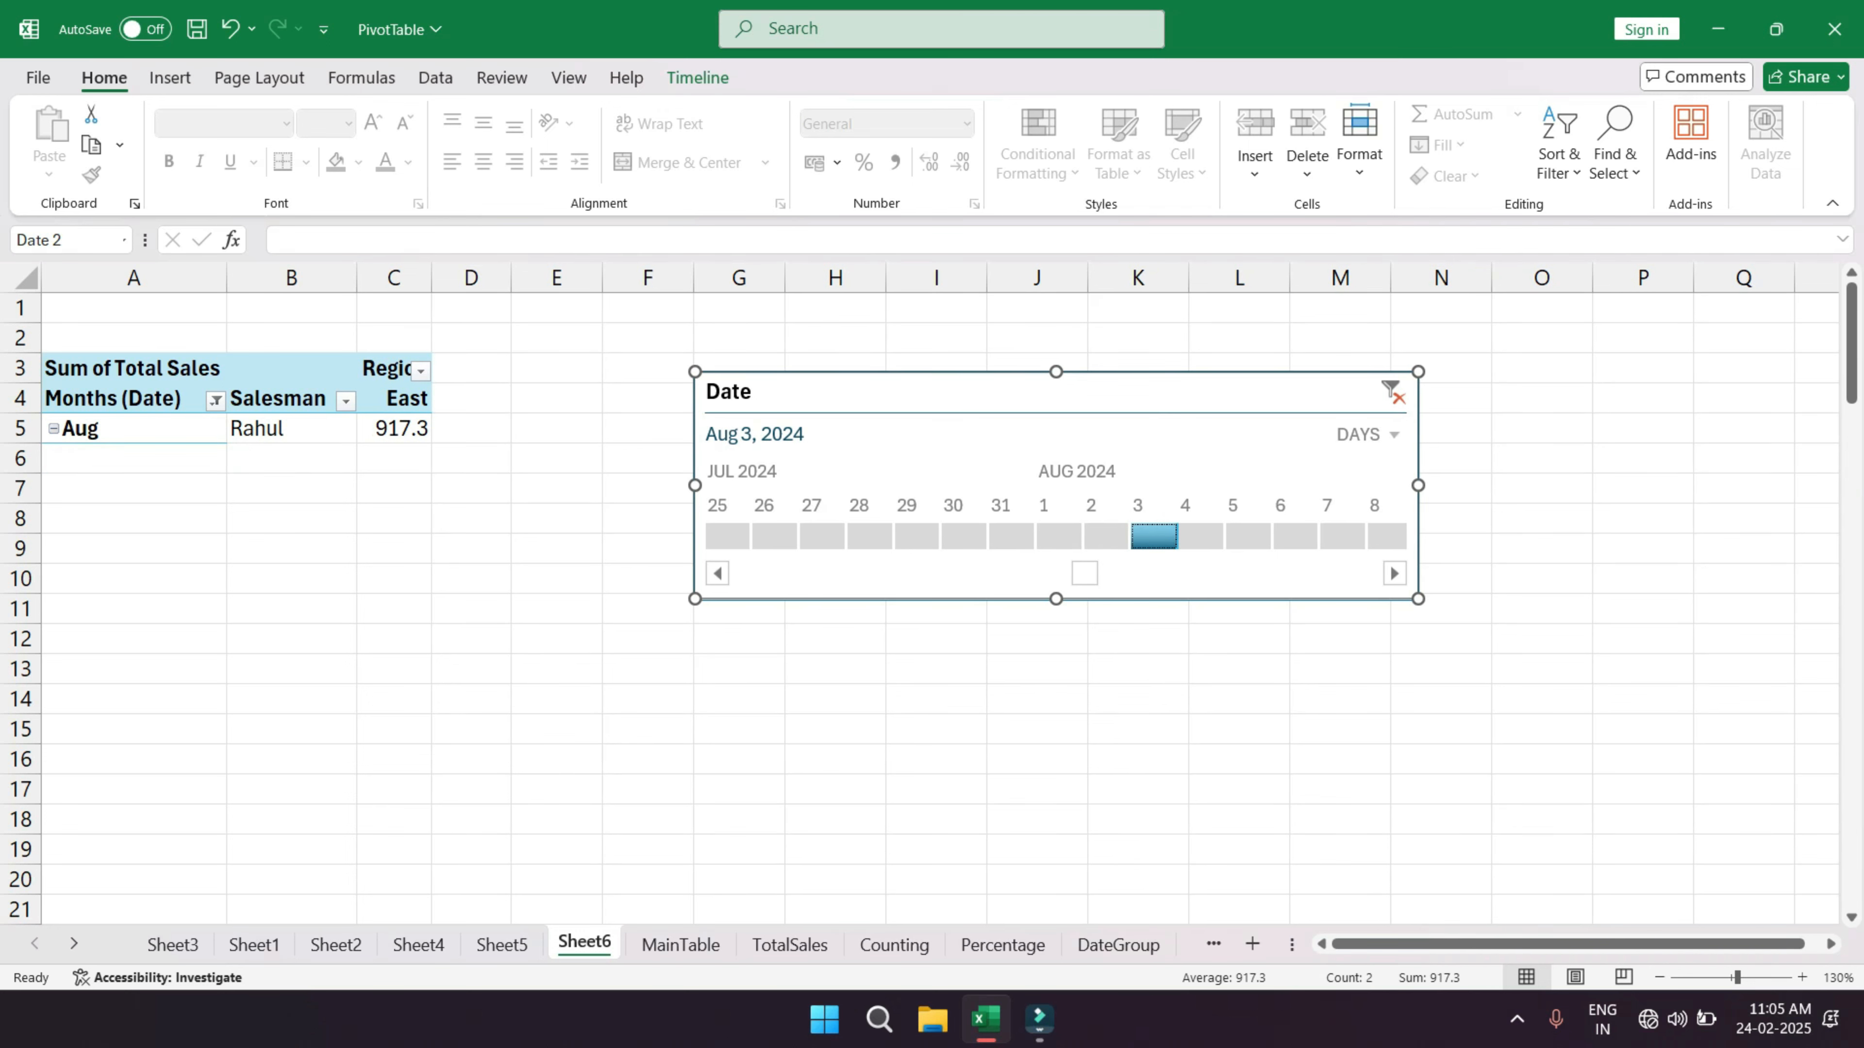
pyautogui.click(1249, 536)
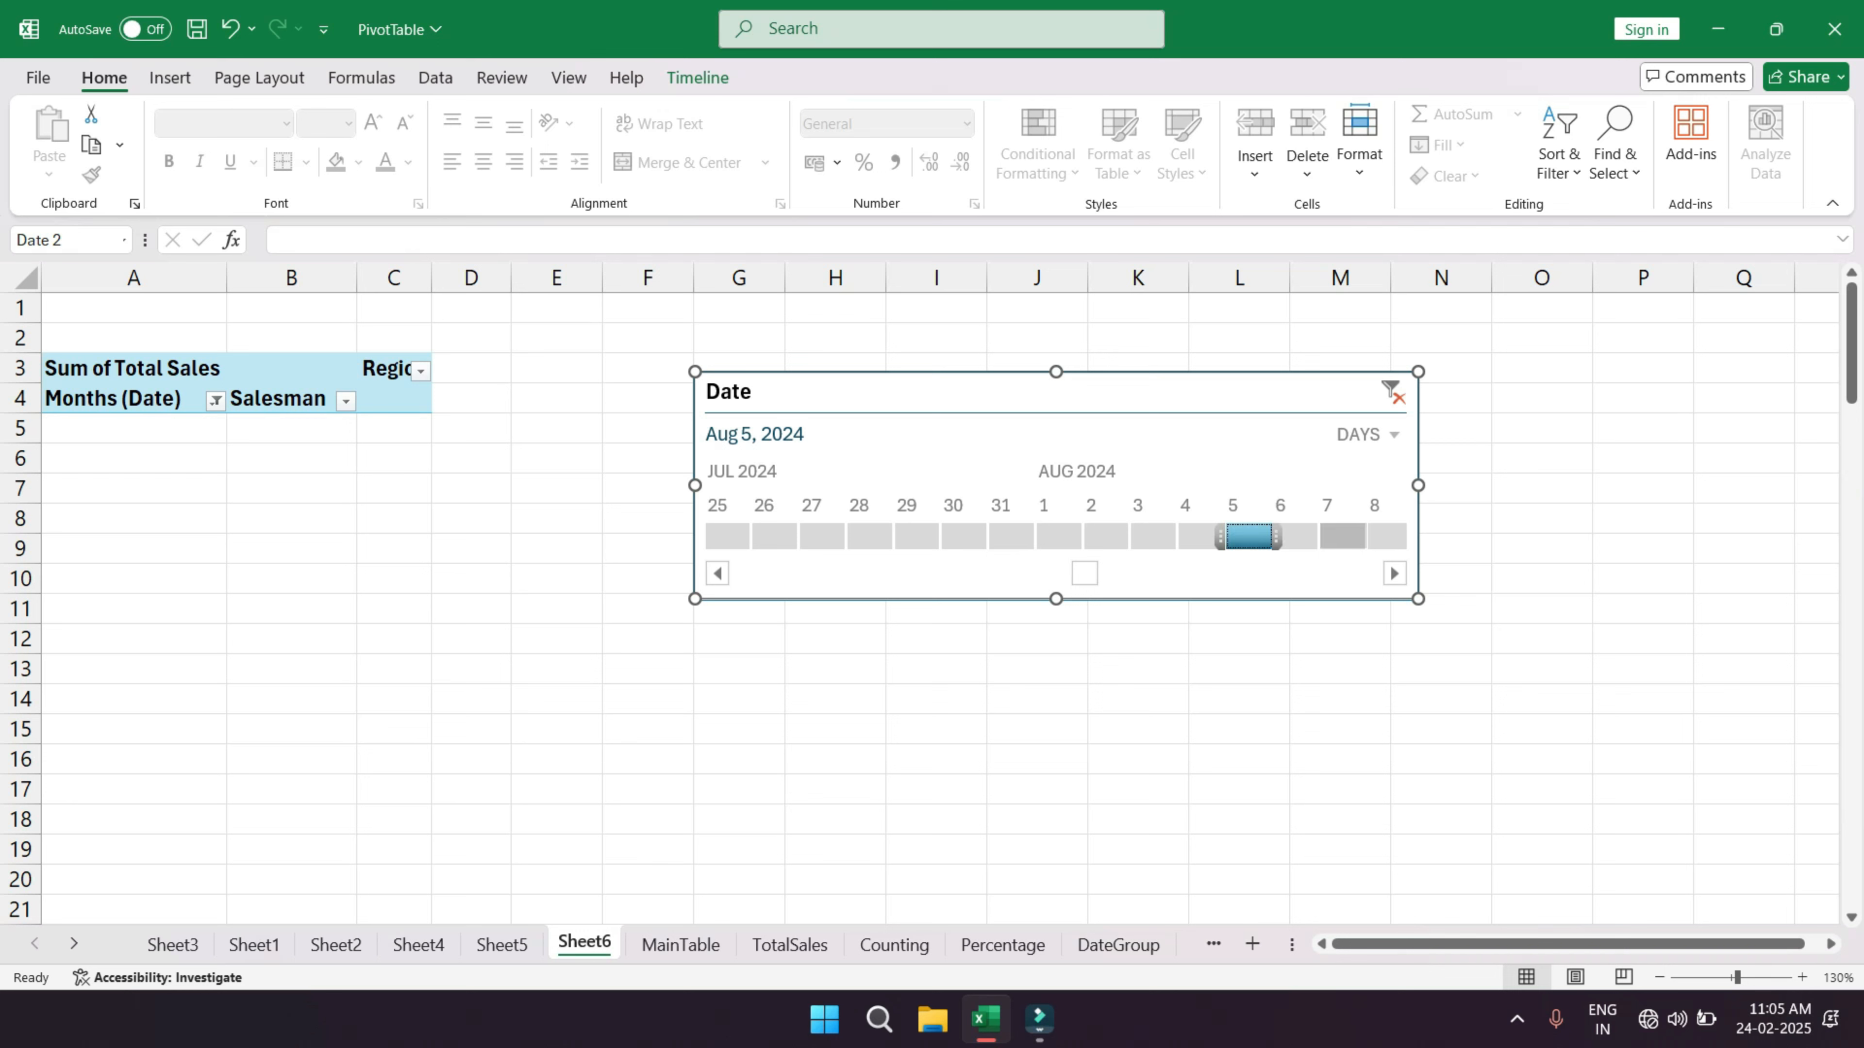
# - Filter the Date timeline by single days August 7, 2, 3, 4 and 5, 2024, and extend the range to July 28 – August 5
pyautogui.click(1342, 536)
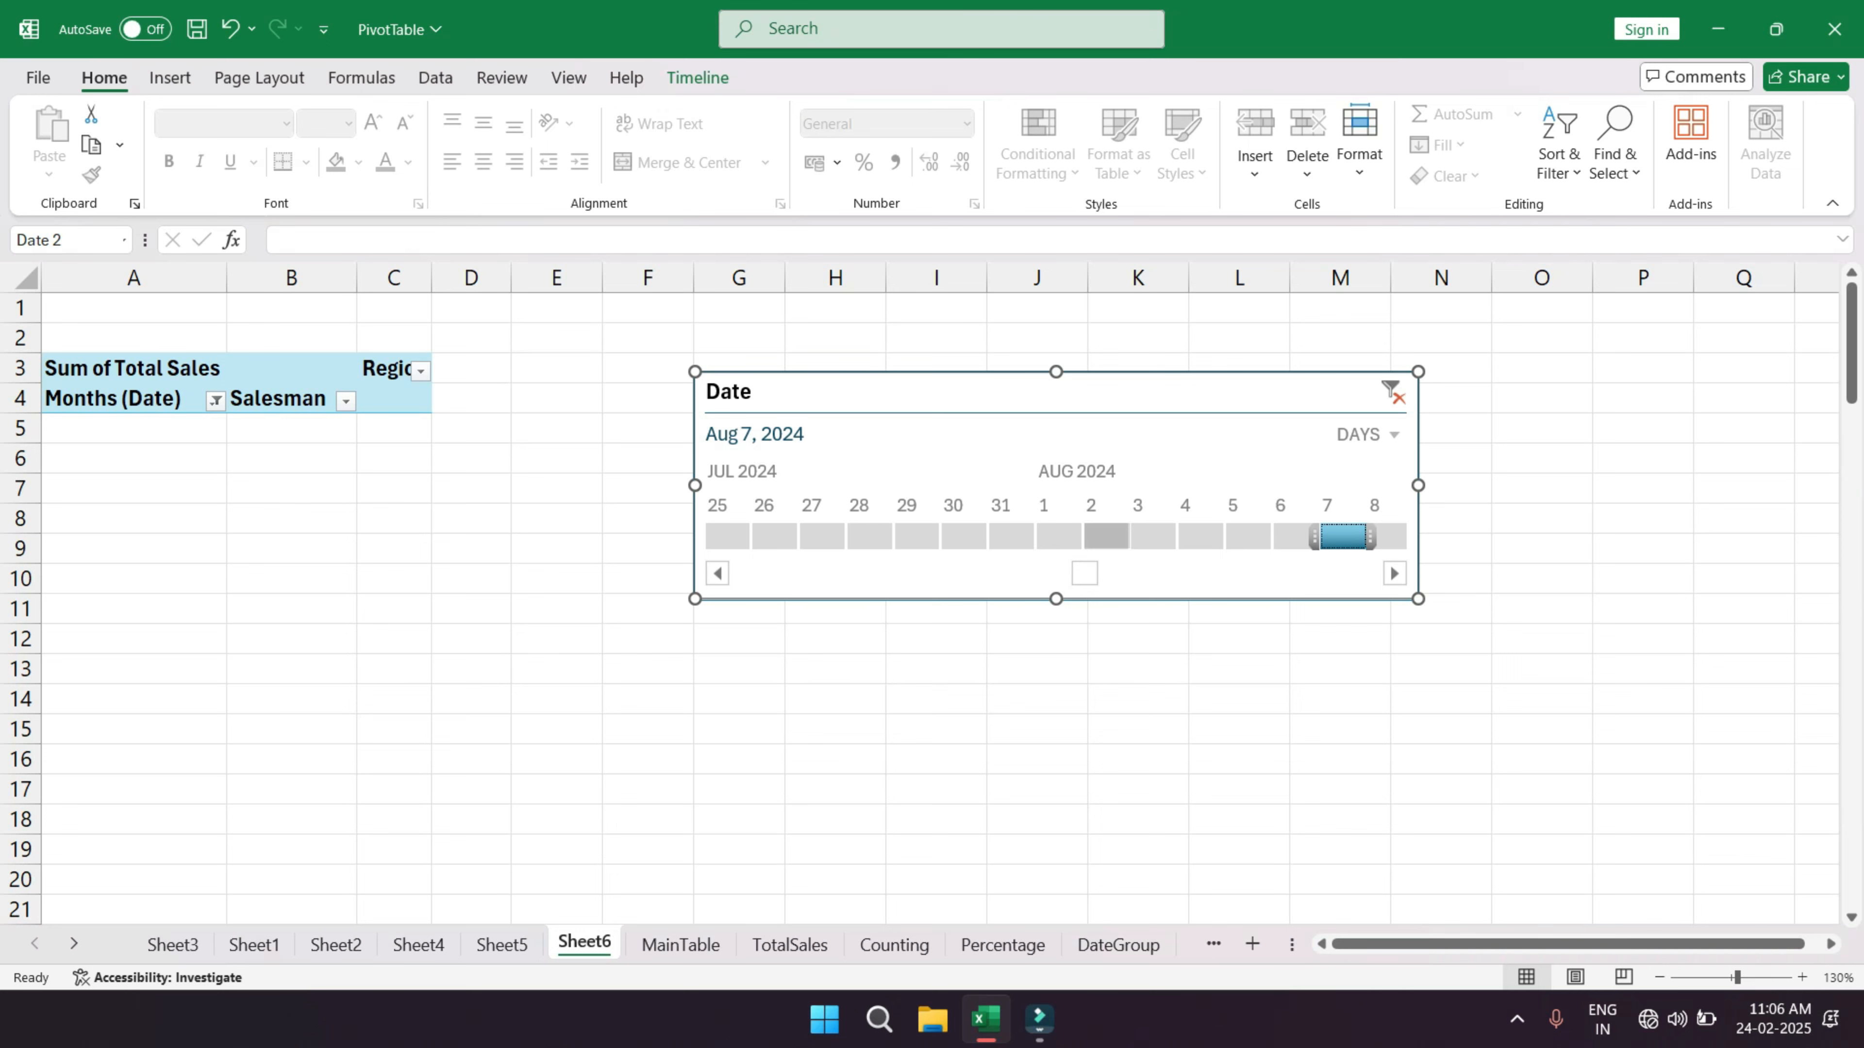
pyautogui.click(1106, 536)
pyautogui.click(1154, 537)
pyautogui.click(1203, 536)
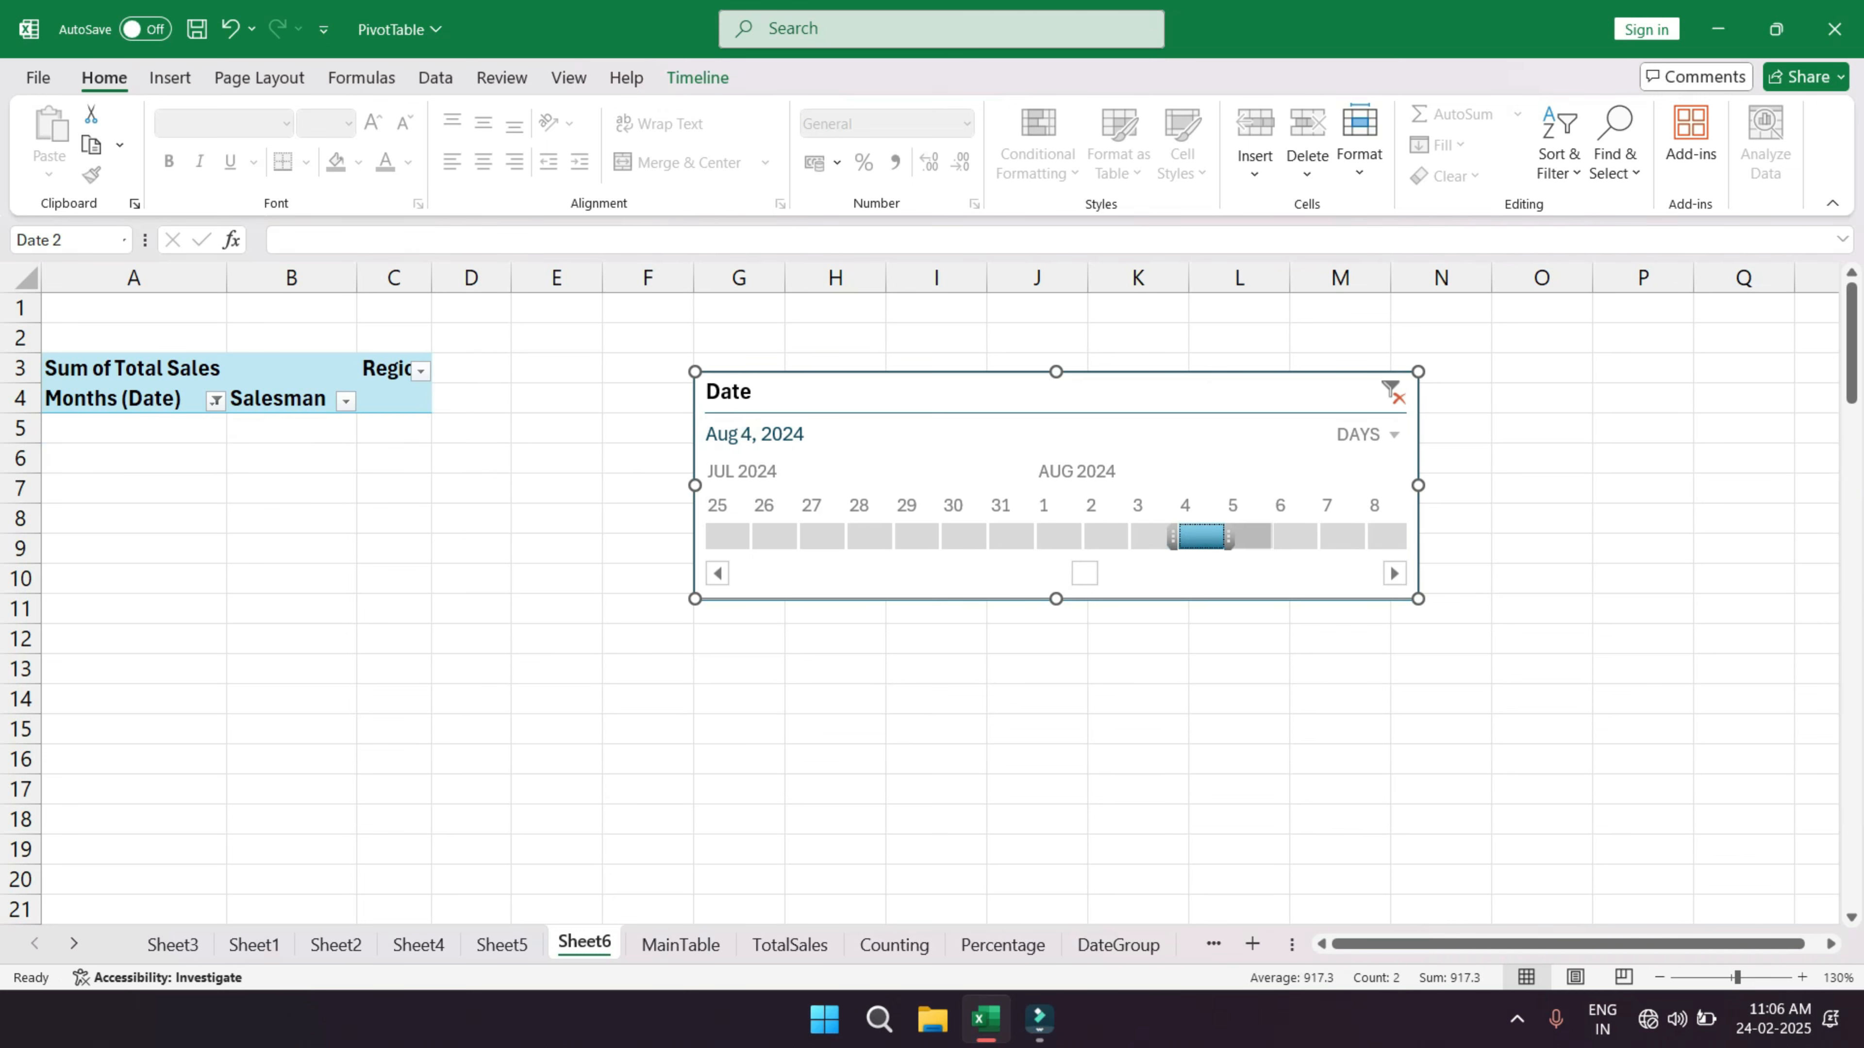
pyautogui.click(1249, 537)
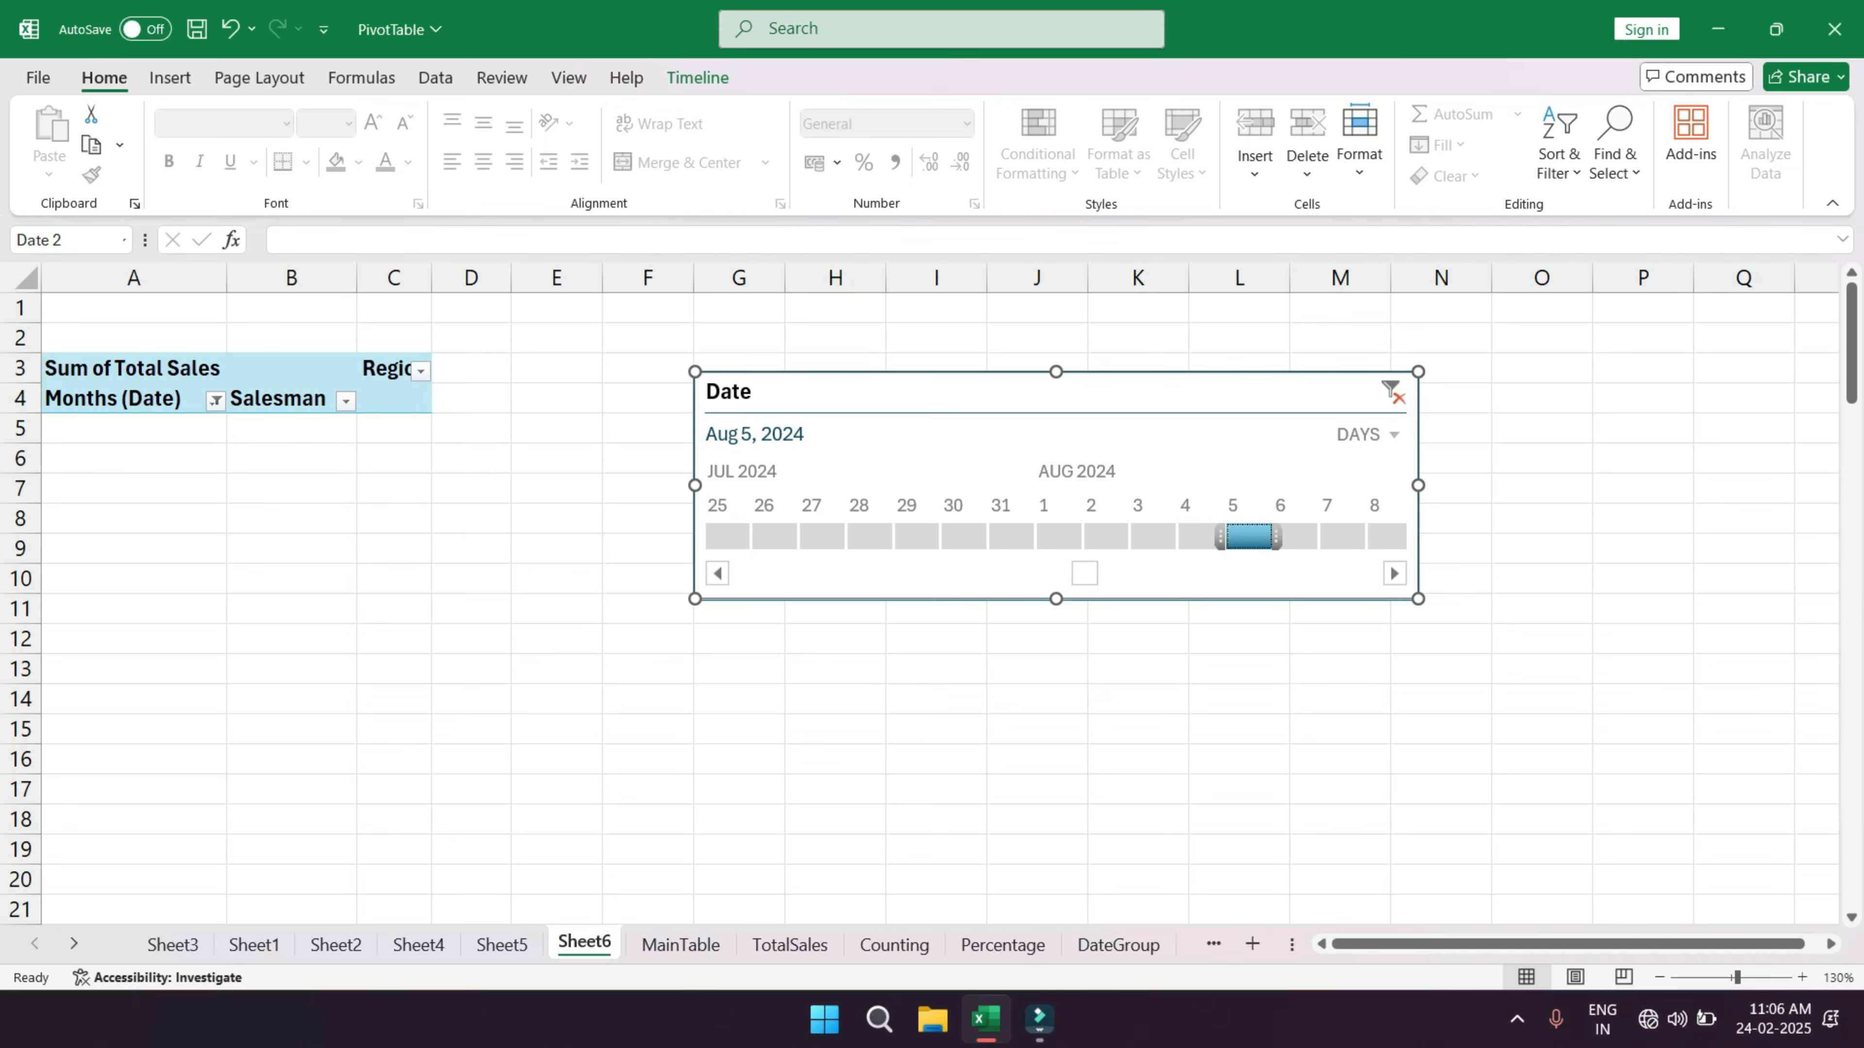
pyautogui.moveTo(1221, 536); pyautogui.dragTo(853, 535)
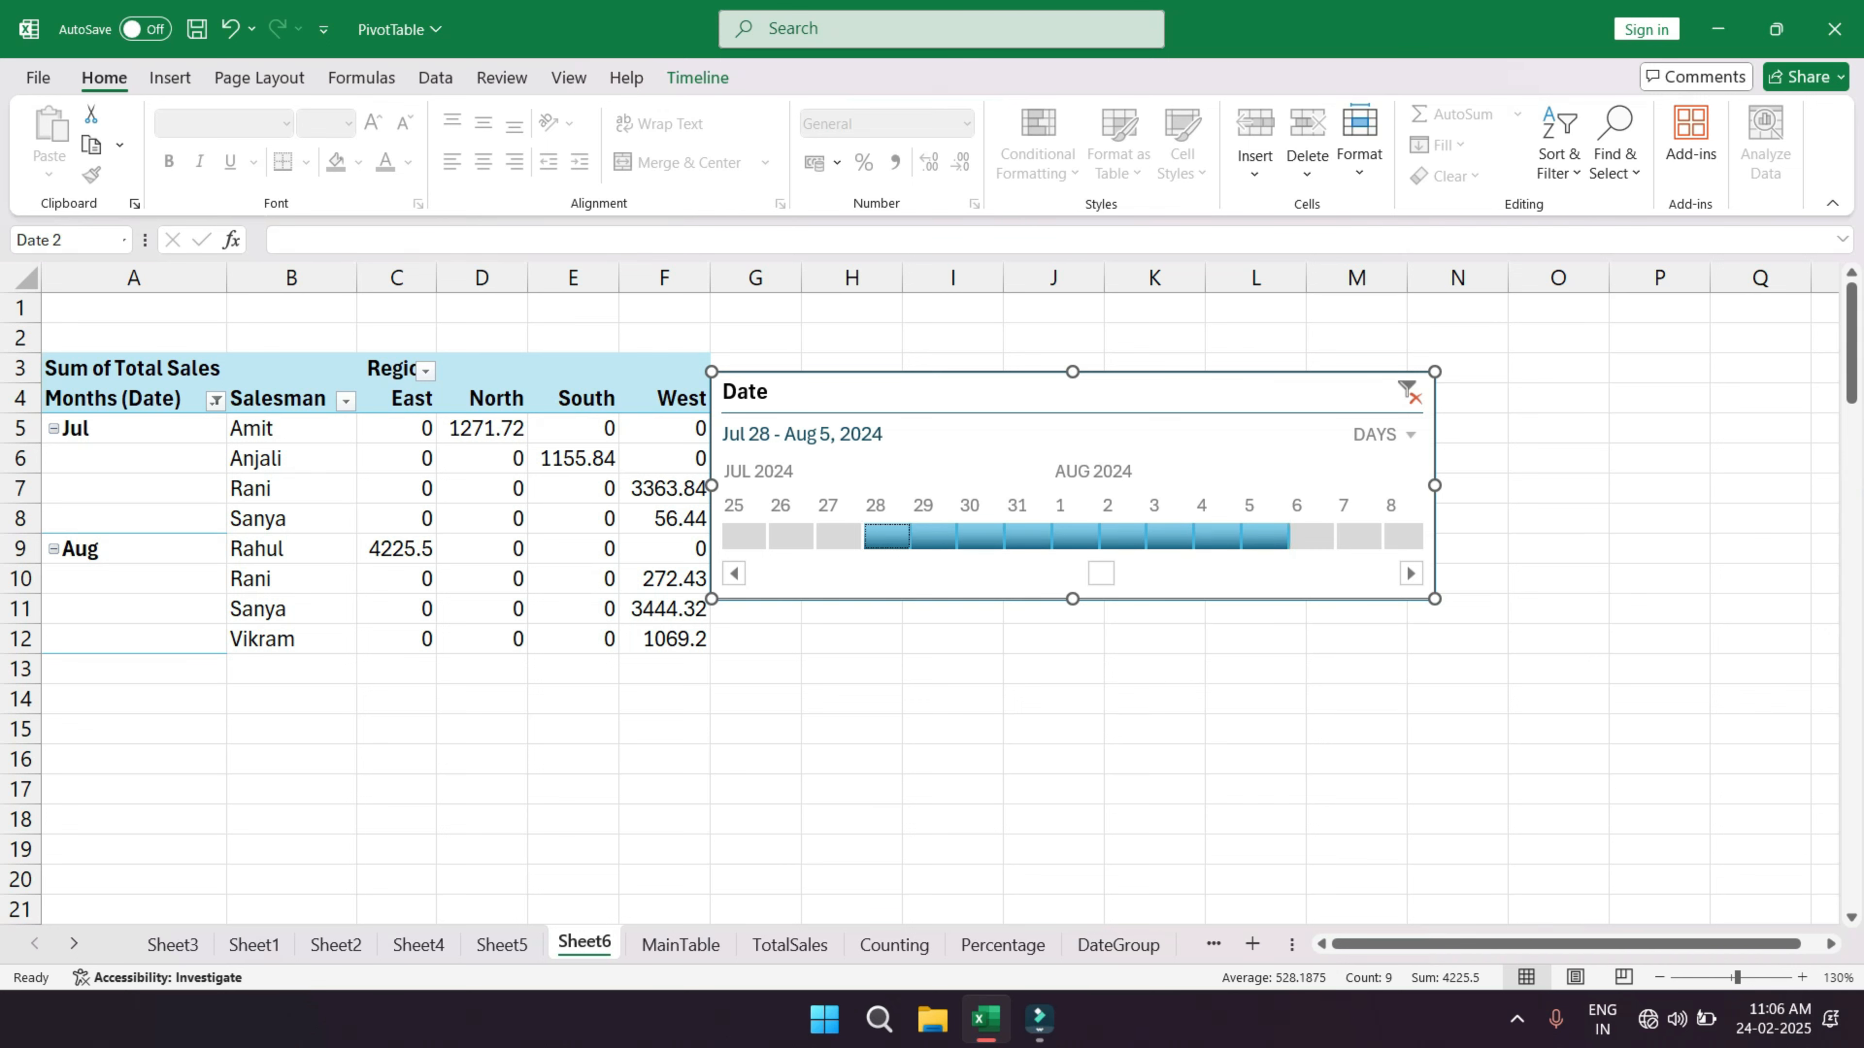
# - Clear the Date timeline's filter, and move it away from the PivotTable, enlarged to about 12.85 × 4.2 cm
pyautogui.click(1408, 394)
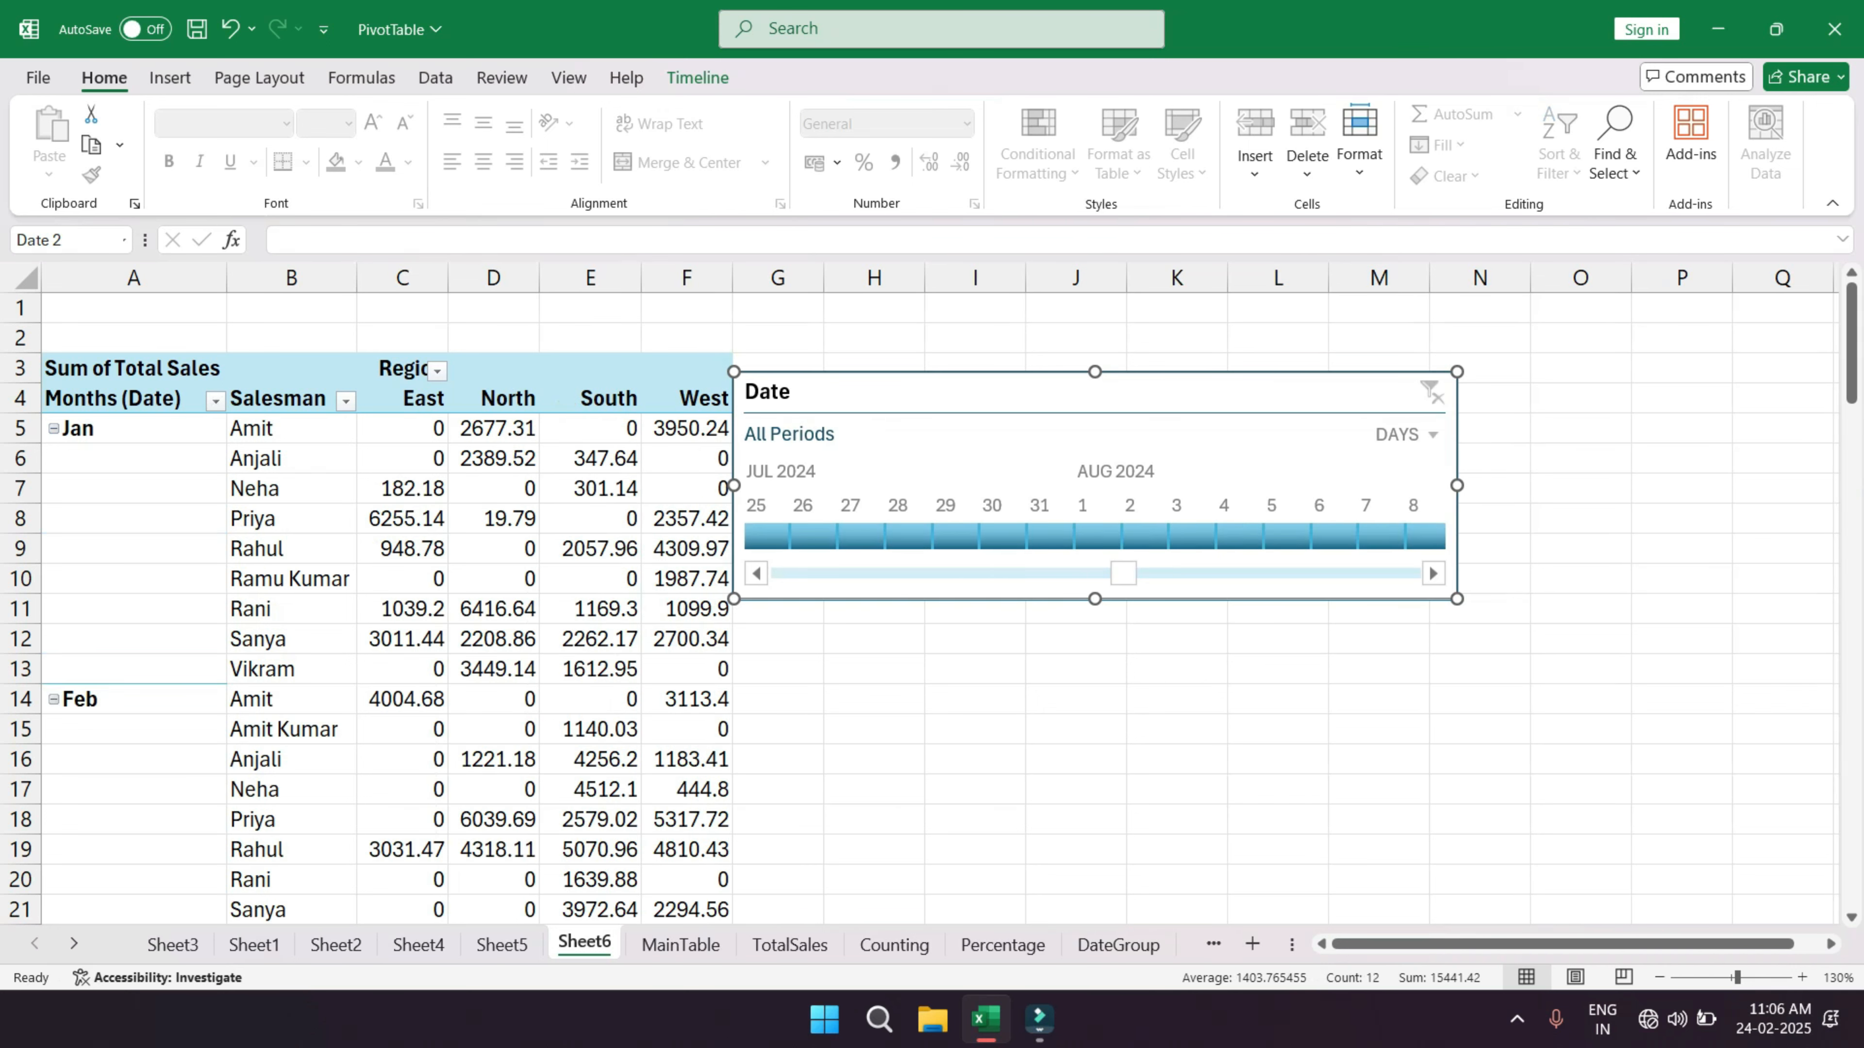
pyautogui.moveTo(1163, 396); pyautogui.dragTo(1248, 381)
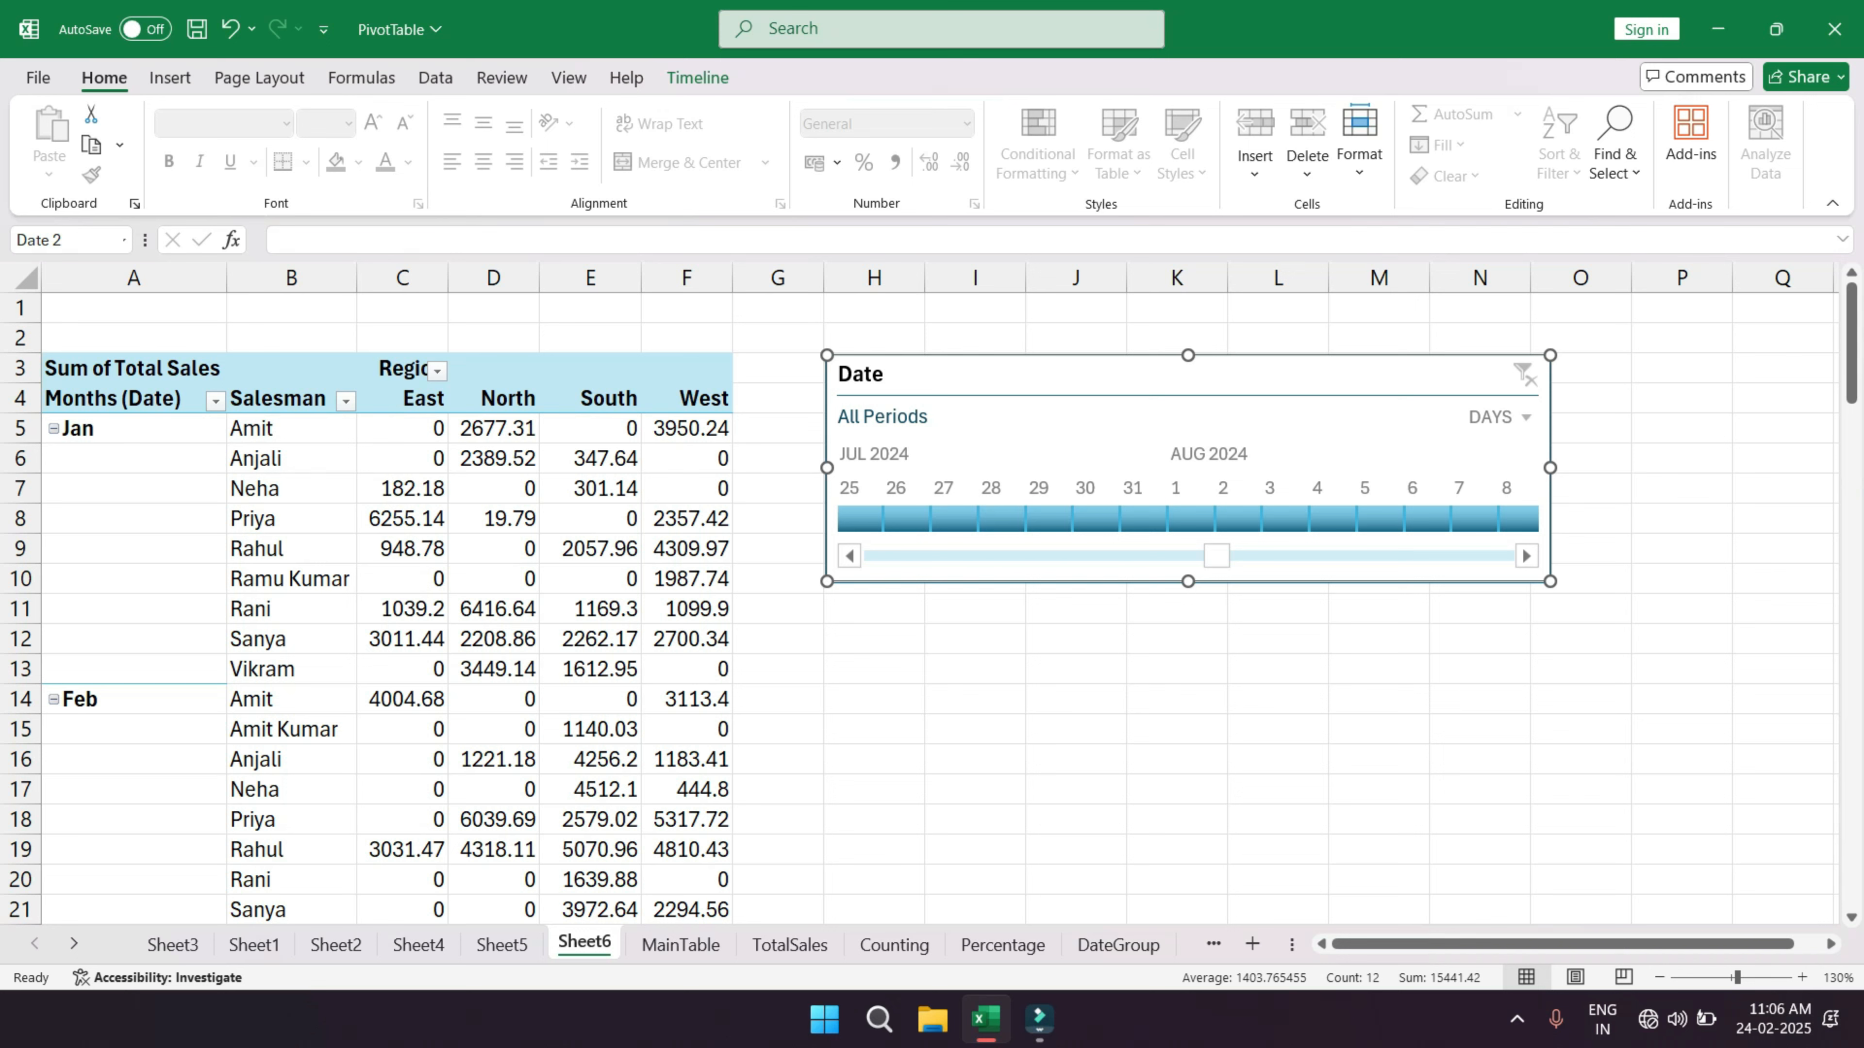
pyautogui.press('Left')
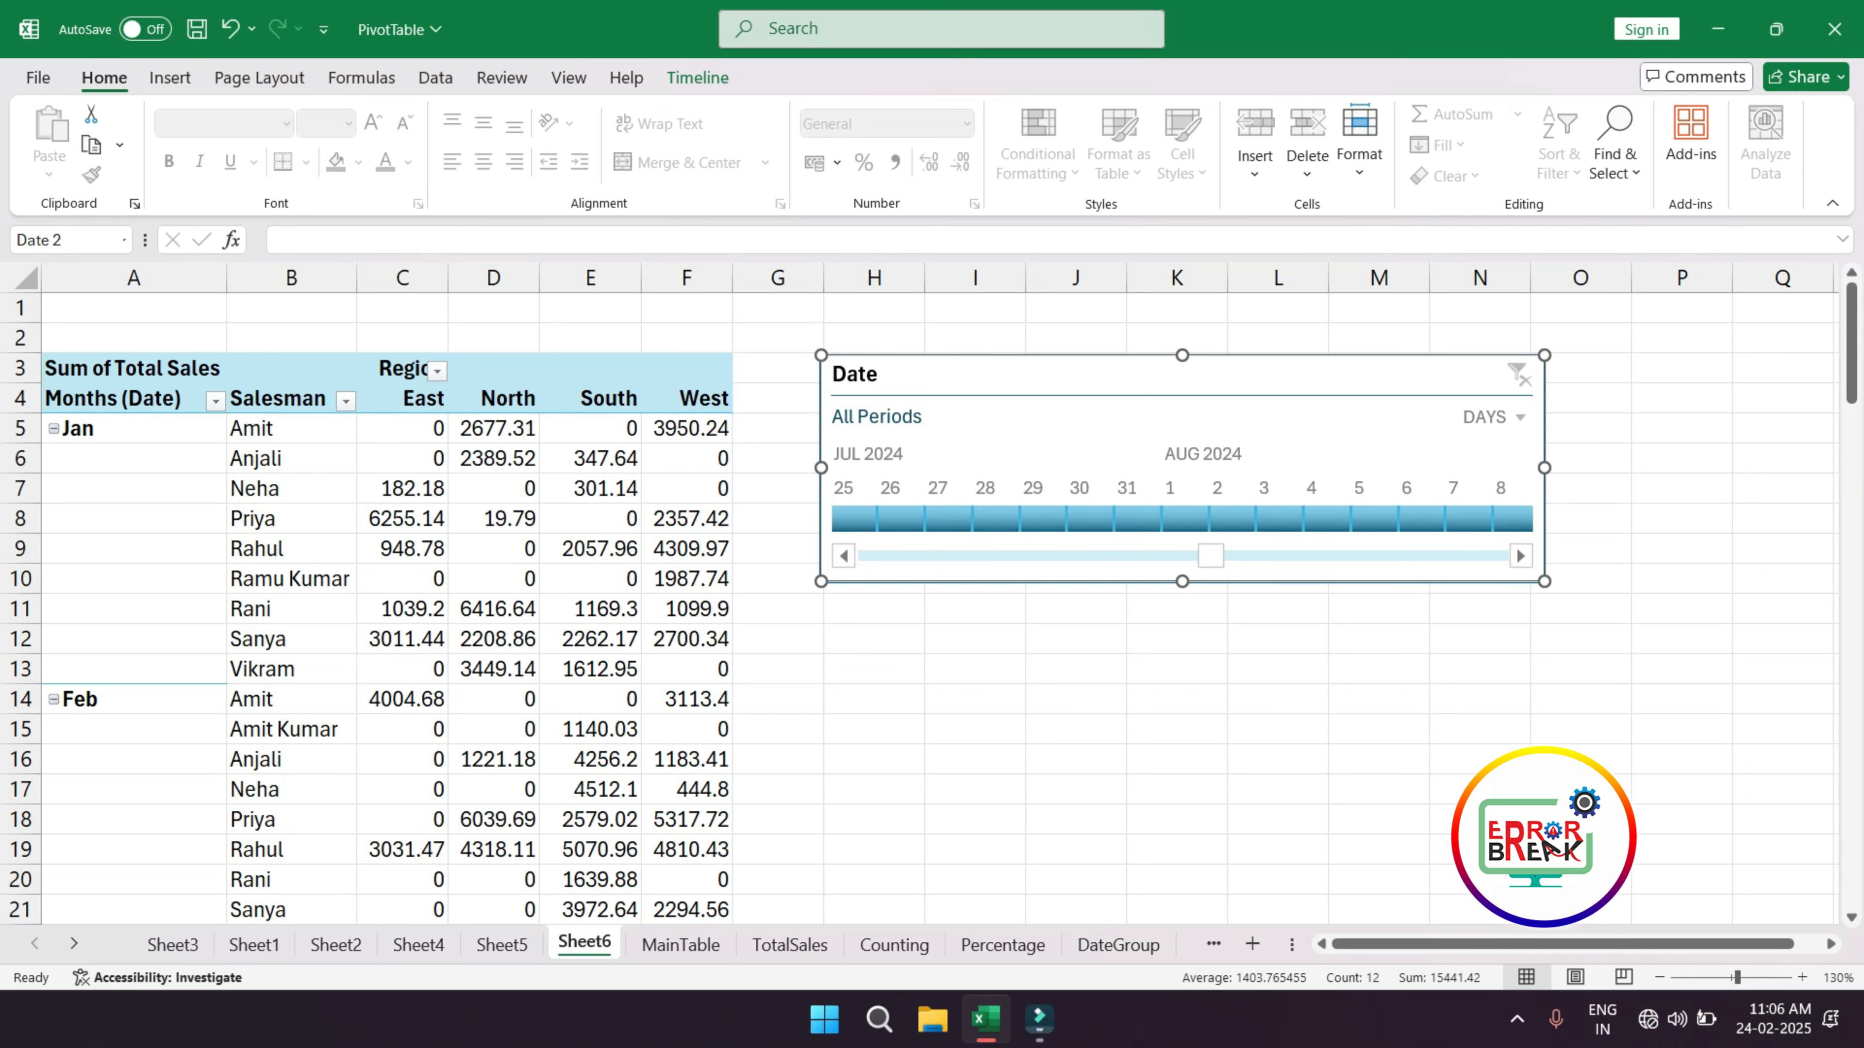
pyautogui.moveTo(1545, 581); pyautogui.dragTo(1587, 605)
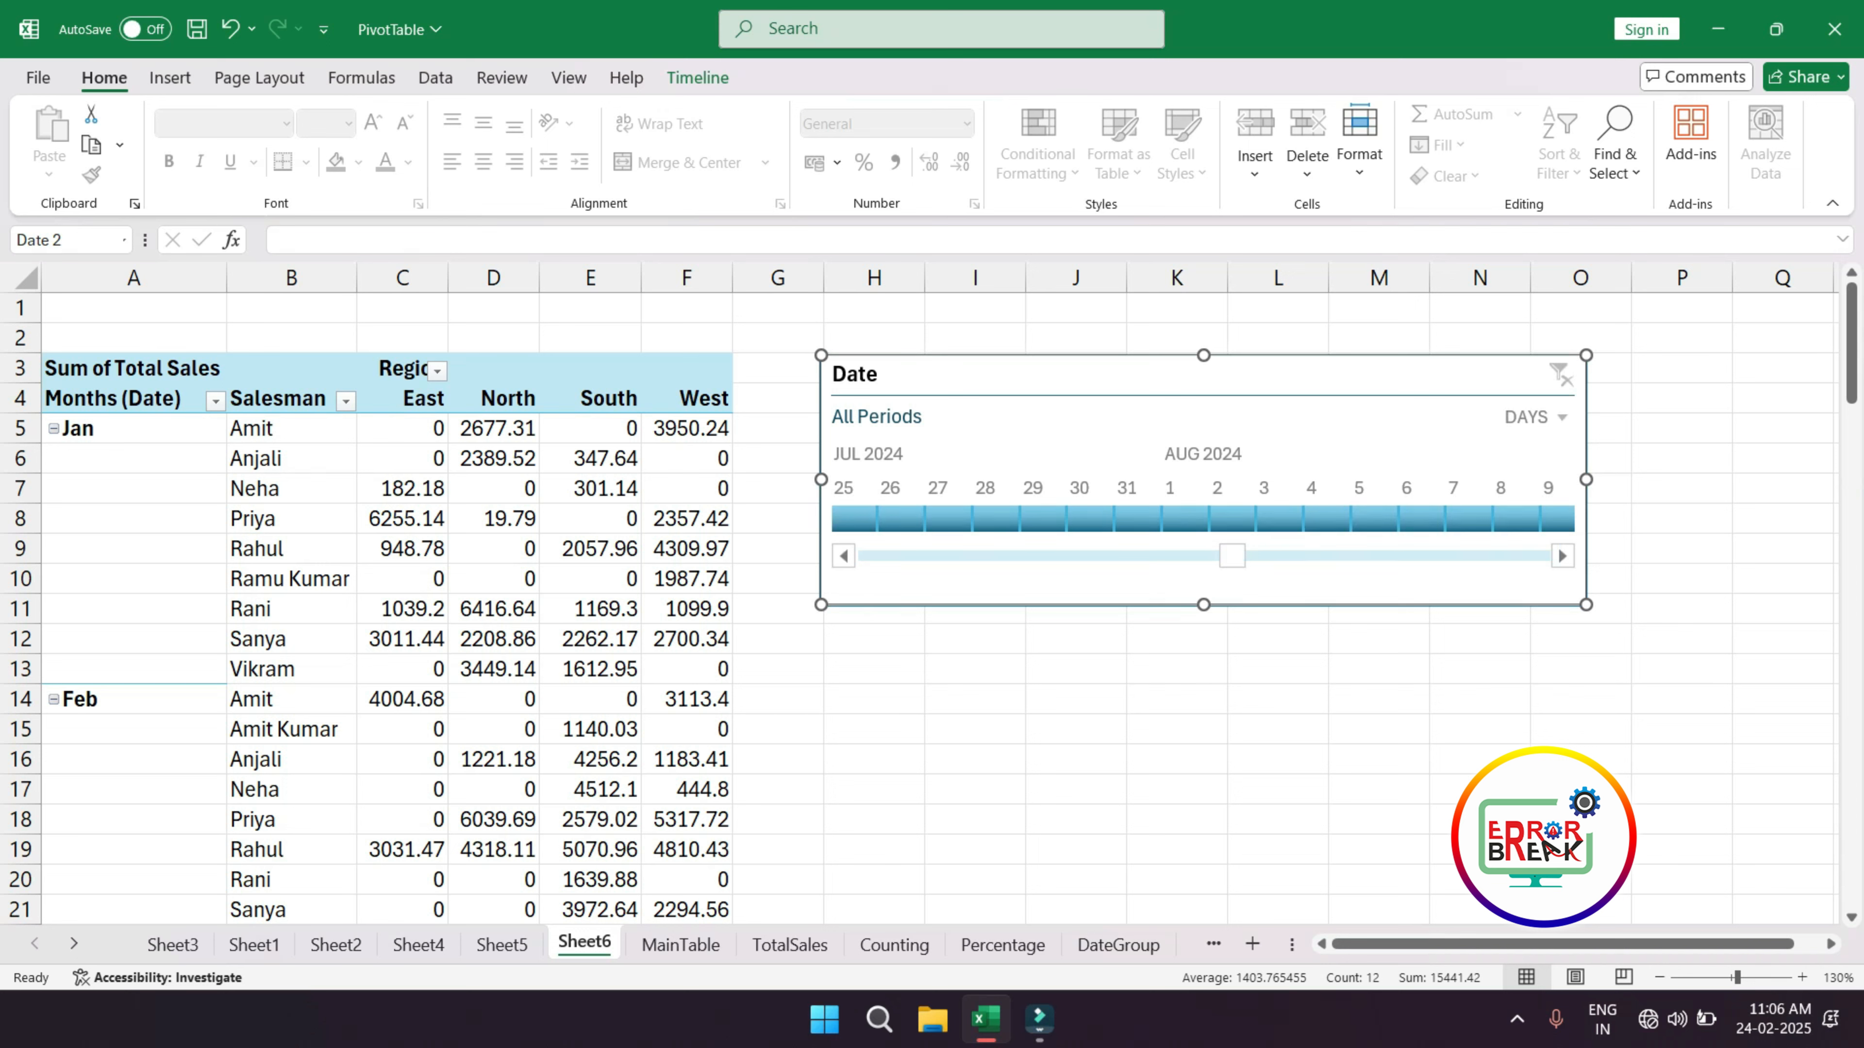
# - Set the Date timeline's time level to Months and apply the dark purple timeline style
pyautogui.click(1535, 416)
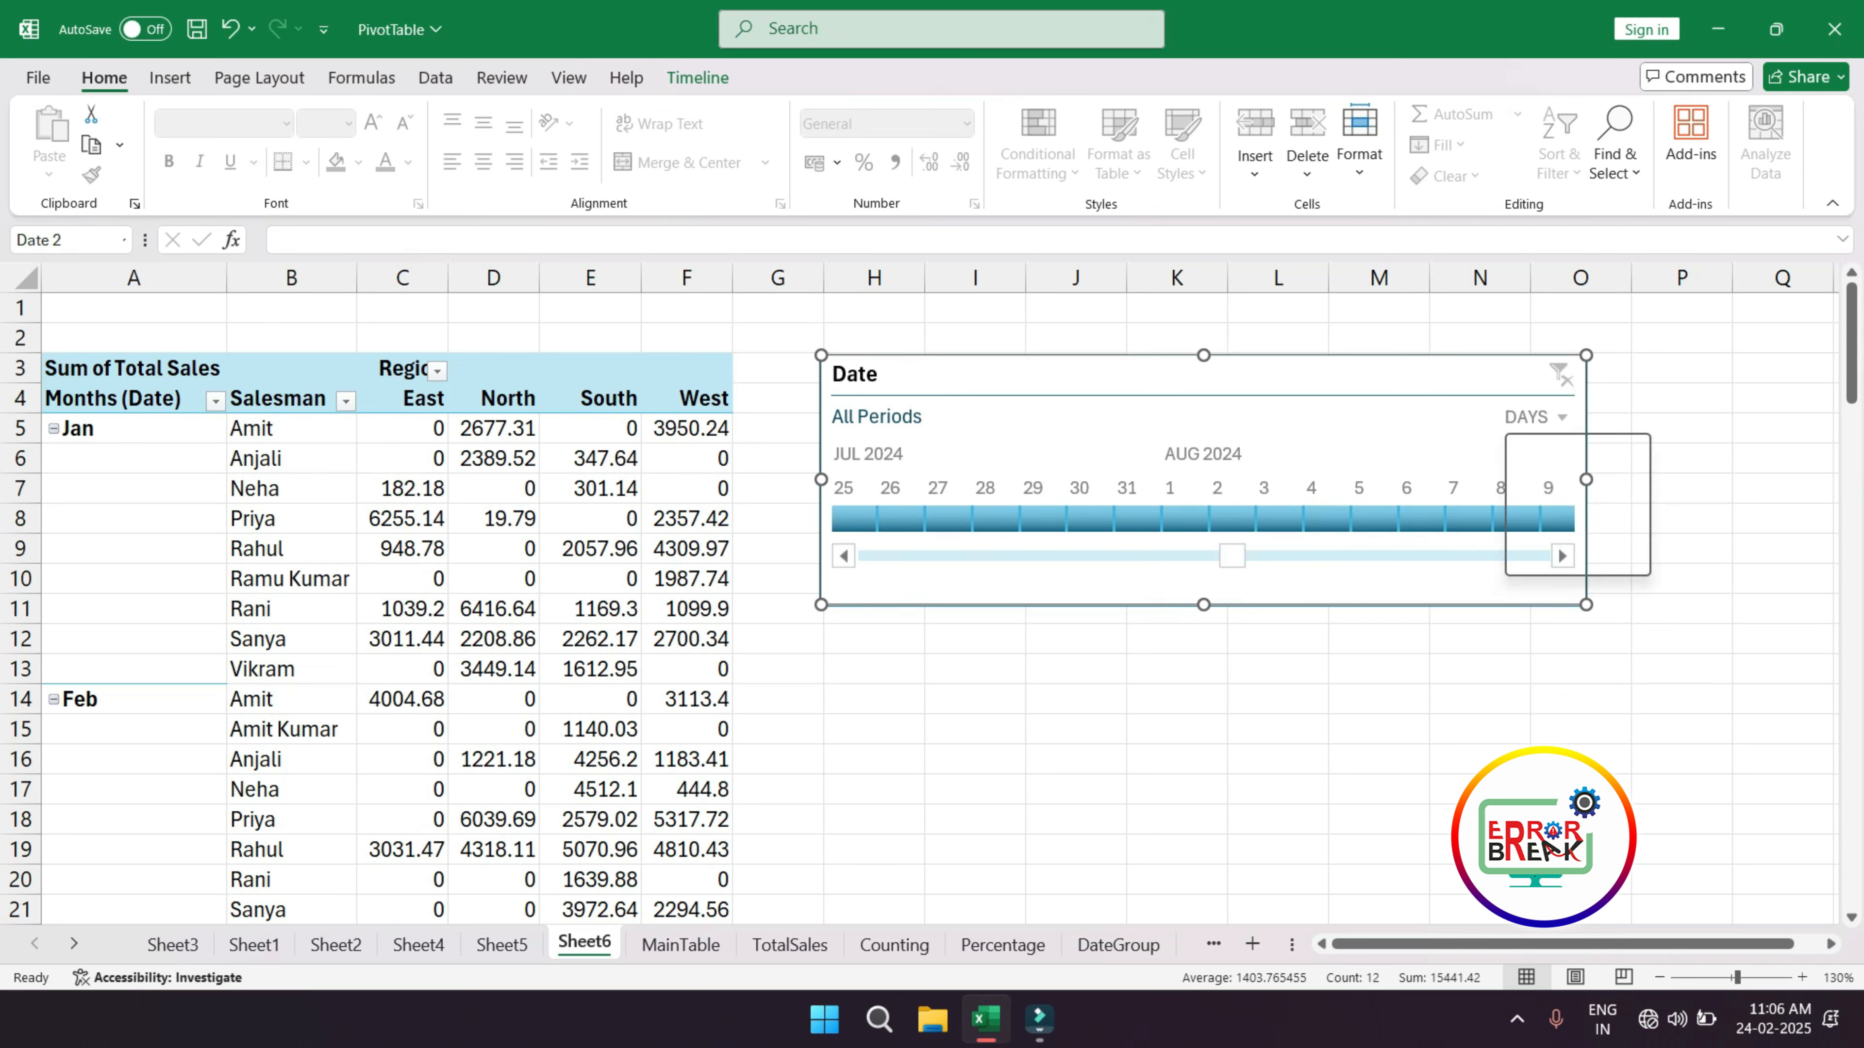
pyautogui.click(1579, 521)
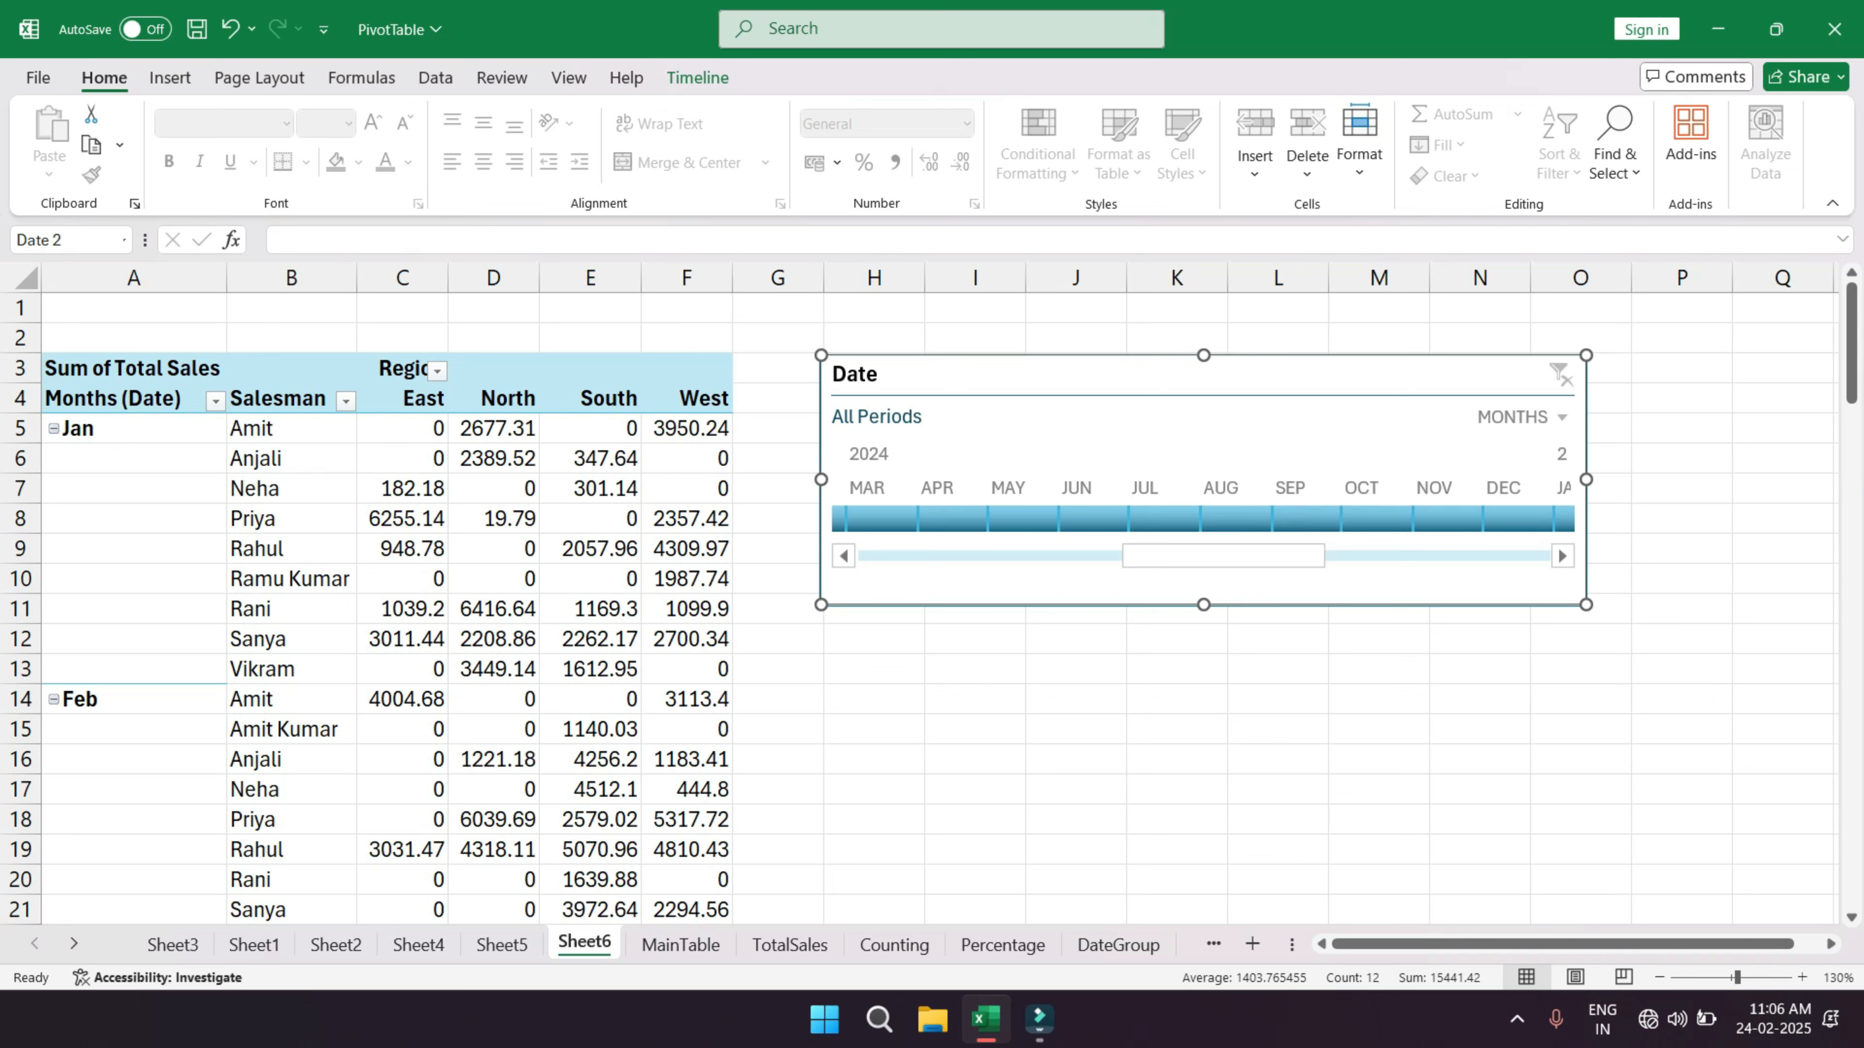
pyautogui.click(697, 78)
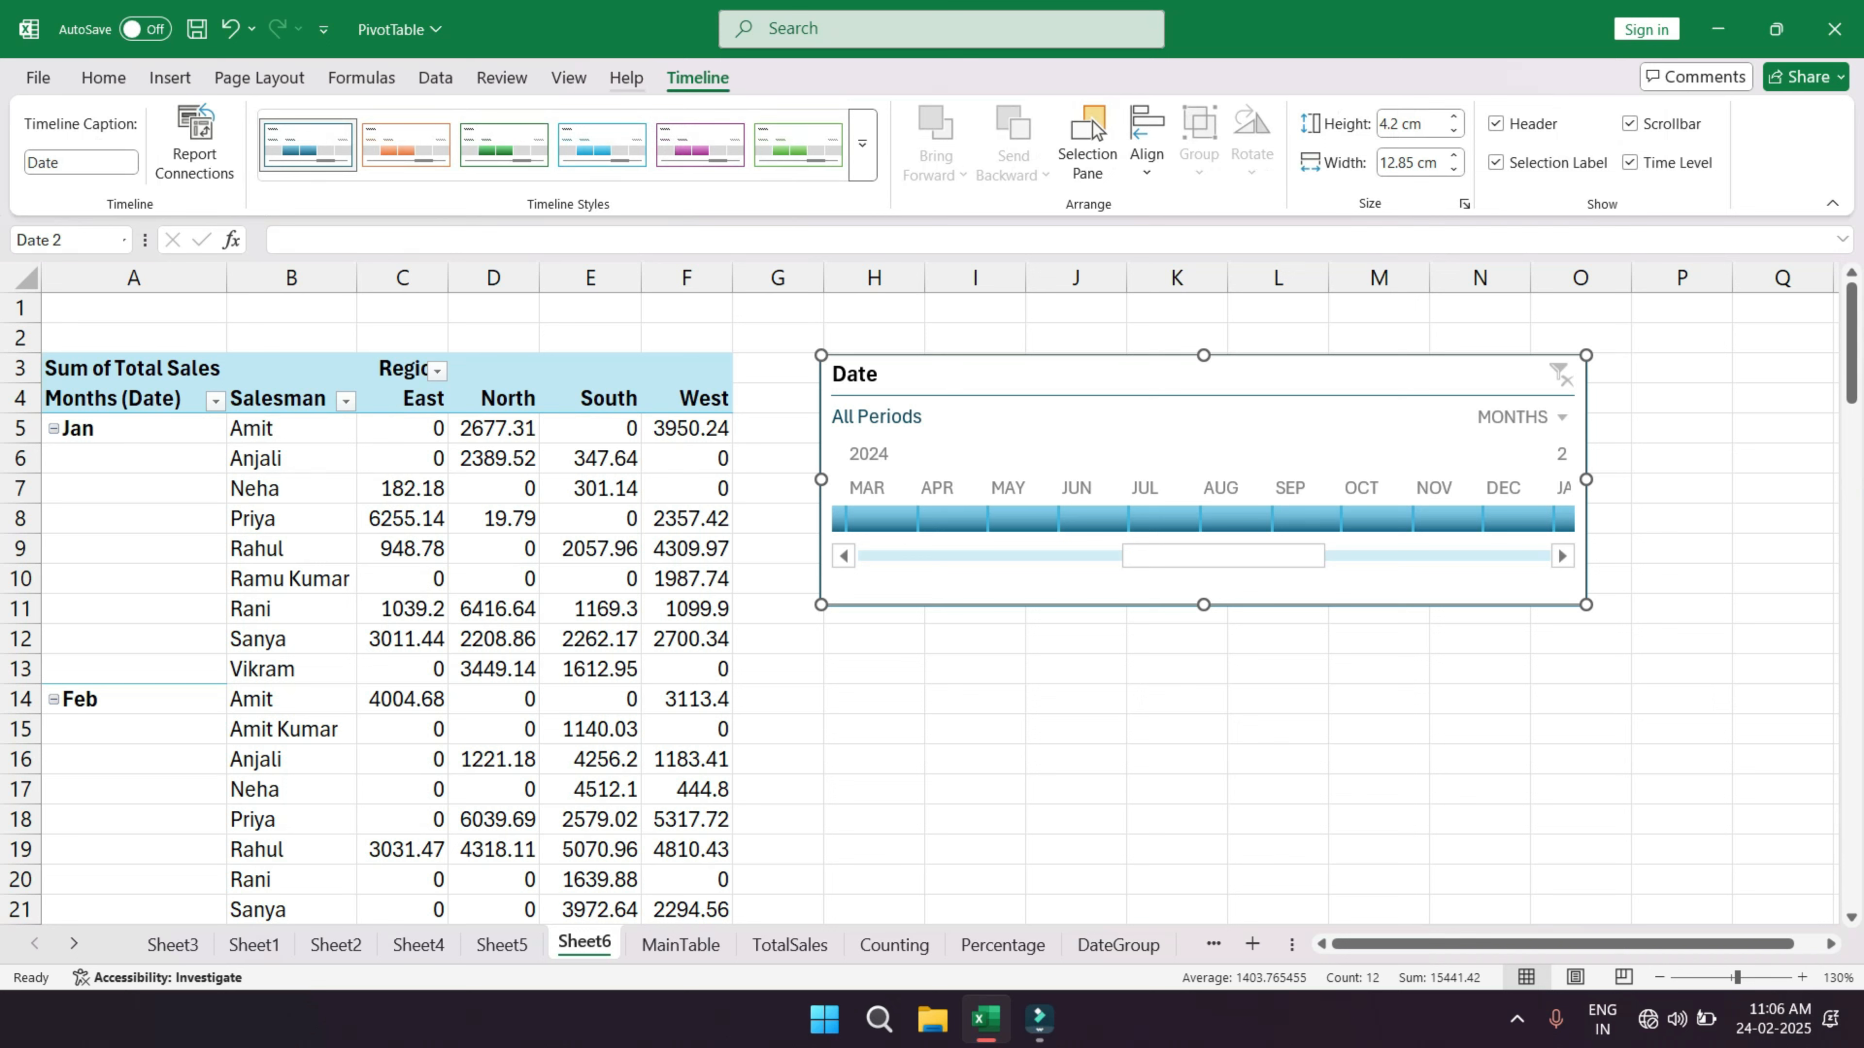
pyautogui.click(862, 144)
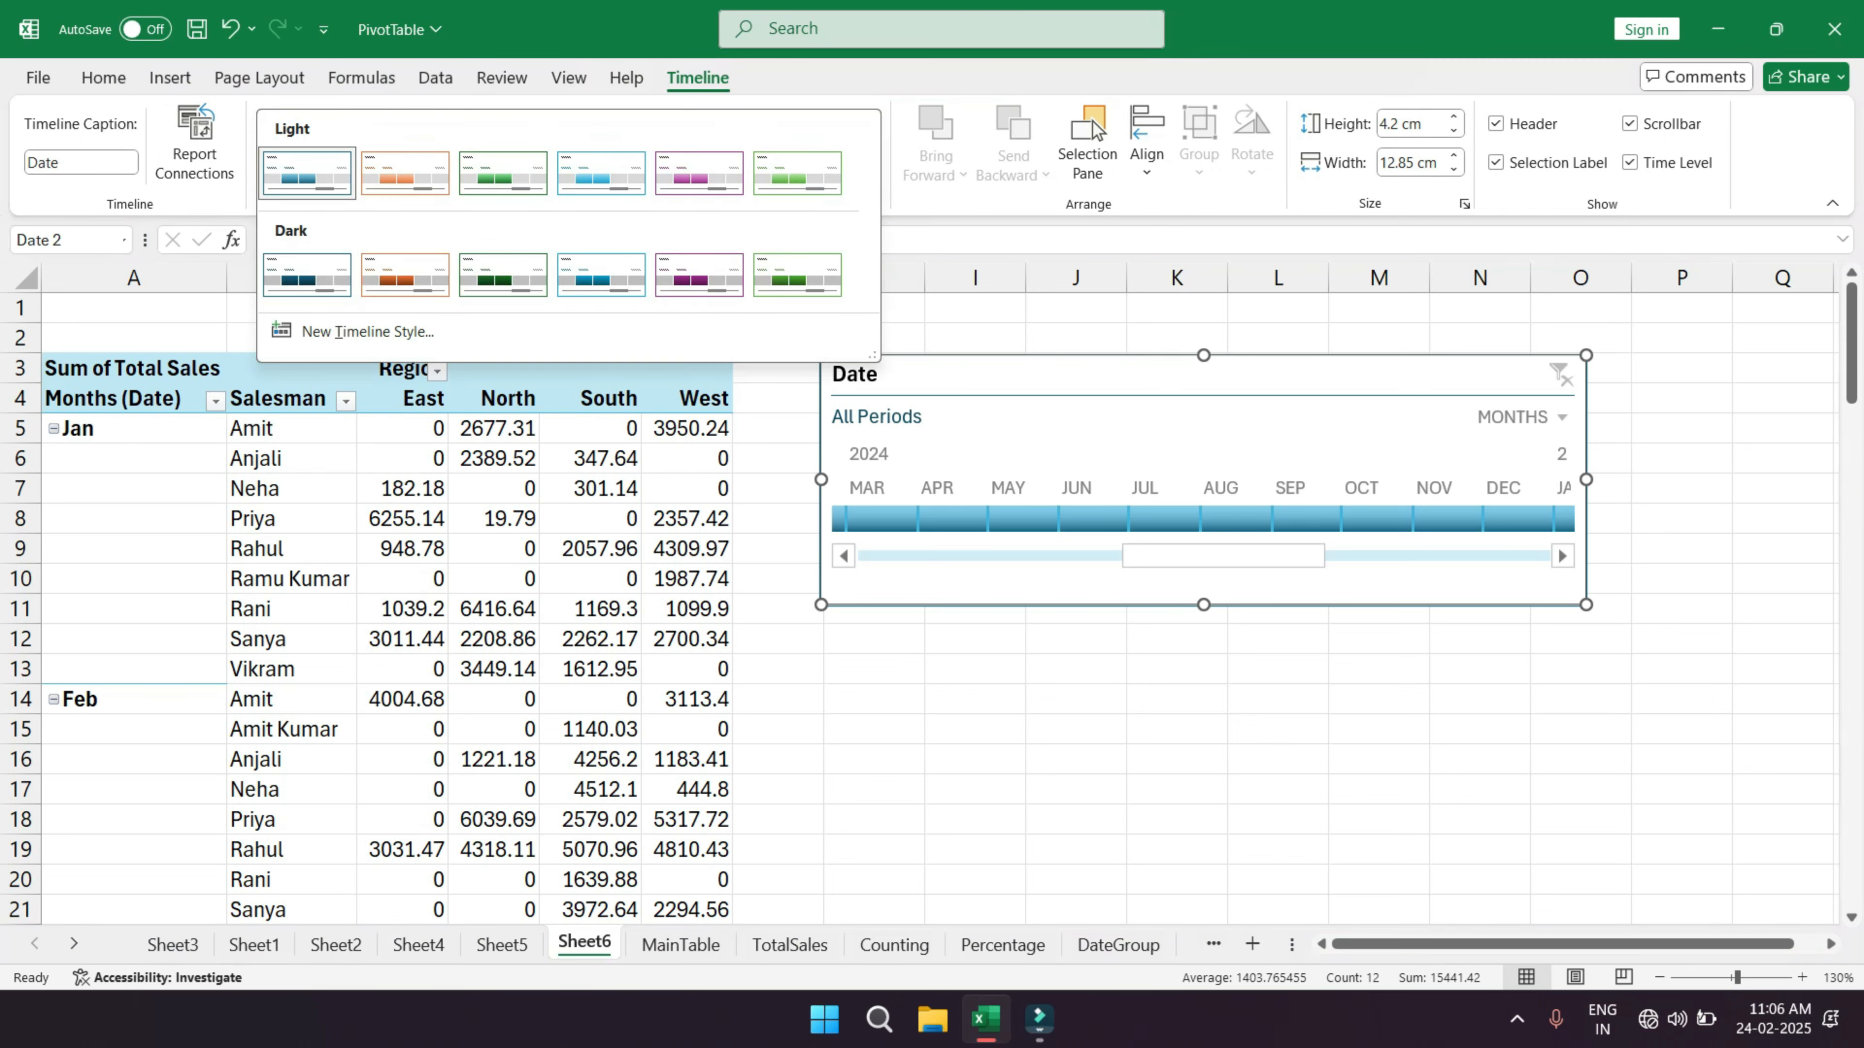
pyautogui.click(699, 276)
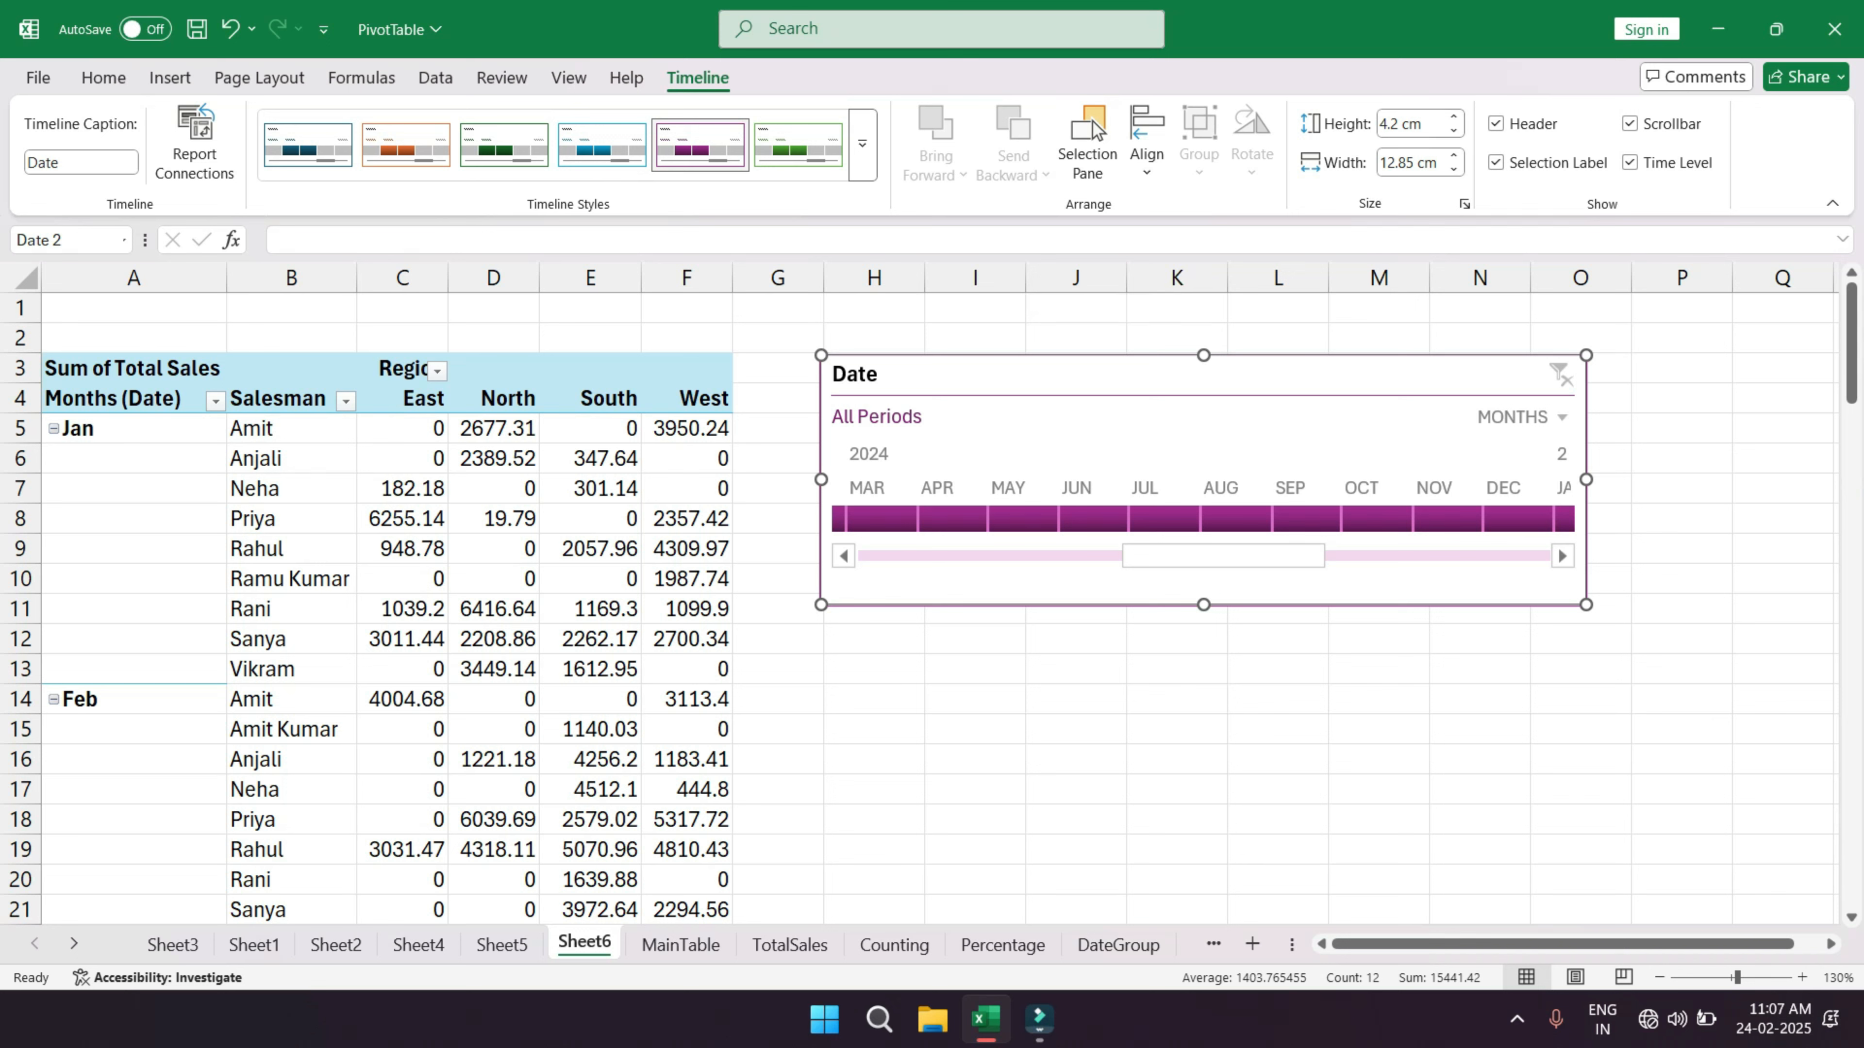
# - Widen the Date timeline to about 13.19 cm and toggle its Header off and back on
pyautogui.moveTo(1586, 480); pyautogui.dragTo(1606, 480)
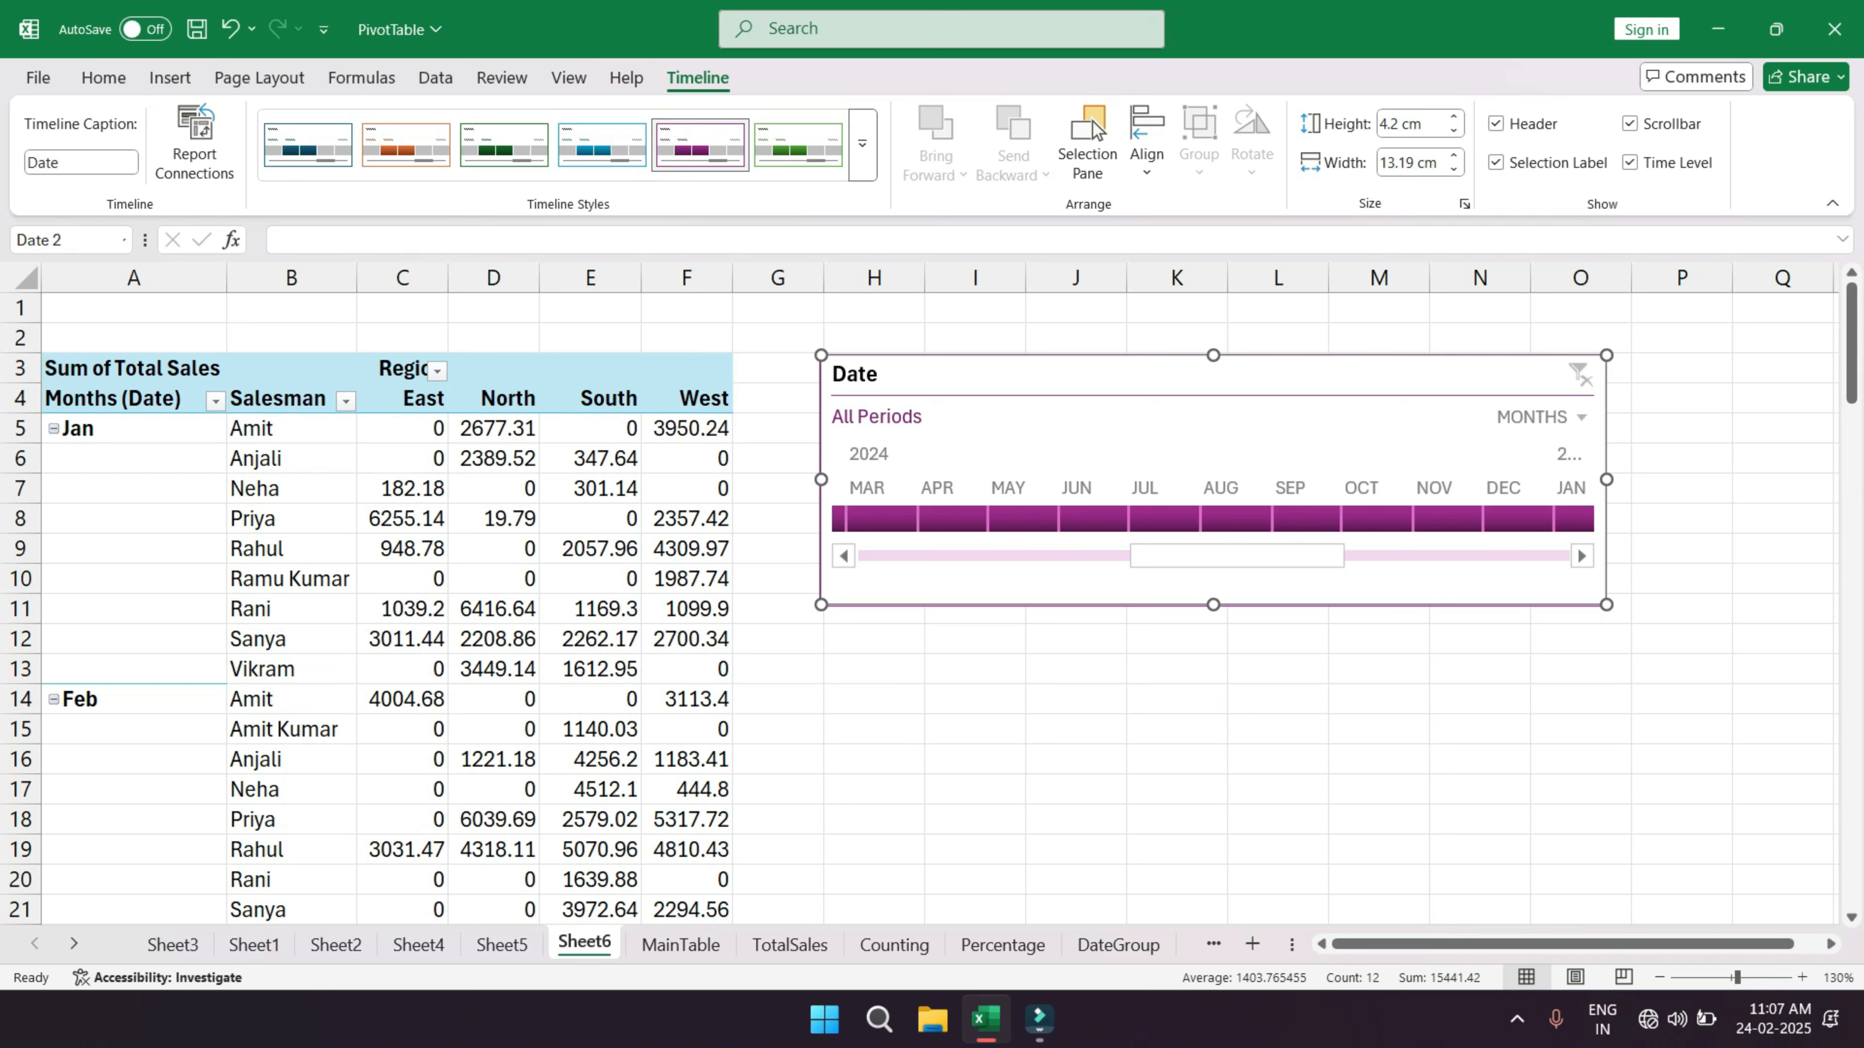
pyautogui.click(1495, 124)
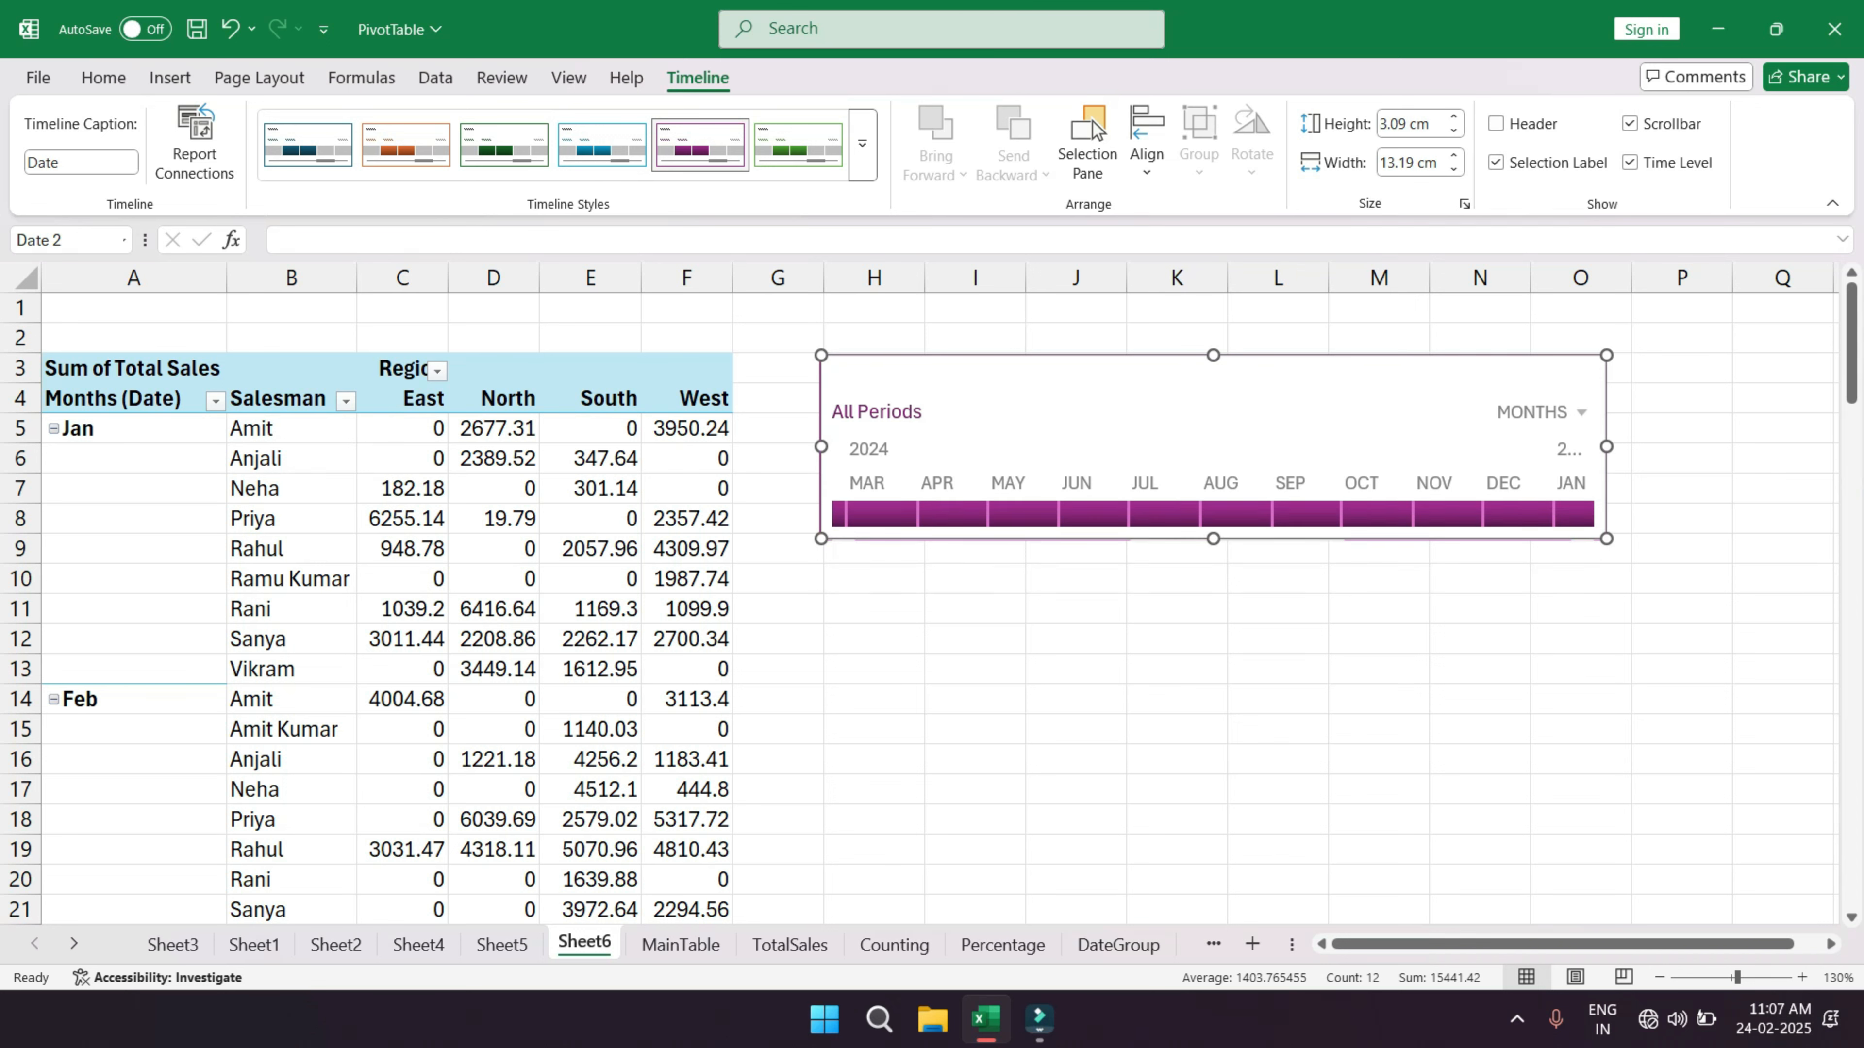
pyautogui.click(1495, 123)
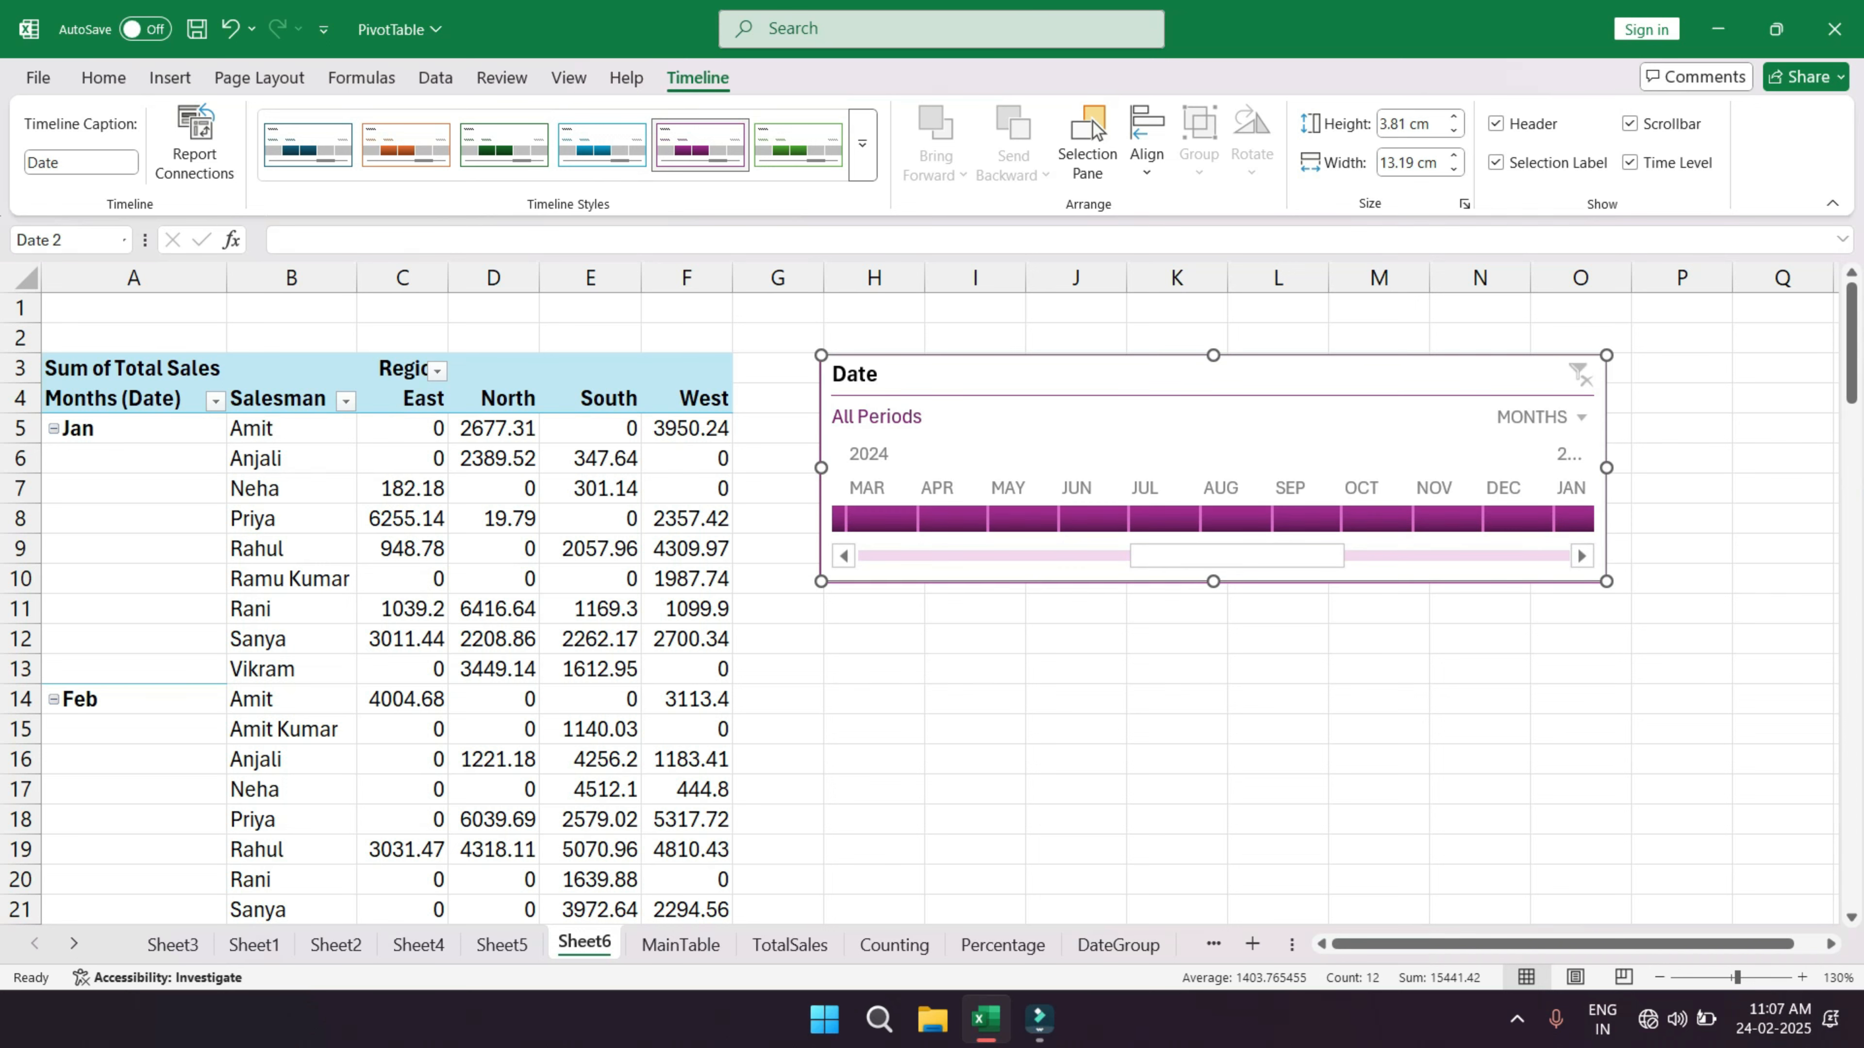
pyautogui.click(1495, 123)
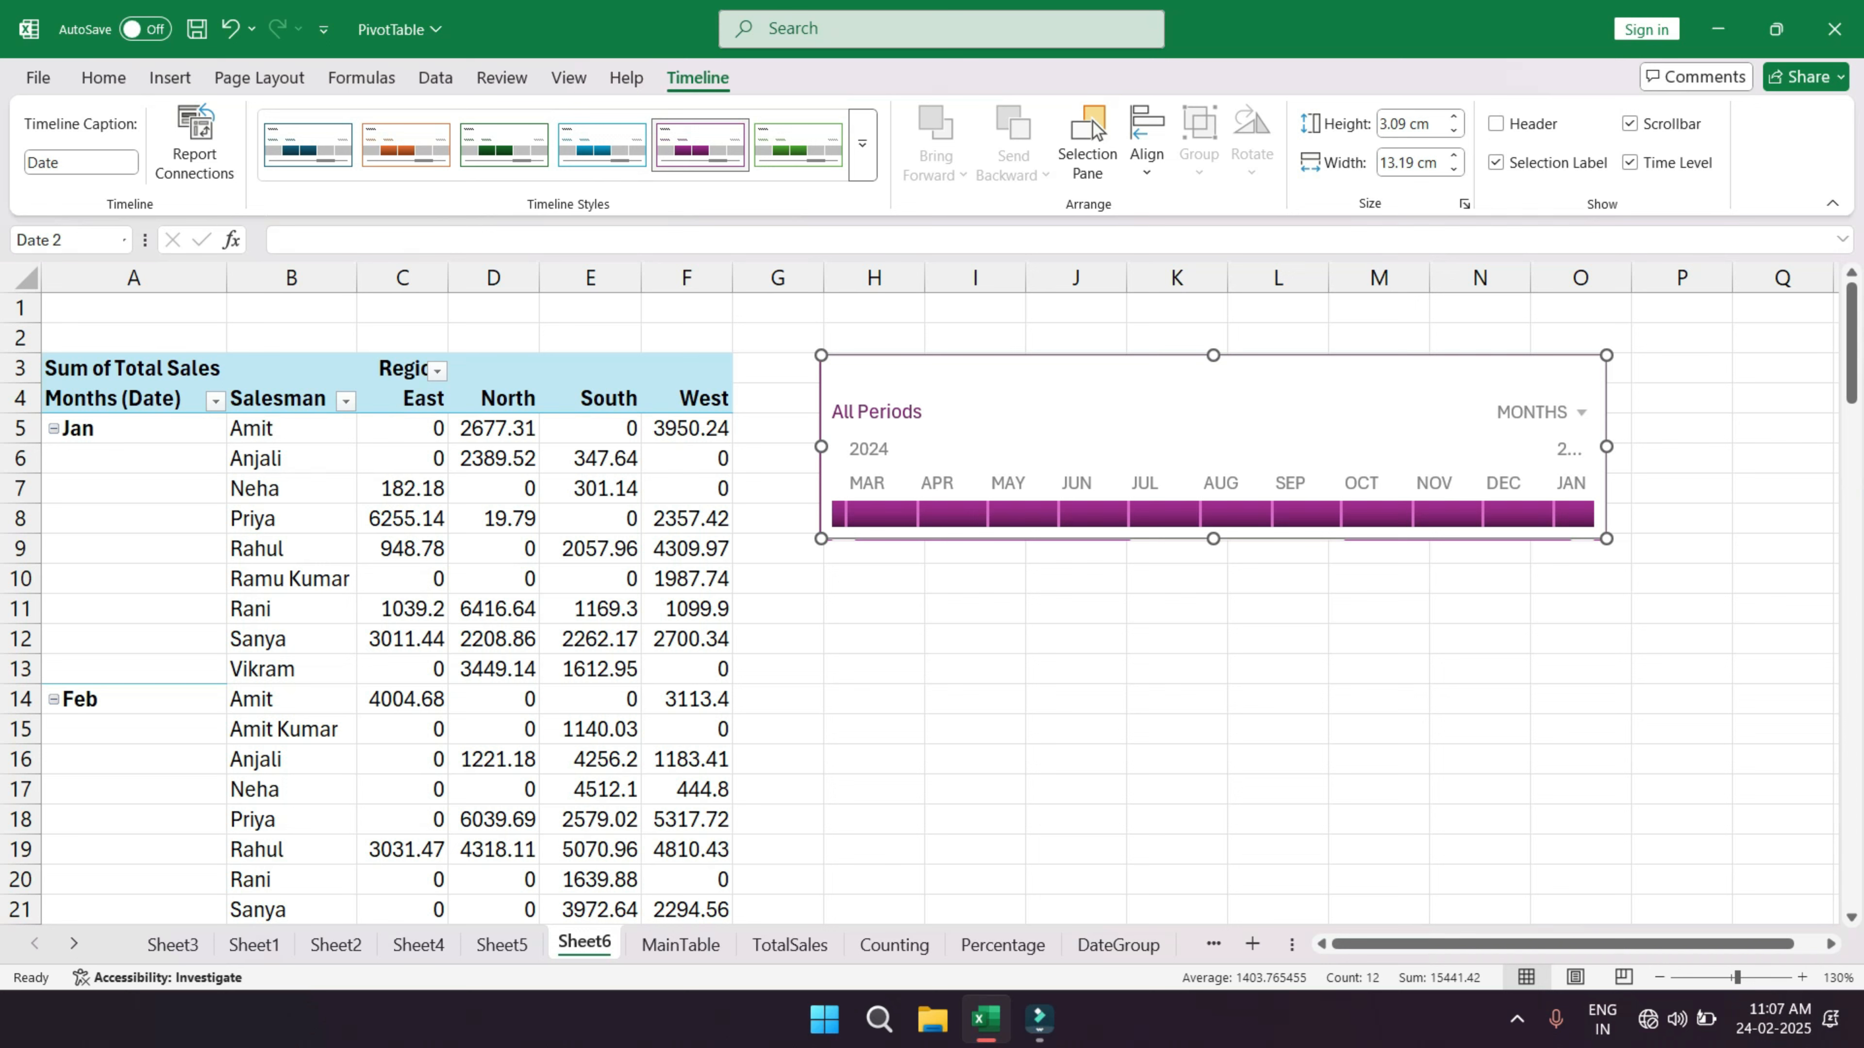
pyautogui.click(1495, 124)
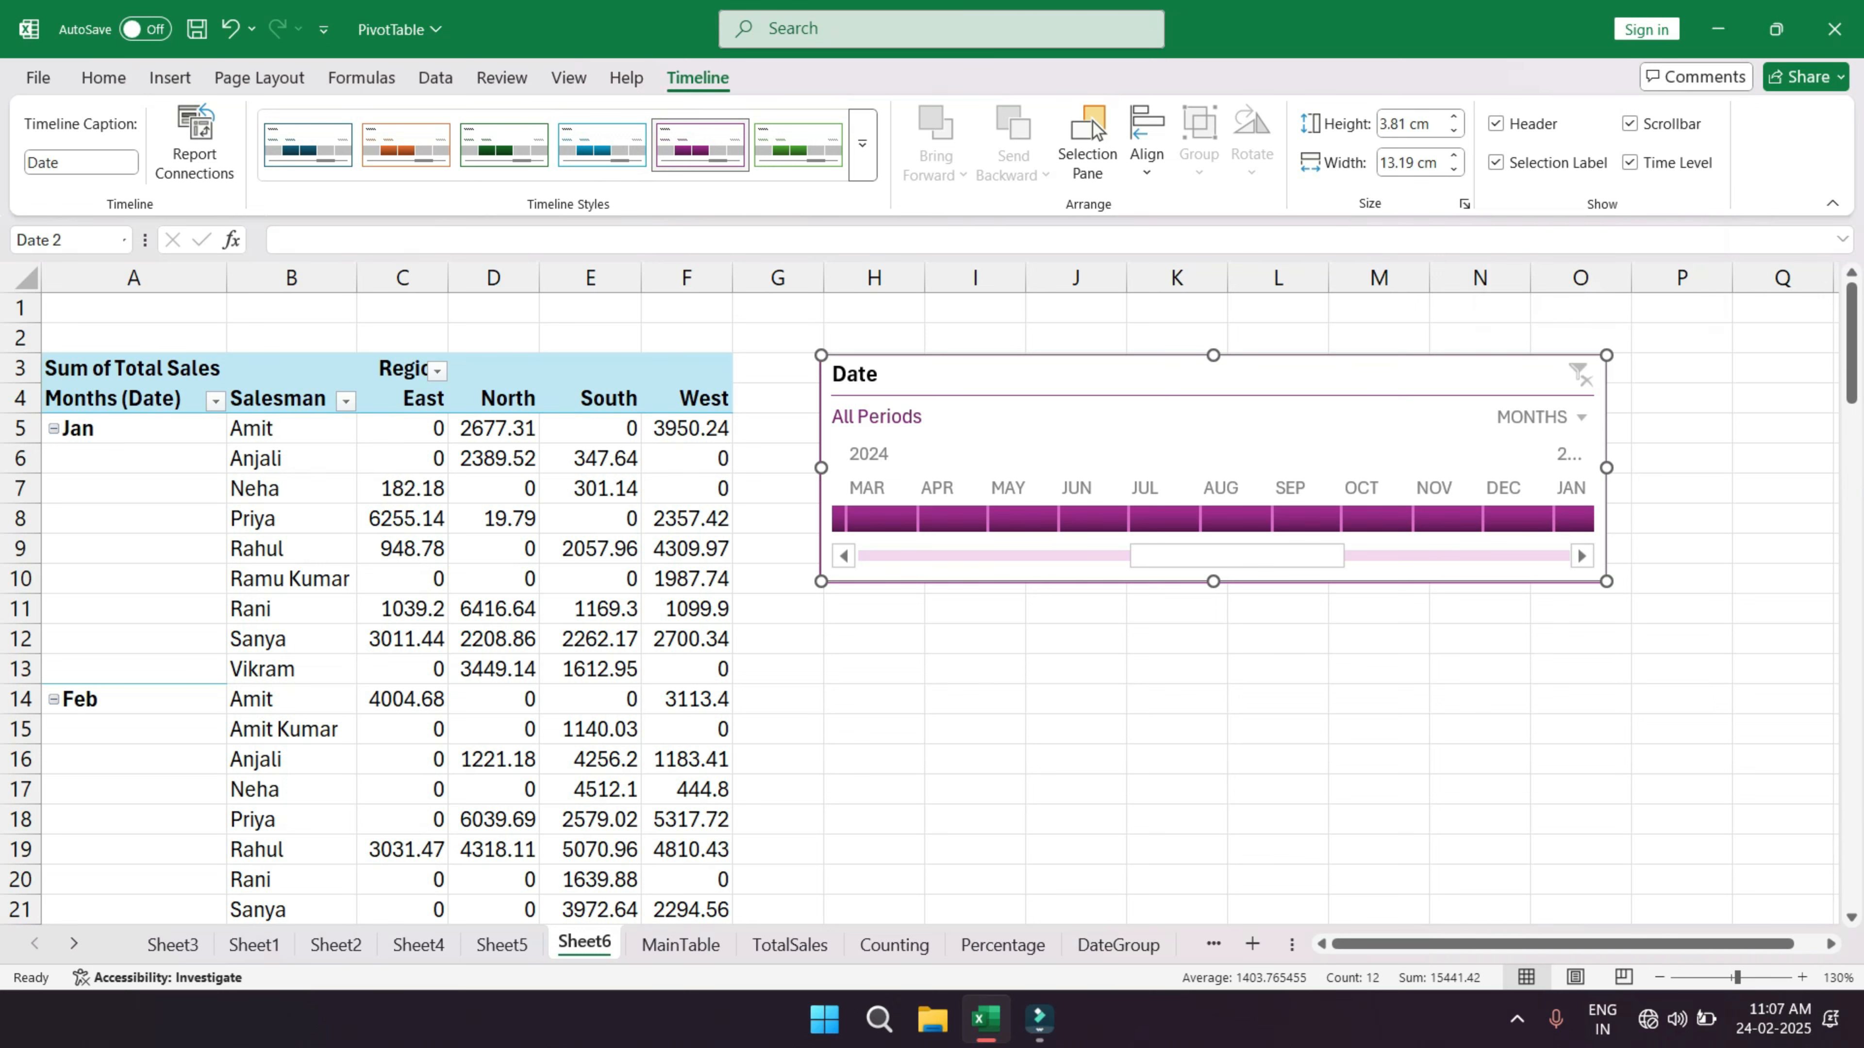
# - Filter the Date timeline to August 2024 and toggle its Selection Label off and back on
pyautogui.click(1236, 519)
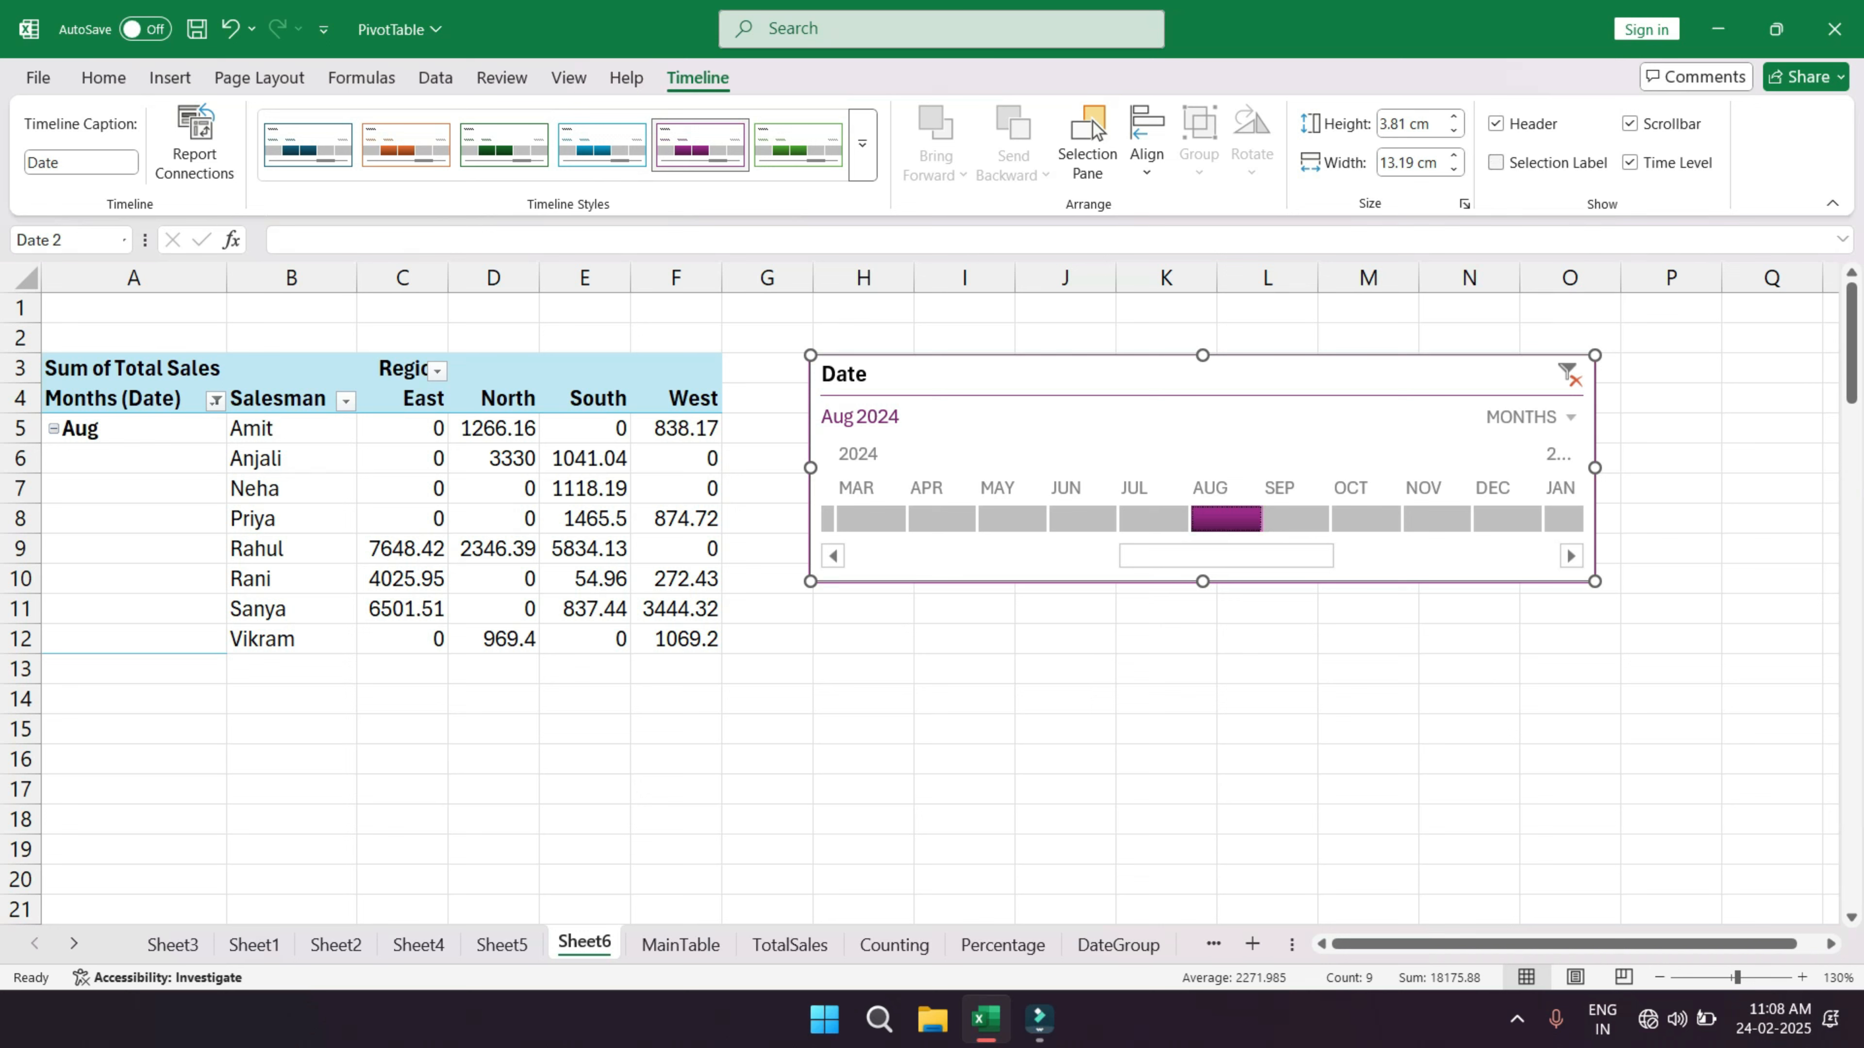
pyautogui.click(1496, 163)
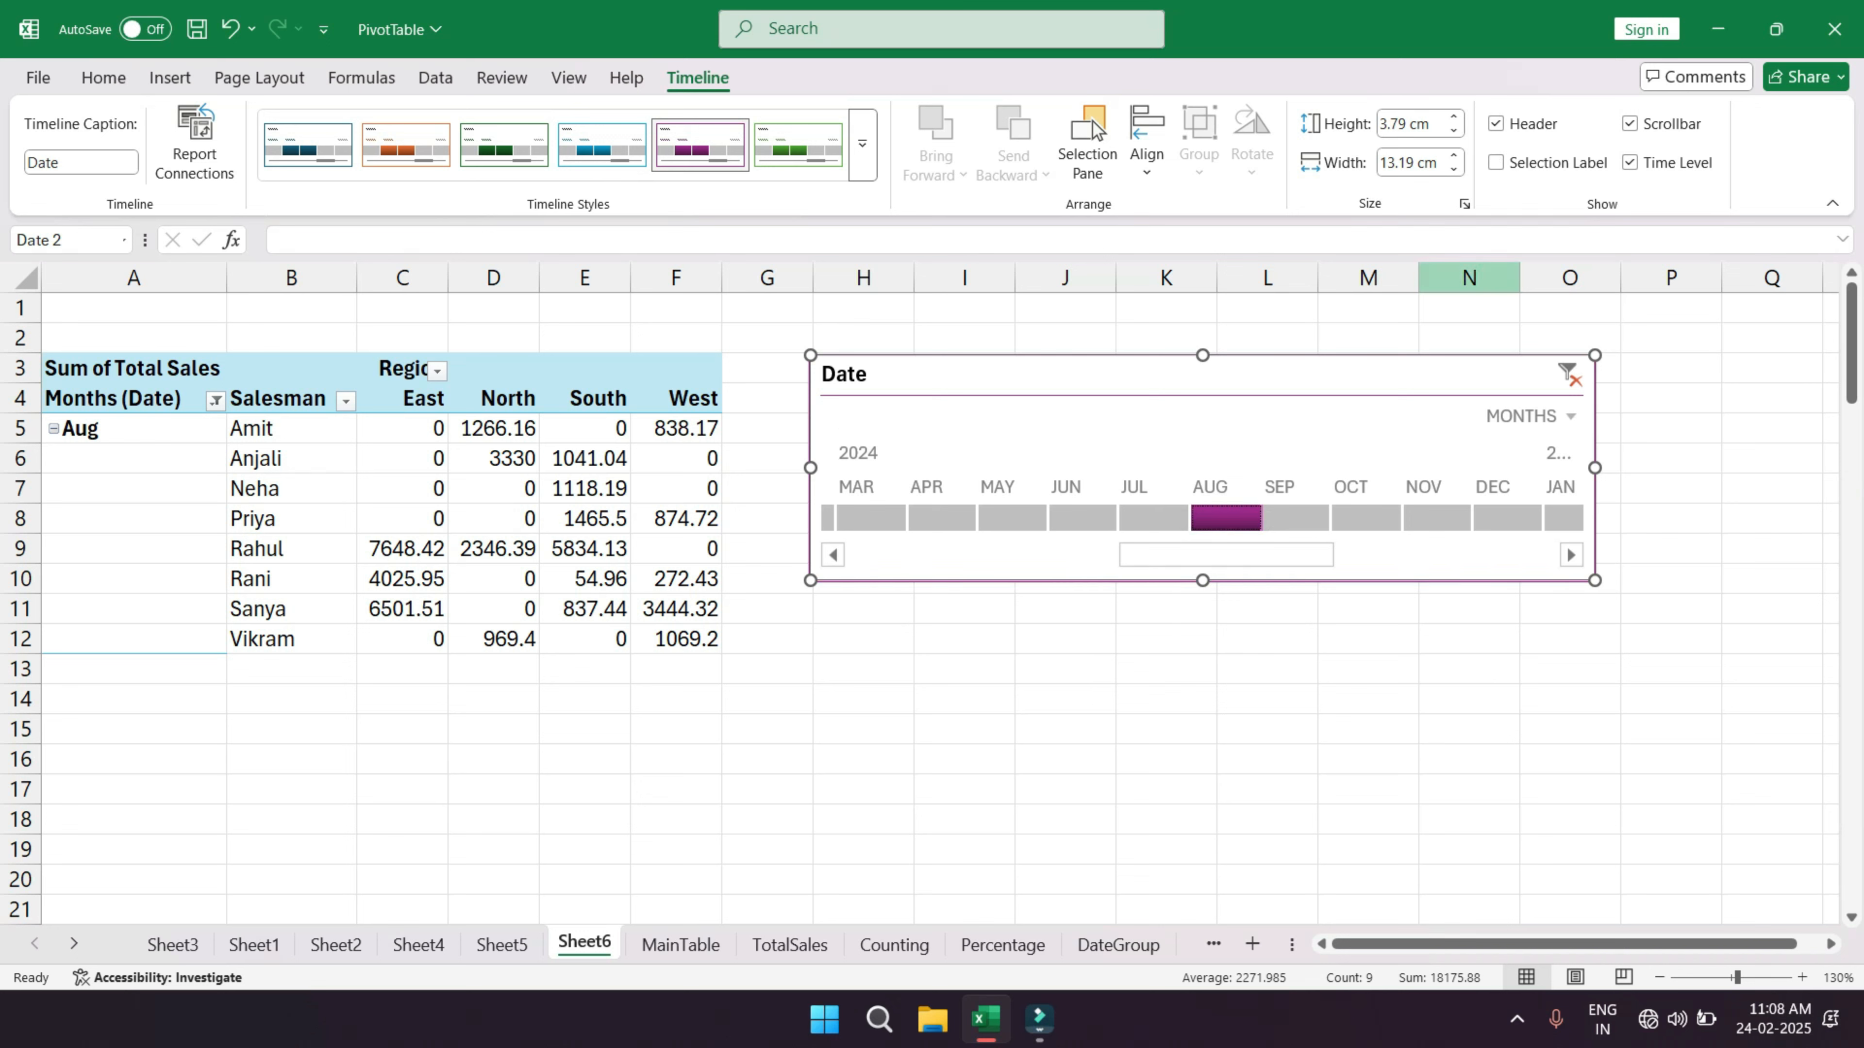
pyautogui.click(1496, 162)
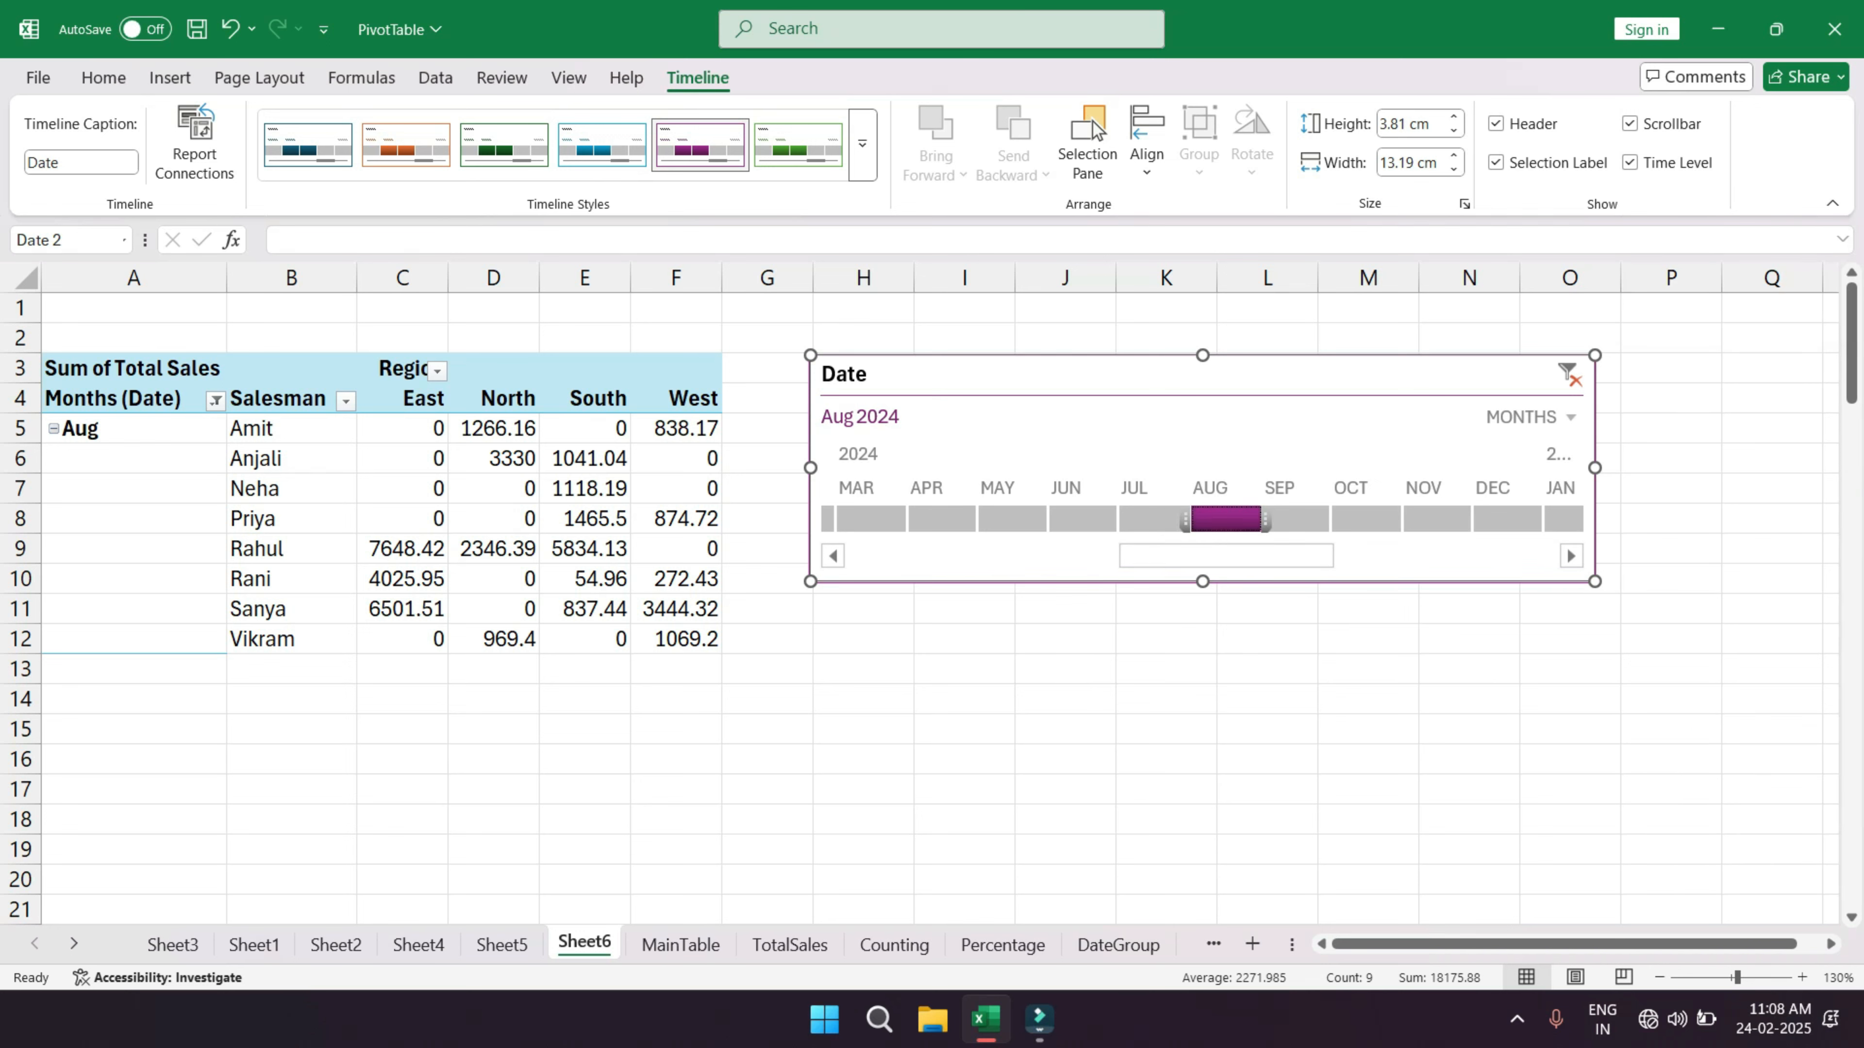
# - Hide the Date timeline's Scrollbar and toggle its Time Level selector off and back on
pyautogui.click(1630, 124)
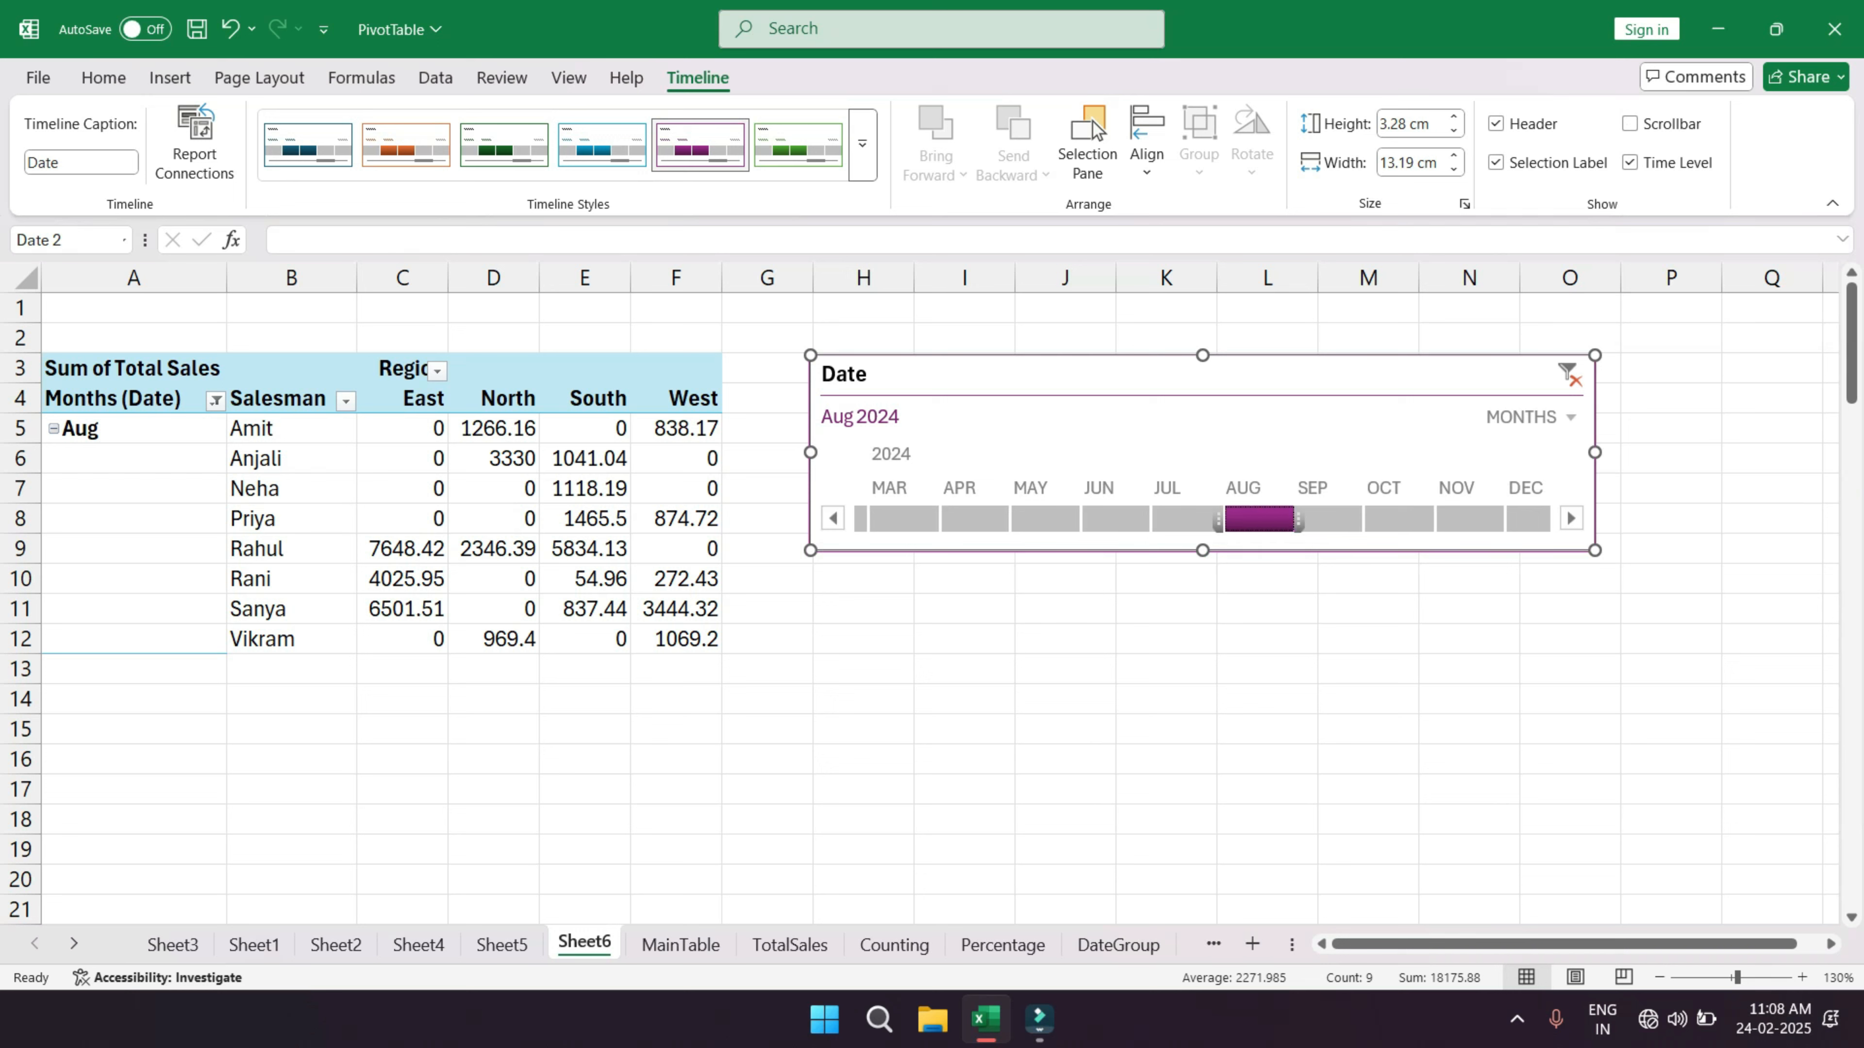
pyautogui.click(1570, 418)
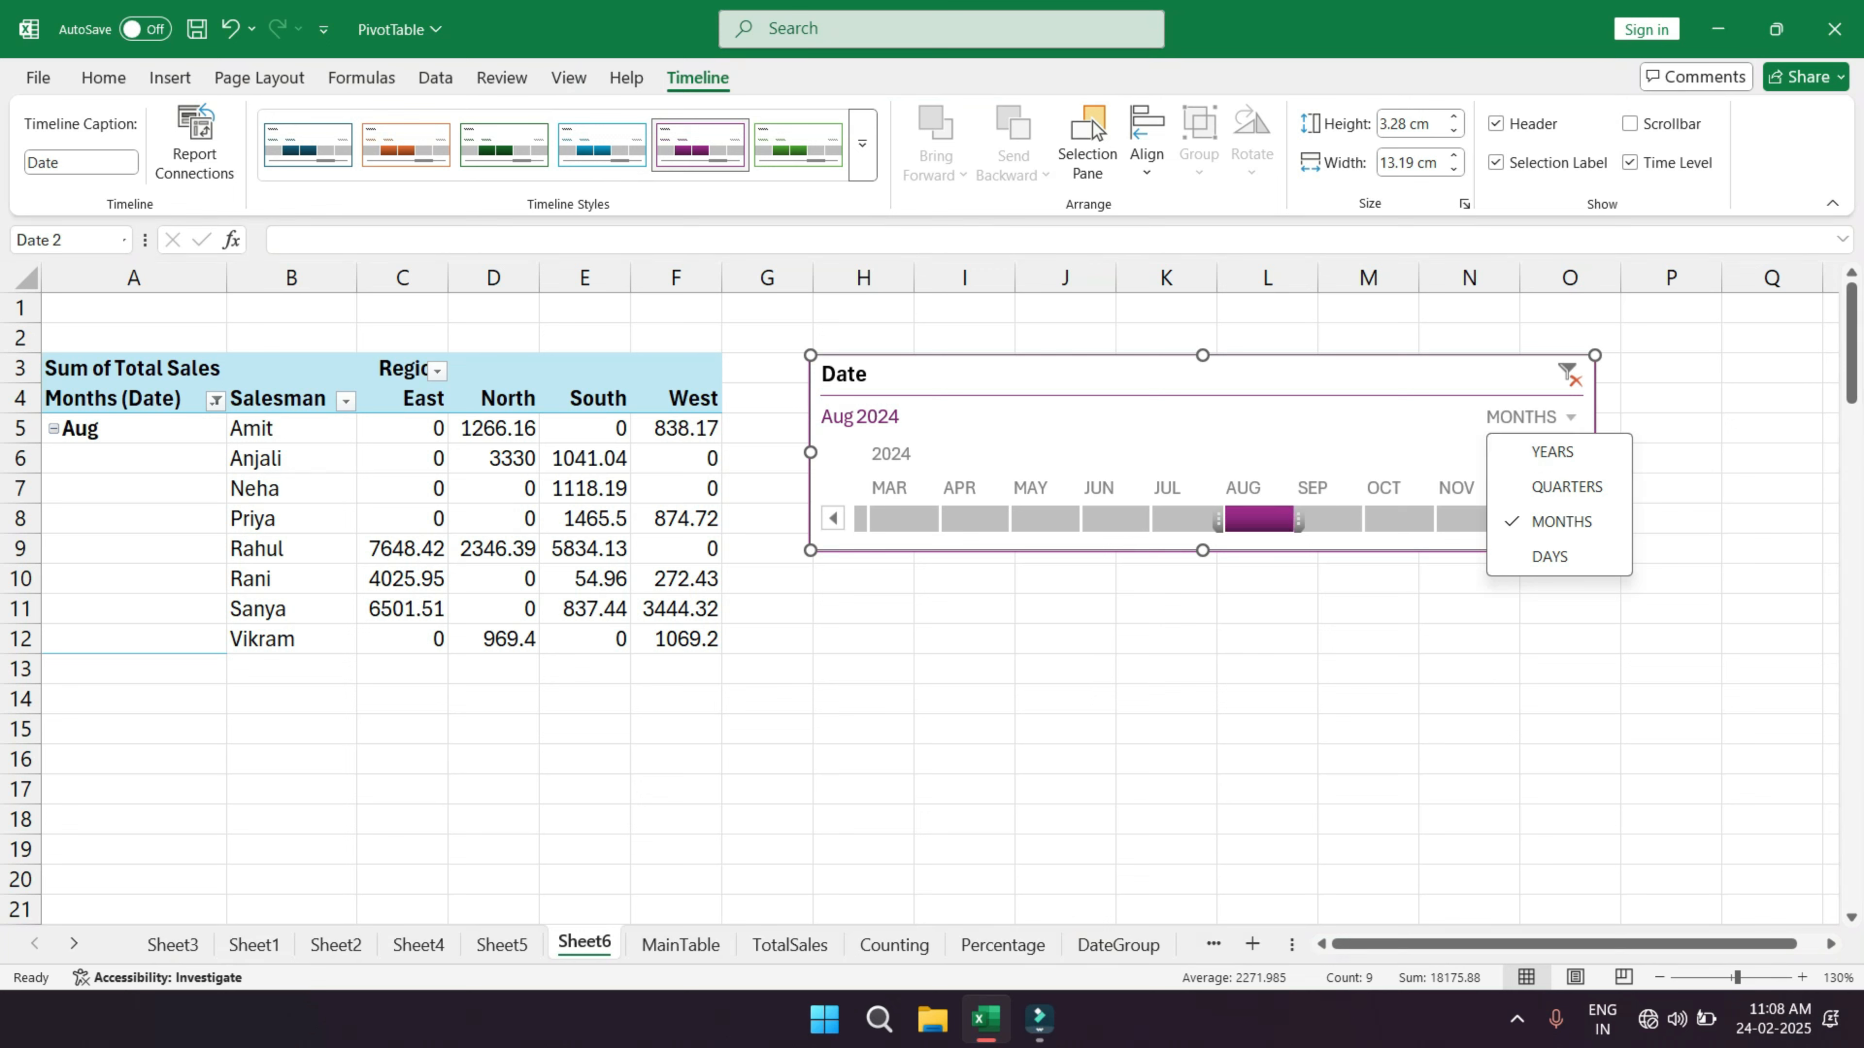
pyautogui.click(1630, 164)
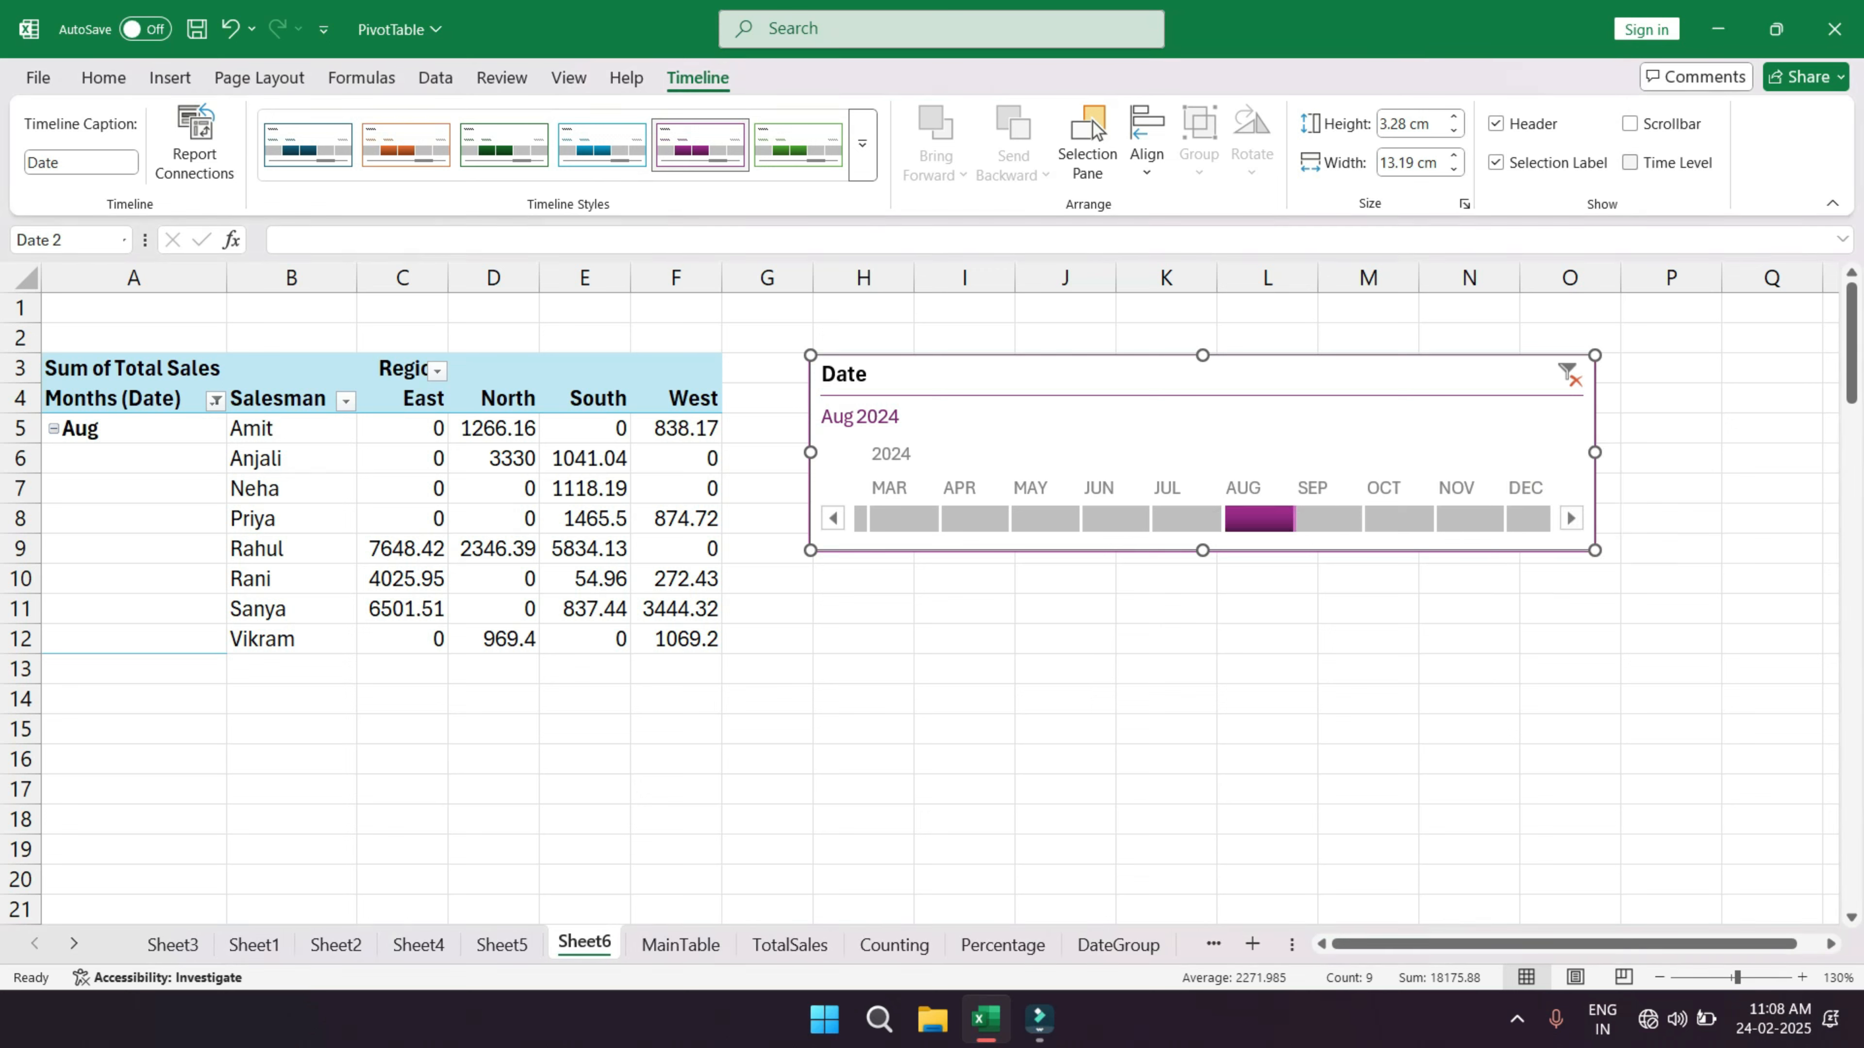
pyautogui.click(1629, 162)
# - Reposition the Date timeline farther away from the PivotTable, starting around column I, and widen it to about 13.51 cm
pyautogui.moveTo(1203, 378); pyautogui.dragTo(1136, 379)
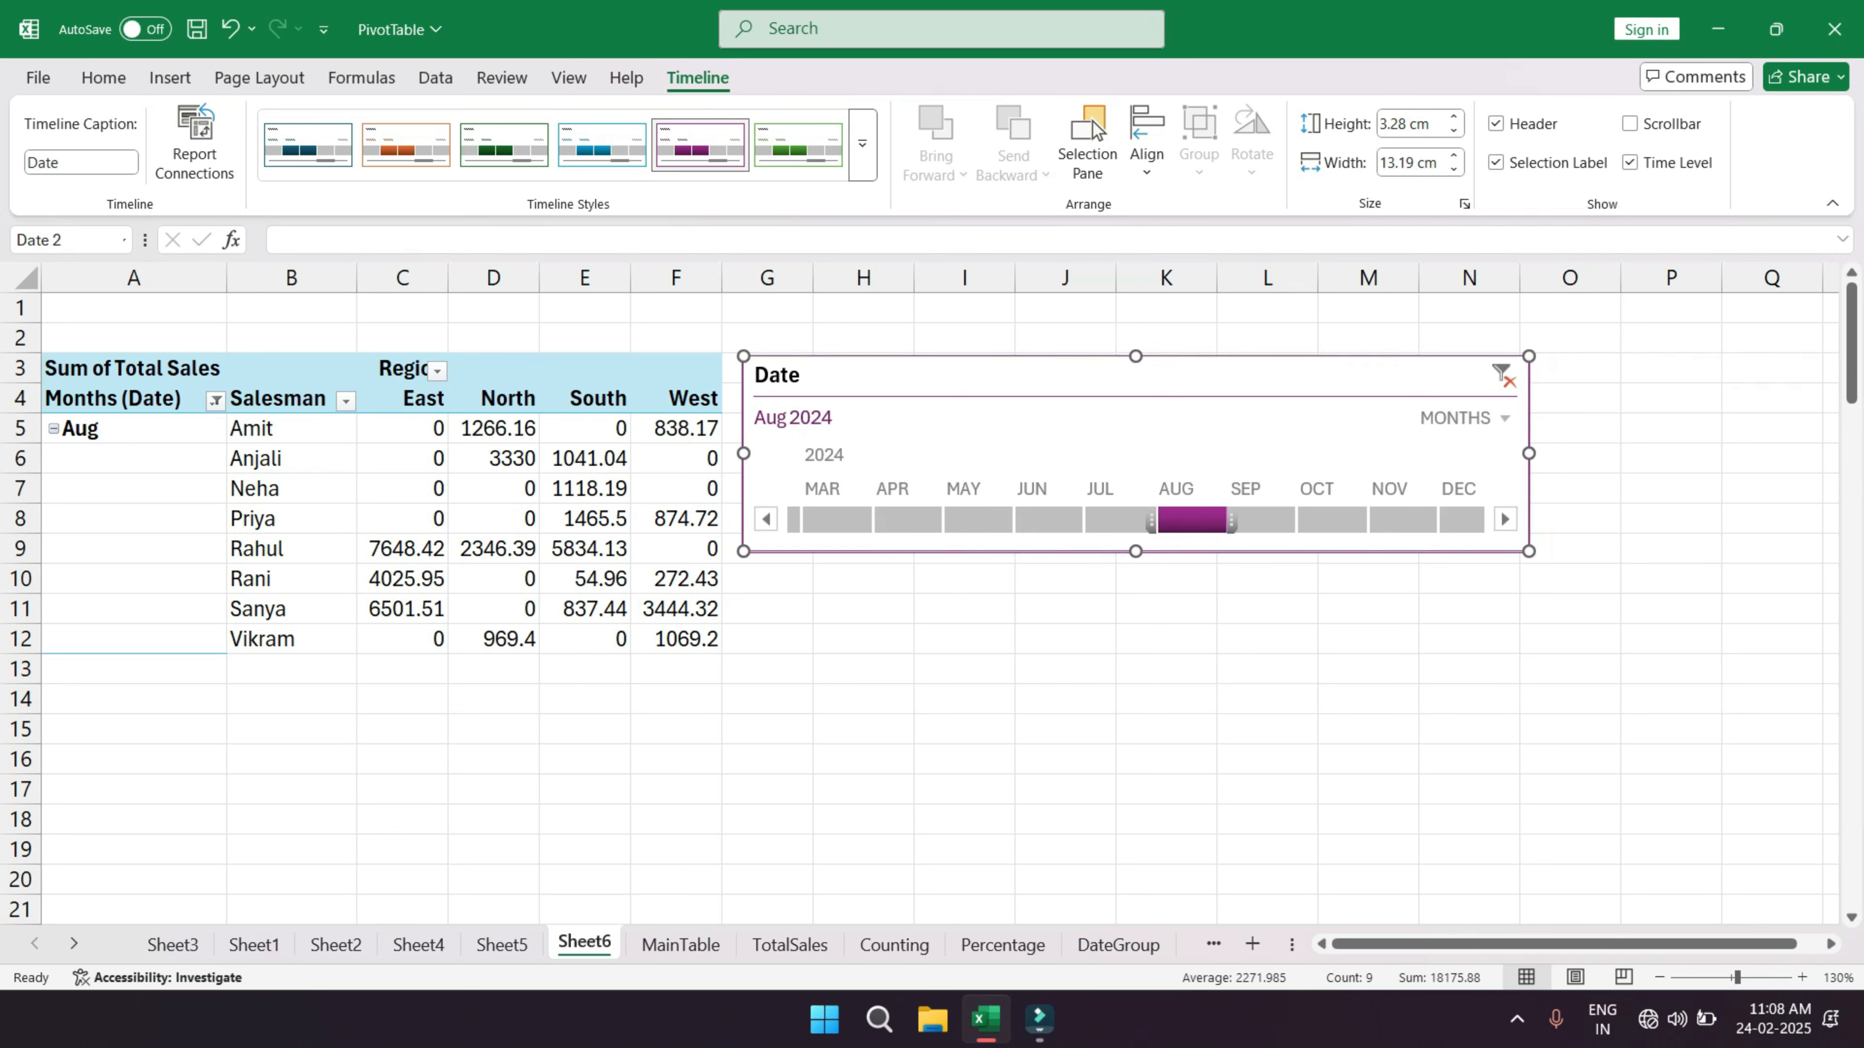
pyautogui.moveTo(1107, 442); pyautogui.dragTo(1278, 442)
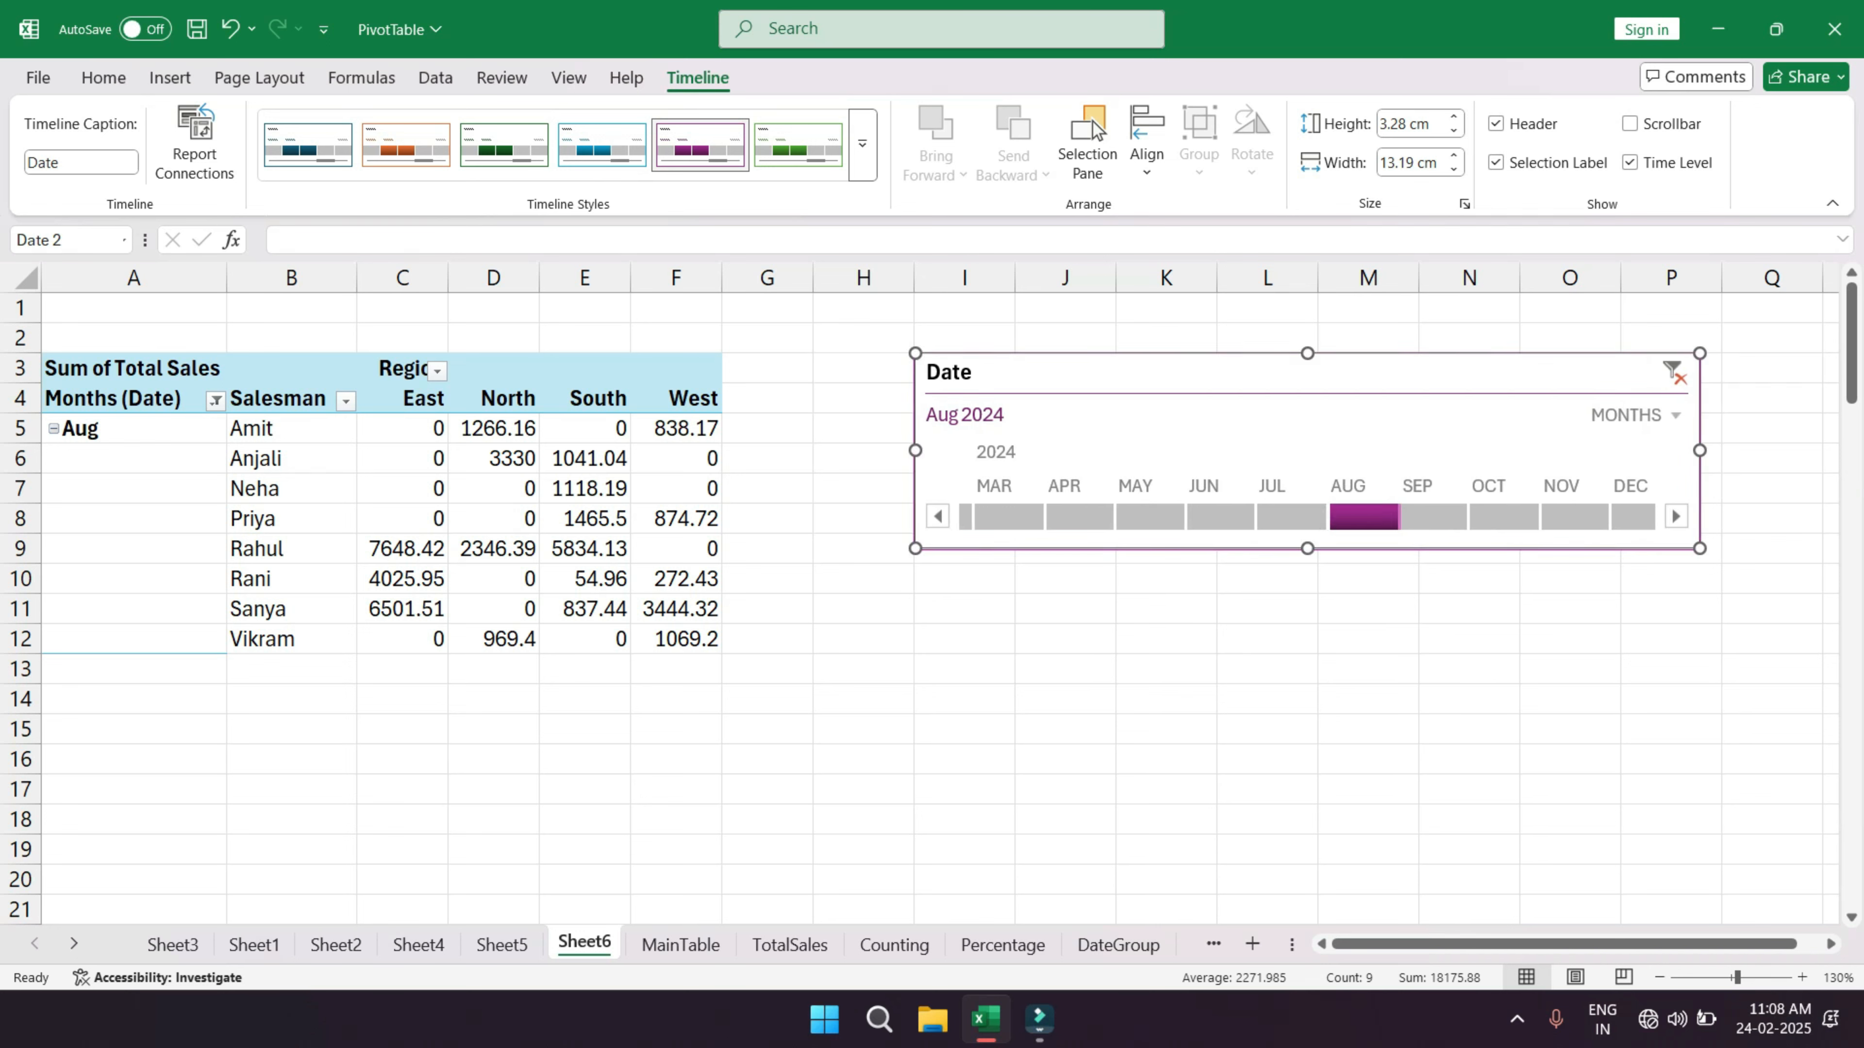
pyautogui.moveTo(1700, 450); pyautogui.dragTo(1719, 450)
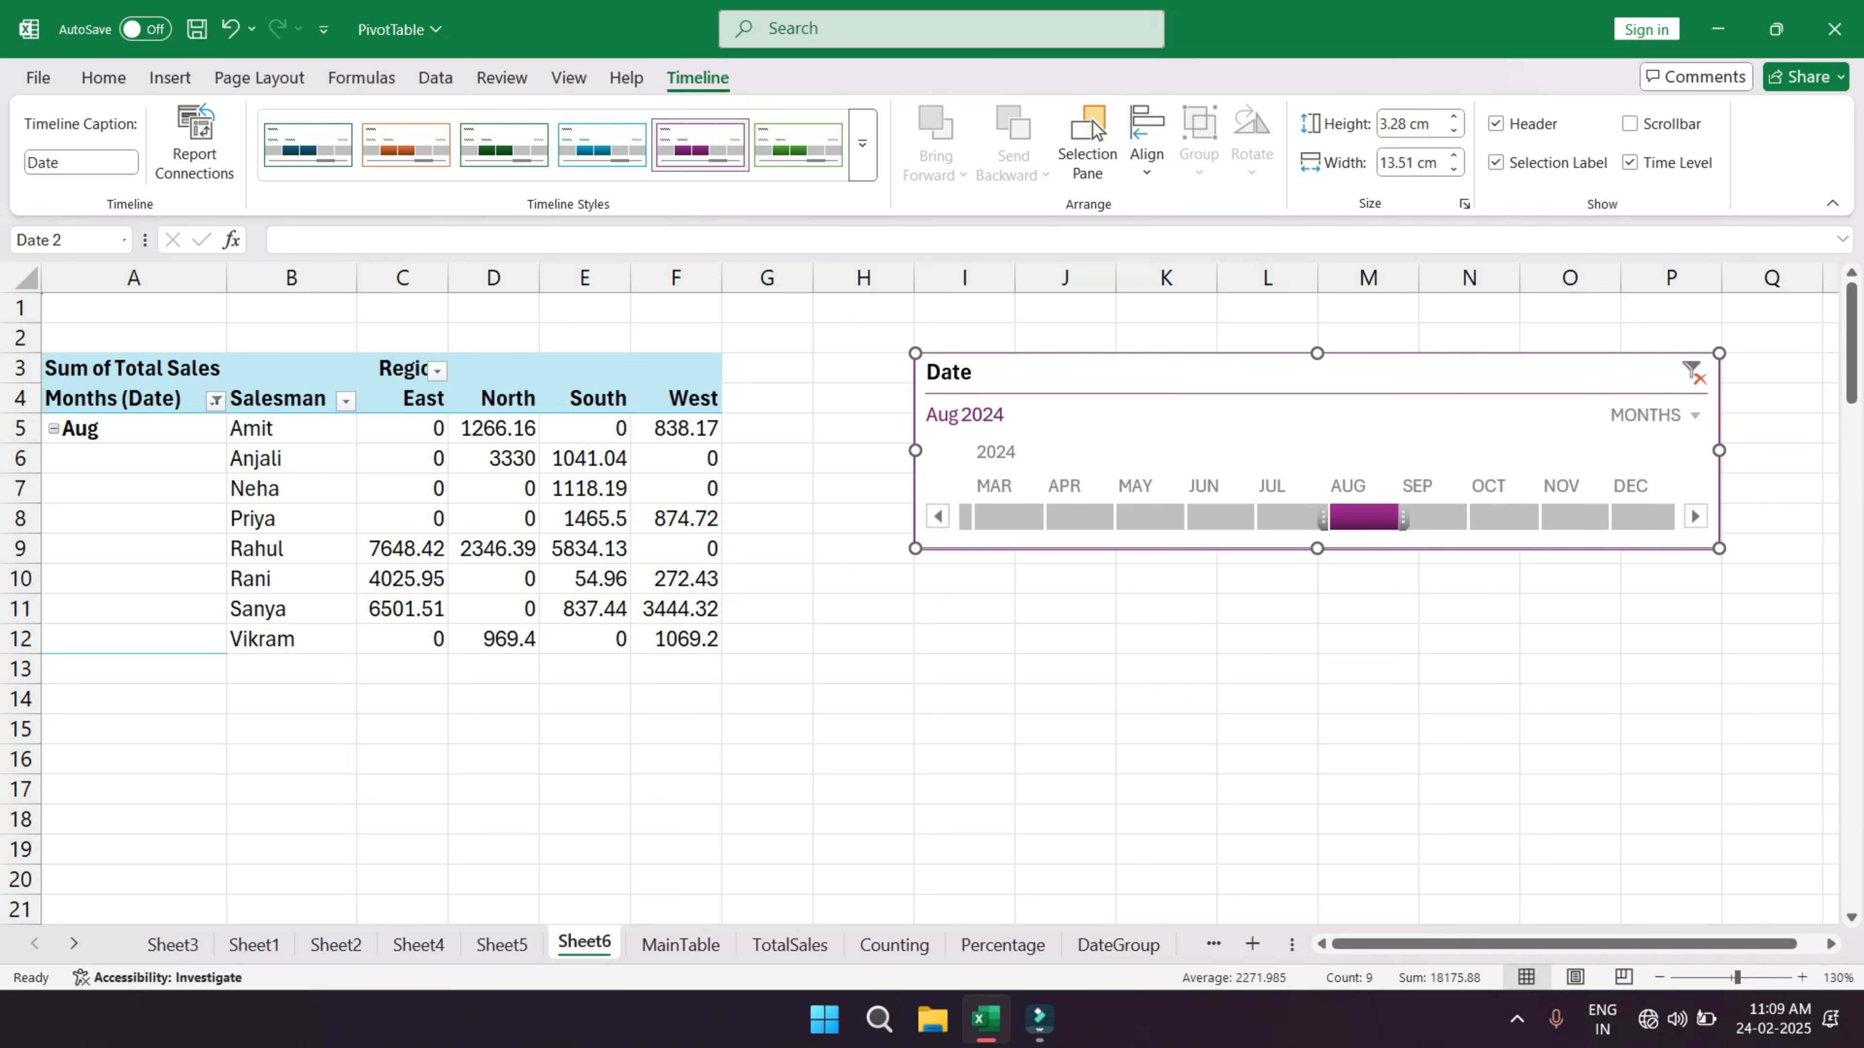
# - Filter the PivotTable with the Date timeline by April, May and finally July 2024
pyautogui.click(1079, 517)
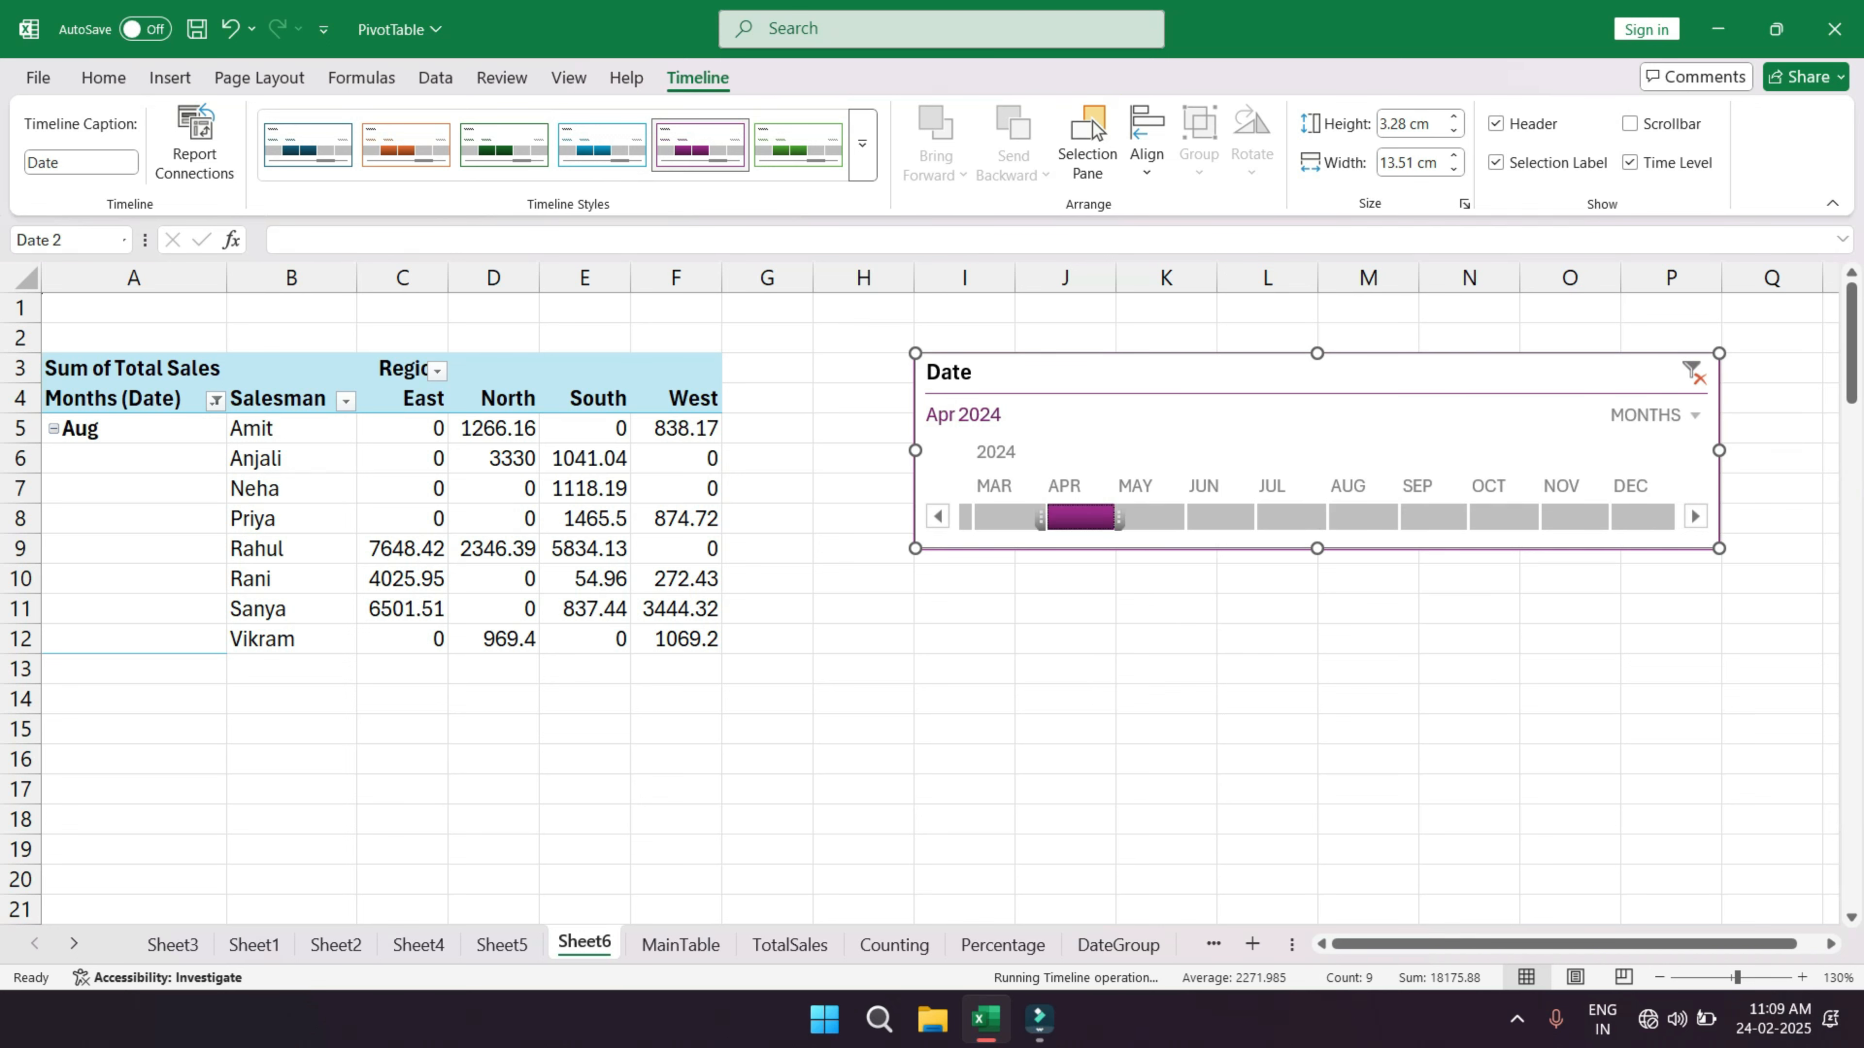
pyautogui.click(1154, 516)
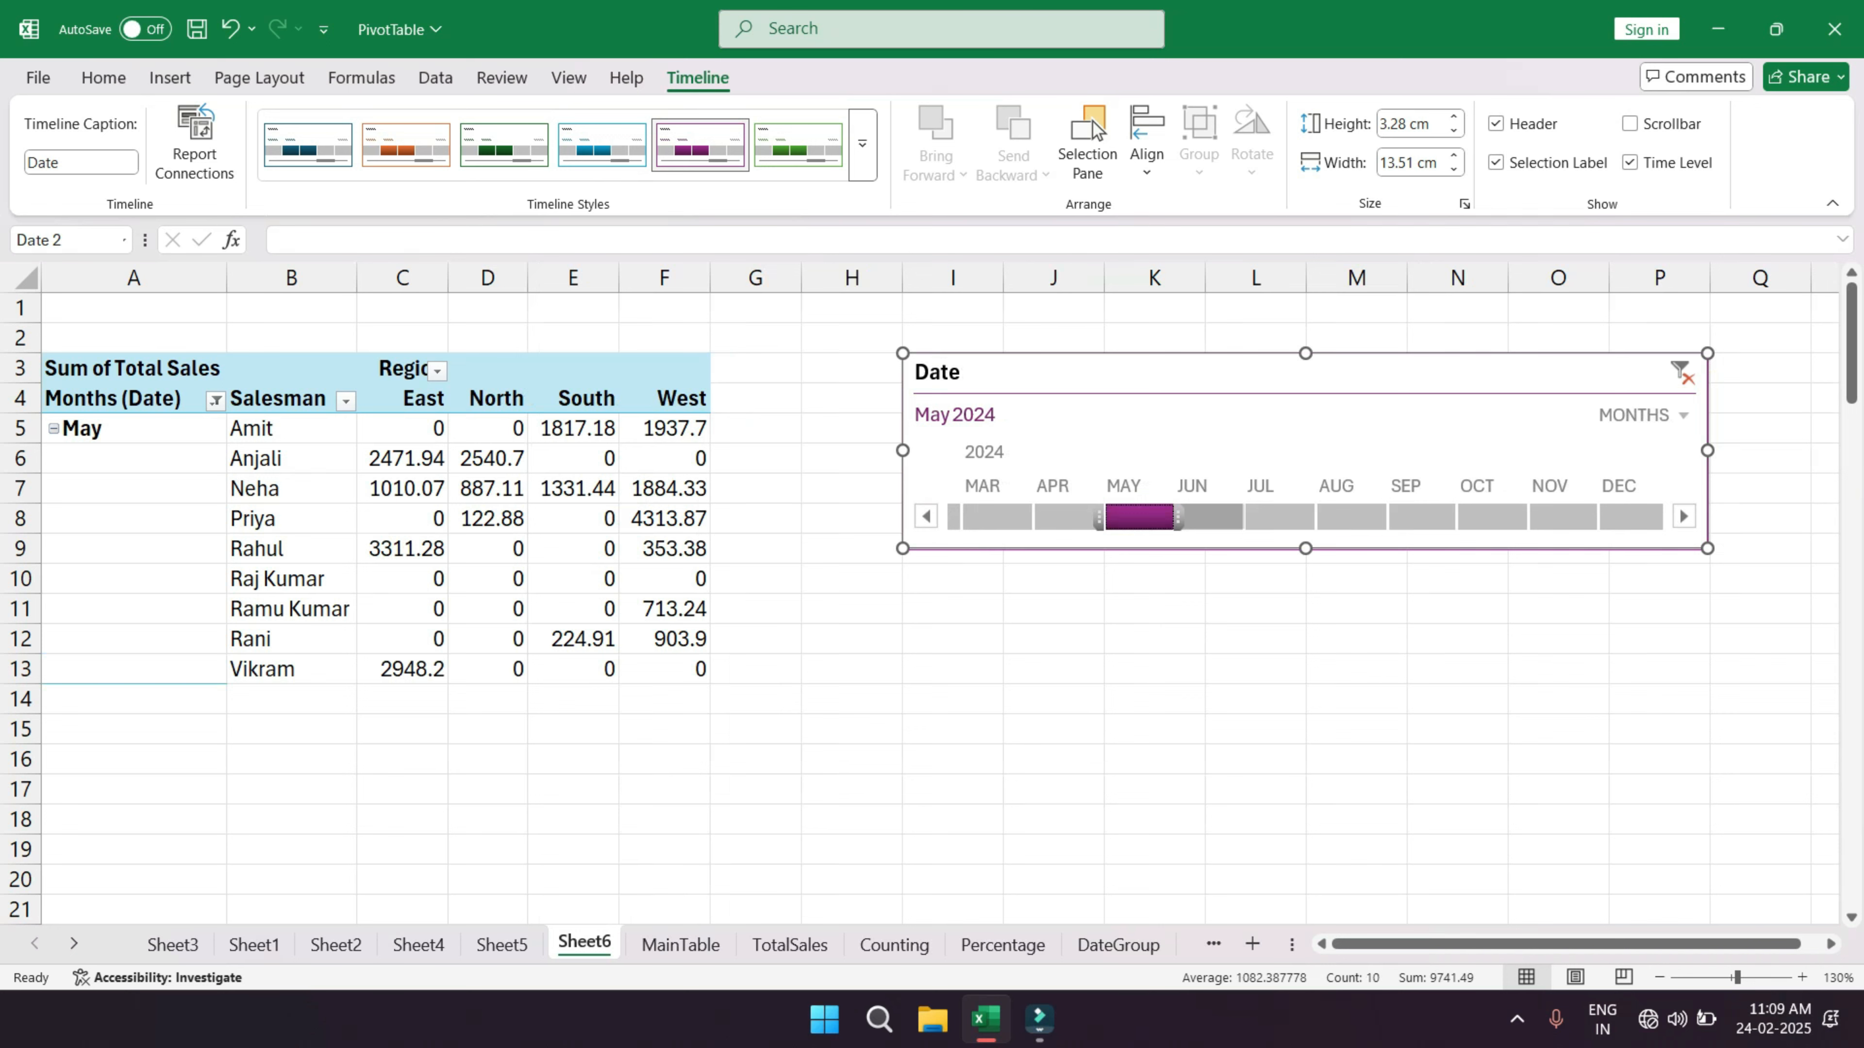
pyautogui.click(1280, 517)
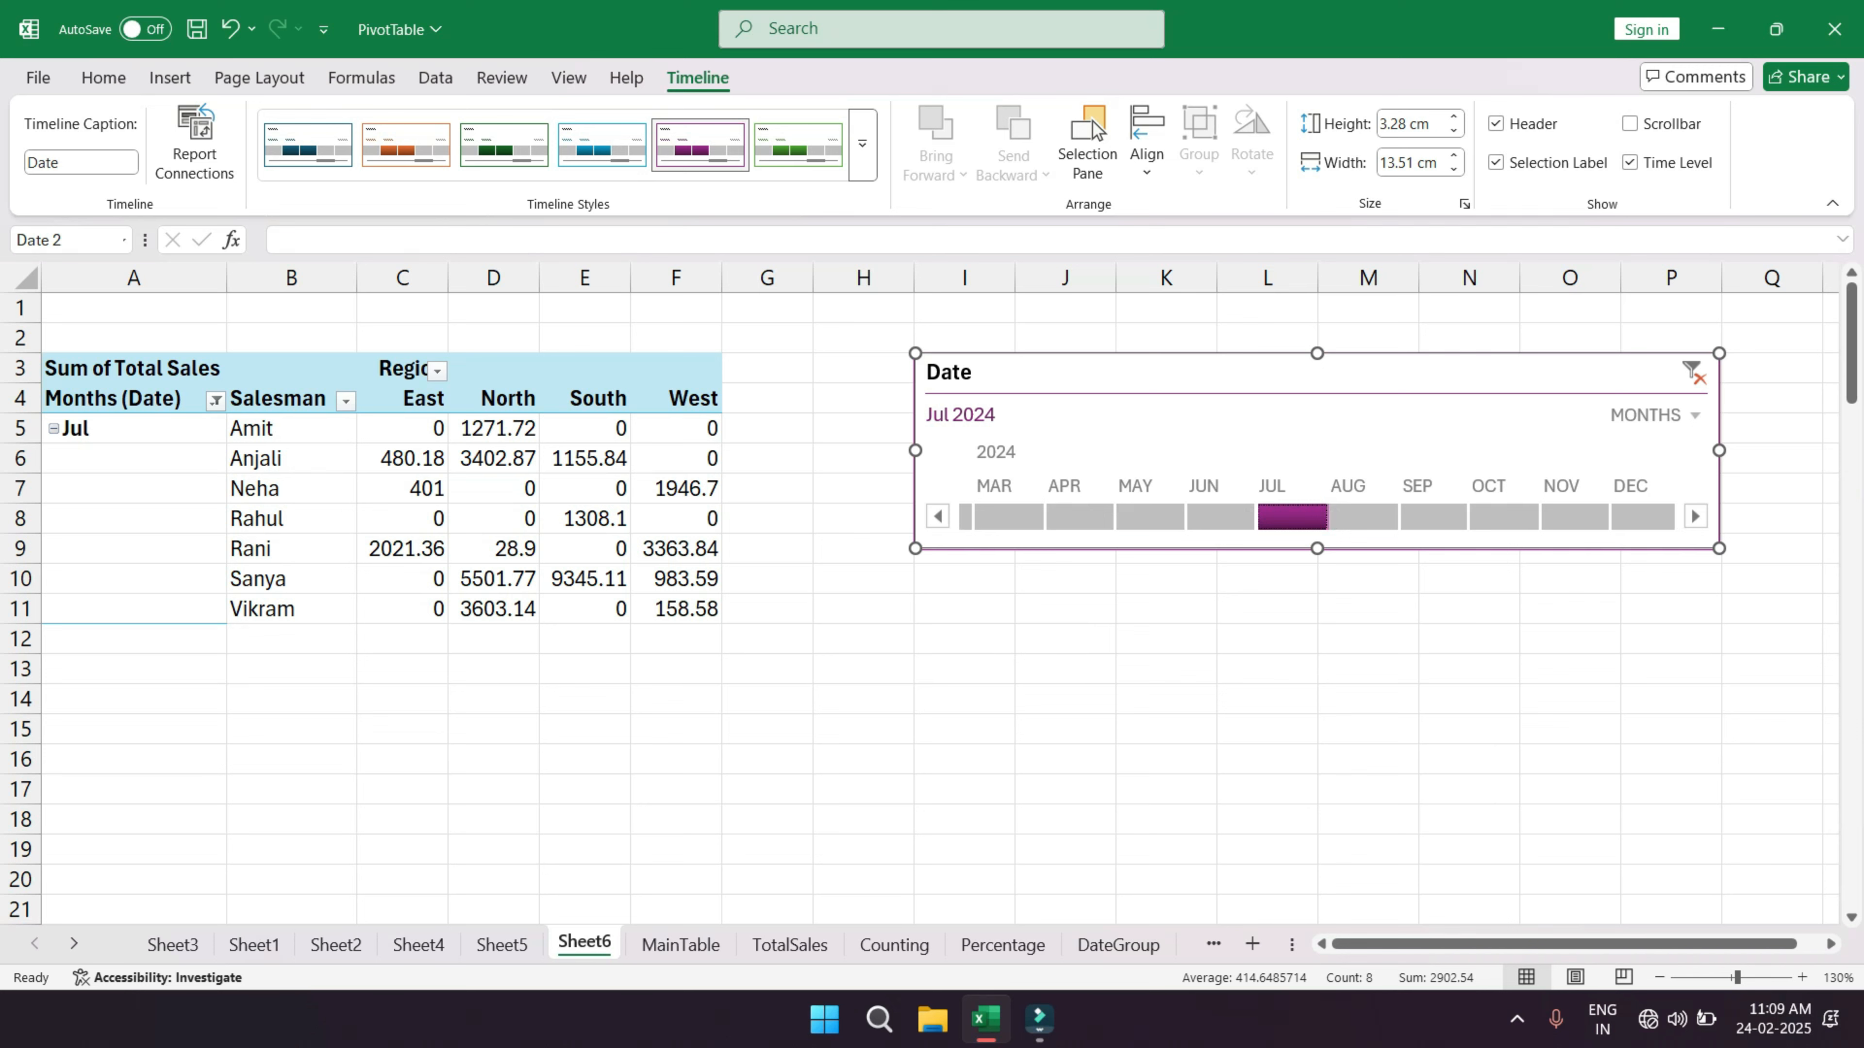
# - Insert Region and Category slicers for the PivotTable
pyautogui.click(403, 370)
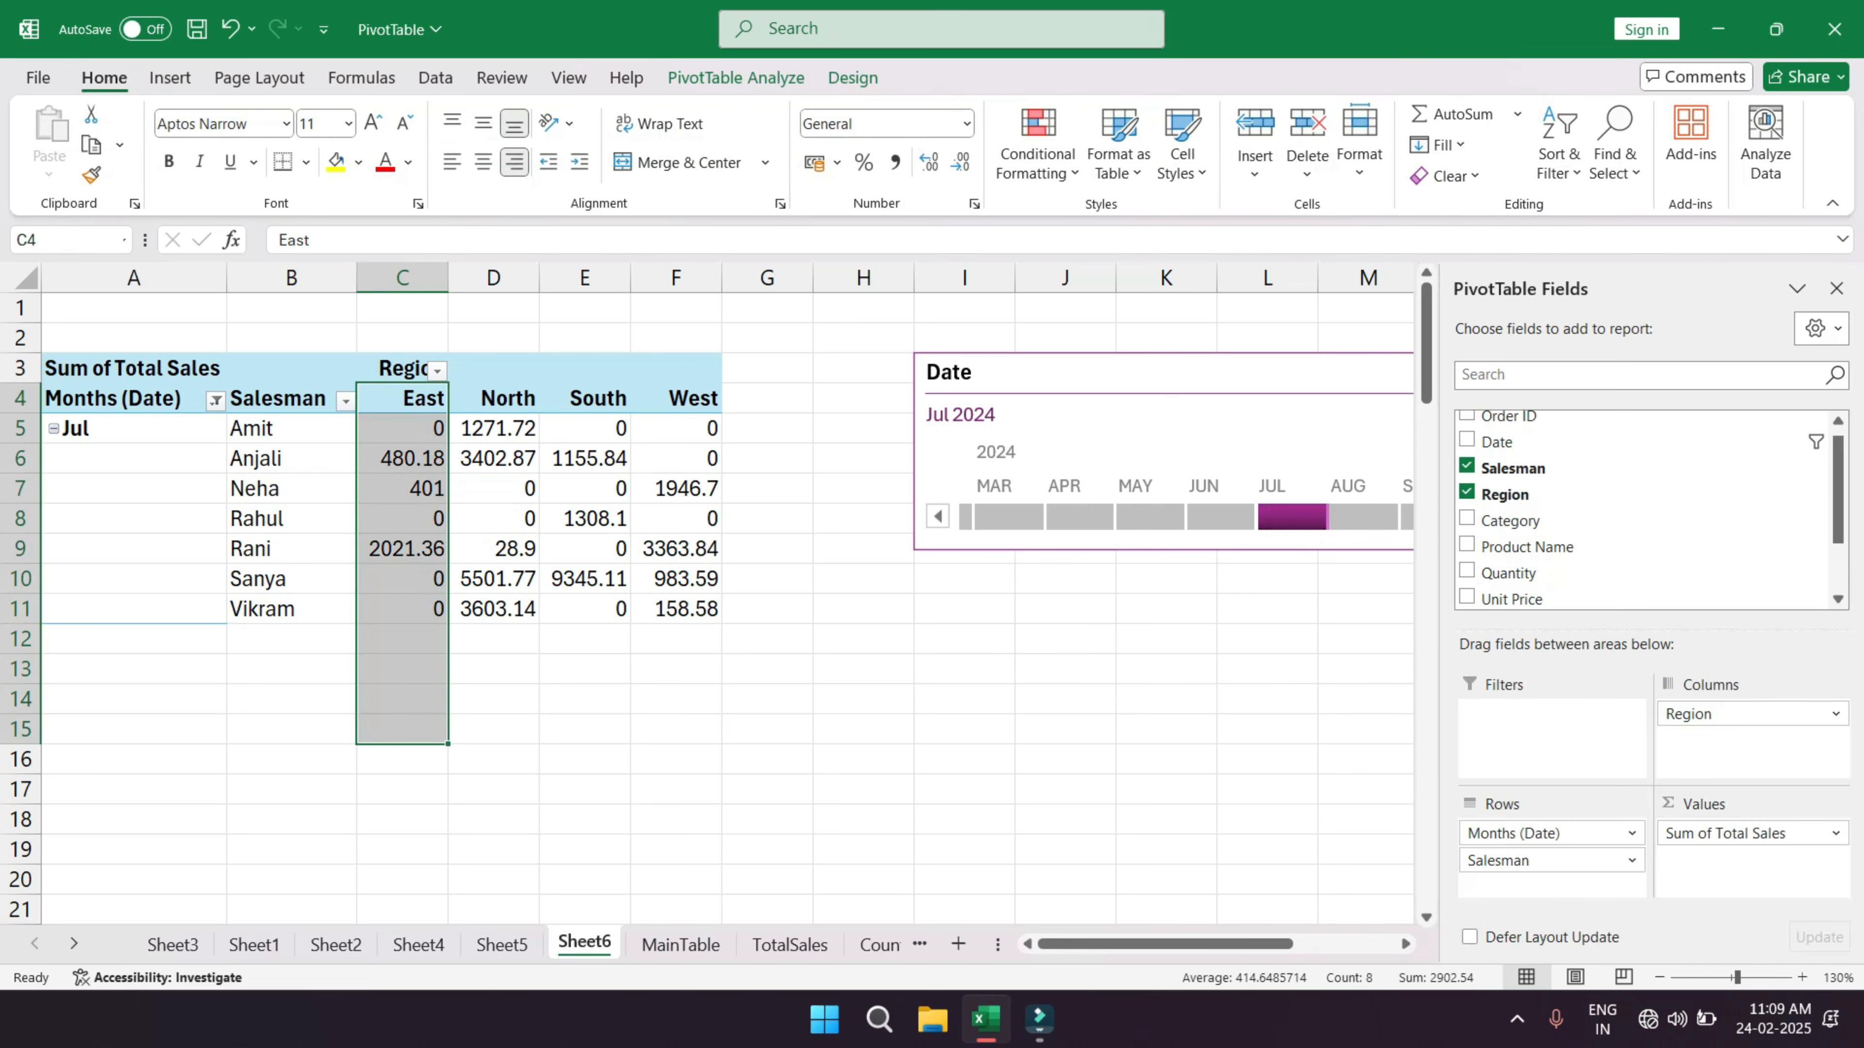
pyautogui.click(402, 489)
pyautogui.click(736, 77)
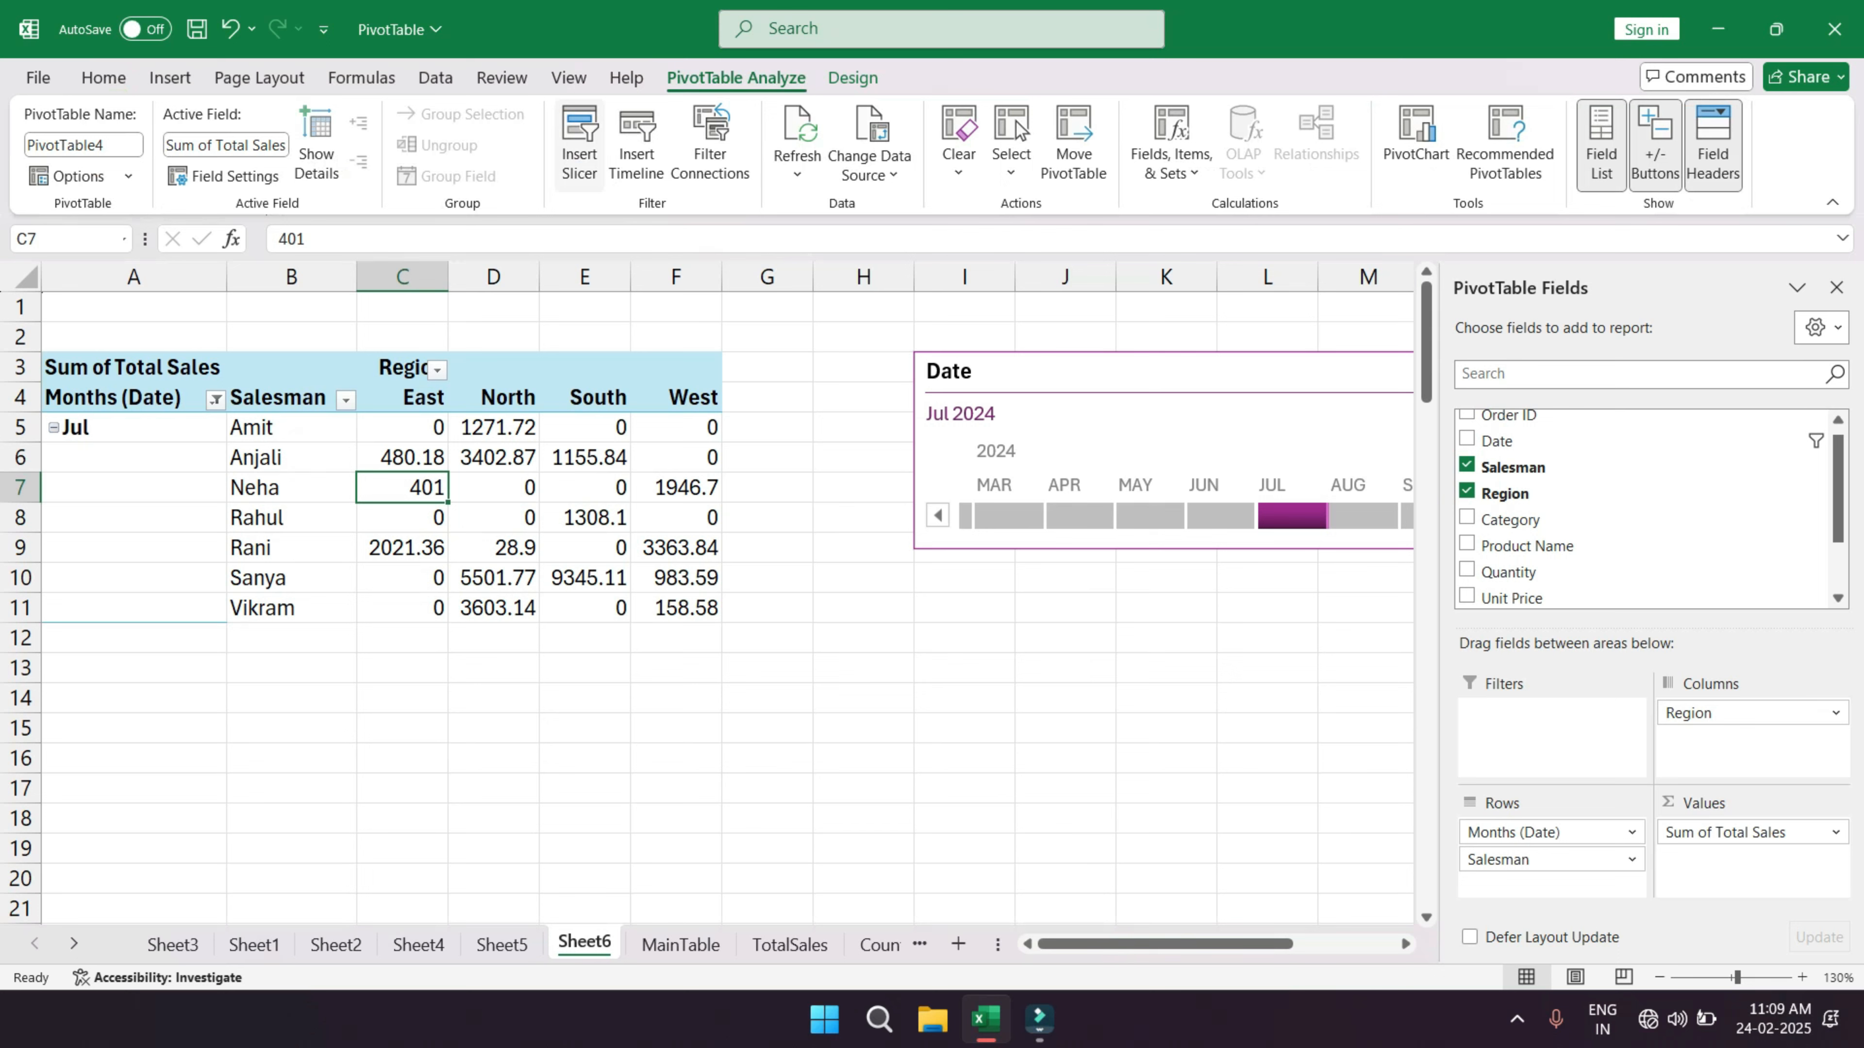
pyautogui.click(579, 147)
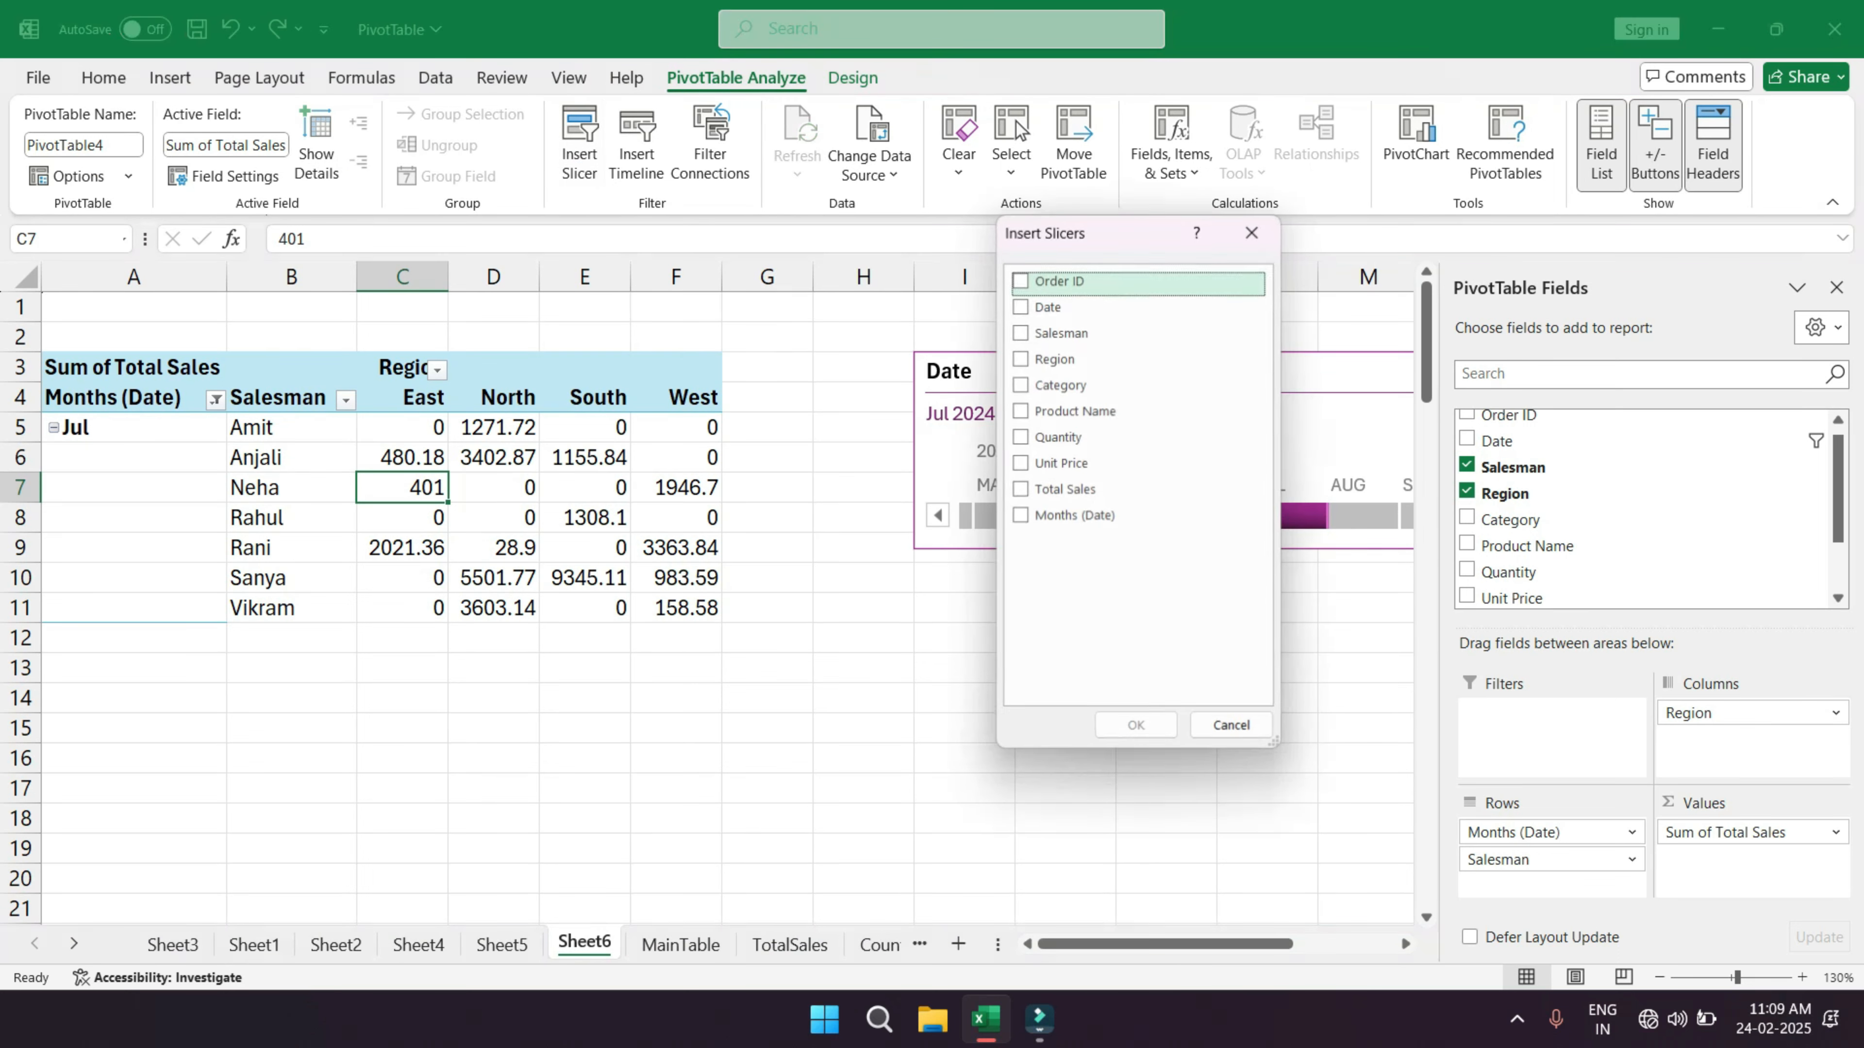
pyautogui.click(970, 313)
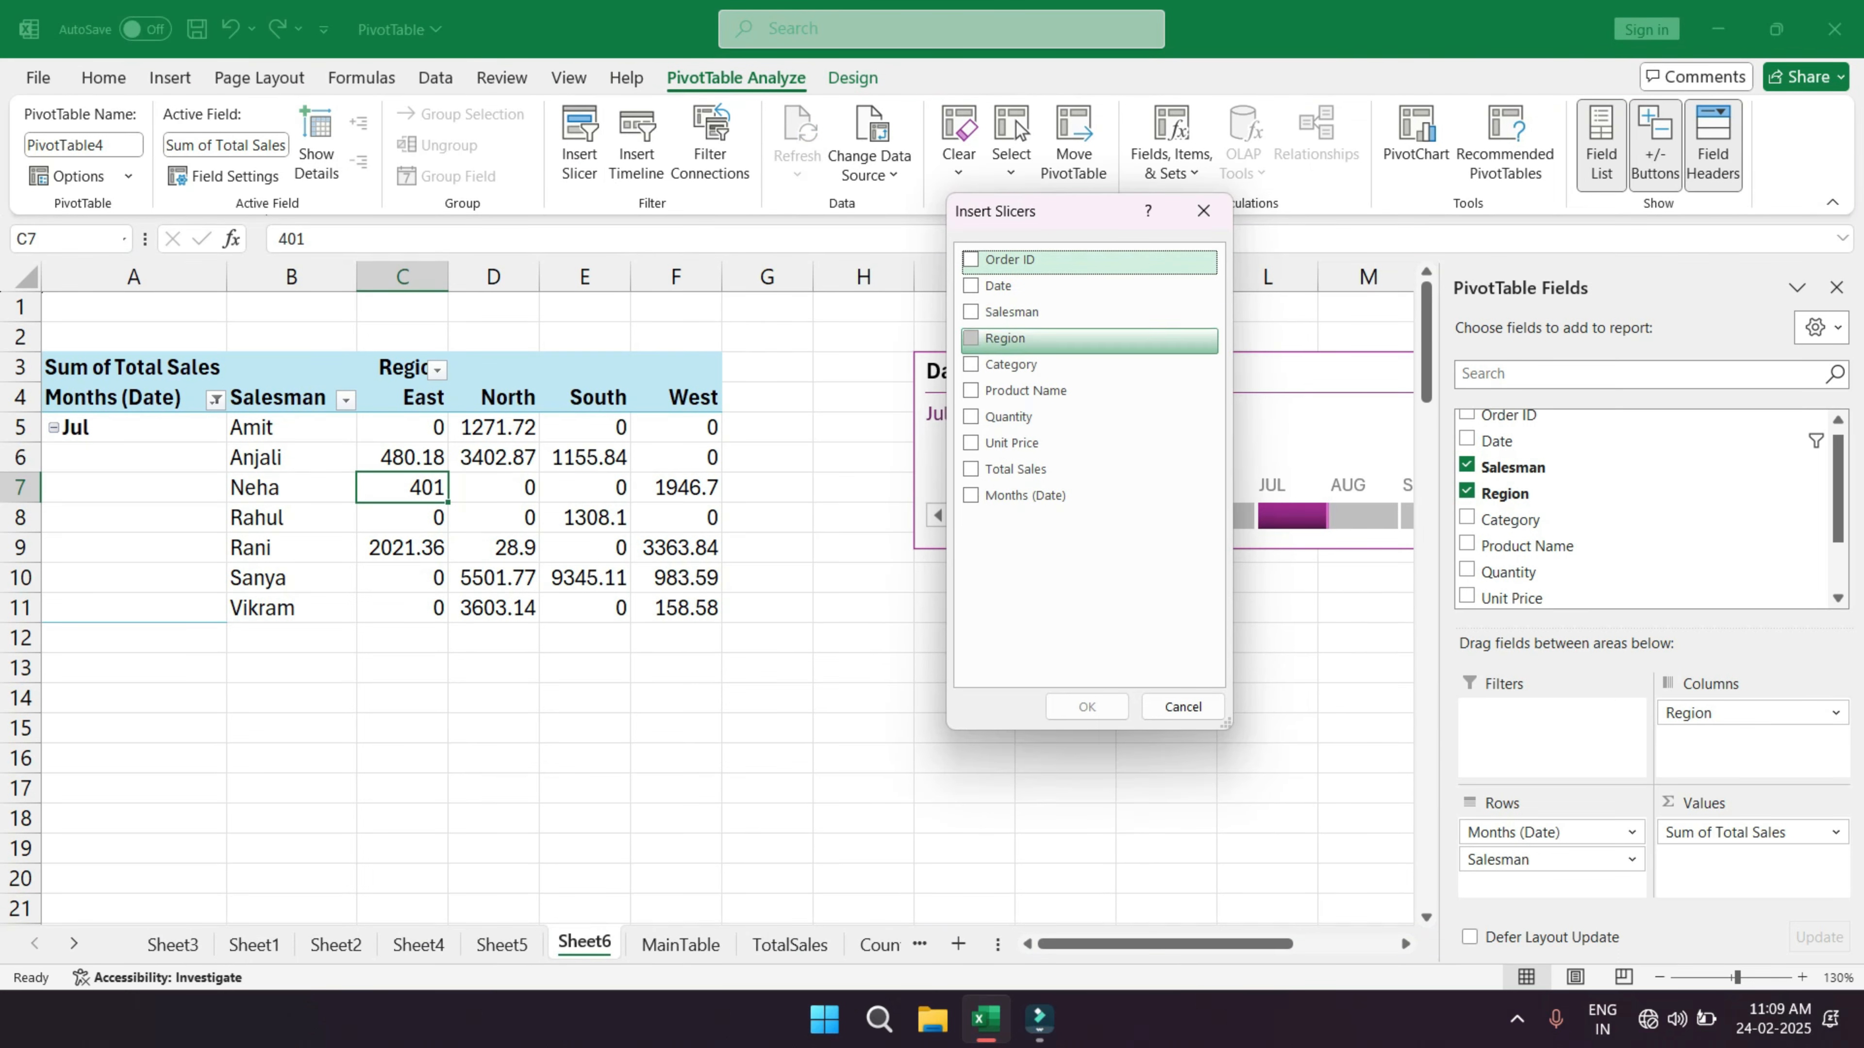
pyautogui.click(1004, 337)
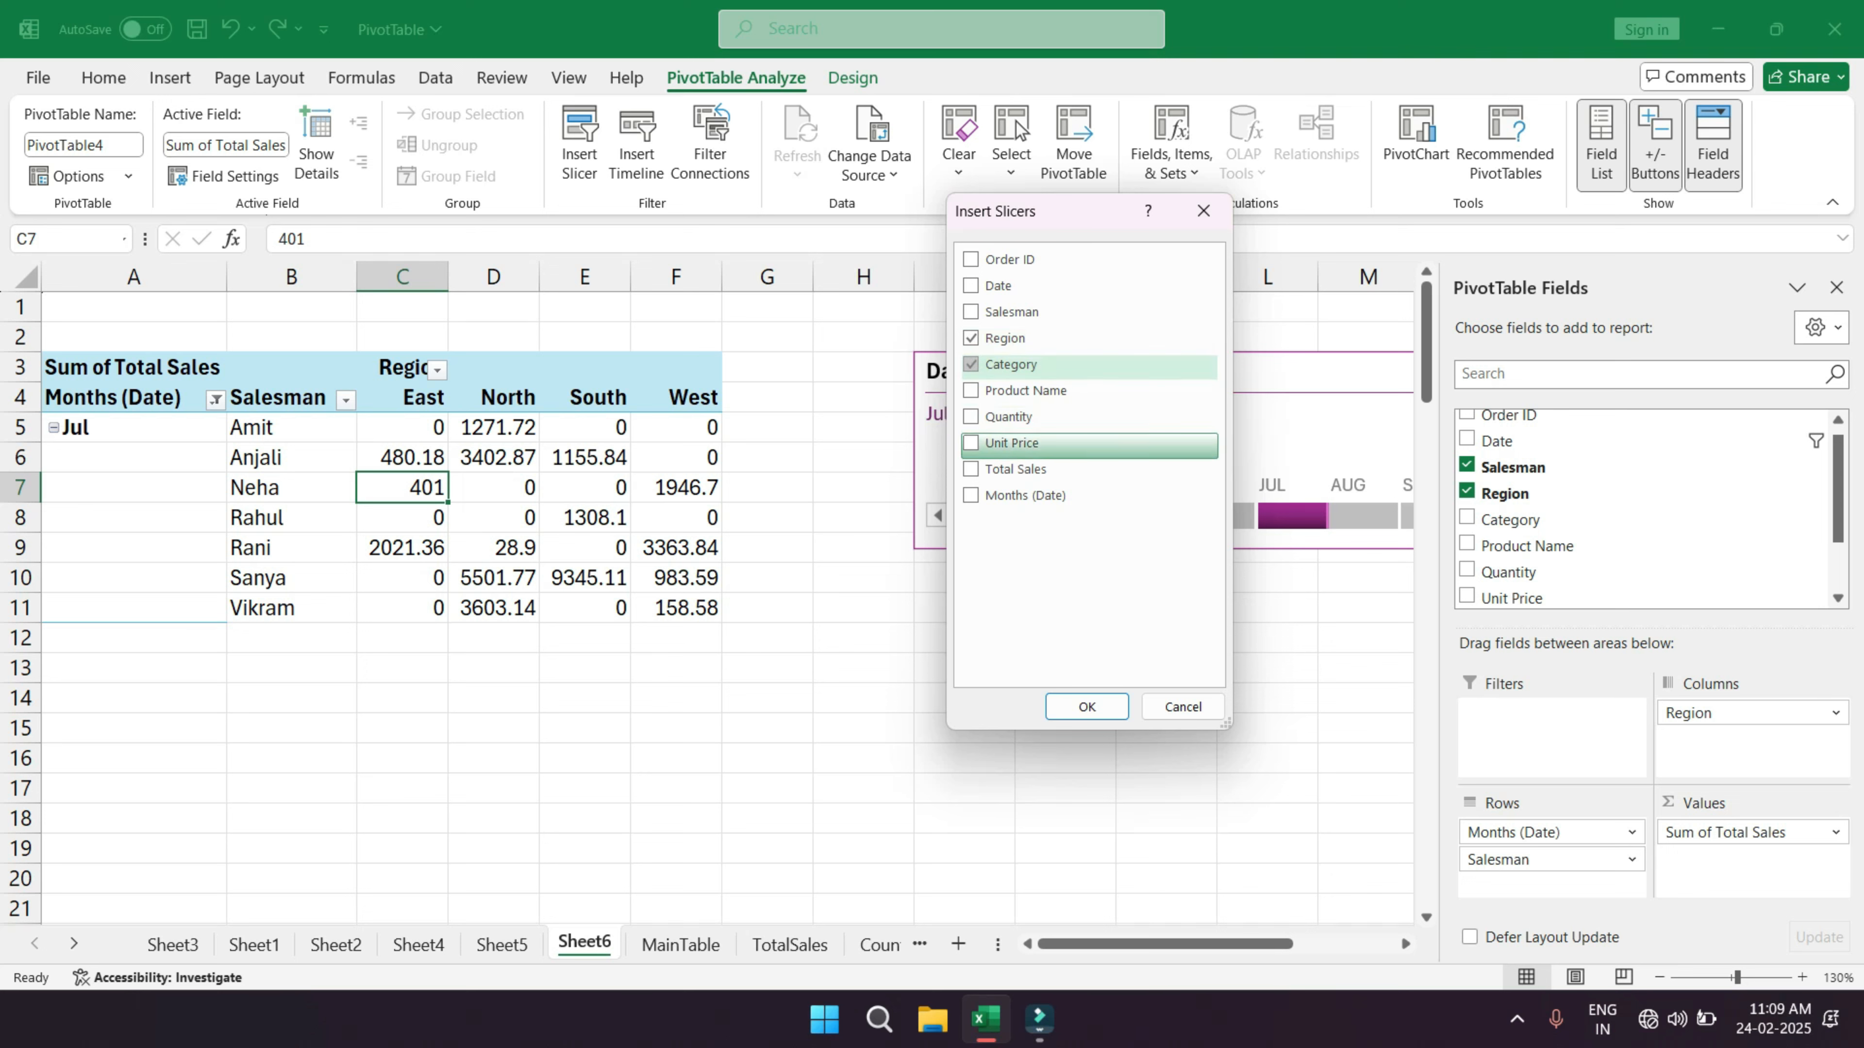
pyautogui.click(1087, 706)
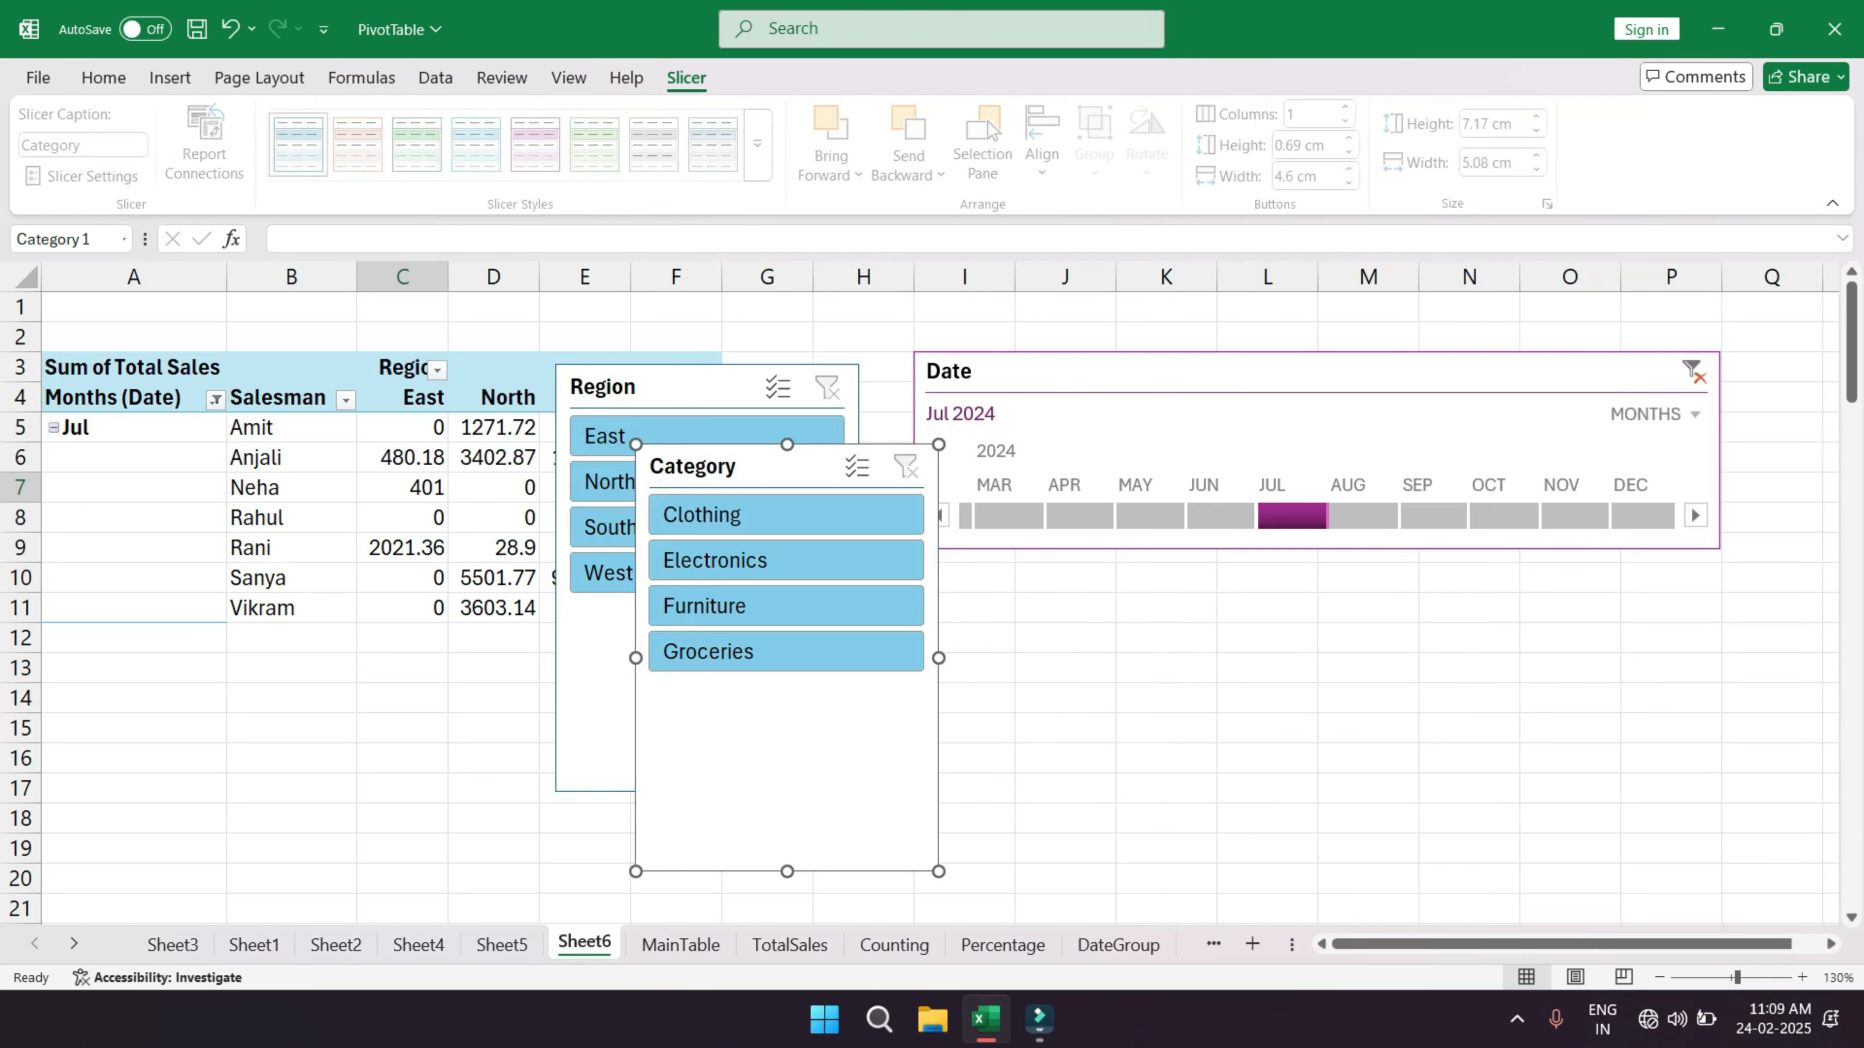
# - Arrange the Region and Category slicers side by side directly below the Date timeline
pyautogui.moveTo(770, 468); pyautogui.dragTo(1537, 575)
pyautogui.moveTo(697, 390); pyautogui.dragTo(1057, 580)
pyautogui.moveTo(1534, 574); pyautogui.dragTo(1364, 579)
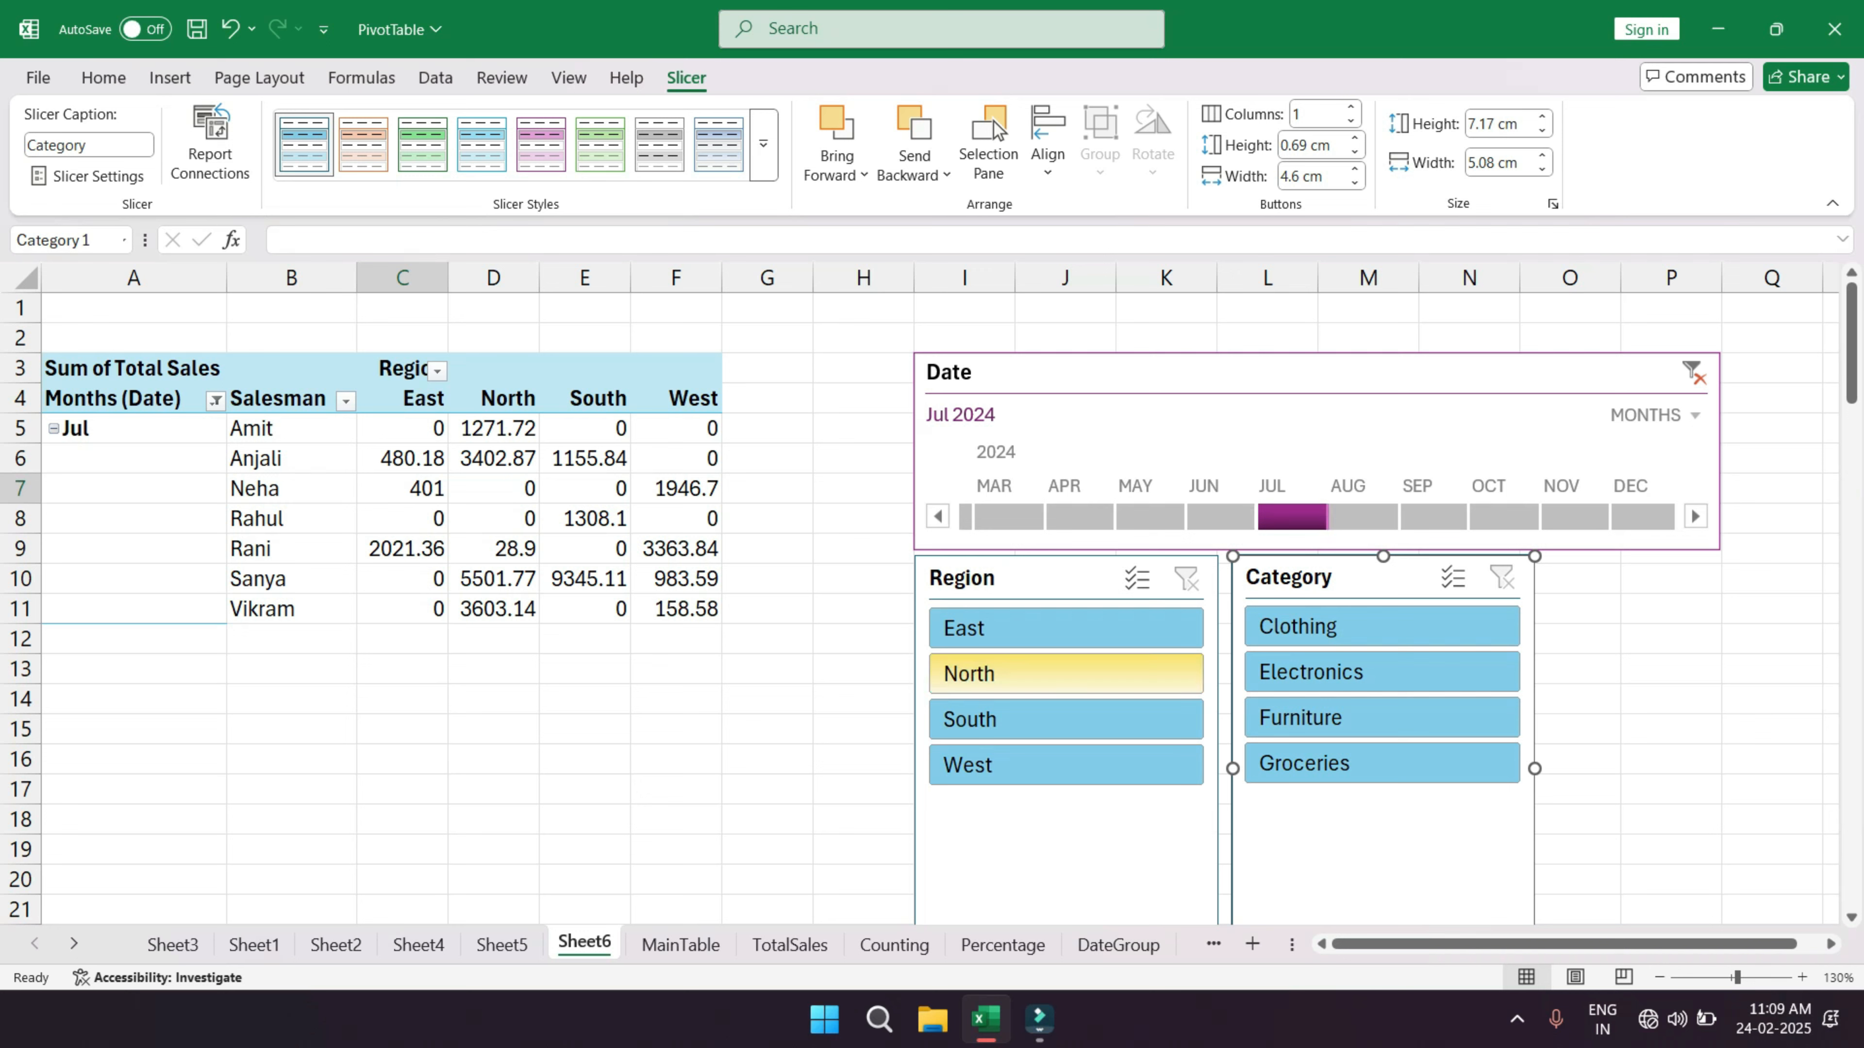
# - Filter the PivotTable to the East region and alternate the category between Clothing and Groceries, ending on Groceries
pyautogui.click(1065, 628)
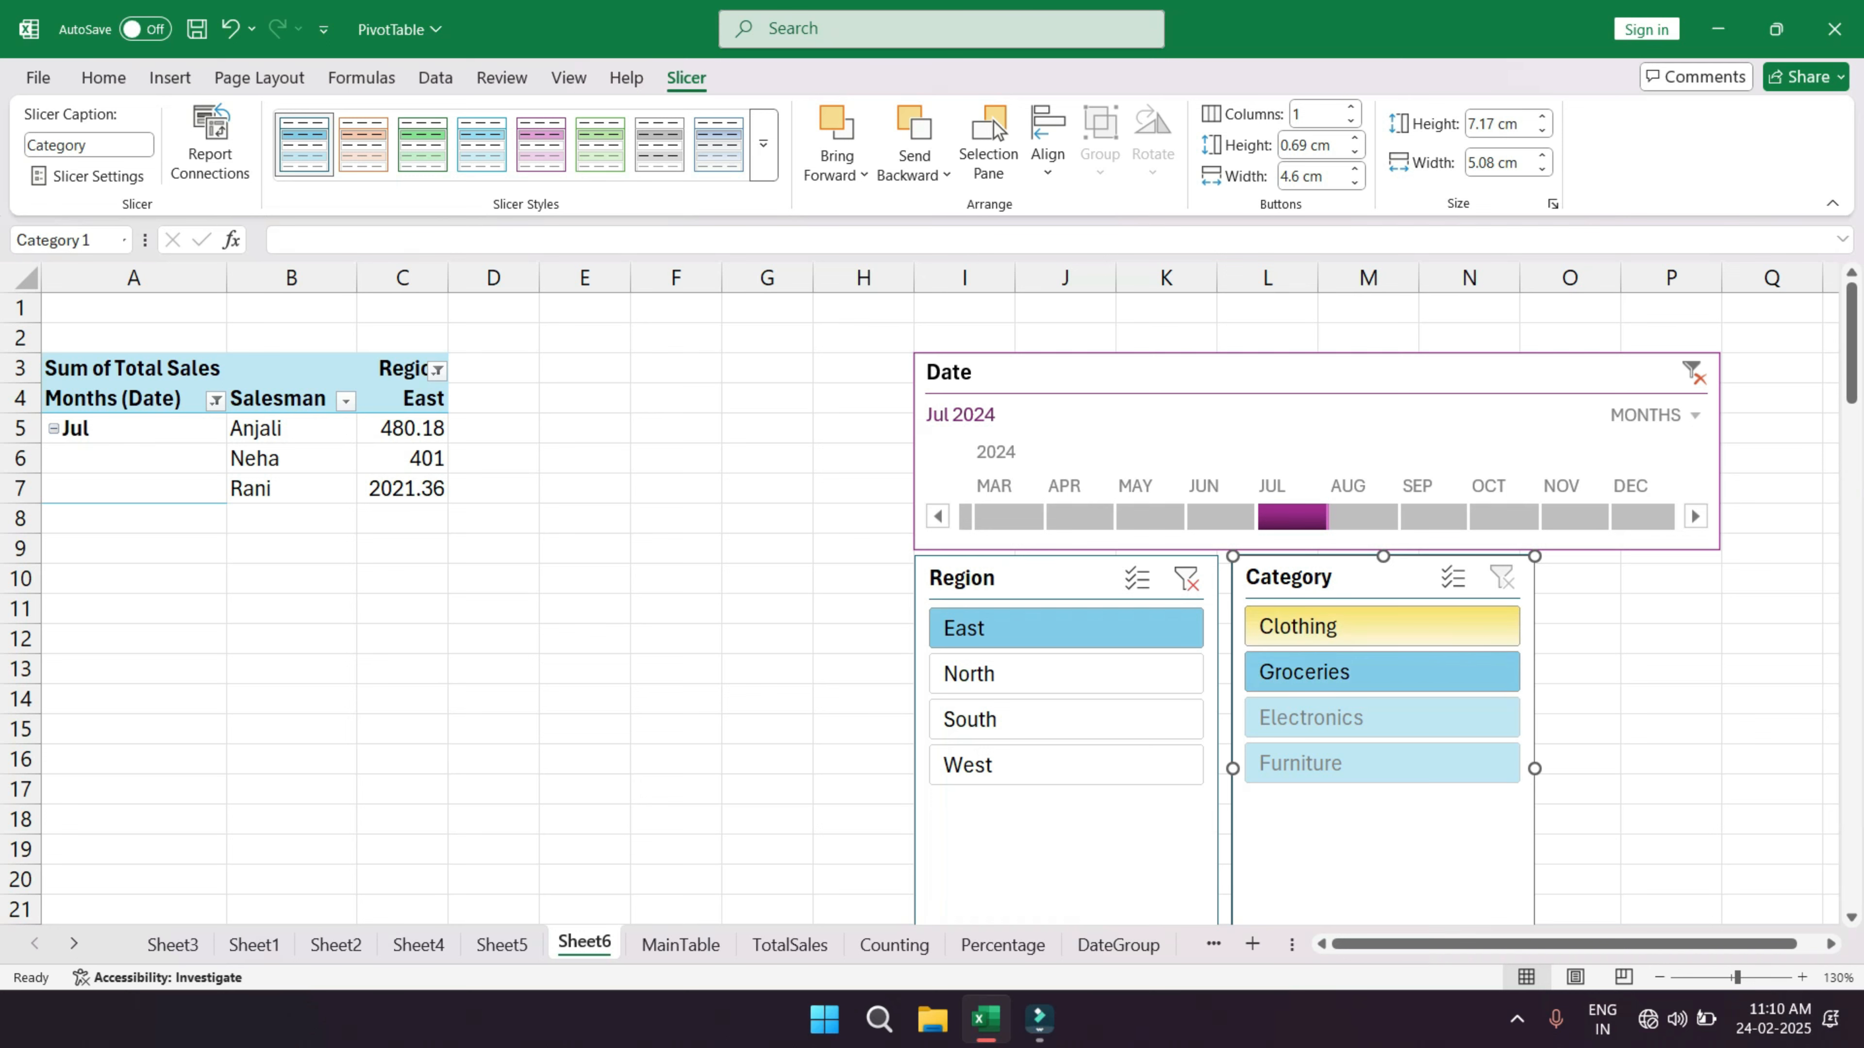
pyautogui.click(1382, 625)
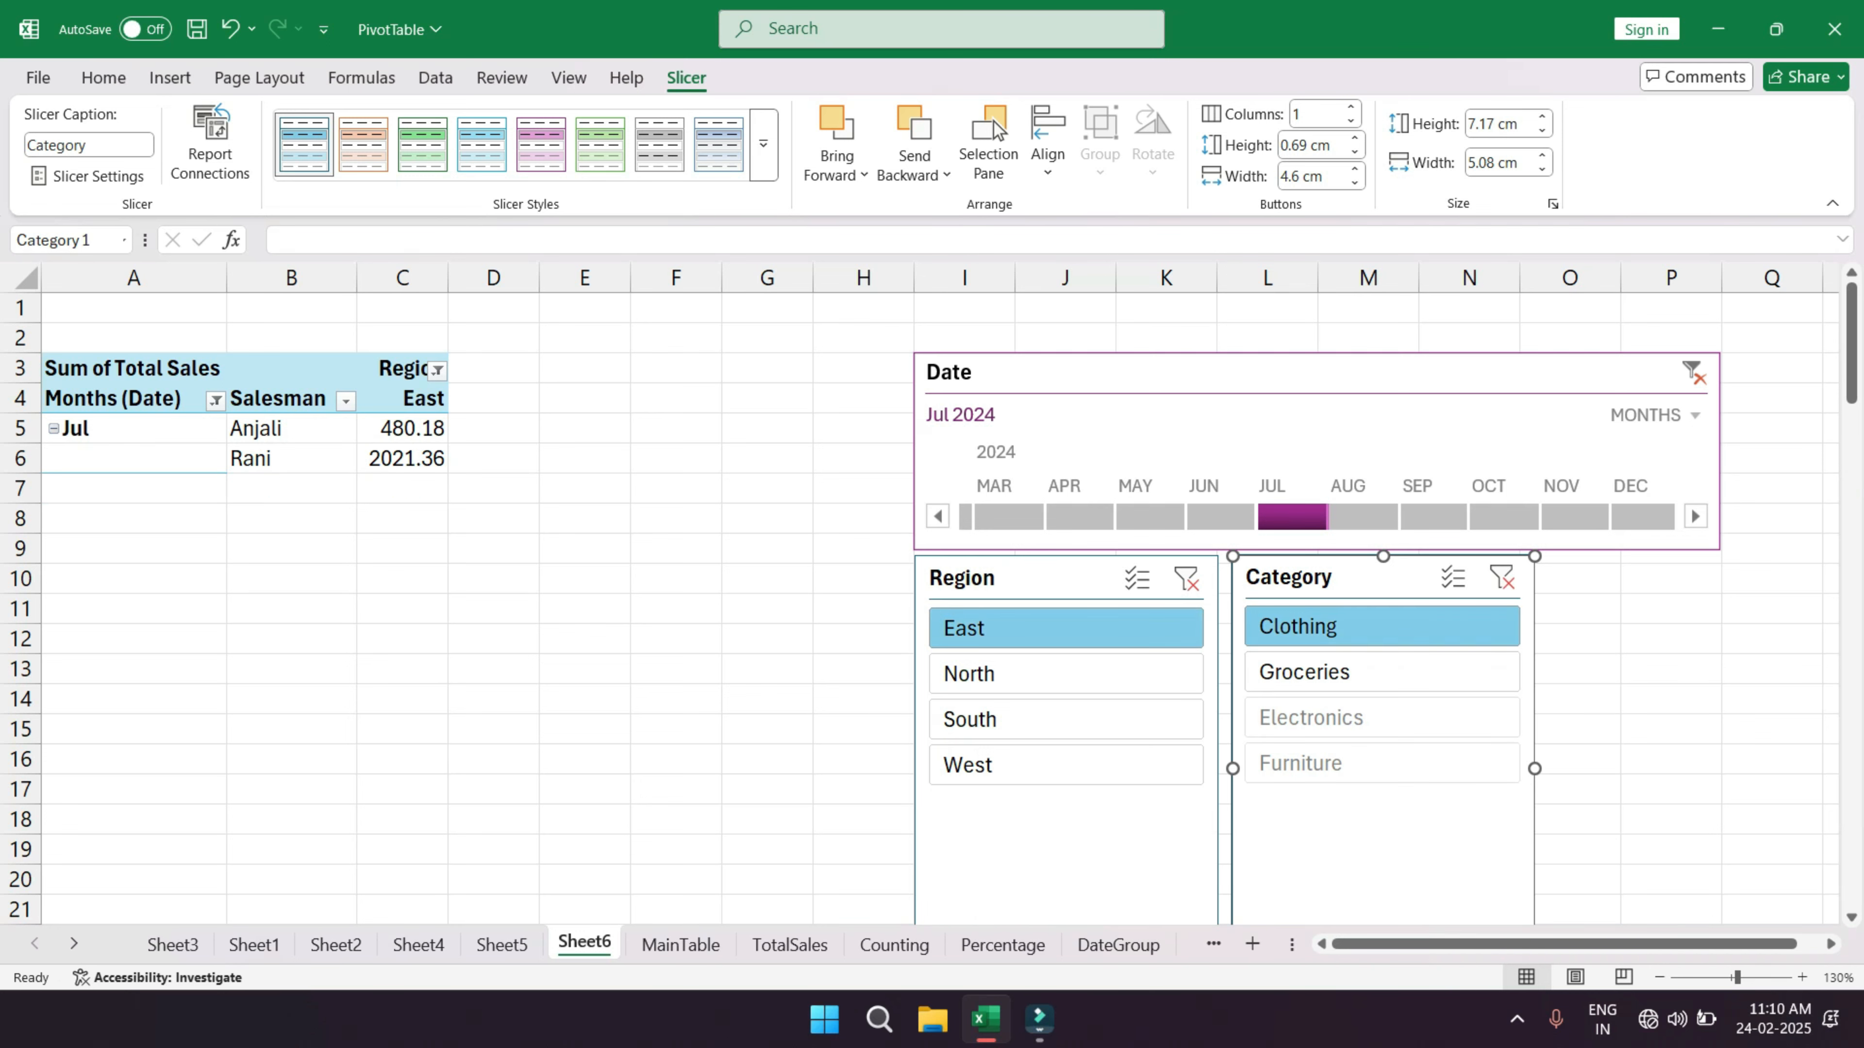
pyautogui.click(1381, 672)
pyautogui.click(1376, 626)
pyautogui.click(1376, 672)
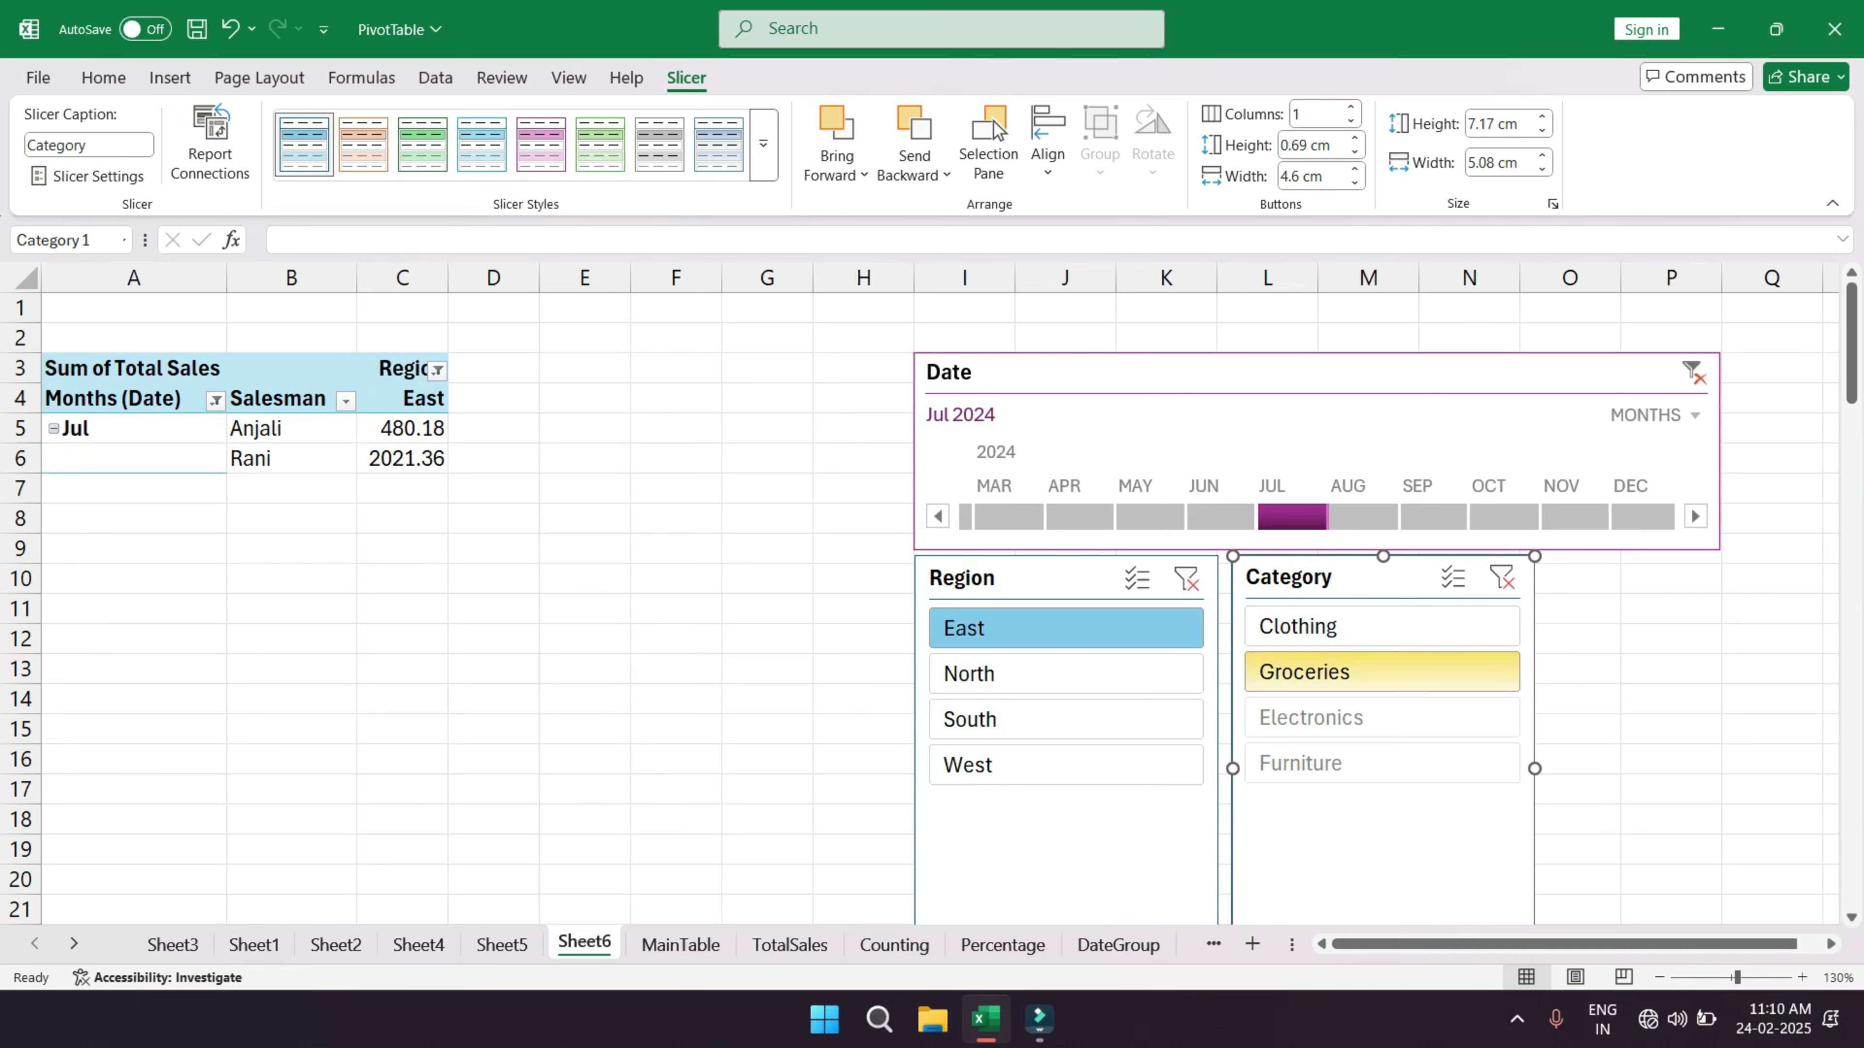
pyautogui.click(1376, 626)
pyautogui.click(1376, 671)
pyautogui.click(1382, 626)
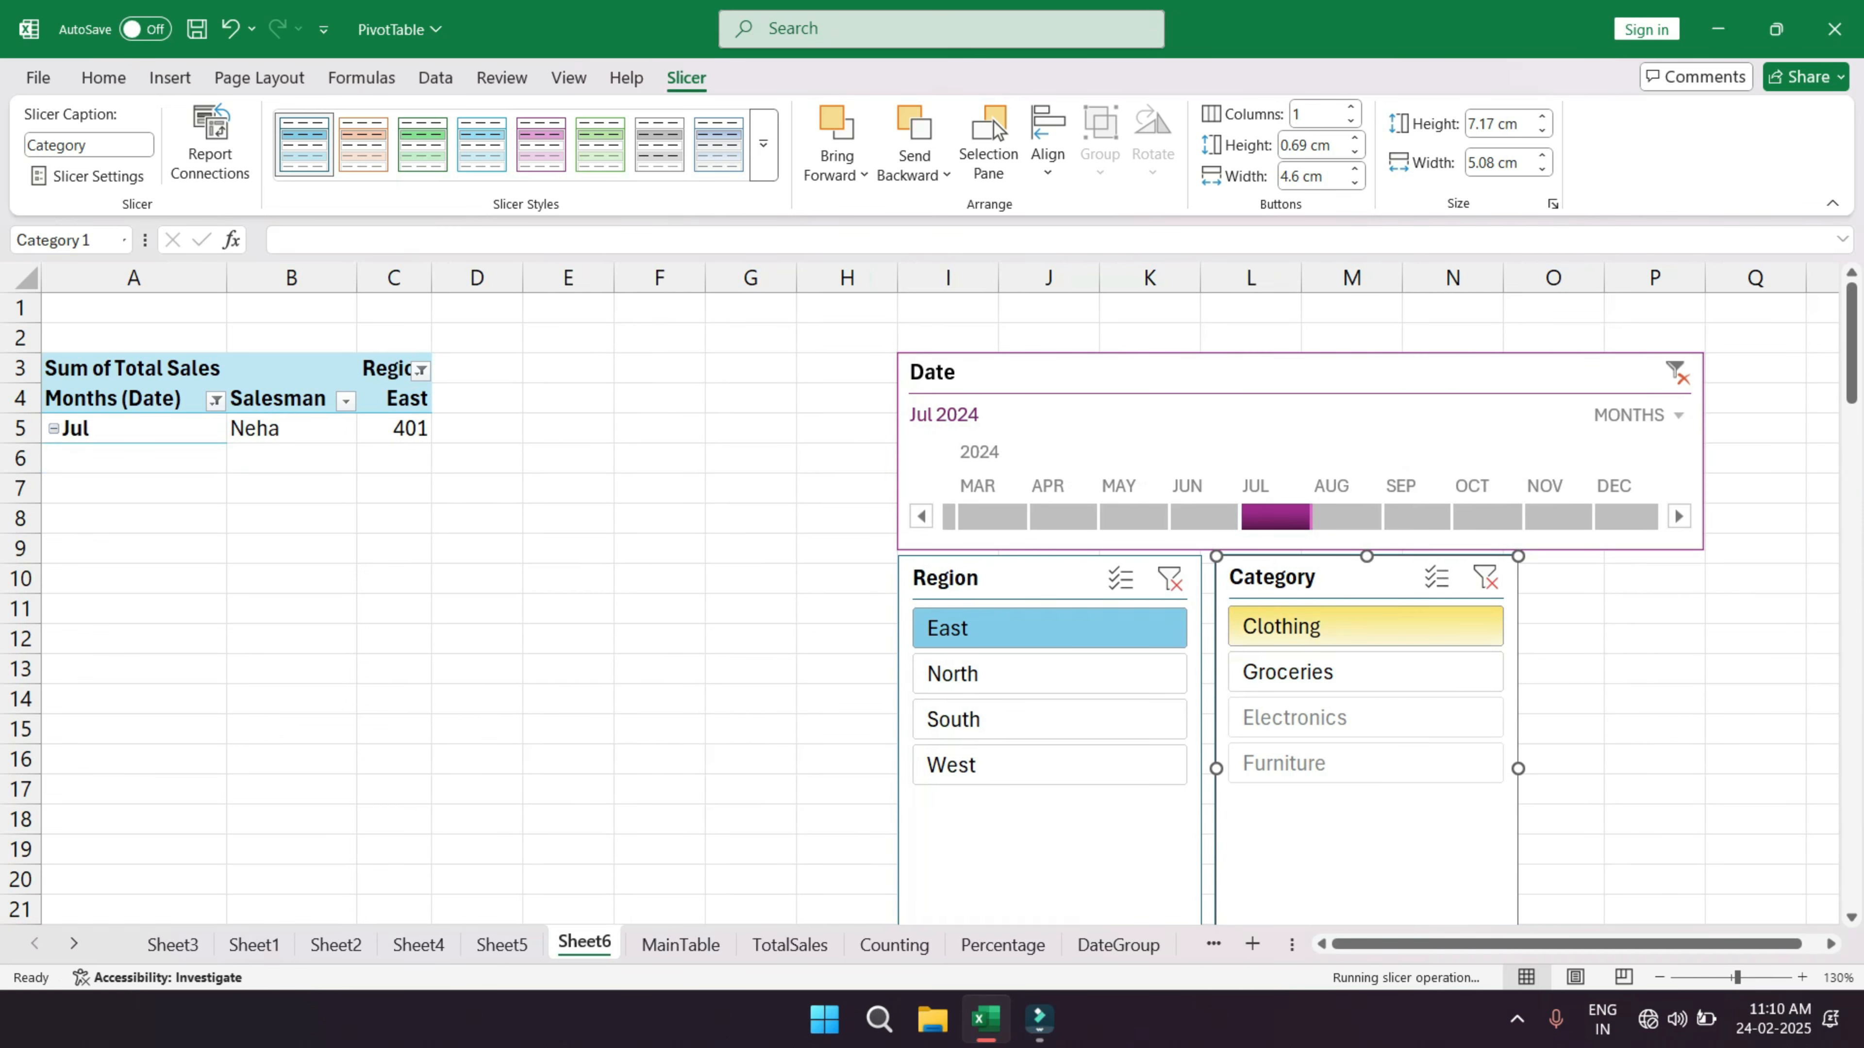
pyautogui.click(1365, 672)
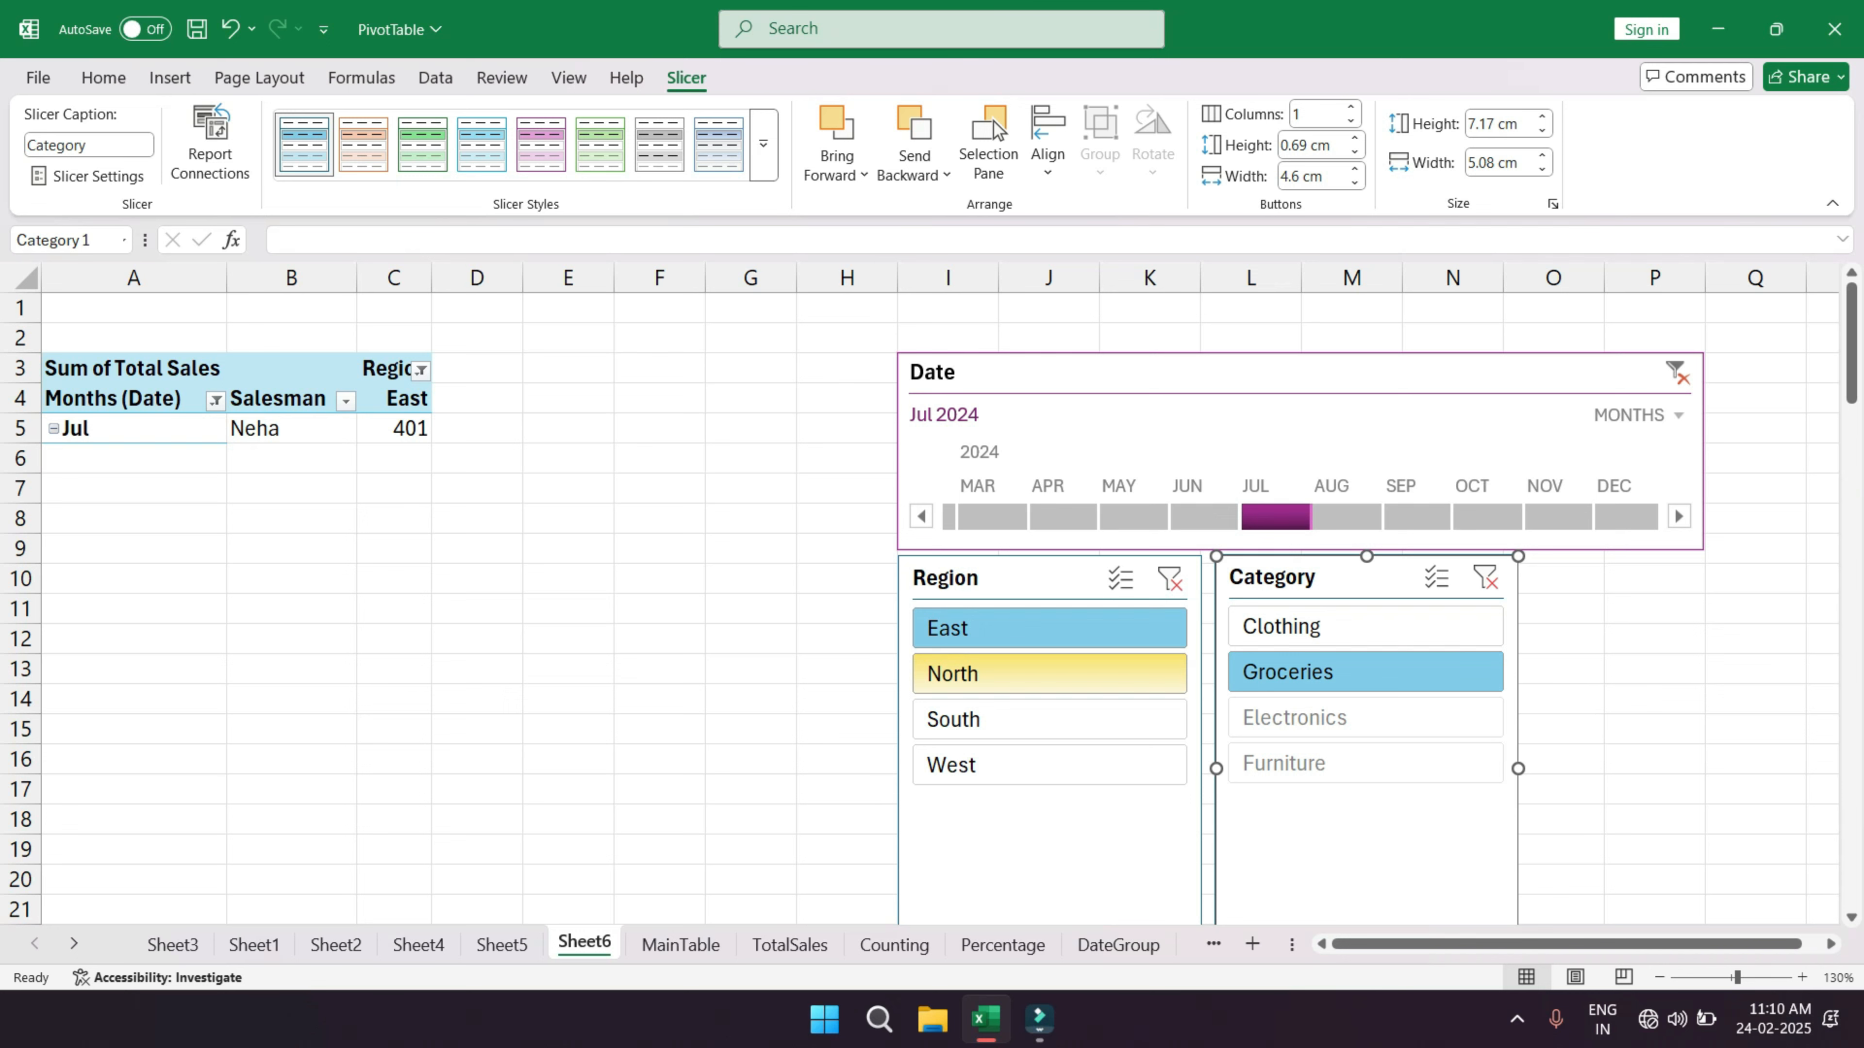
# - Filter the North region by Furniture, Electronics, Clothing and Electronics again, and clear the Category and Region slicer filters
pyautogui.click(1049, 673)
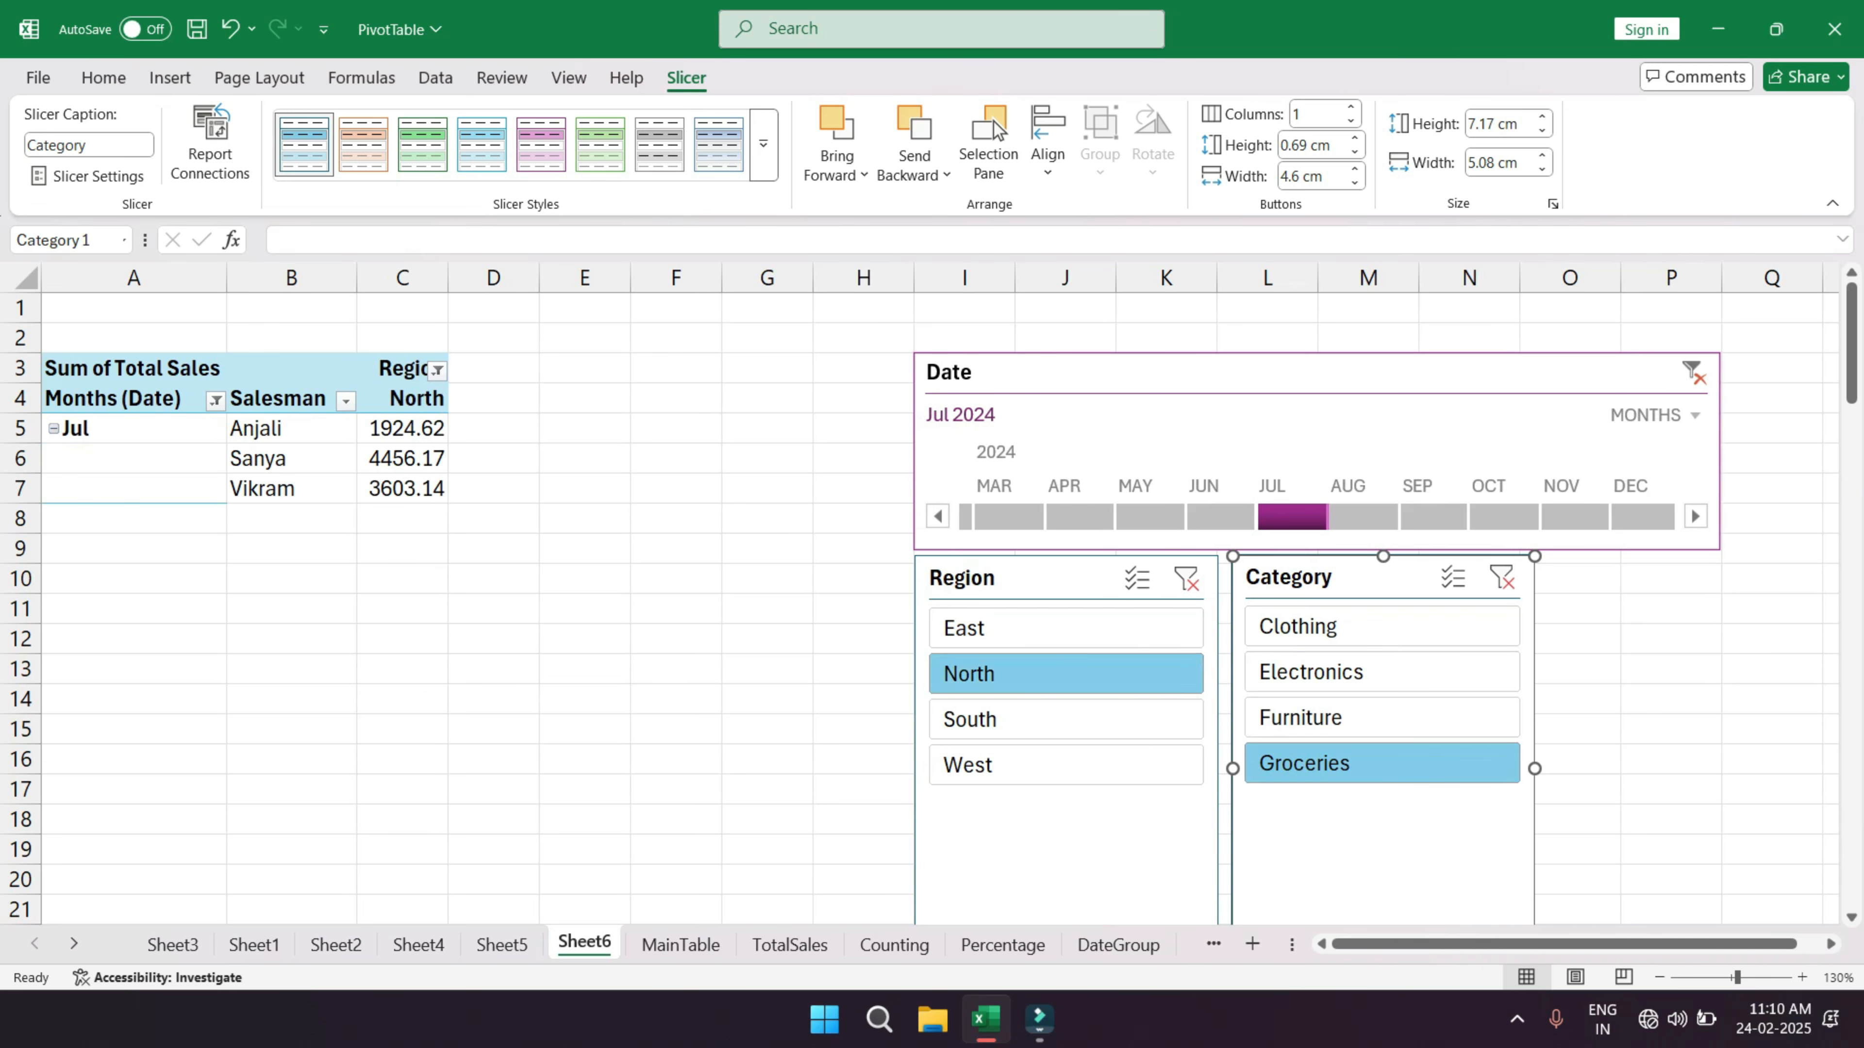
pyautogui.click(1365, 718)
pyautogui.click(1364, 673)
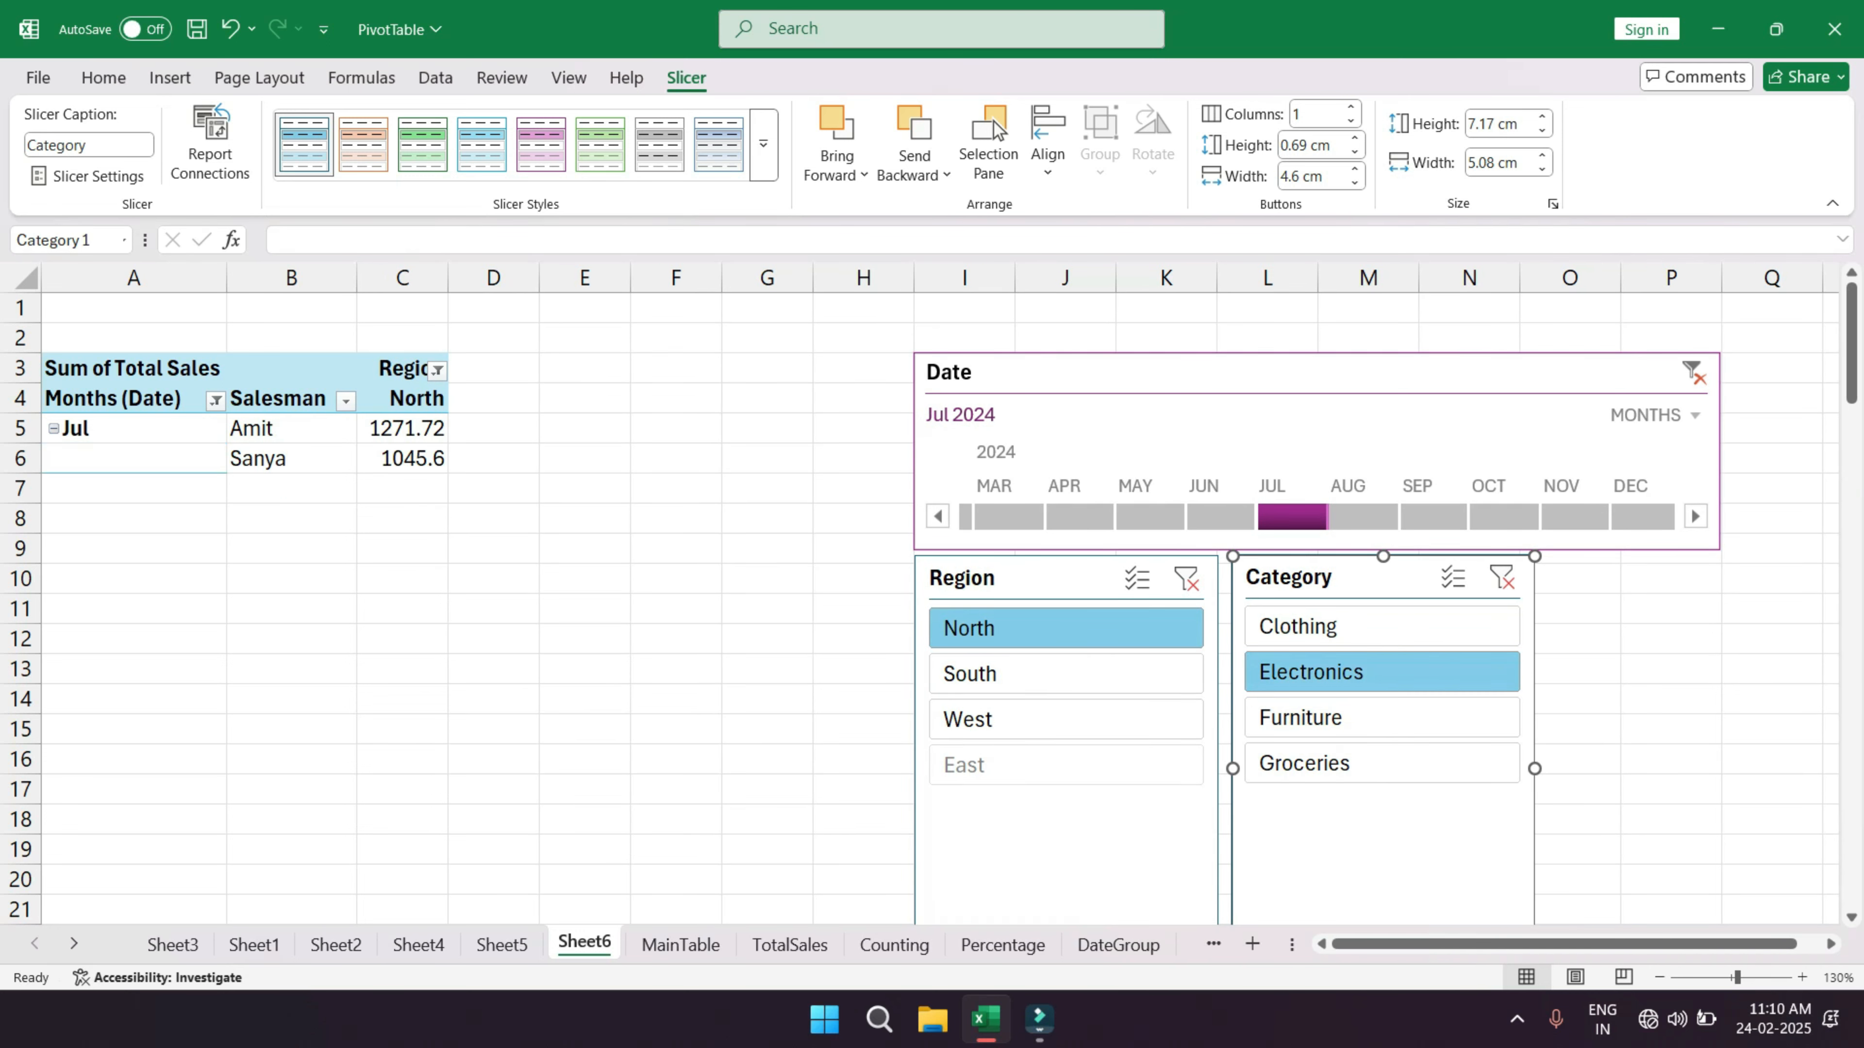
pyautogui.click(1365, 626)
pyautogui.click(1365, 673)
pyautogui.click(1502, 578)
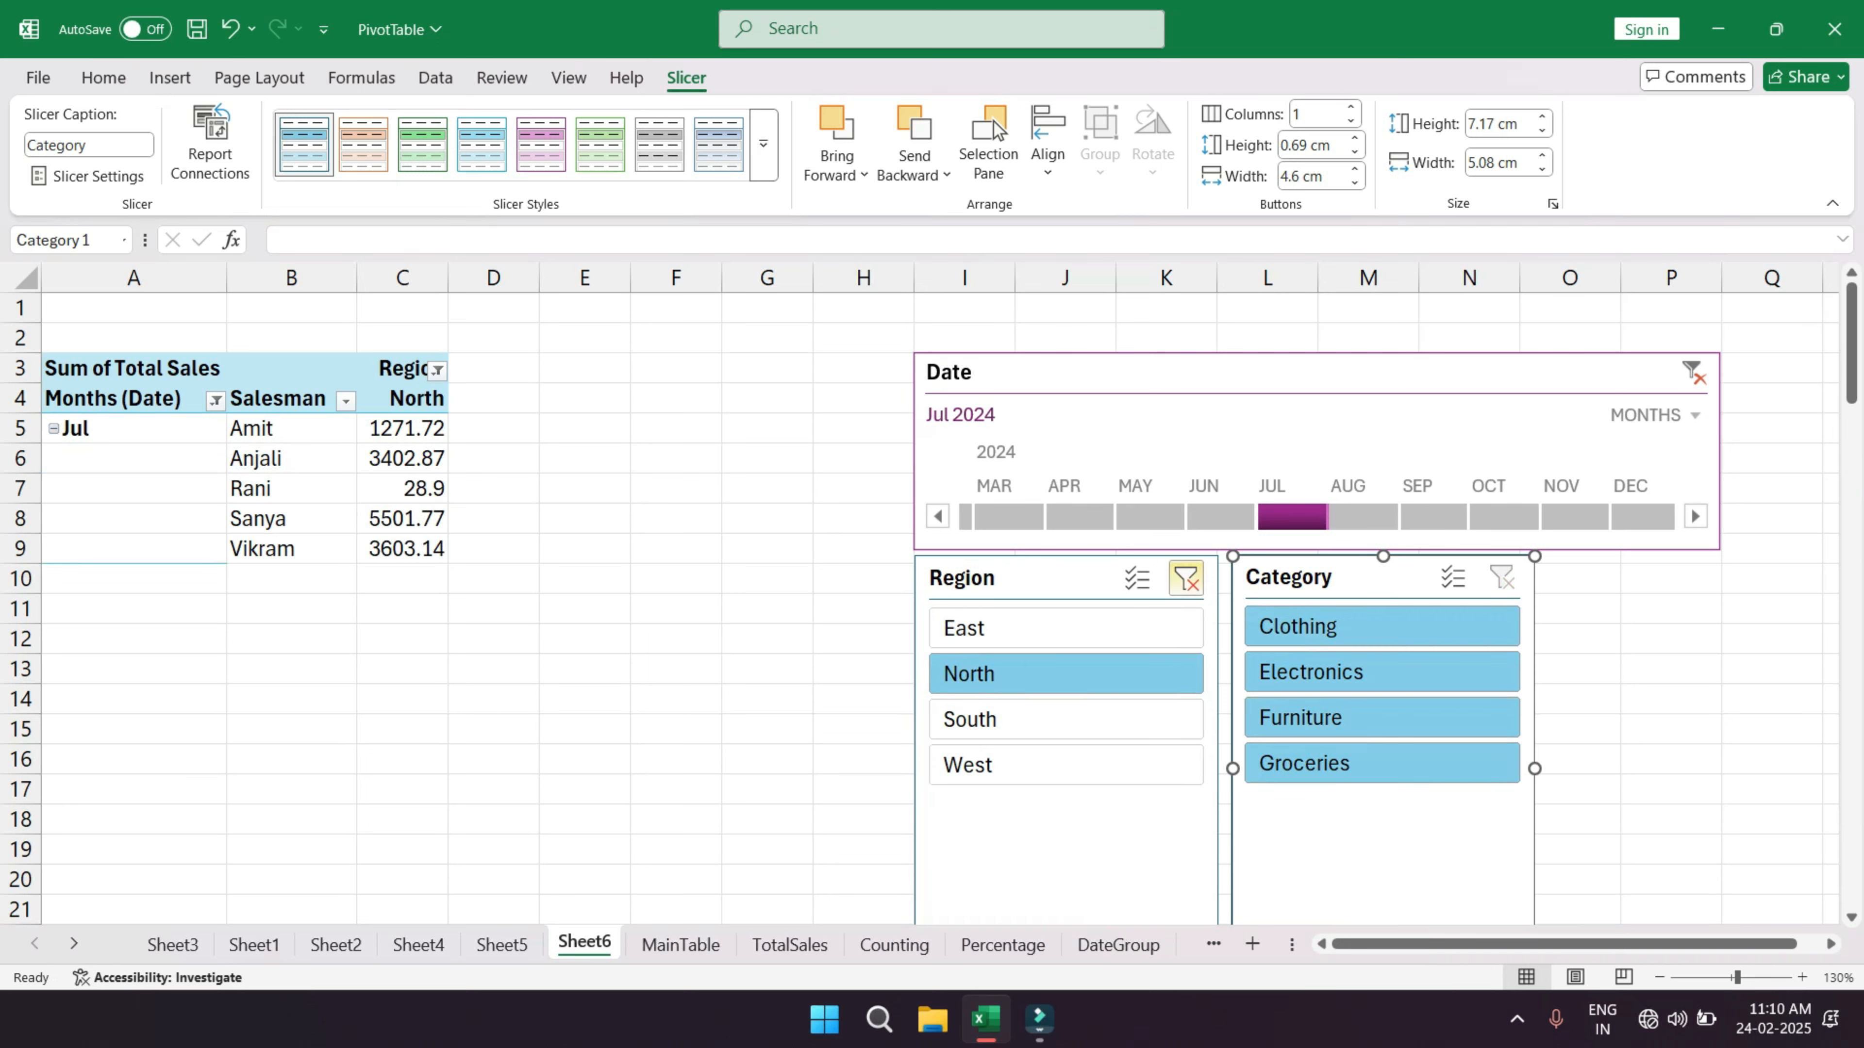
pyautogui.click(1185, 579)
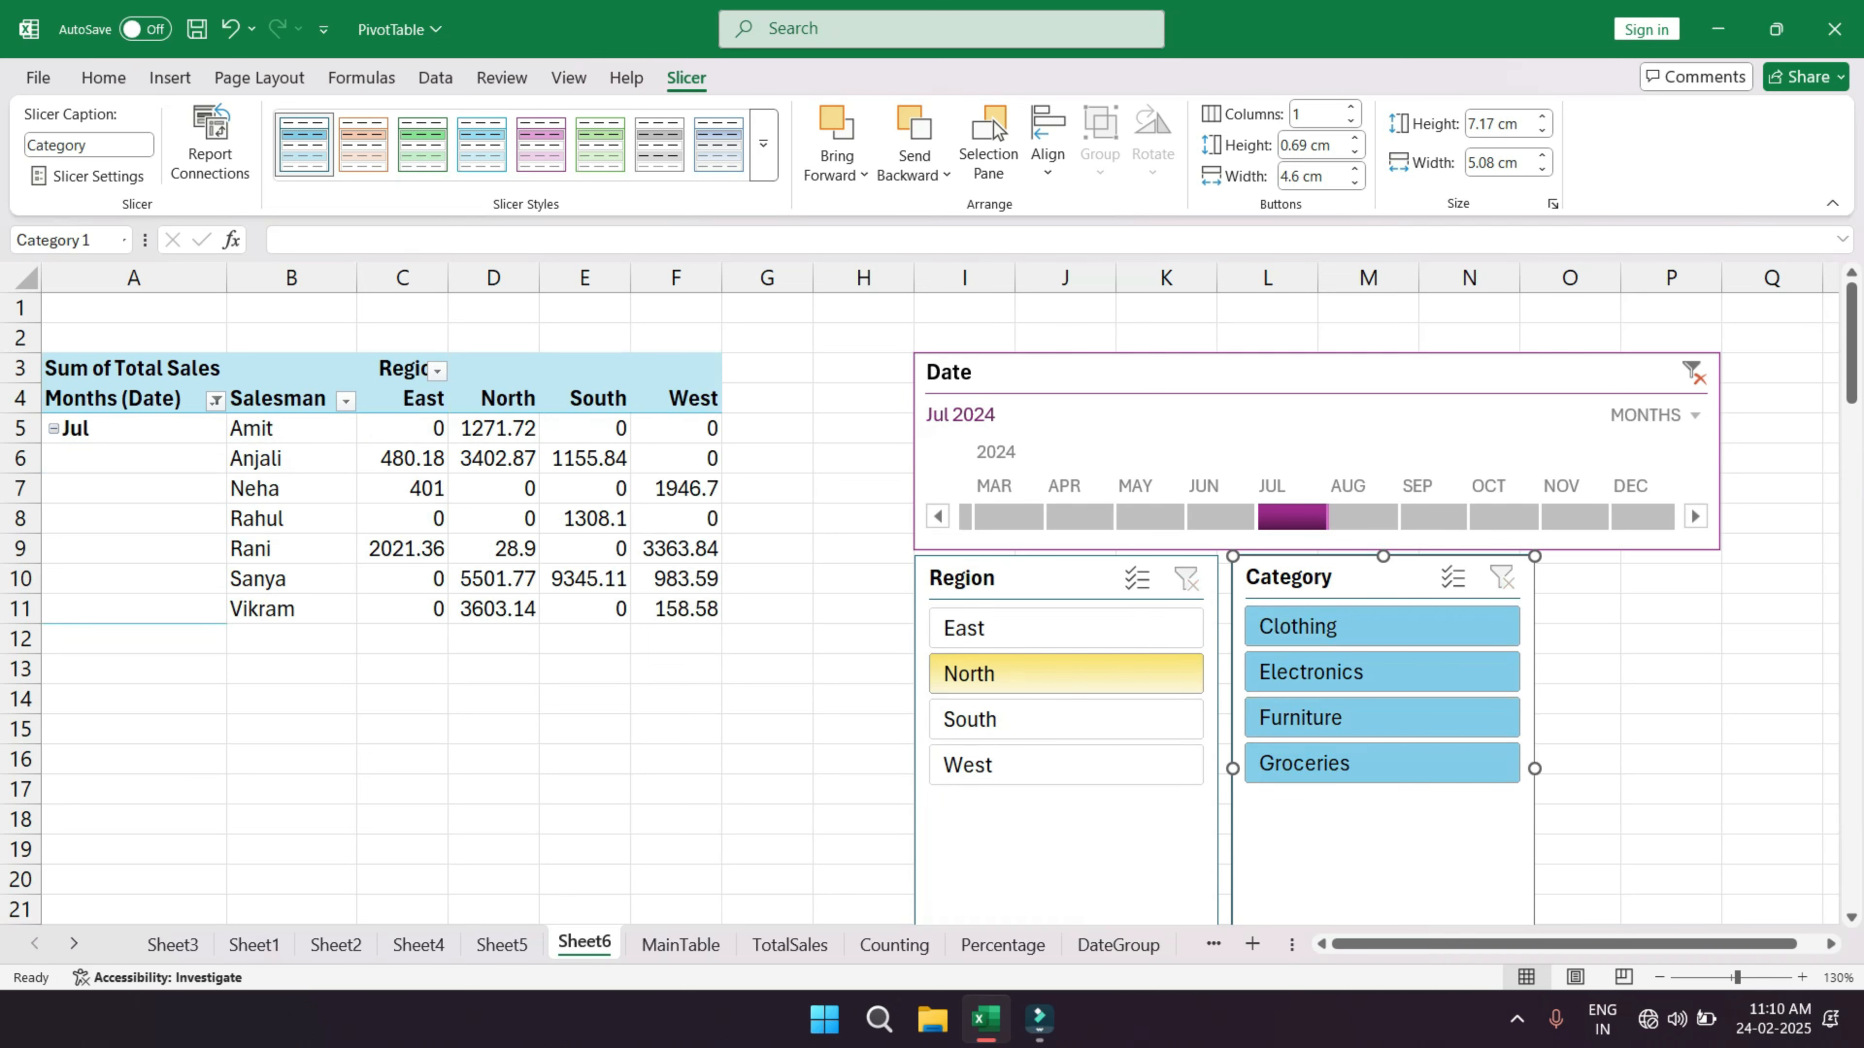
# - Filter the PivotTable to the North region with Electronics and next with Furniture, and clear both slicers' filters
pyautogui.click(1065, 673)
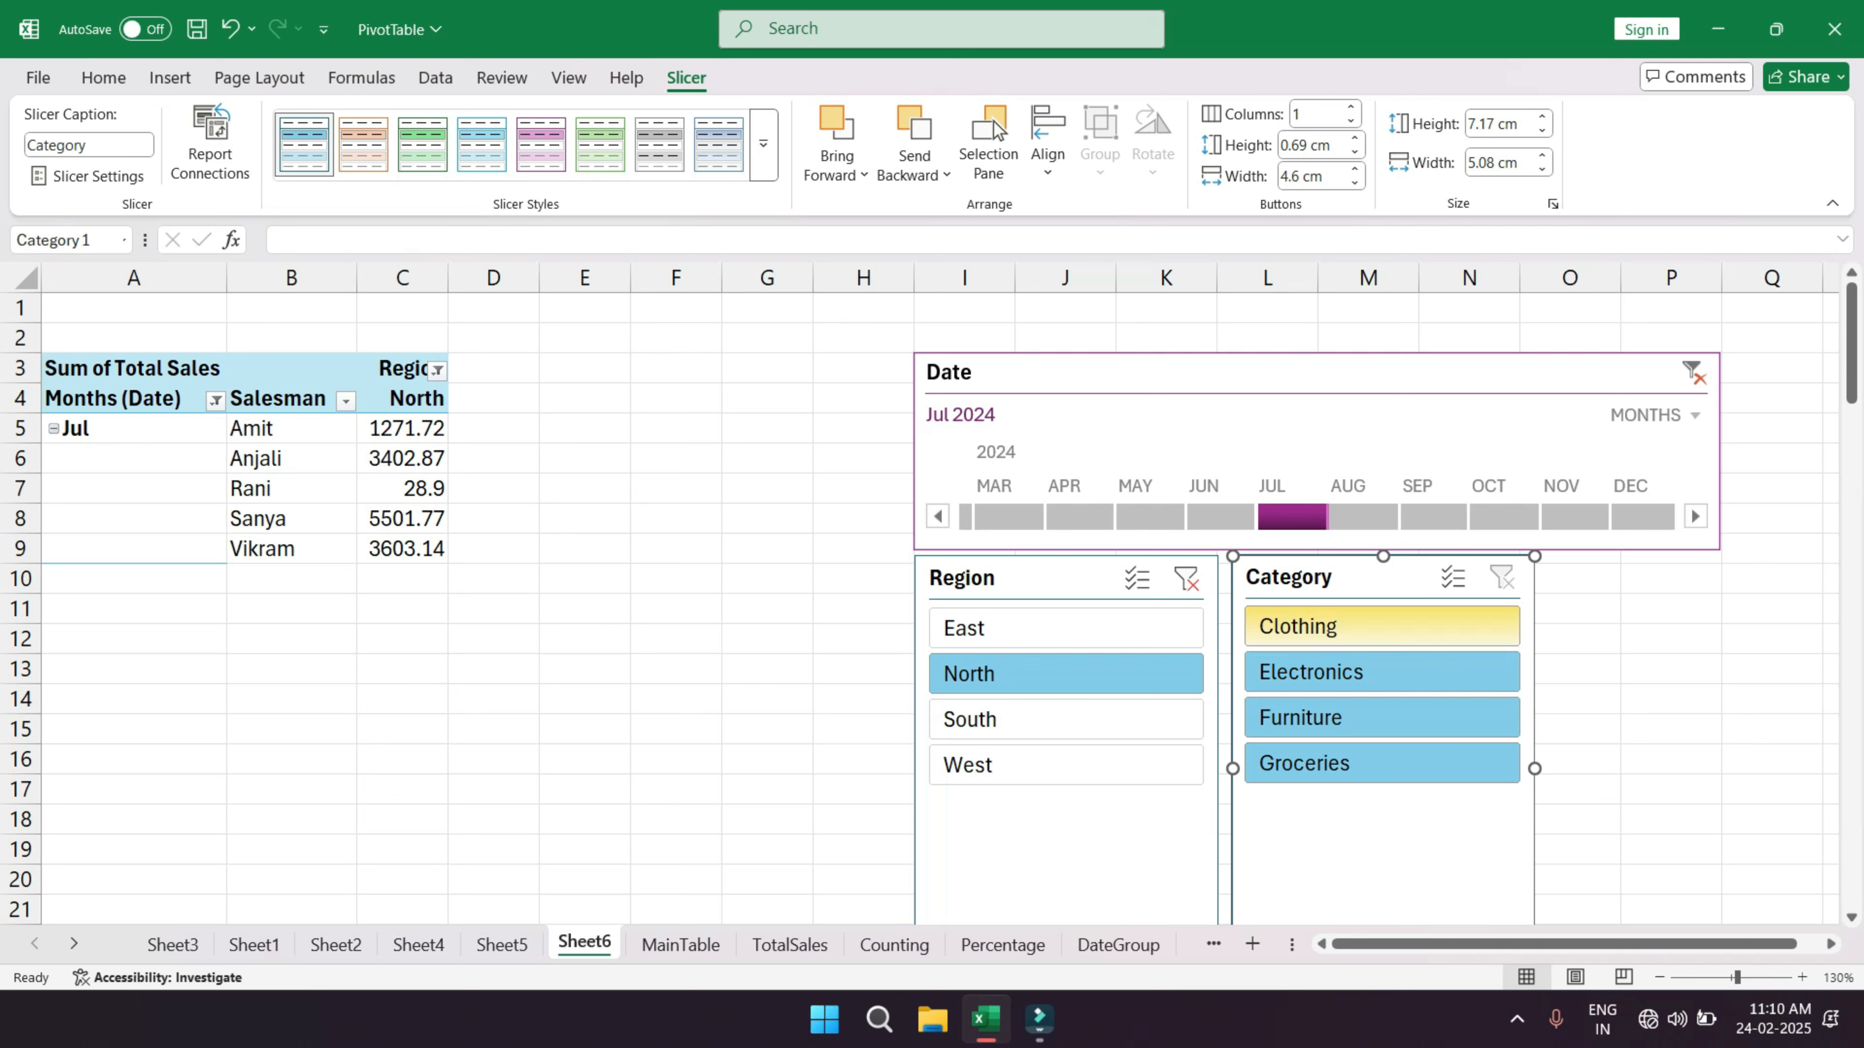
pyautogui.click(1310, 672)
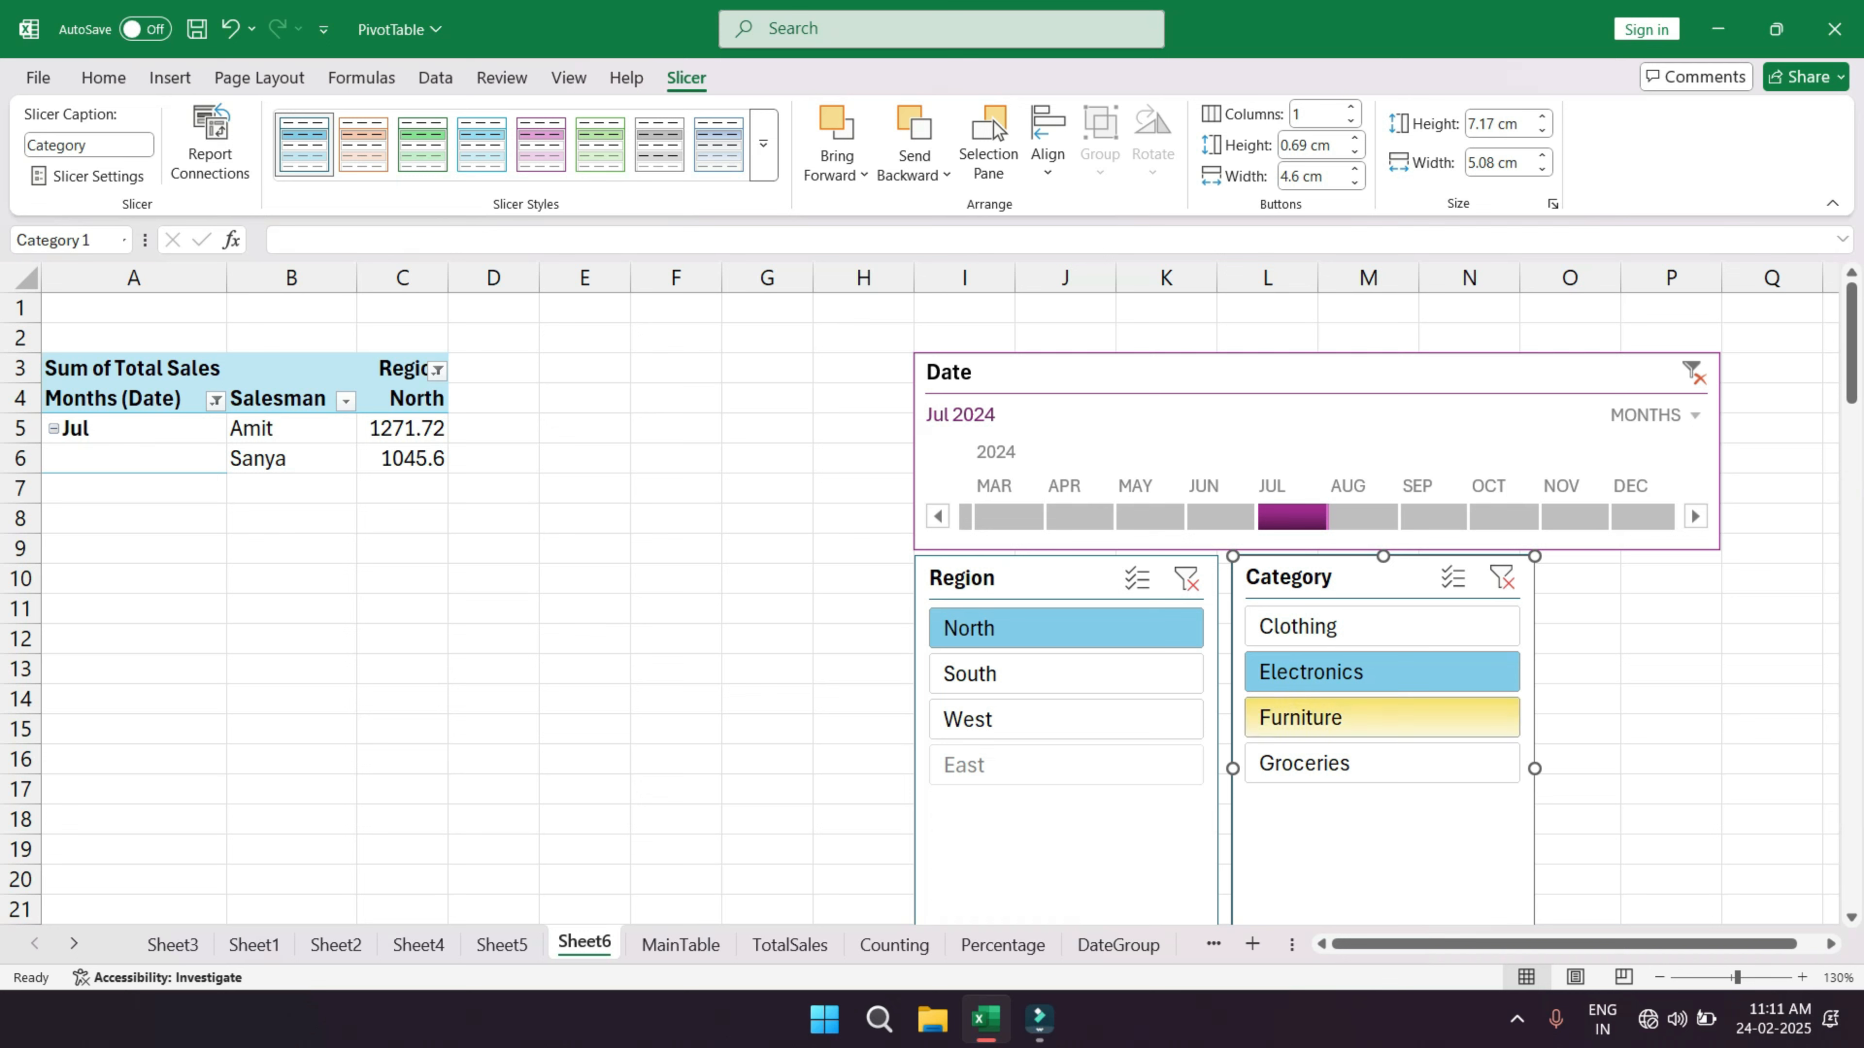
pyautogui.click(1310, 718)
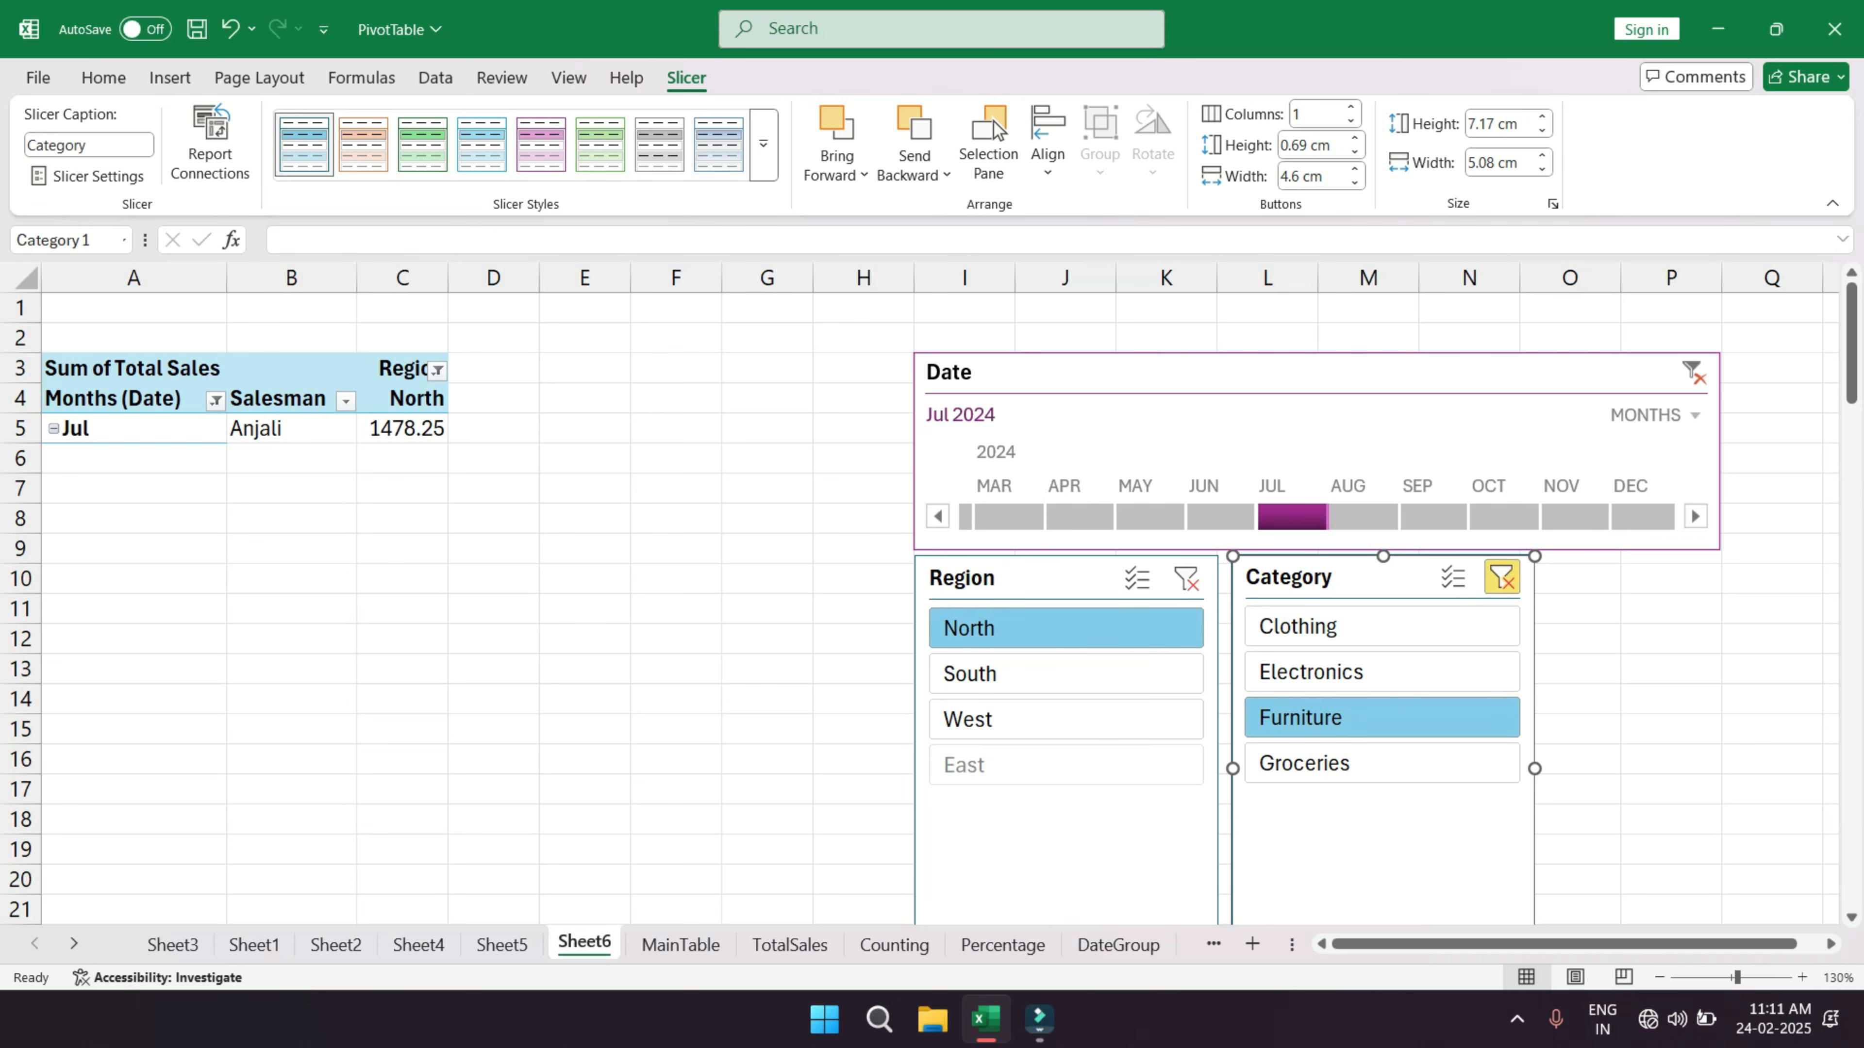
pyautogui.click(1501, 577)
pyautogui.click(1186, 580)
# - Filter the PivotTable to the North and West regions together and to the Clothing and Electronics categories
pyautogui.click(1064, 673)
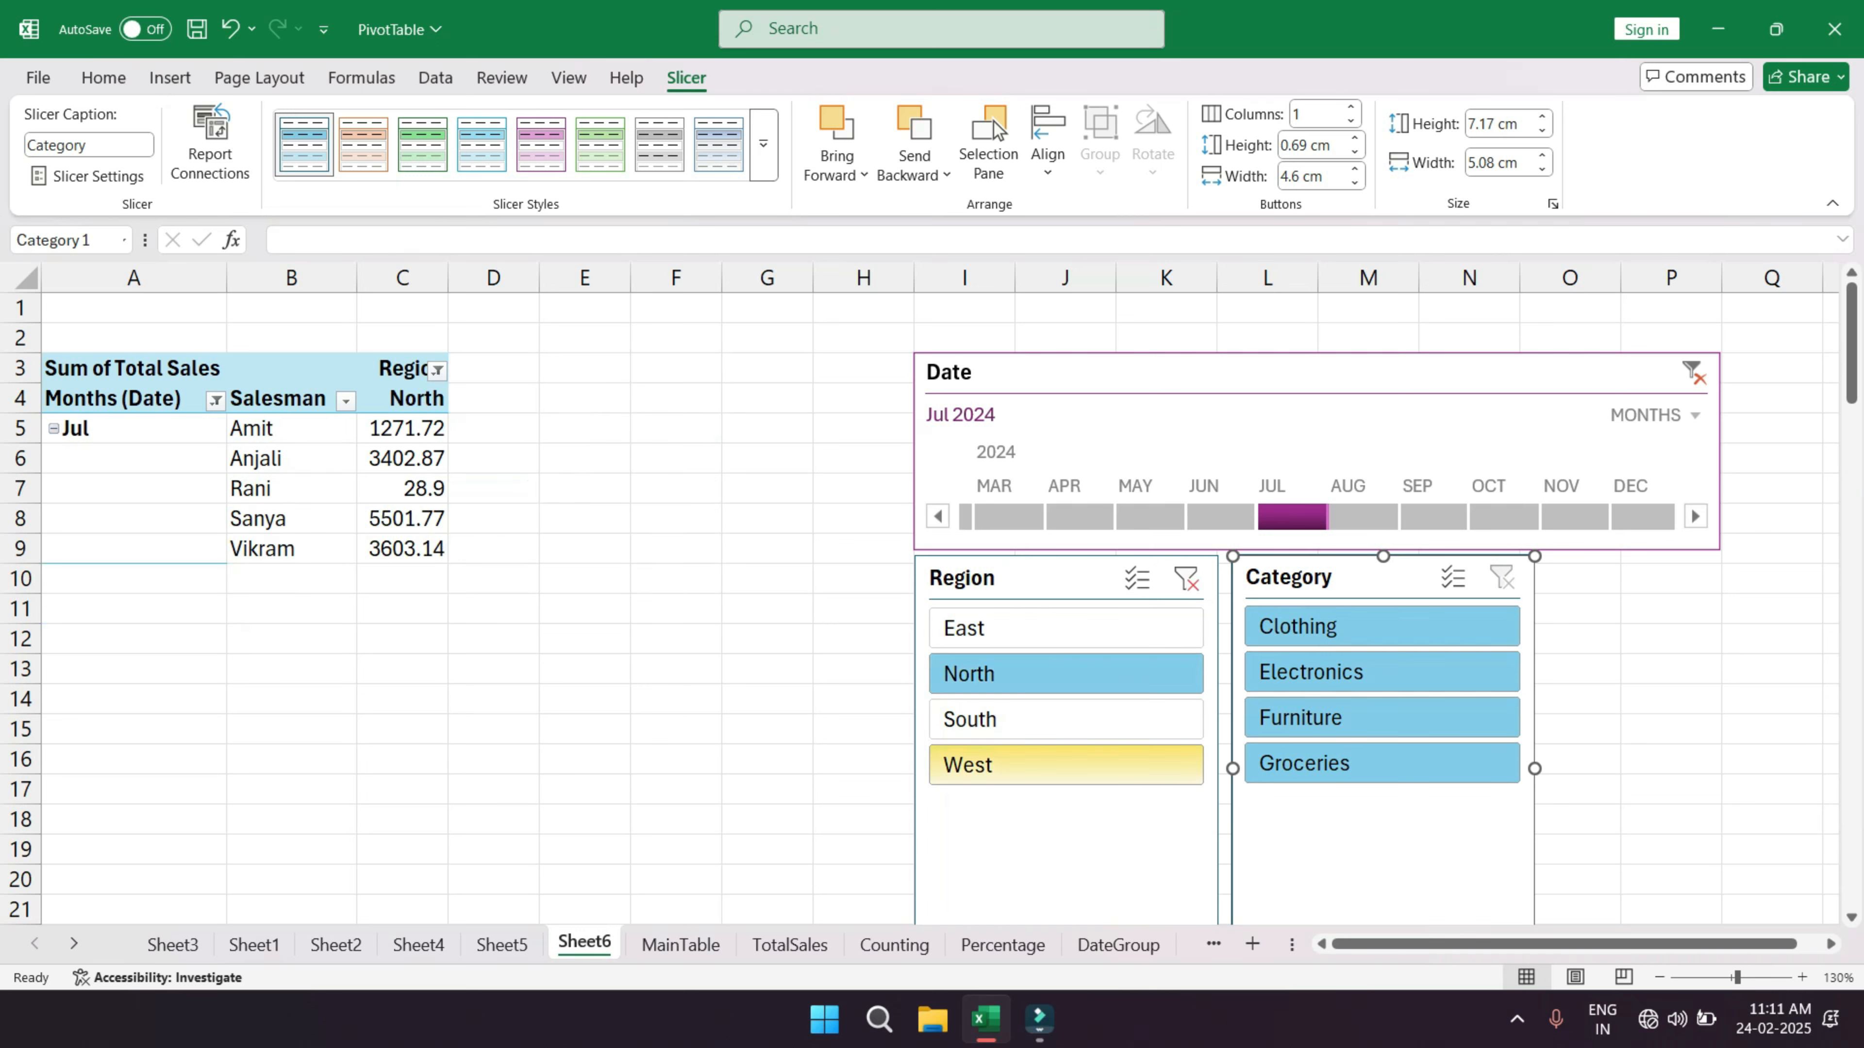
pyautogui.keyDown('ctrl'); pyautogui.click(1064, 765); pyautogui.keyUp('ctrl')
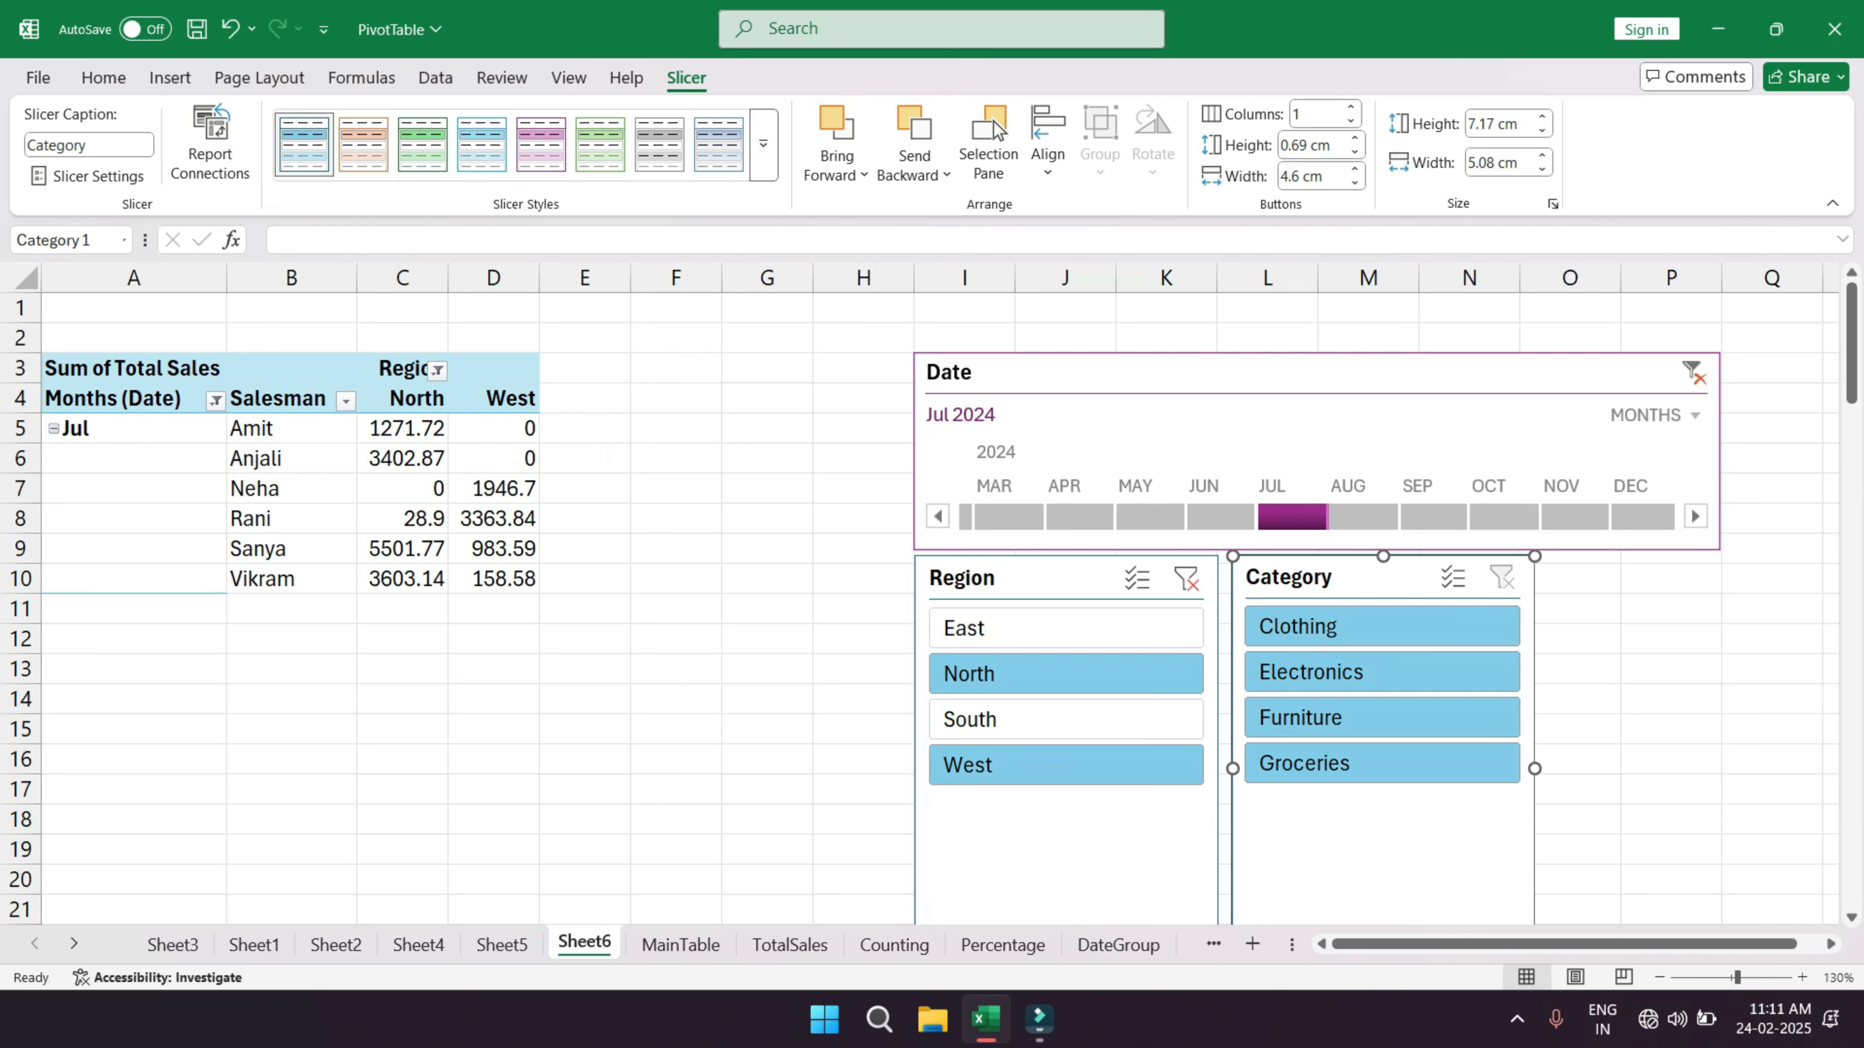
pyautogui.click(1314, 626)
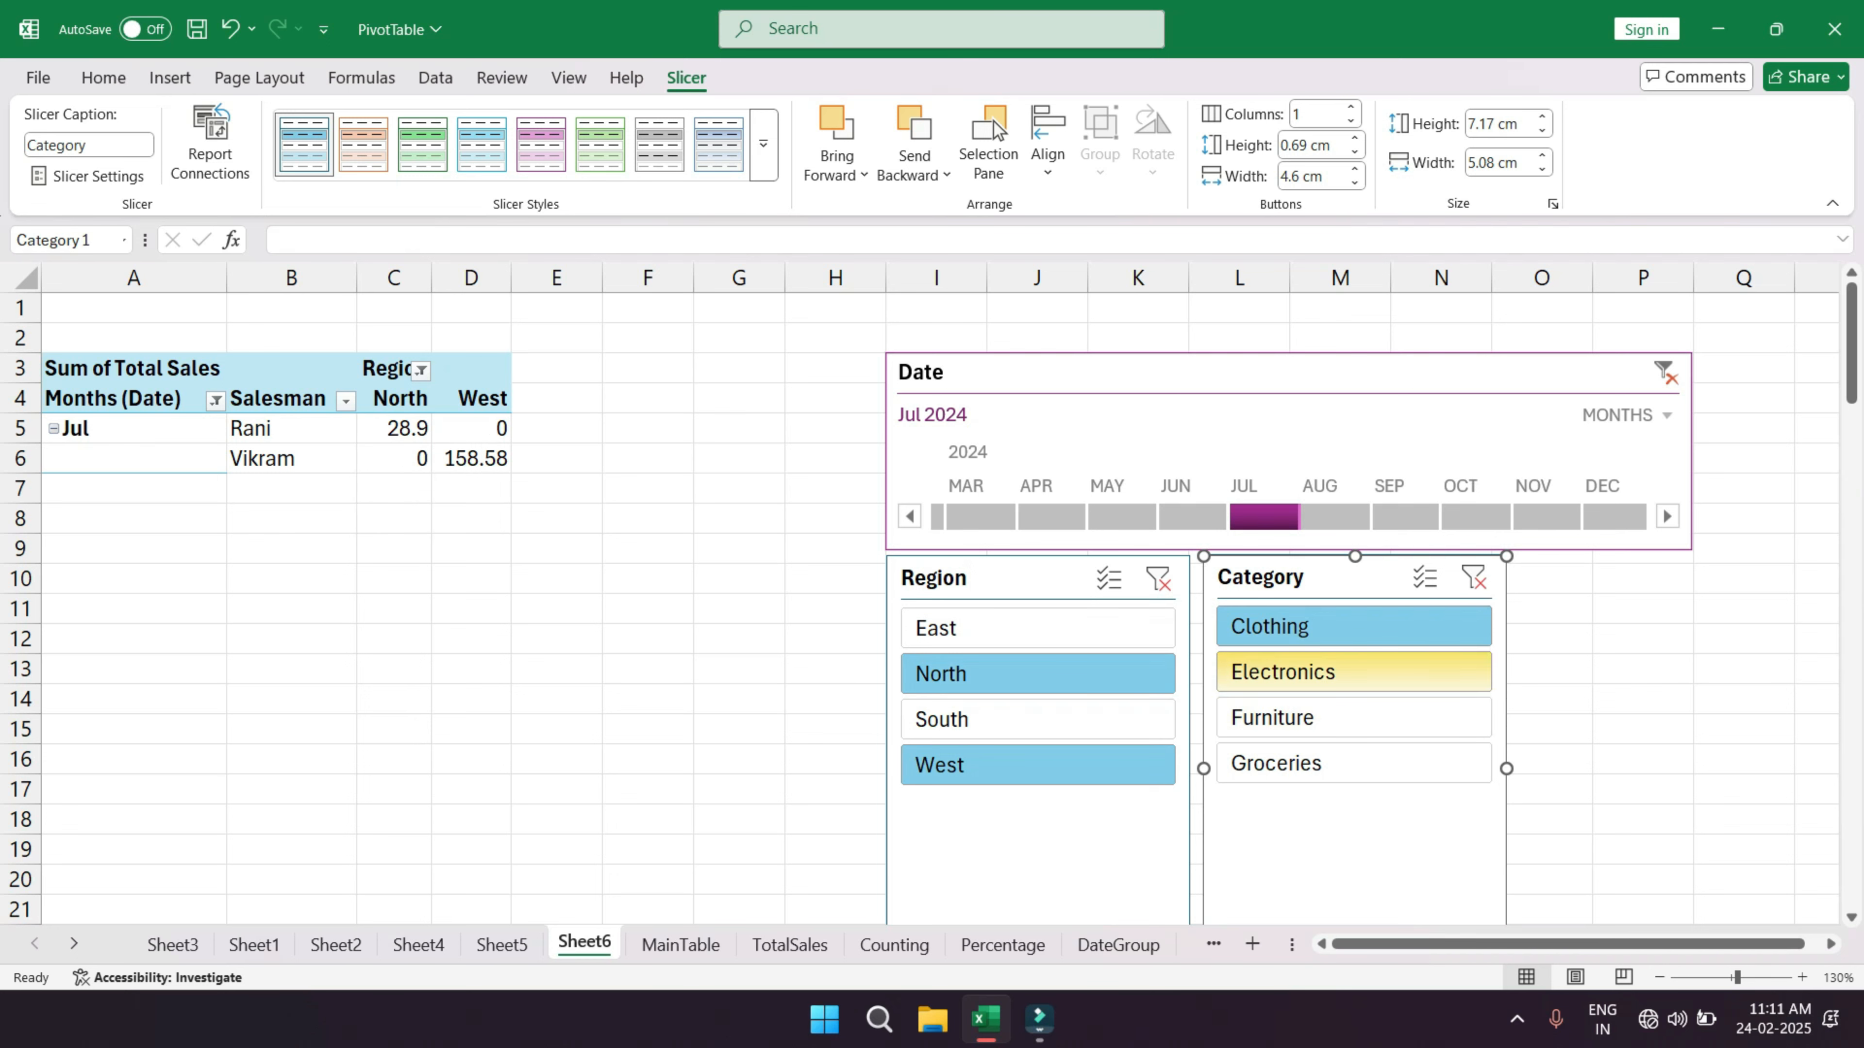
pyautogui.keyDown('ctrl'); pyautogui.click(1313, 672); pyautogui.keyUp('ctrl')
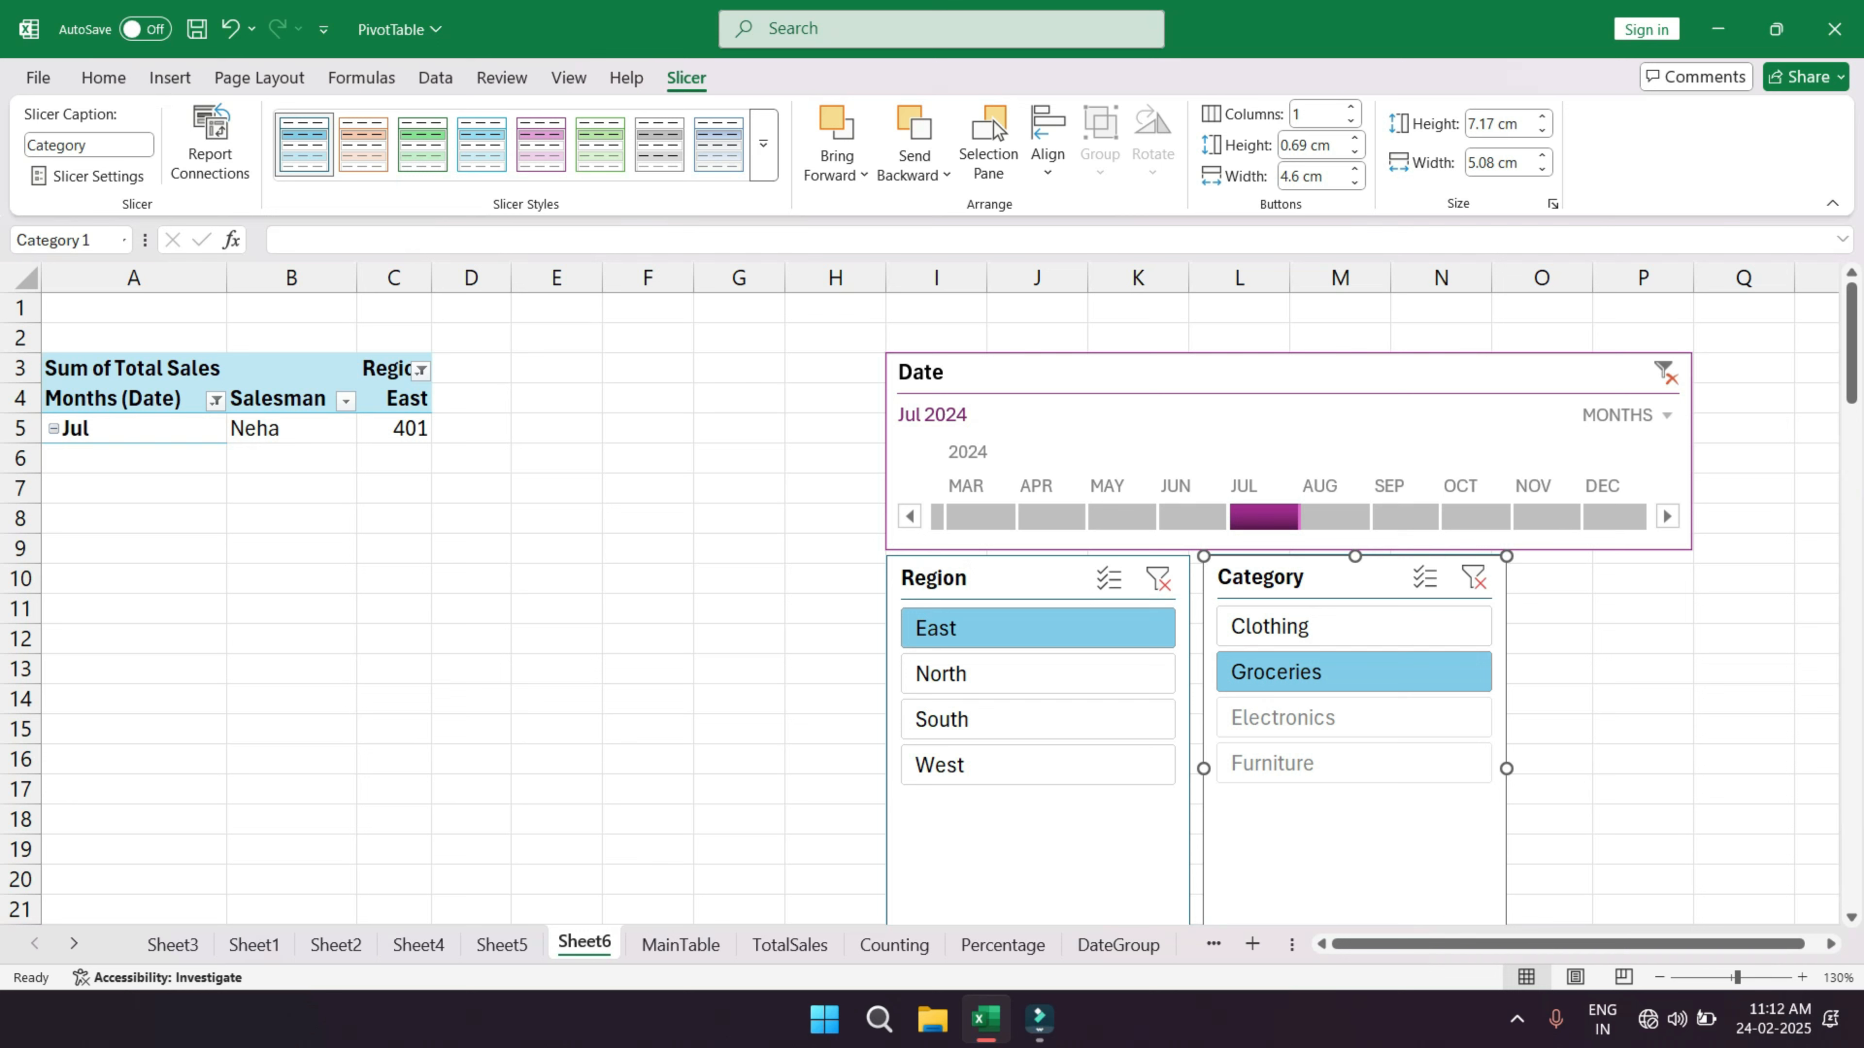
pyautogui.moveTo(405, 423)
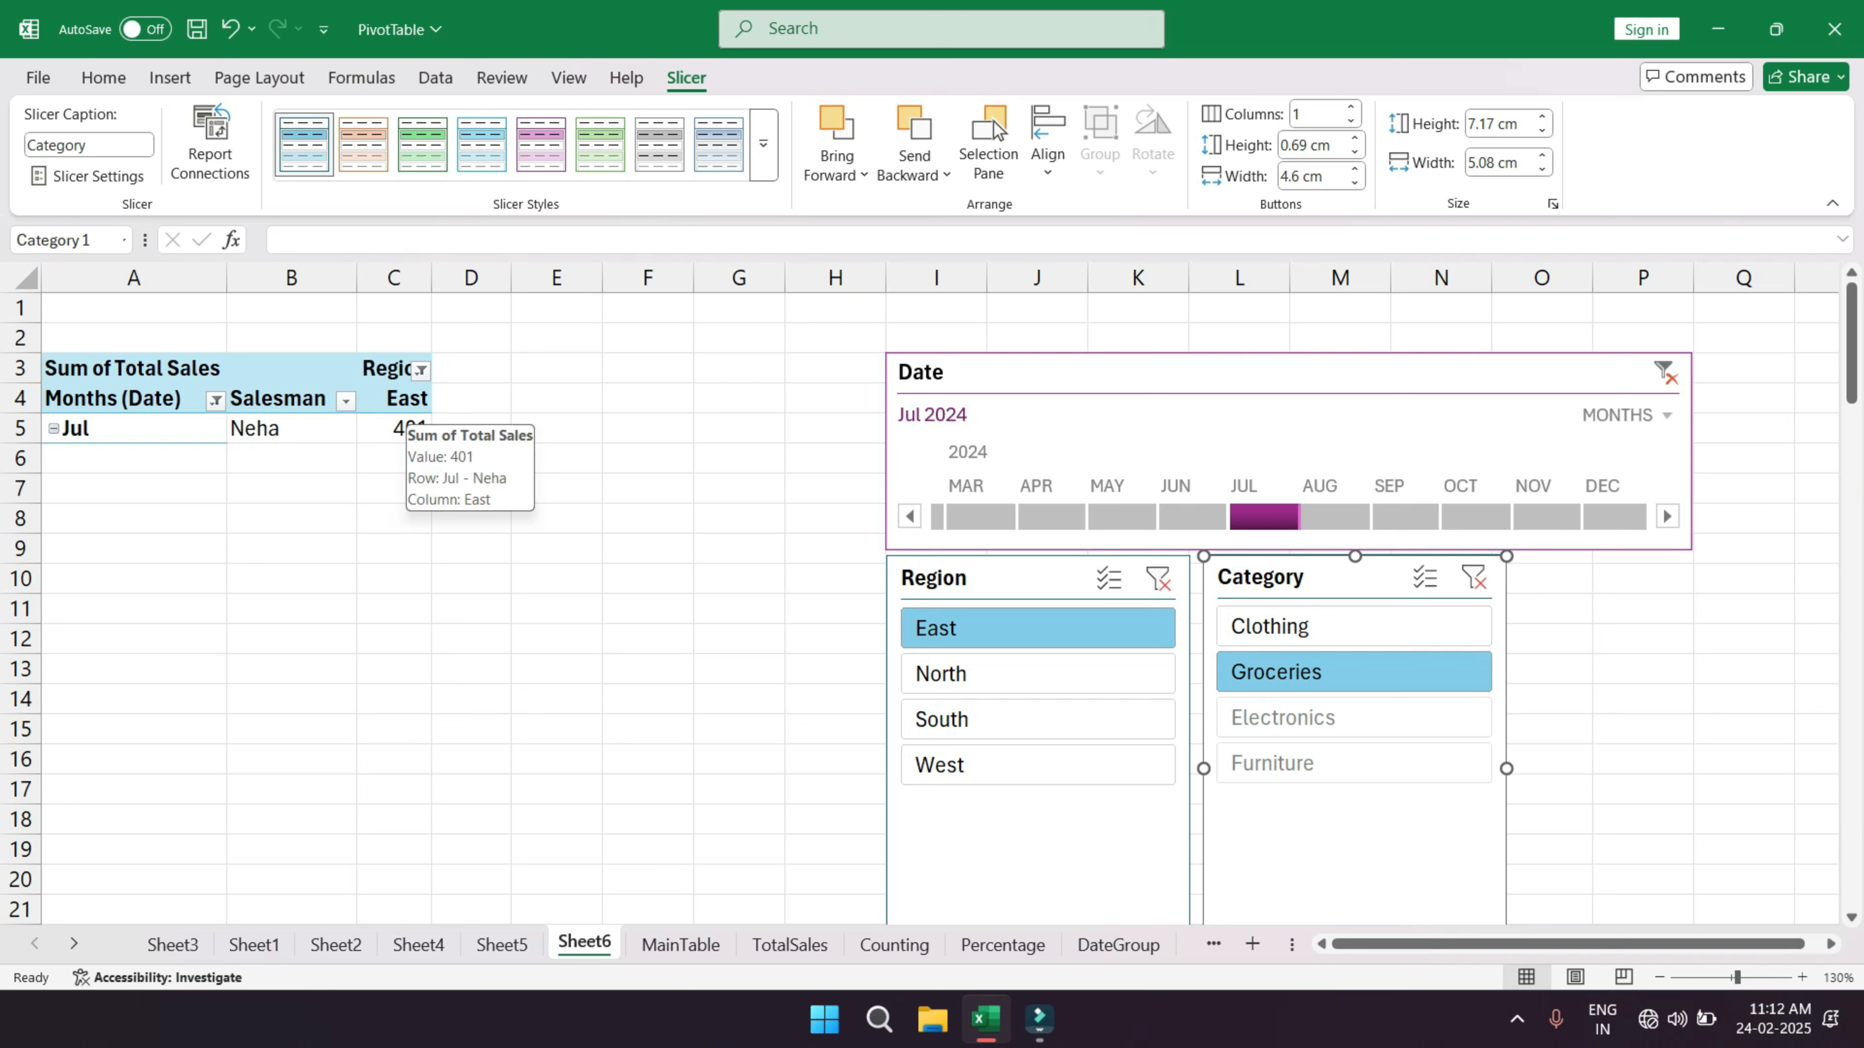